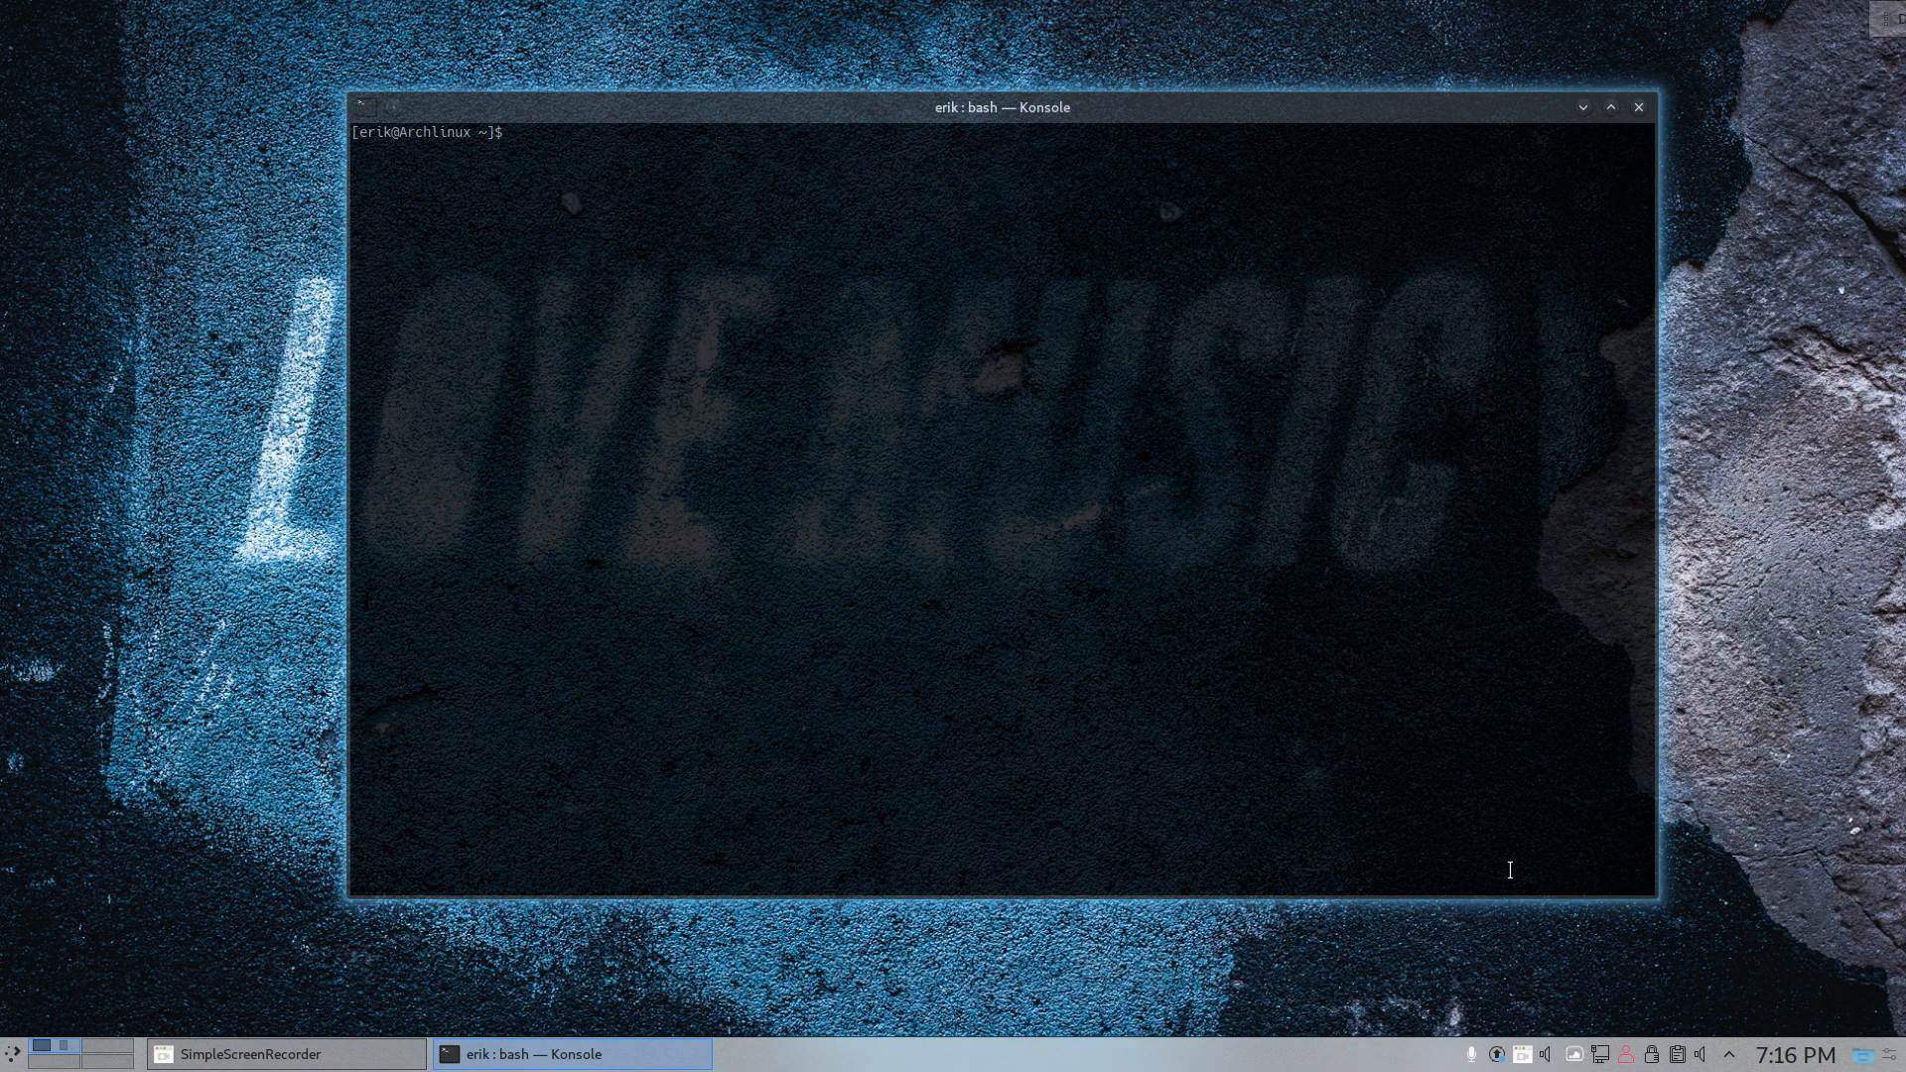
- Run neofetch in the terminal and examine the system information, with the window repositioned on the desktop
left_click_drag(1465, 105, 1296, 147)
type("n")
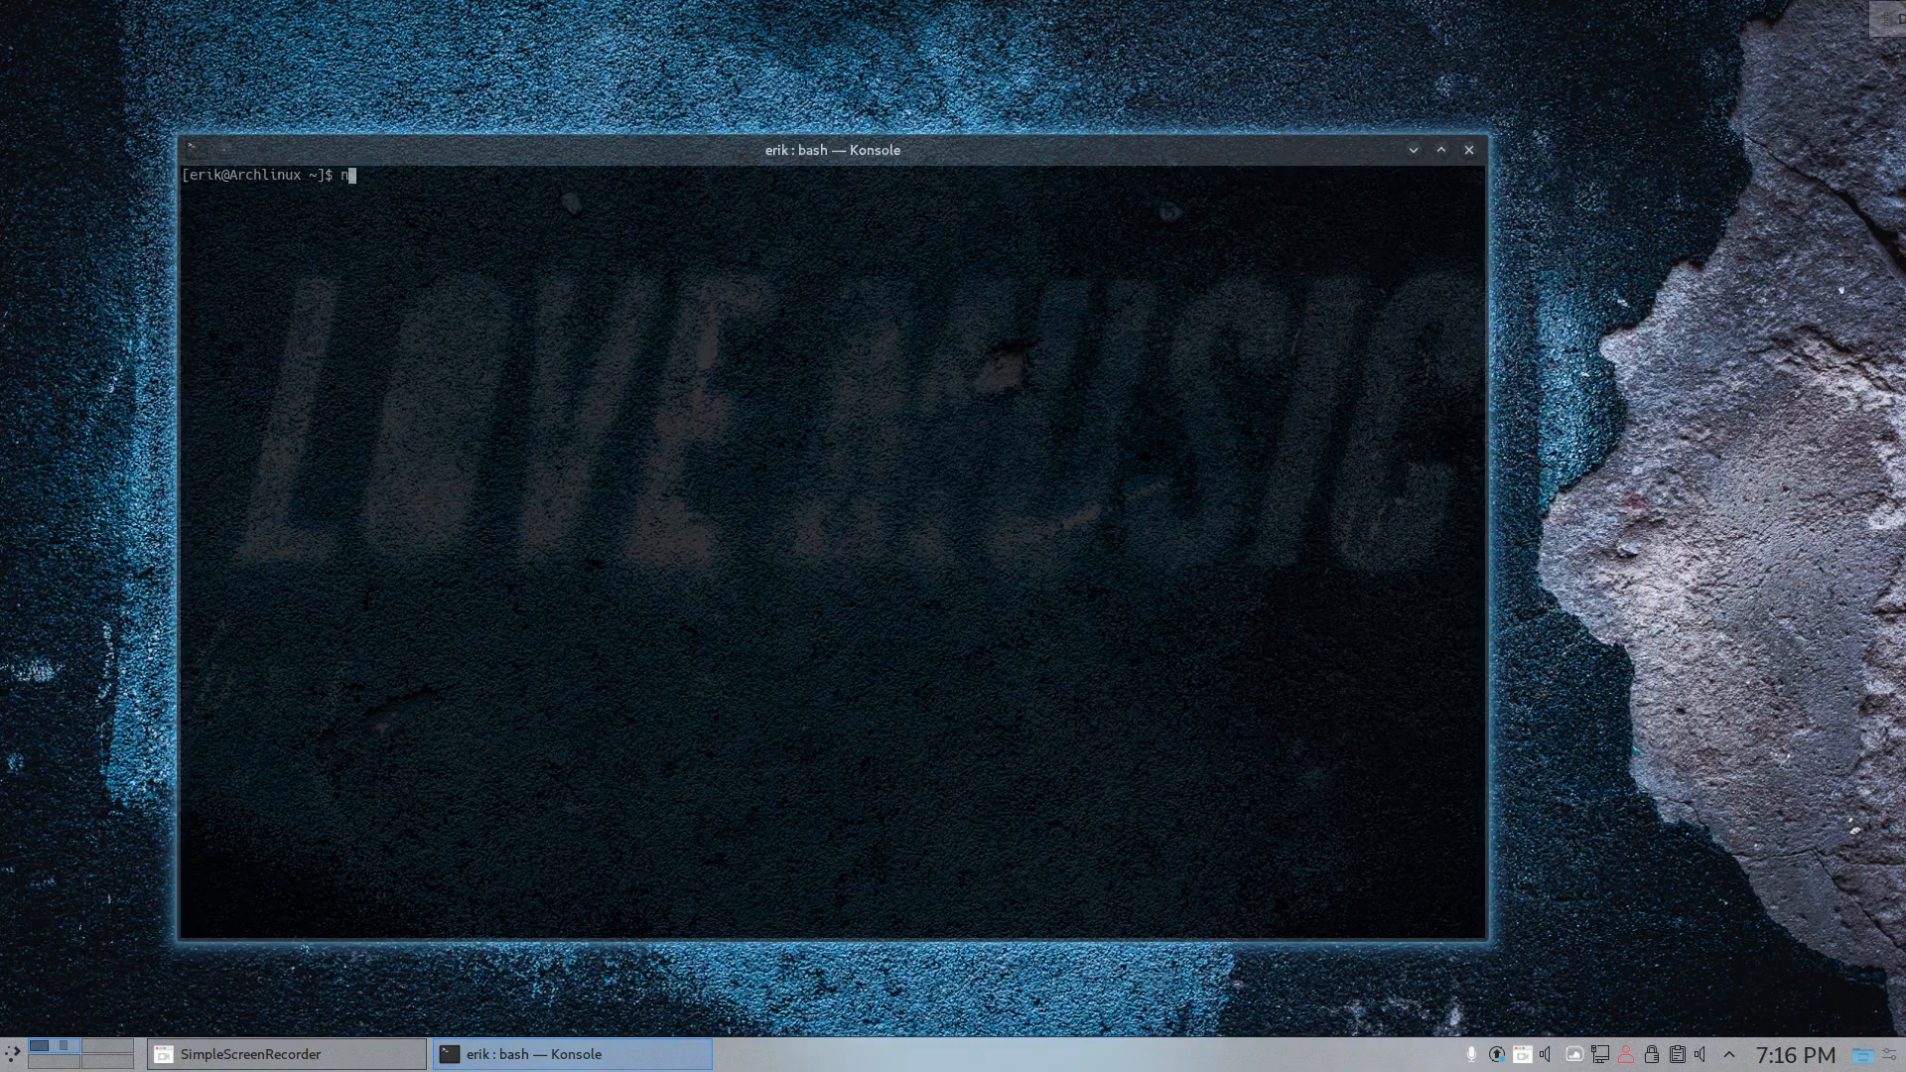
type("eofetch")
key("Return")
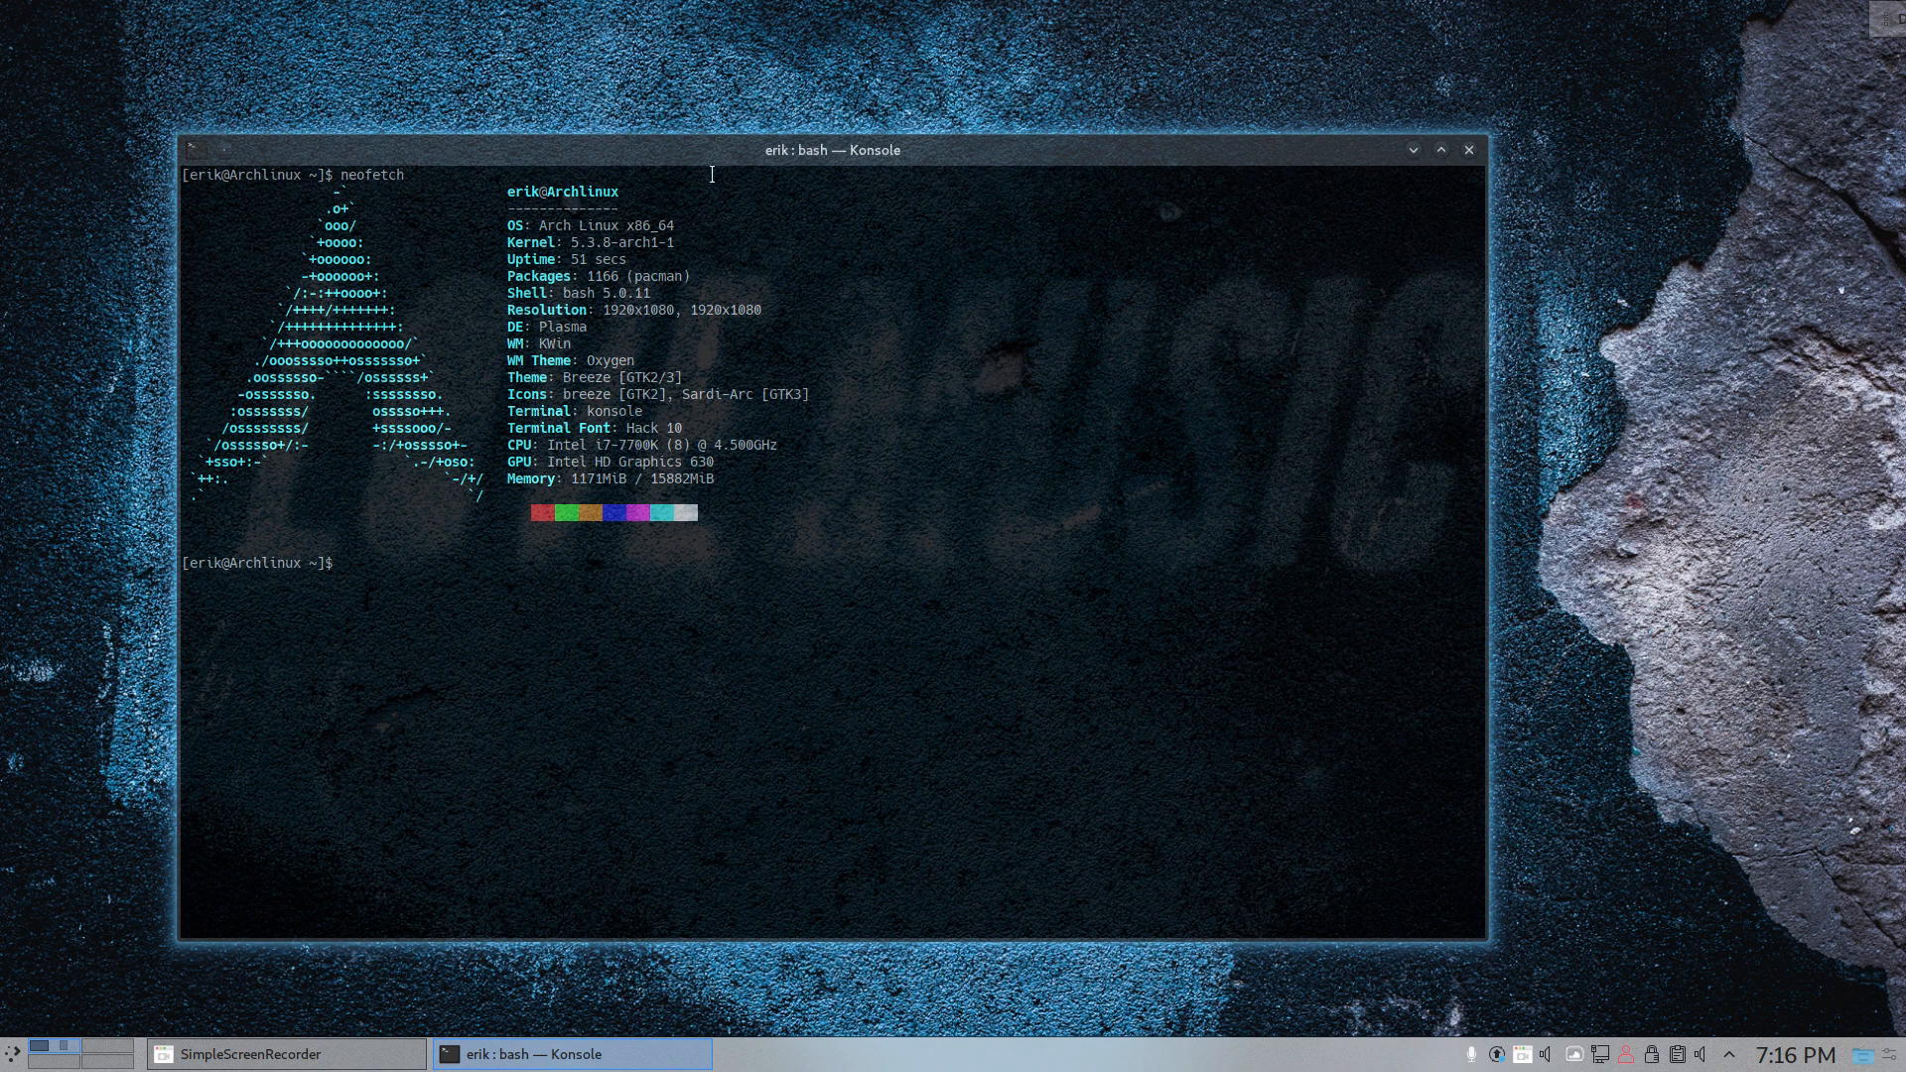
left_click_drag(855, 153, 1111, 126)
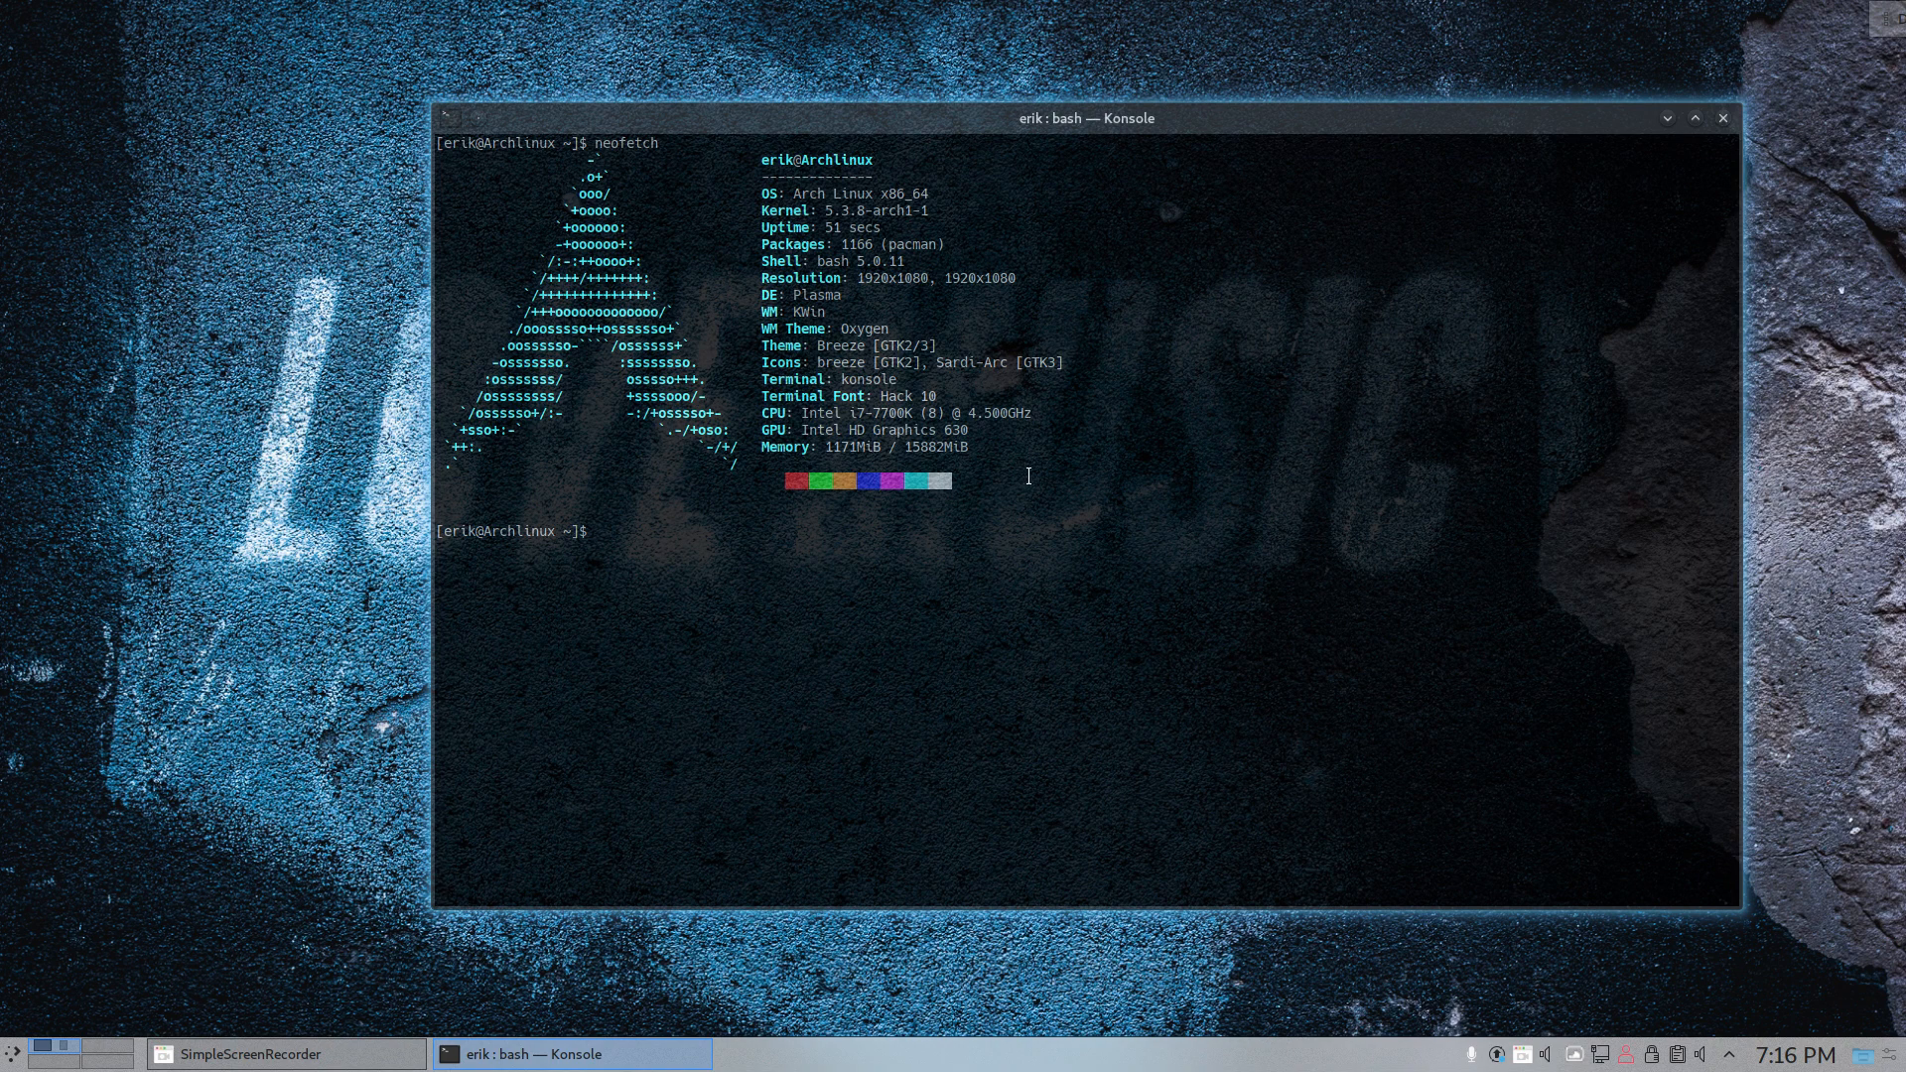
- Check the list of available updates in Discover and close it without installing anything
left_click(1499, 1057)
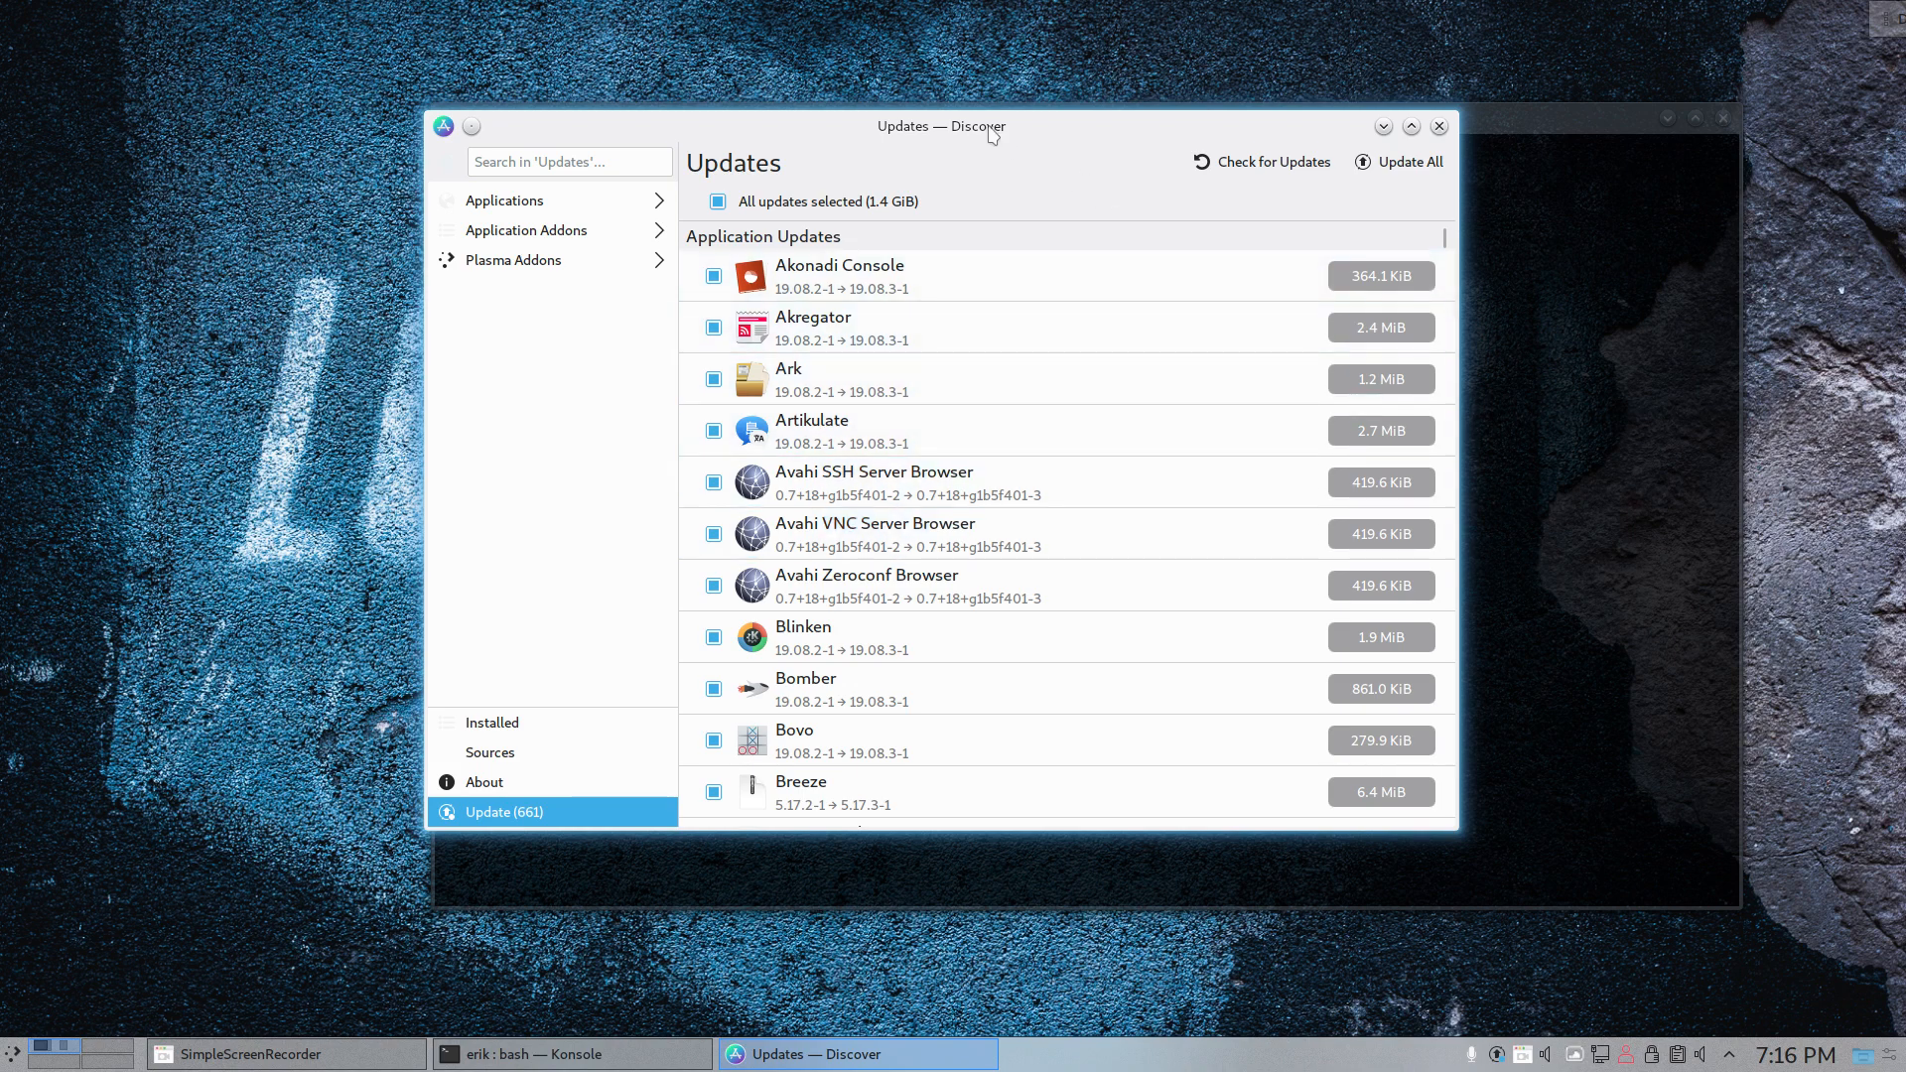
left_click_drag(988, 125, 812, 115)
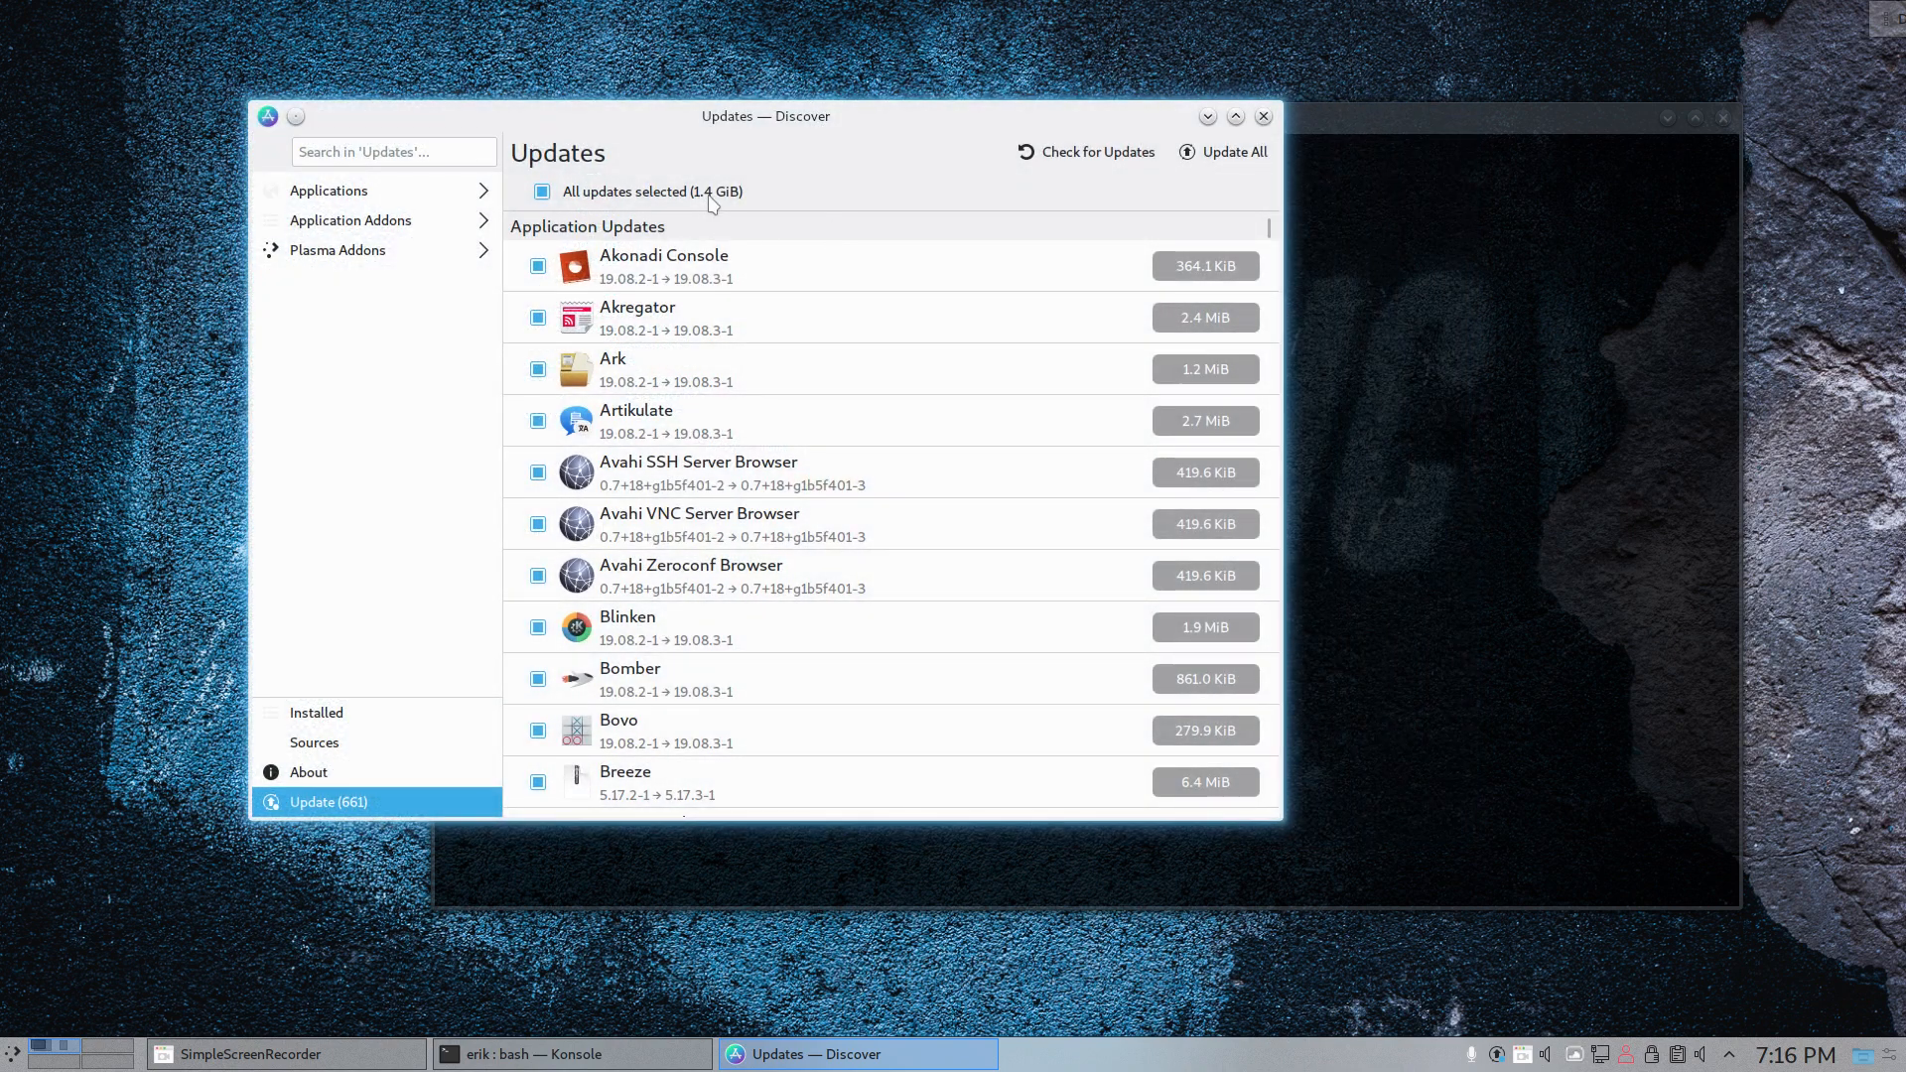
left_click(1263, 116)
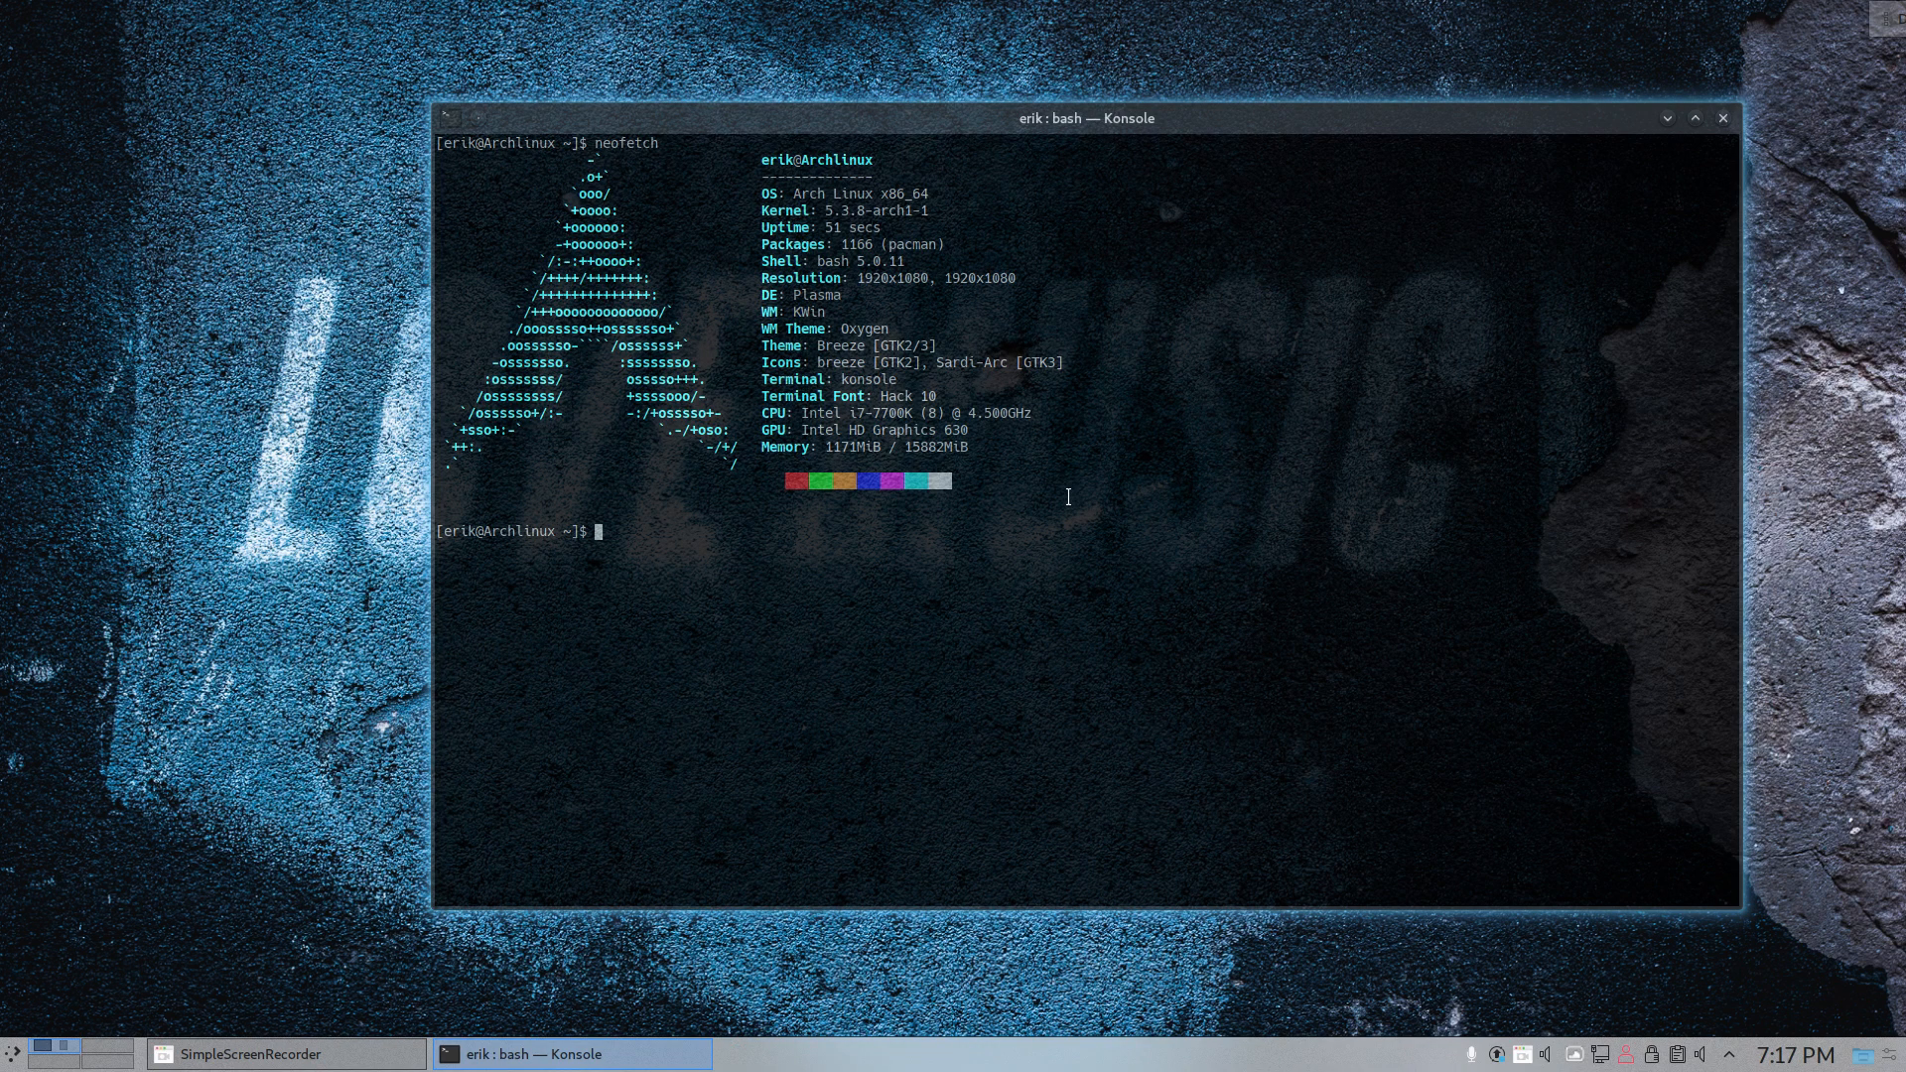
- Run last in the terminal and examine the login and reboot history between the November, October and August dates
type("last")
key("Return")
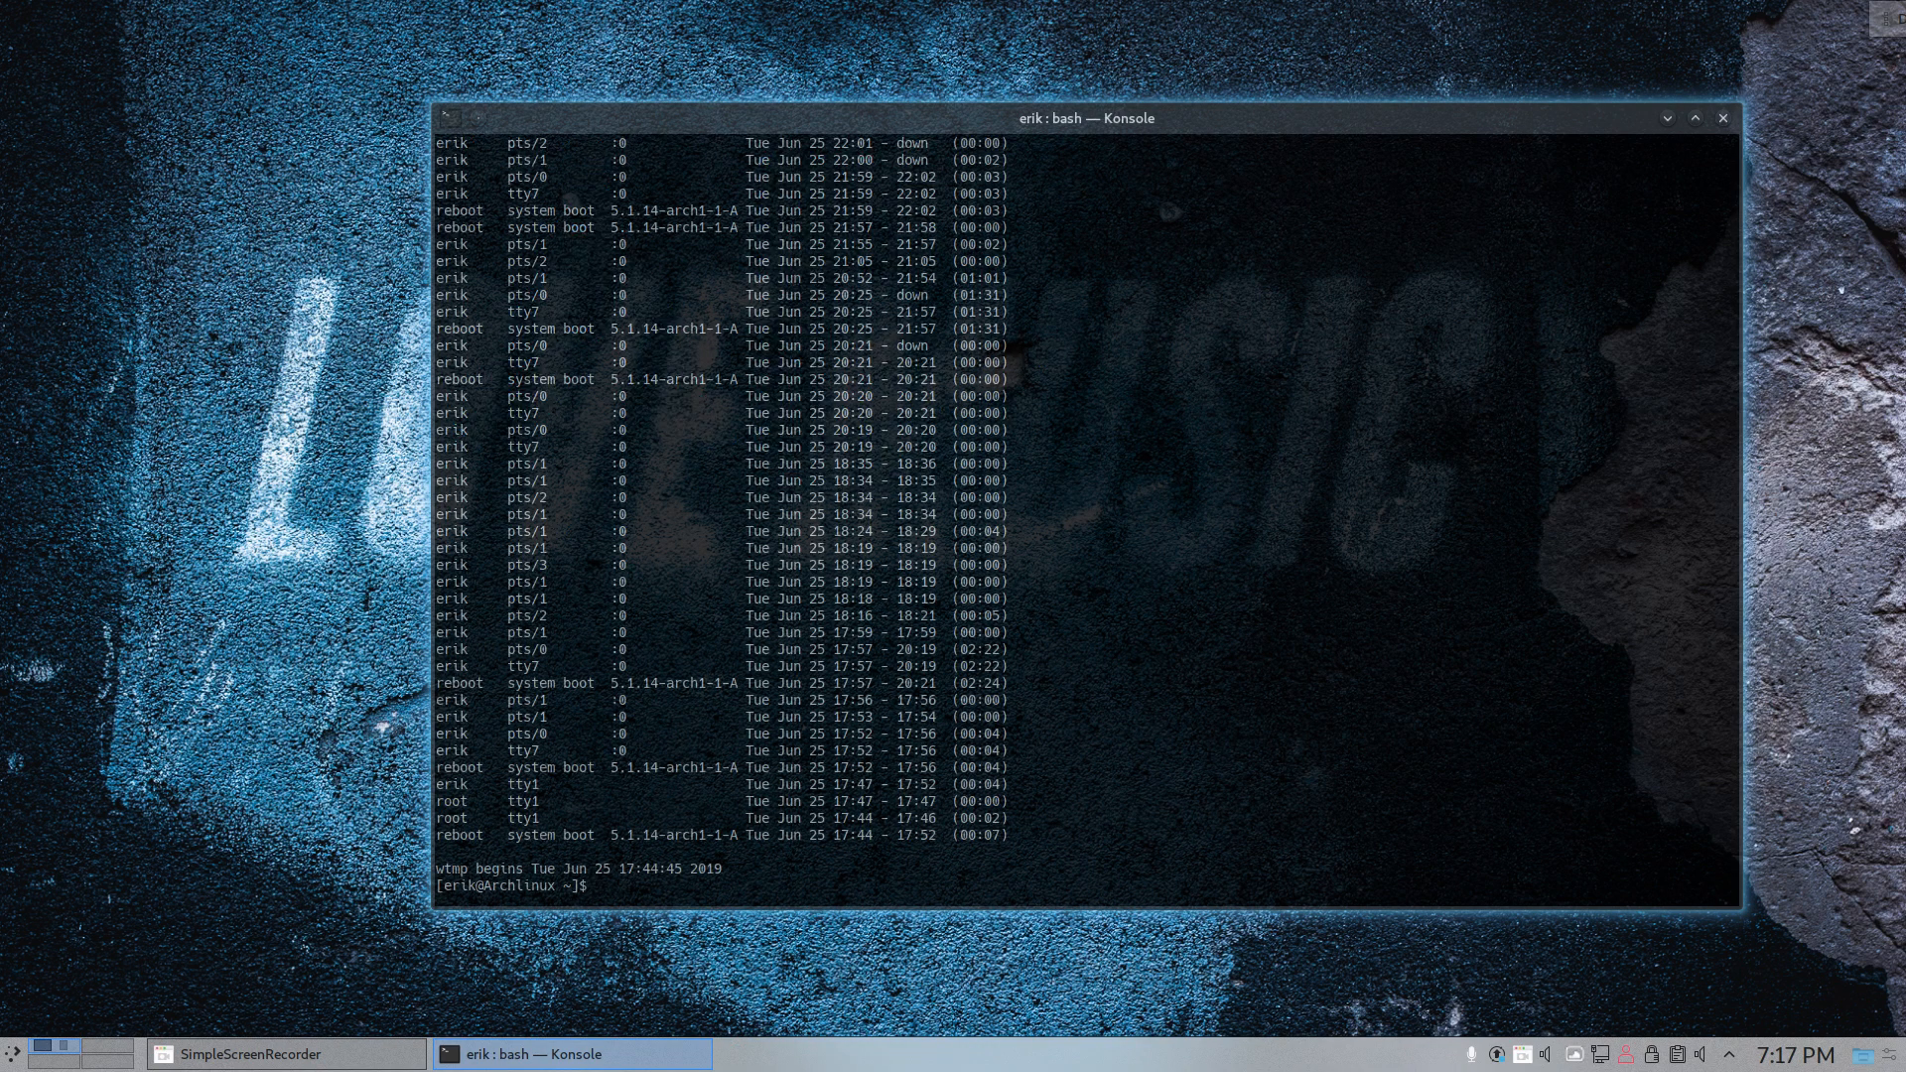
scroll(894, 707, "up", 15)
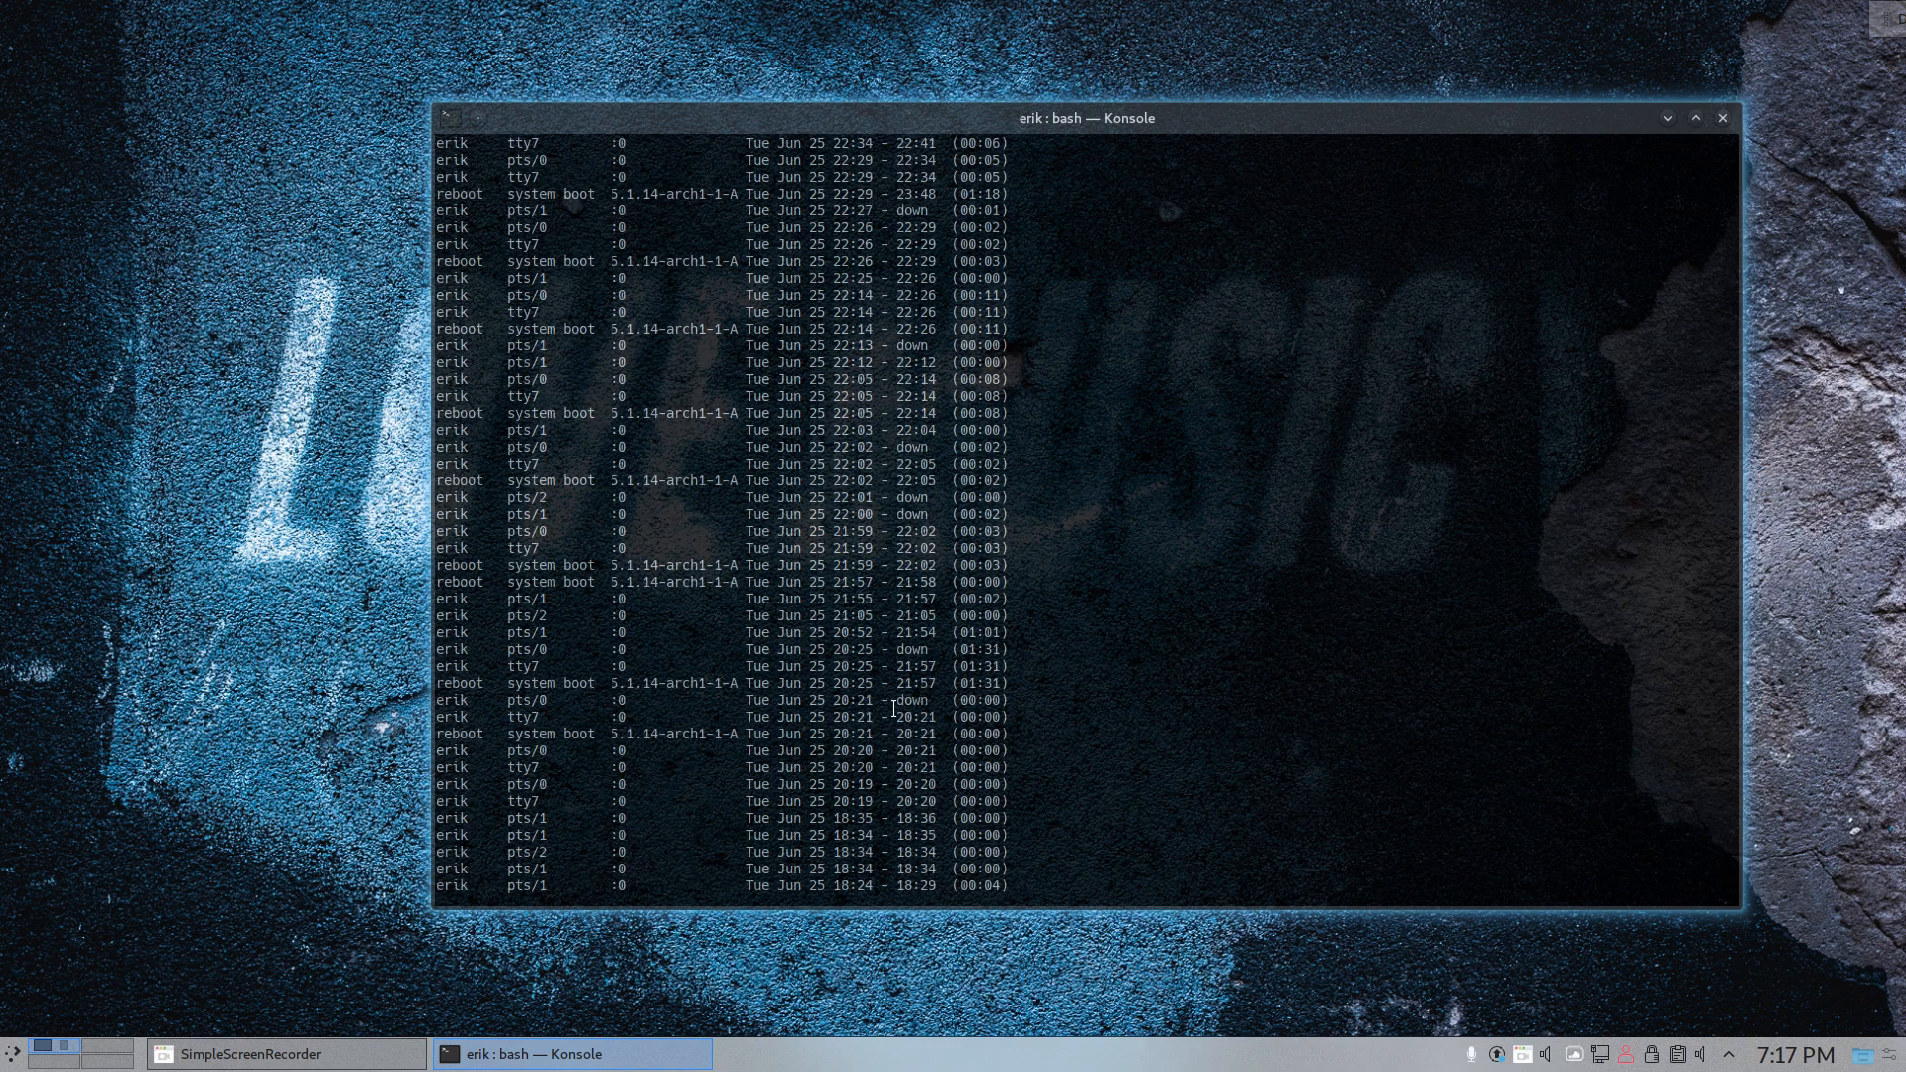
scroll(894, 707, "up", 20)
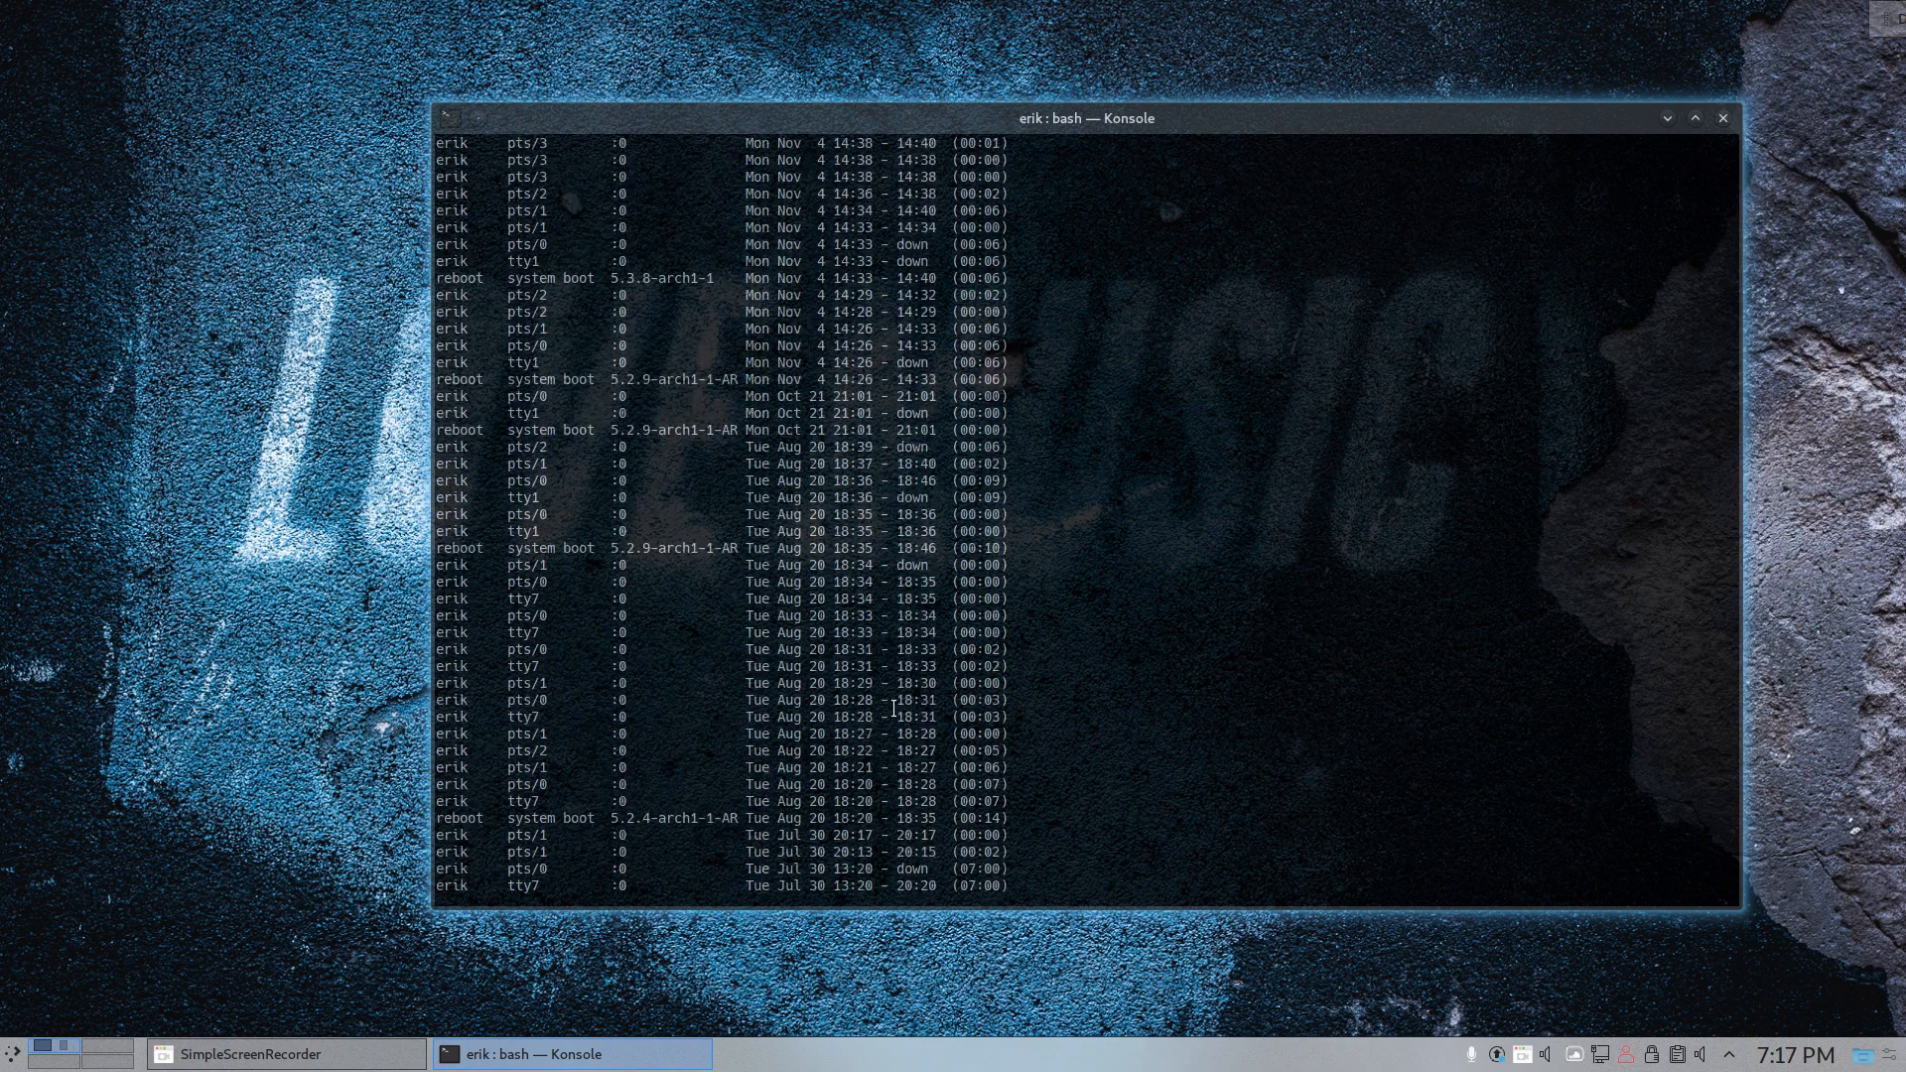
scroll(893, 707, "down", 2)
scroll(893, 706, "down", 2)
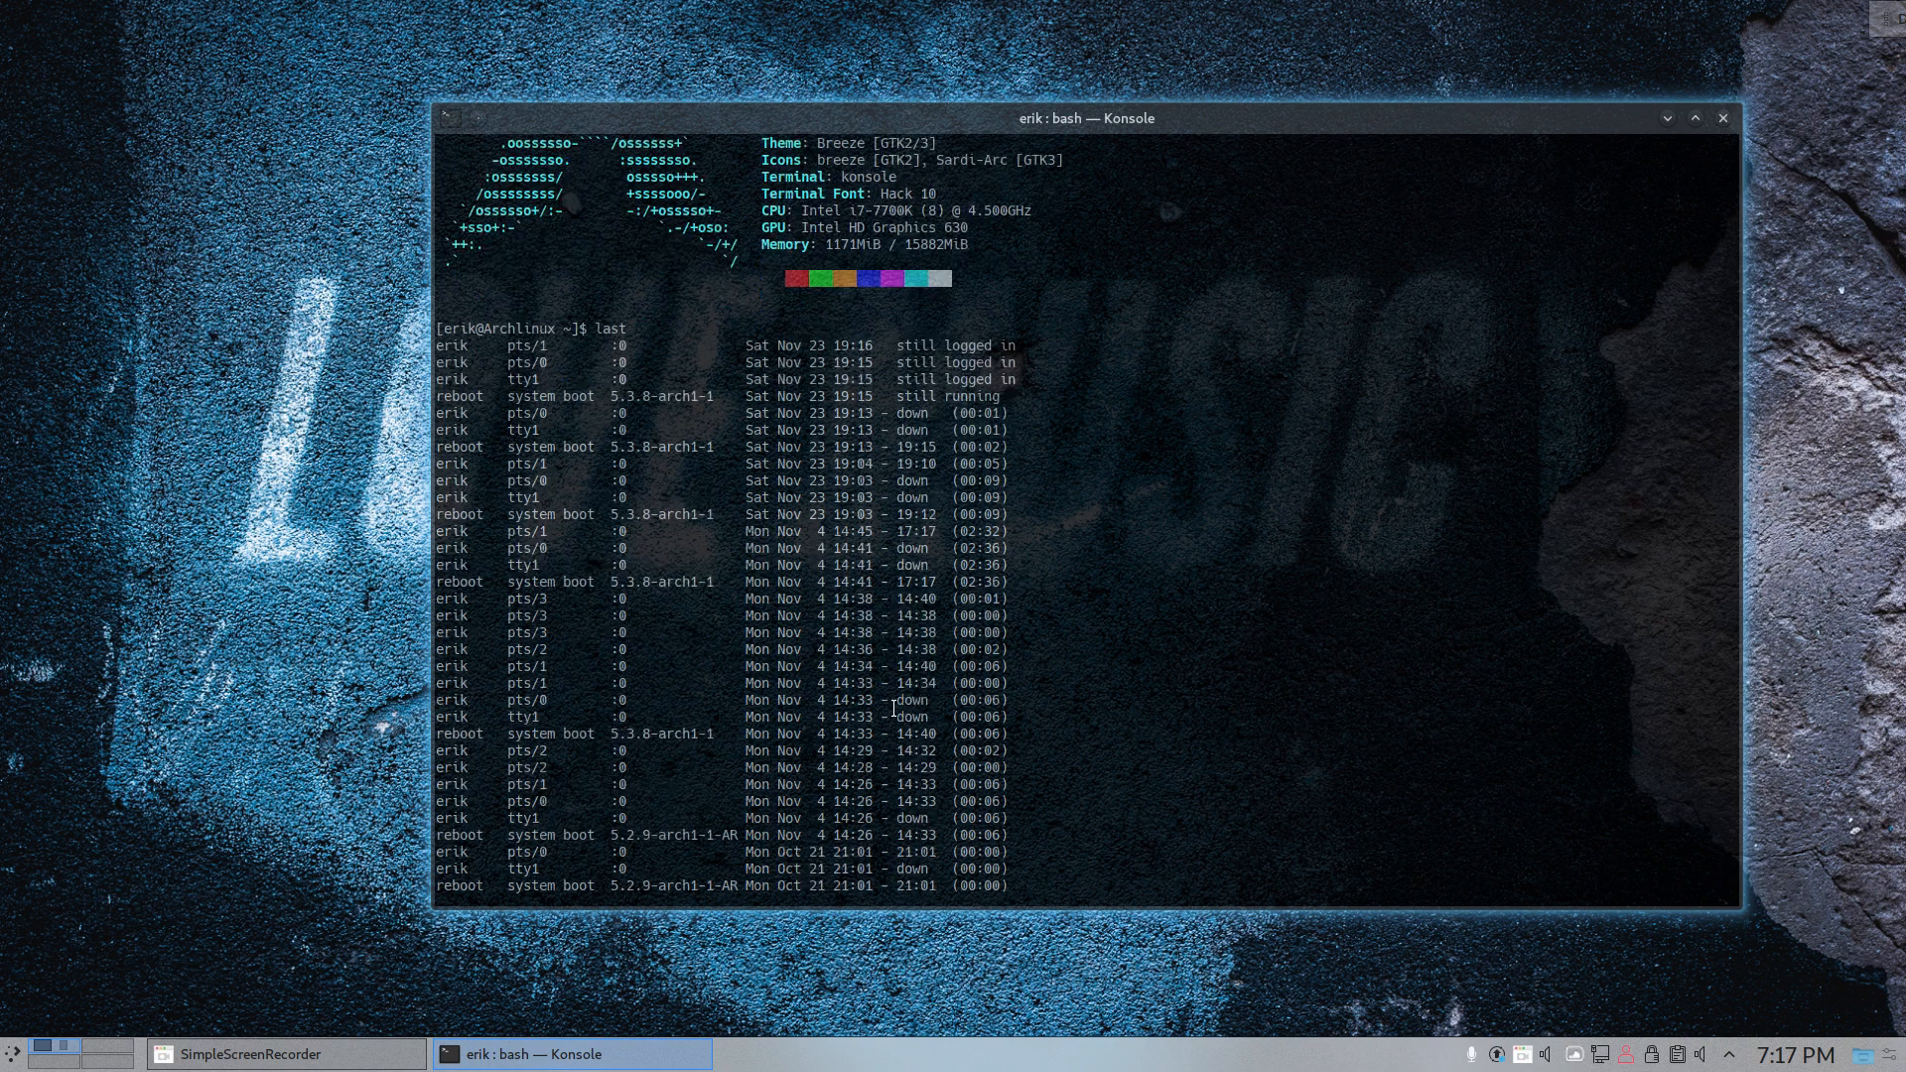
scroll(893, 707, "down", 2)
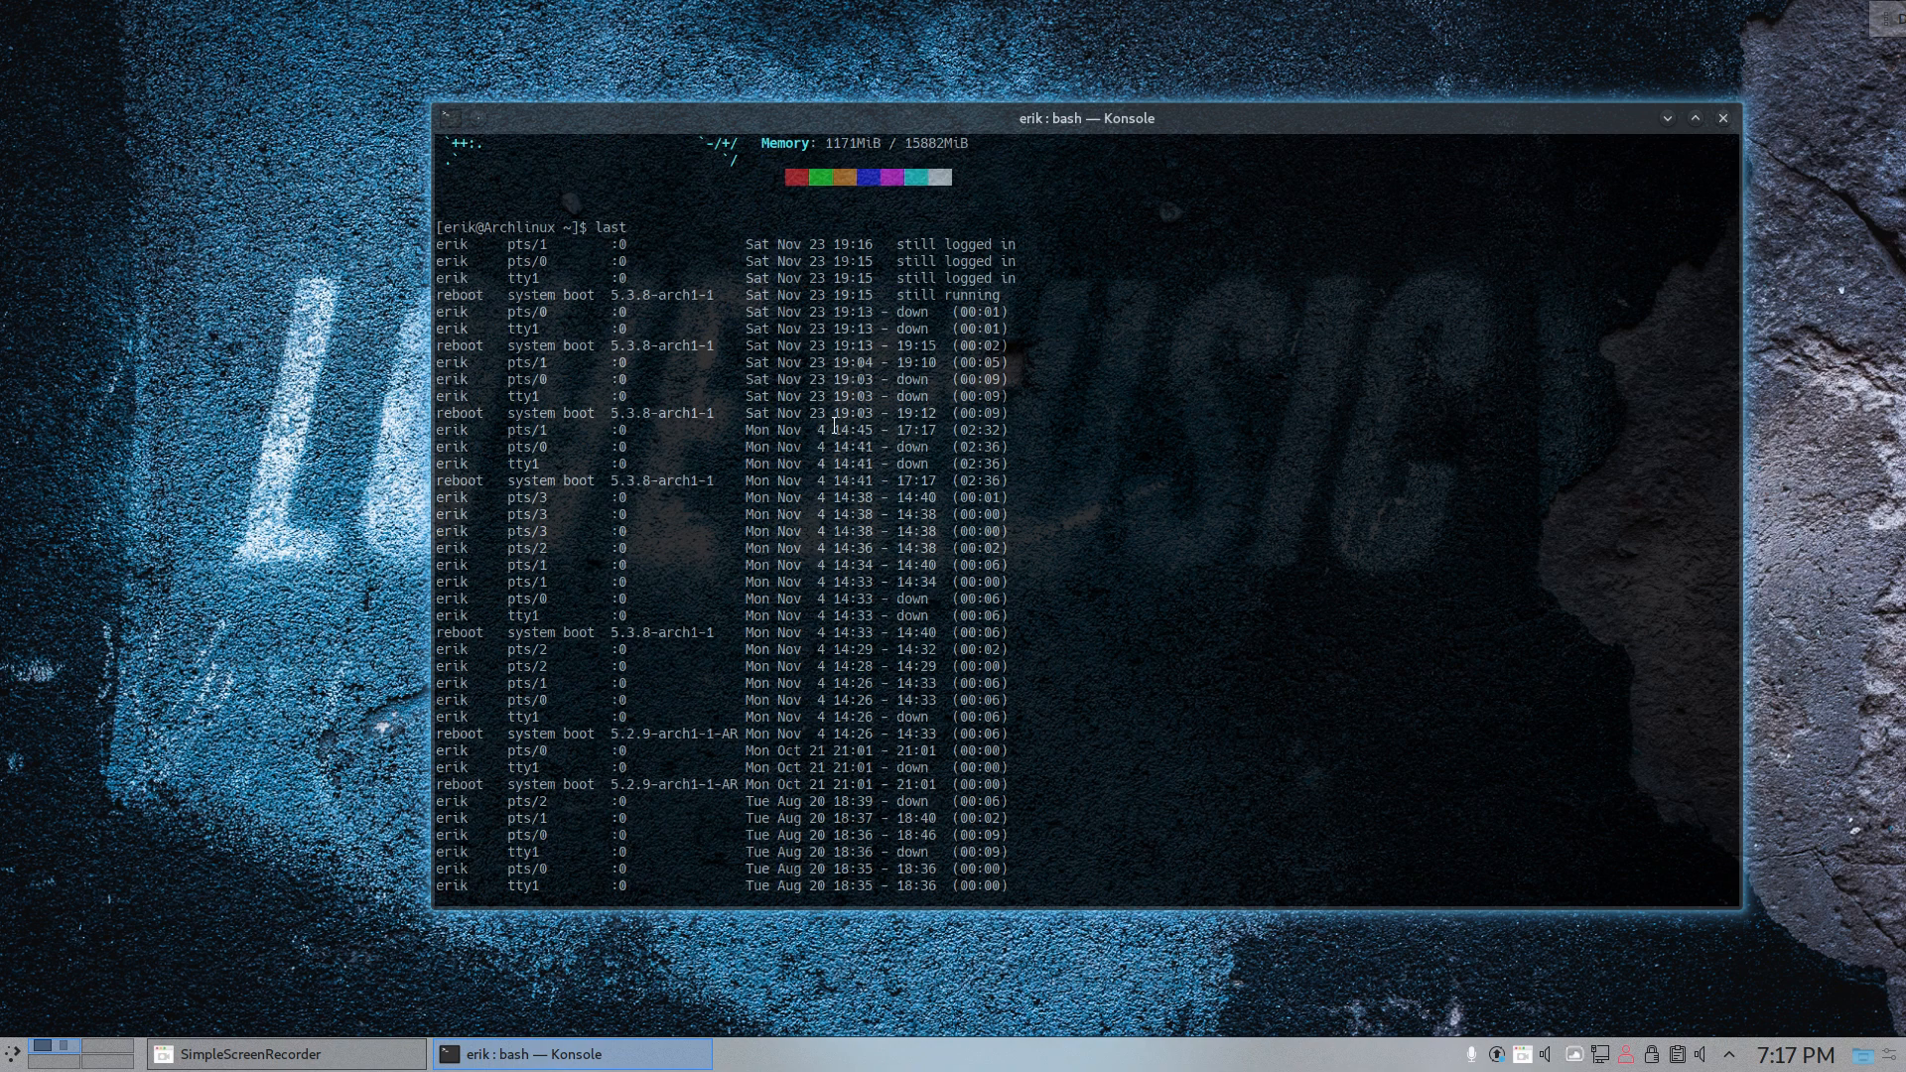
left_click_drag(834, 427, 754, 413)
left_click_drag(830, 734, 770, 429)
left_click(828, 582)
scroll(832, 657, "down", 4)
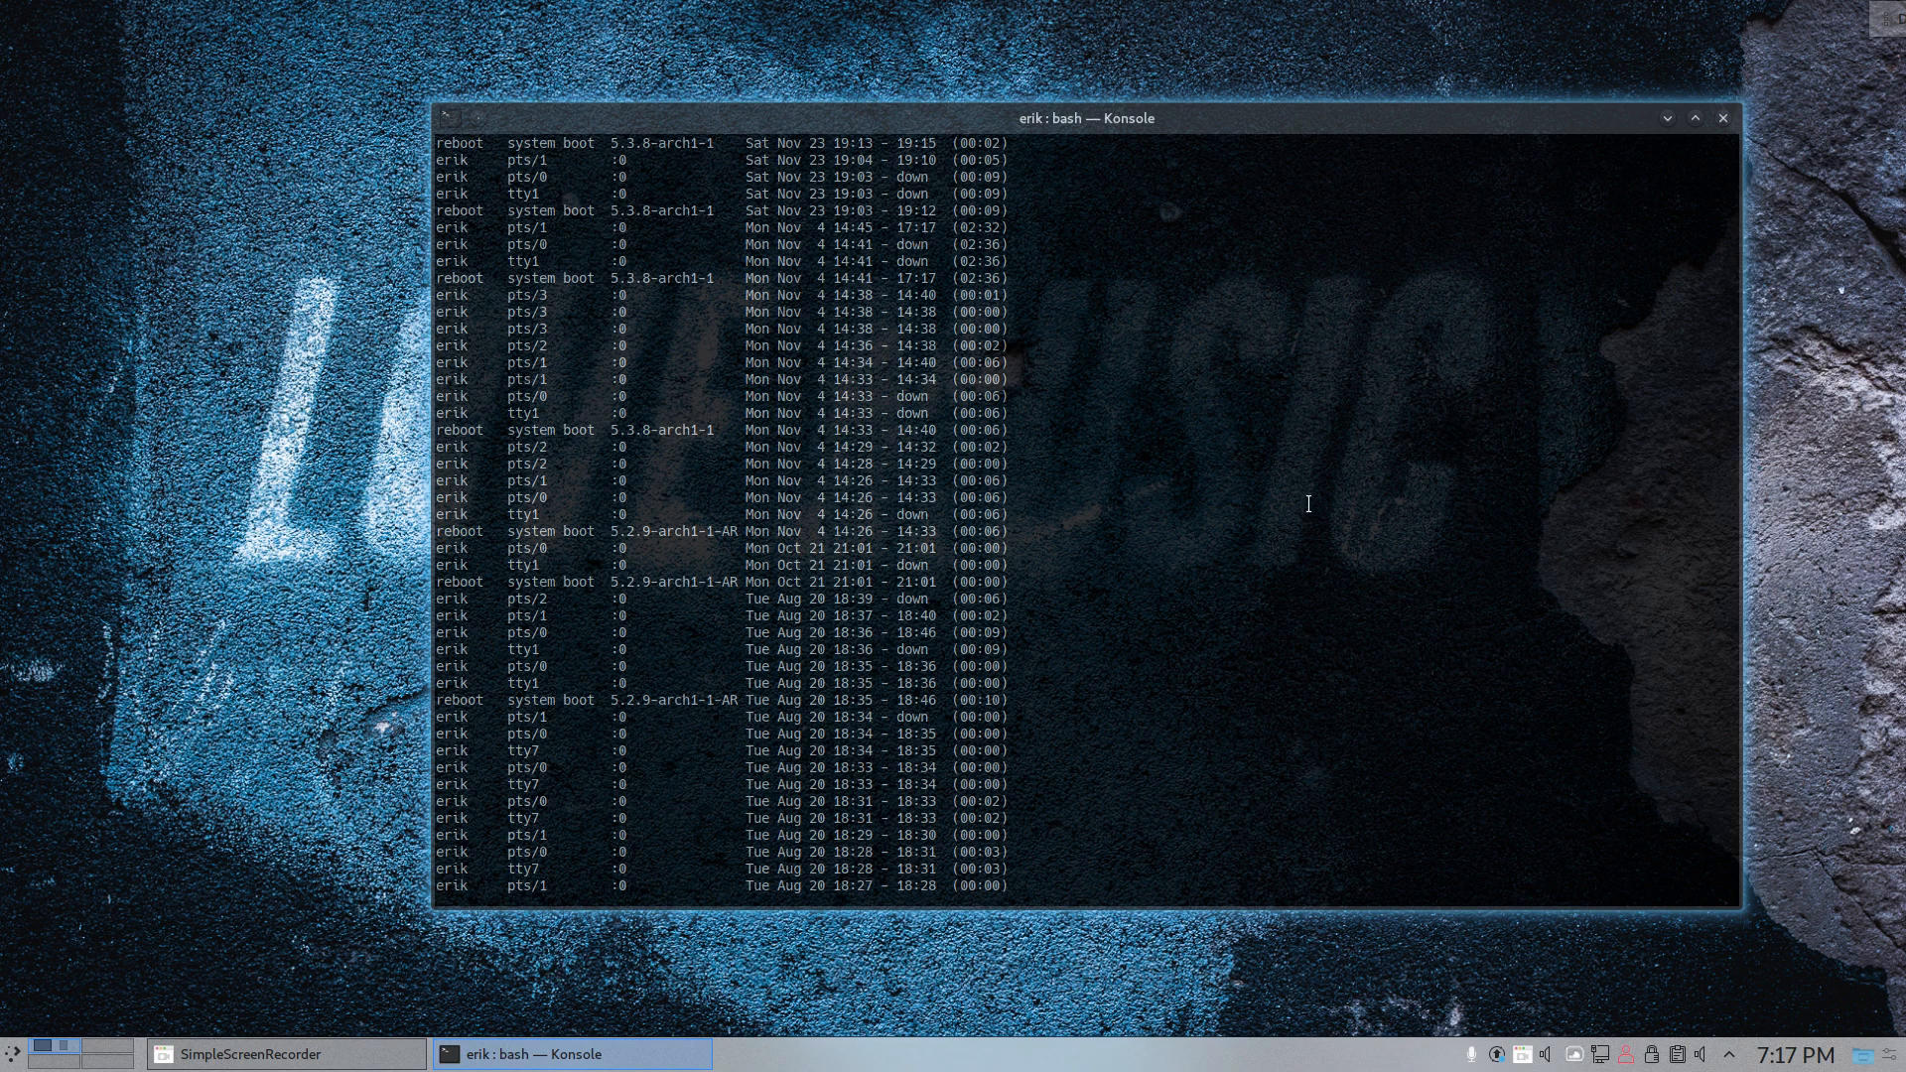
- Try the update command and start a full system upgrade with sudo pacman -Syyu
type("update")
key("Return")
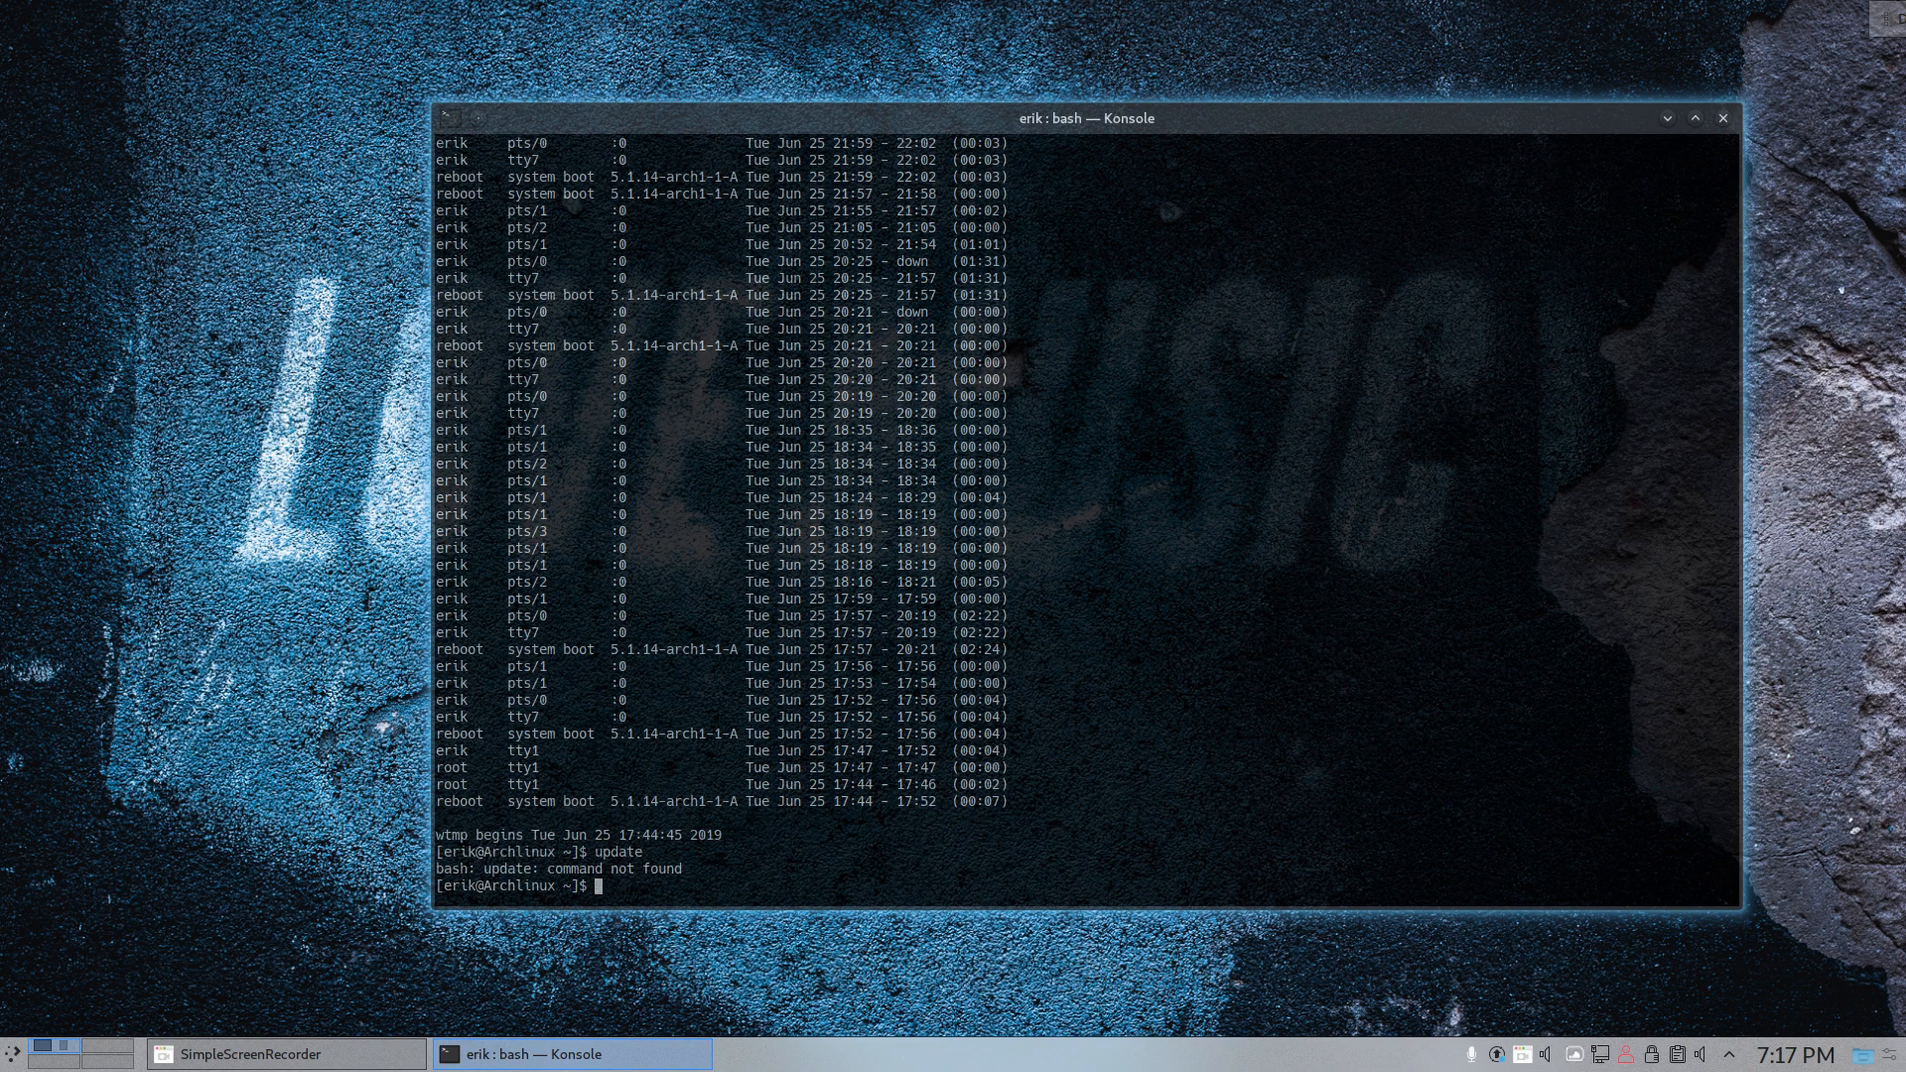
type("sudo pacman -Syyu")
key("Return")
key("Return")
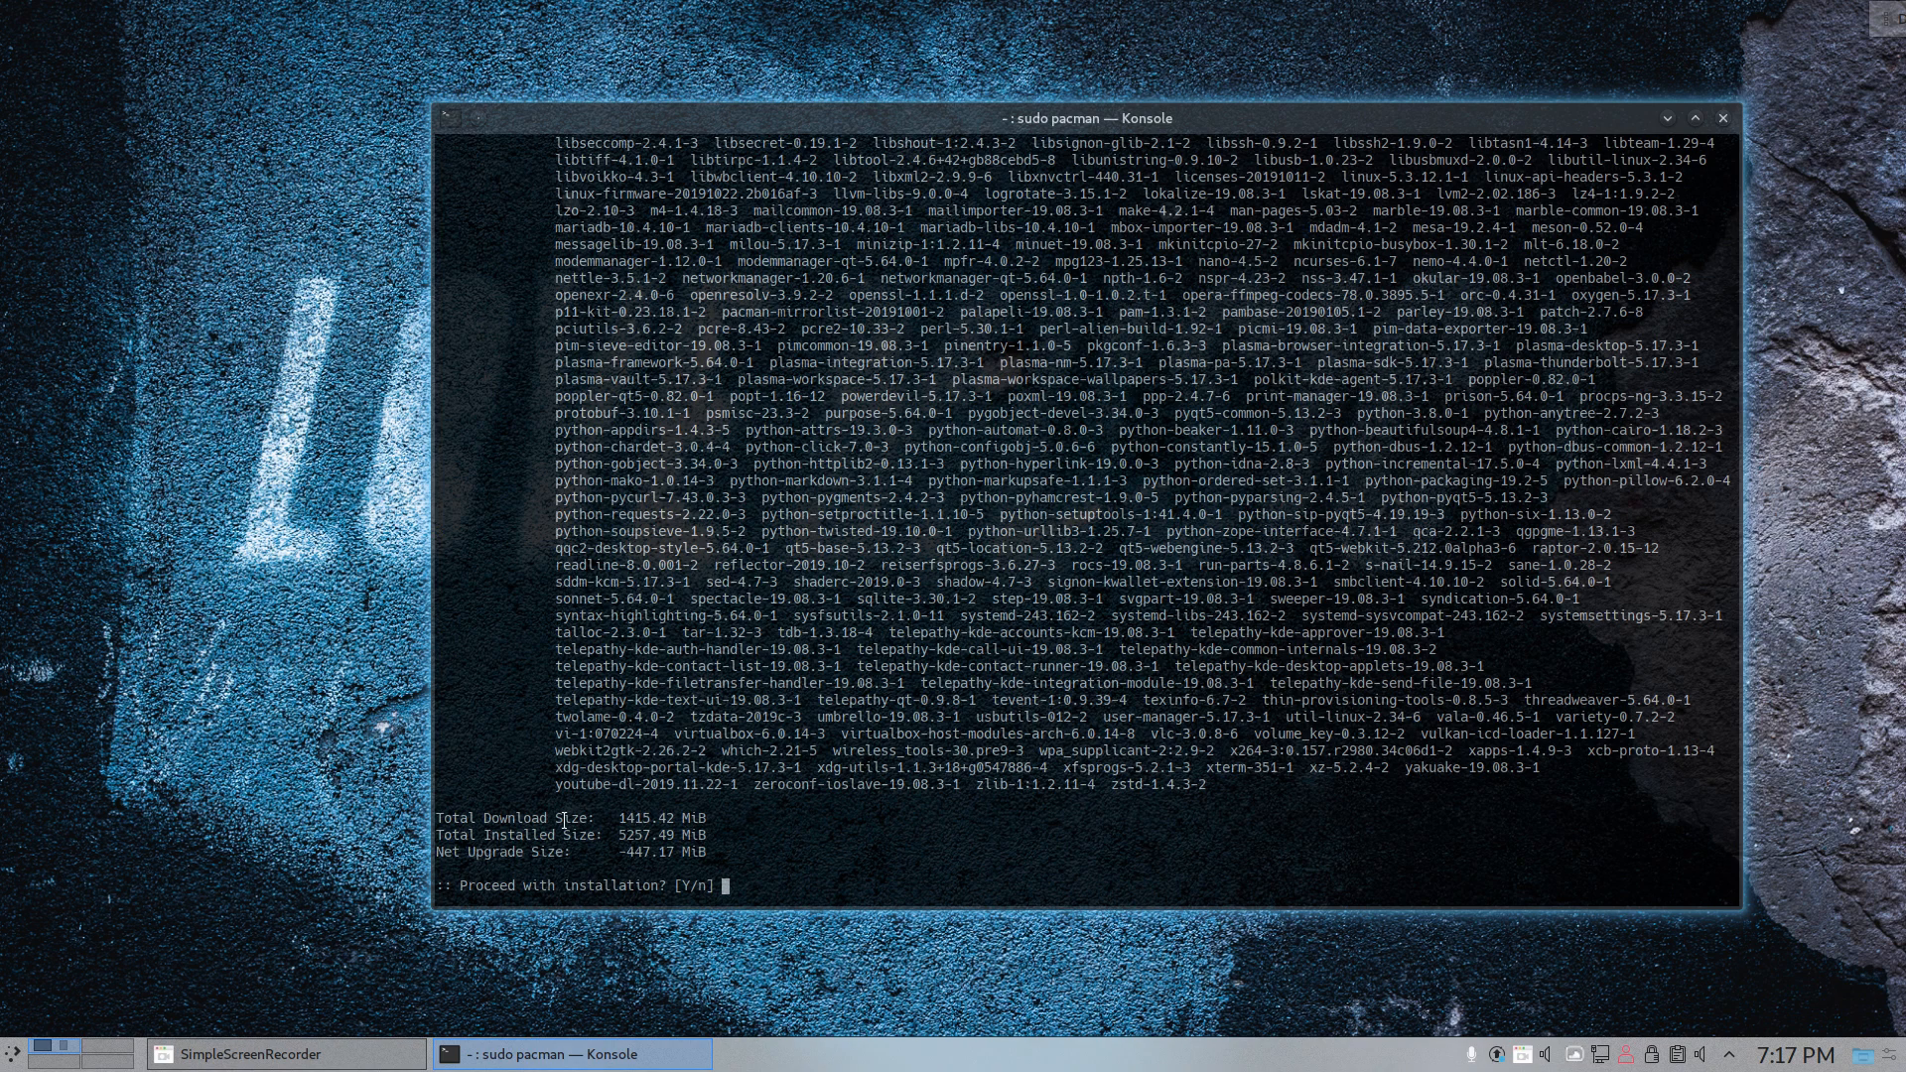
- Check the installed and net upgrade sizes, and approve the package installation with y
left_click_drag(618, 833, 660, 831)
left_click_drag(617, 852, 658, 852)
left_click(741, 864)
type("y")
key("Return")
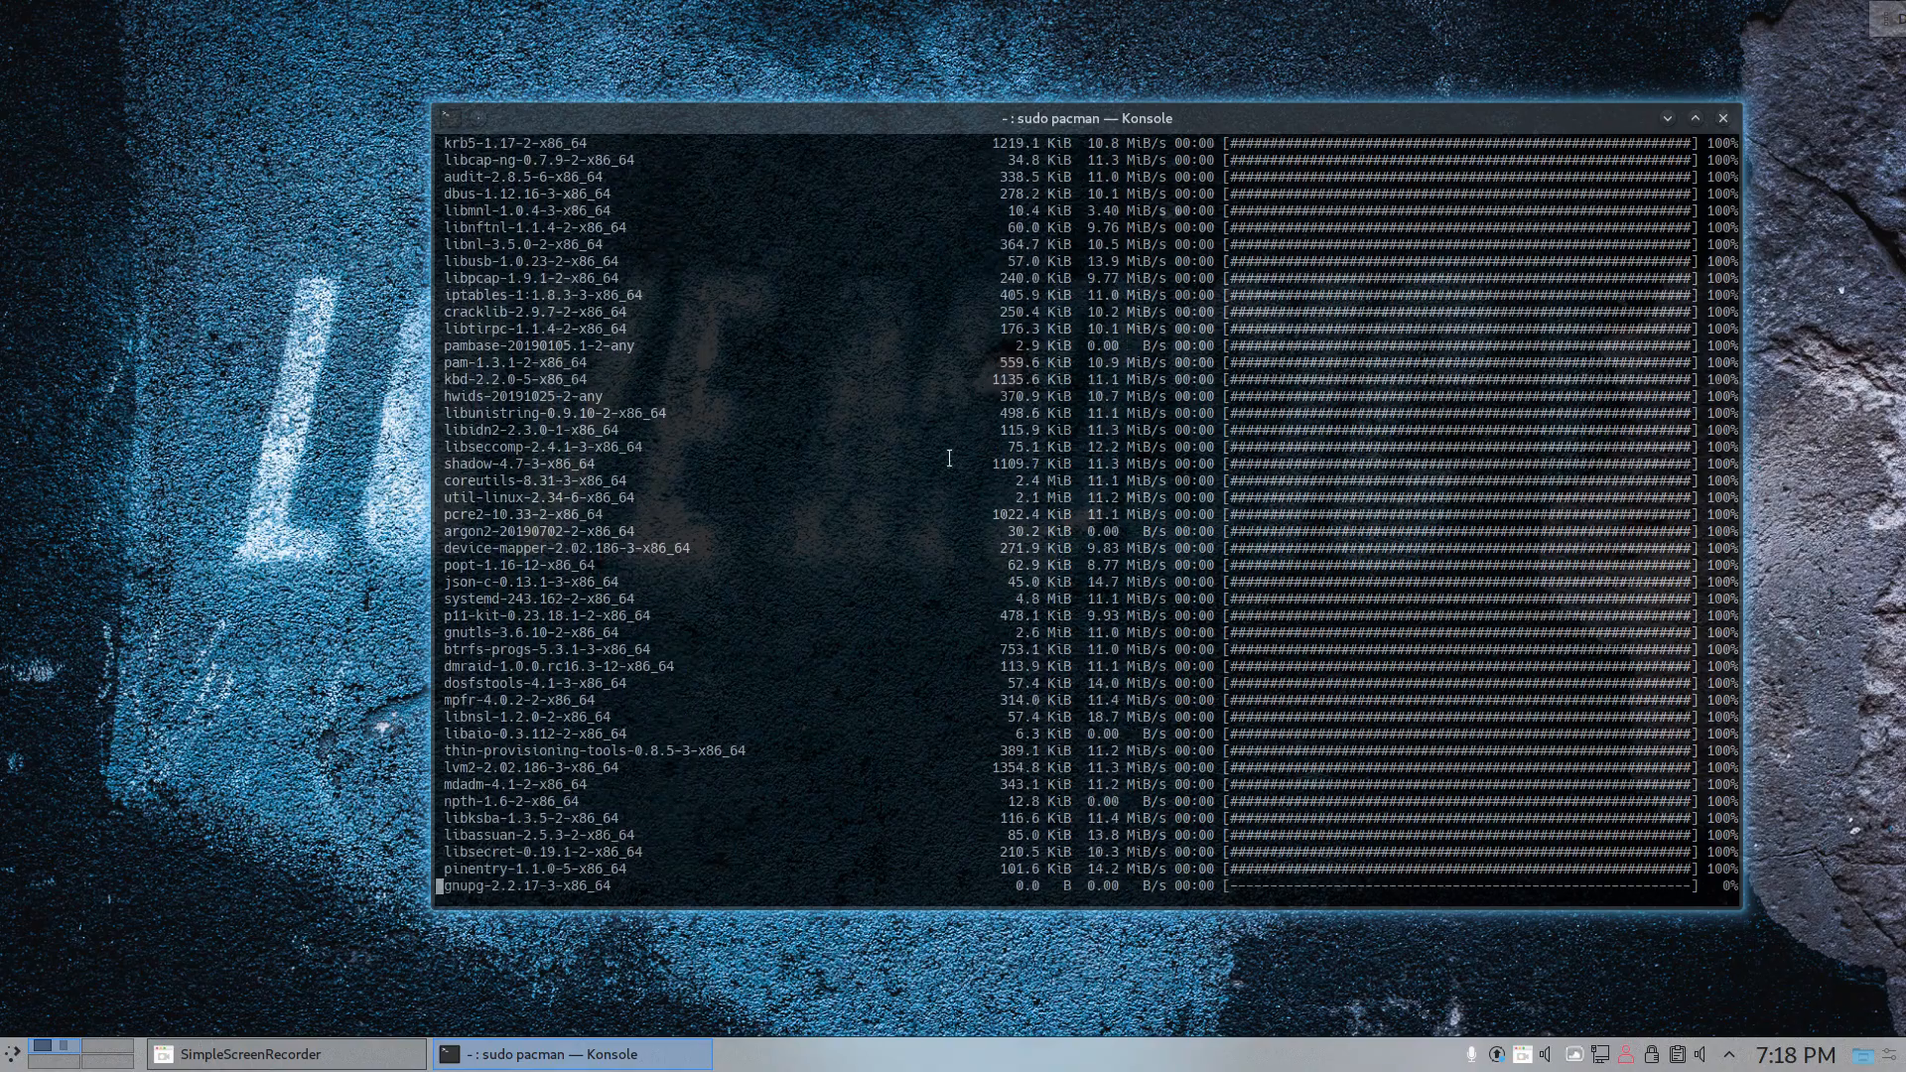
- Move the Konsole window to the other monitor and open System Settings maximized on this one
left_click_drag(1169, 123, 1905, 89)
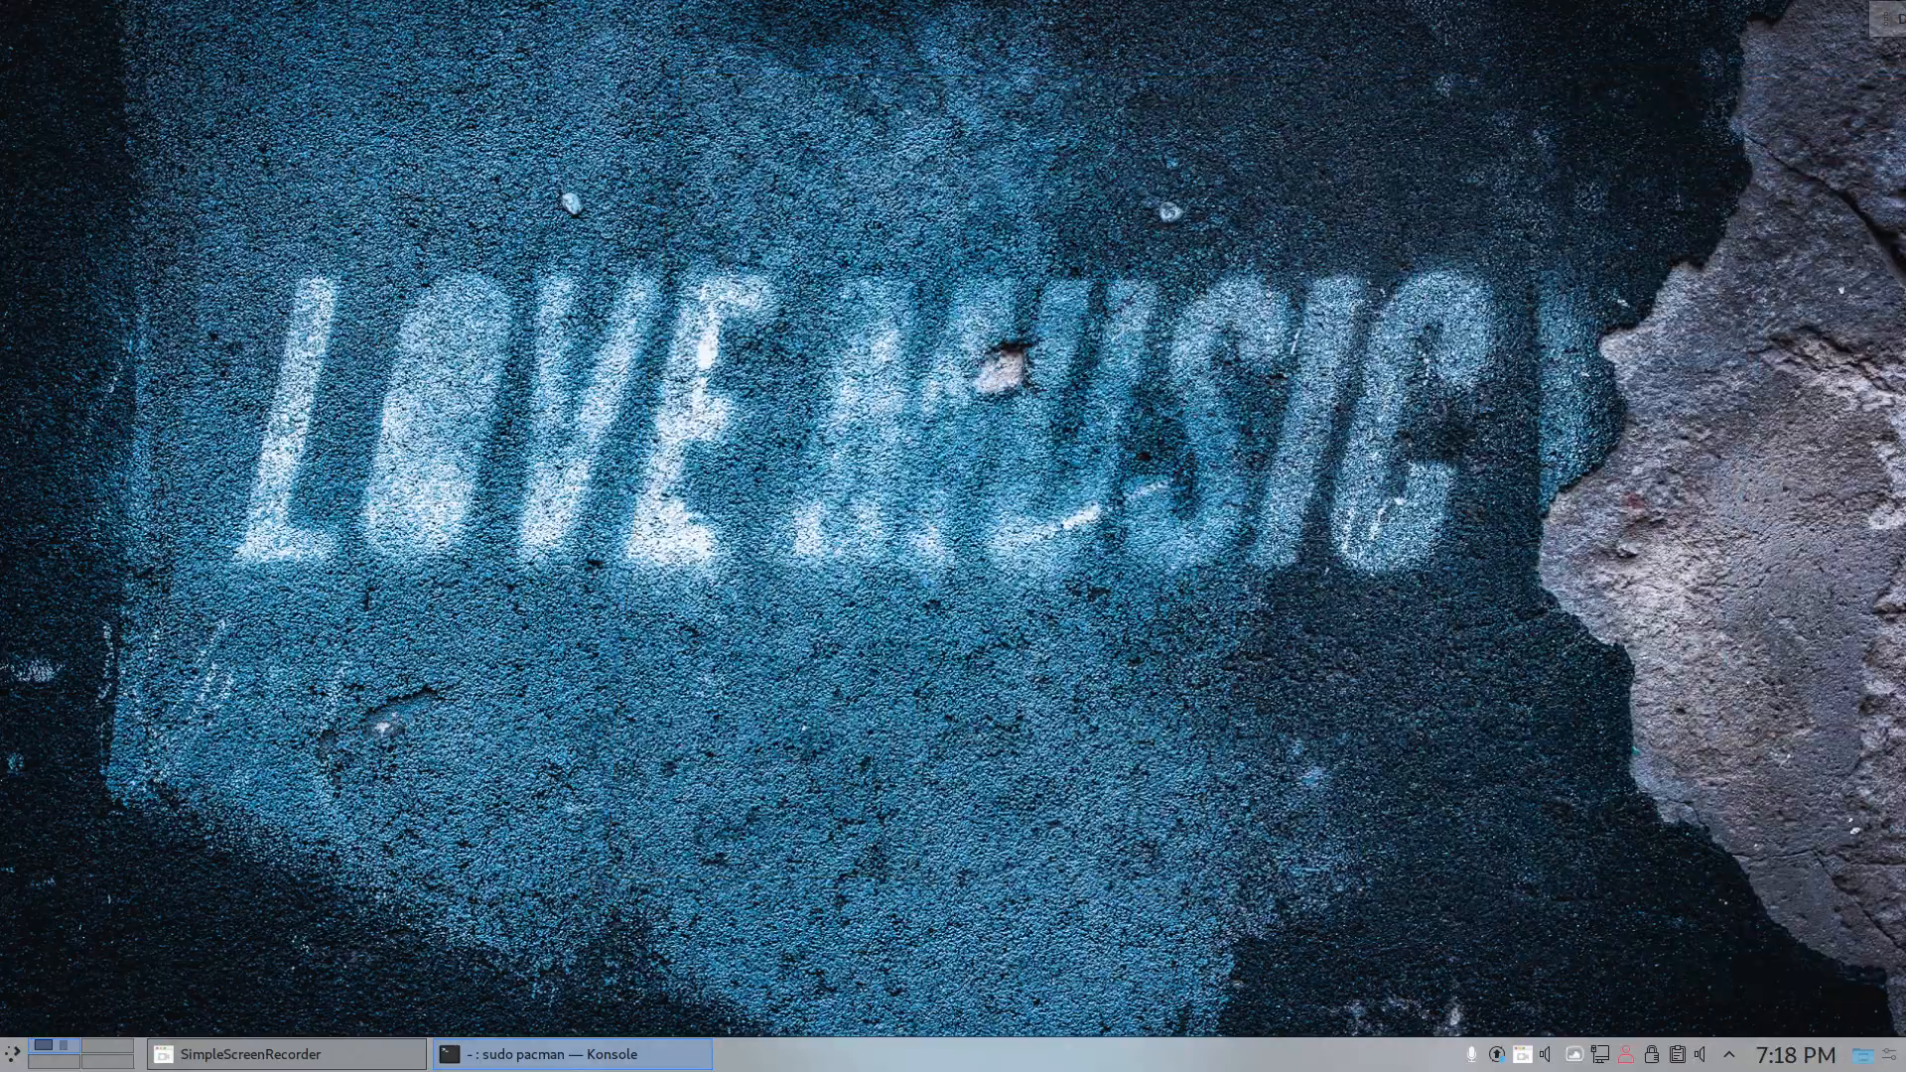
mouse_move(1901, 149)
left_mouse_down()
mouse_move(694, 179)
mouse_move(723, 190)
mouse_move(683, 212)
mouse_move(706, 181)
mouse_move(1905, 179)
left_mouse_up()
left_click(12, 1054)
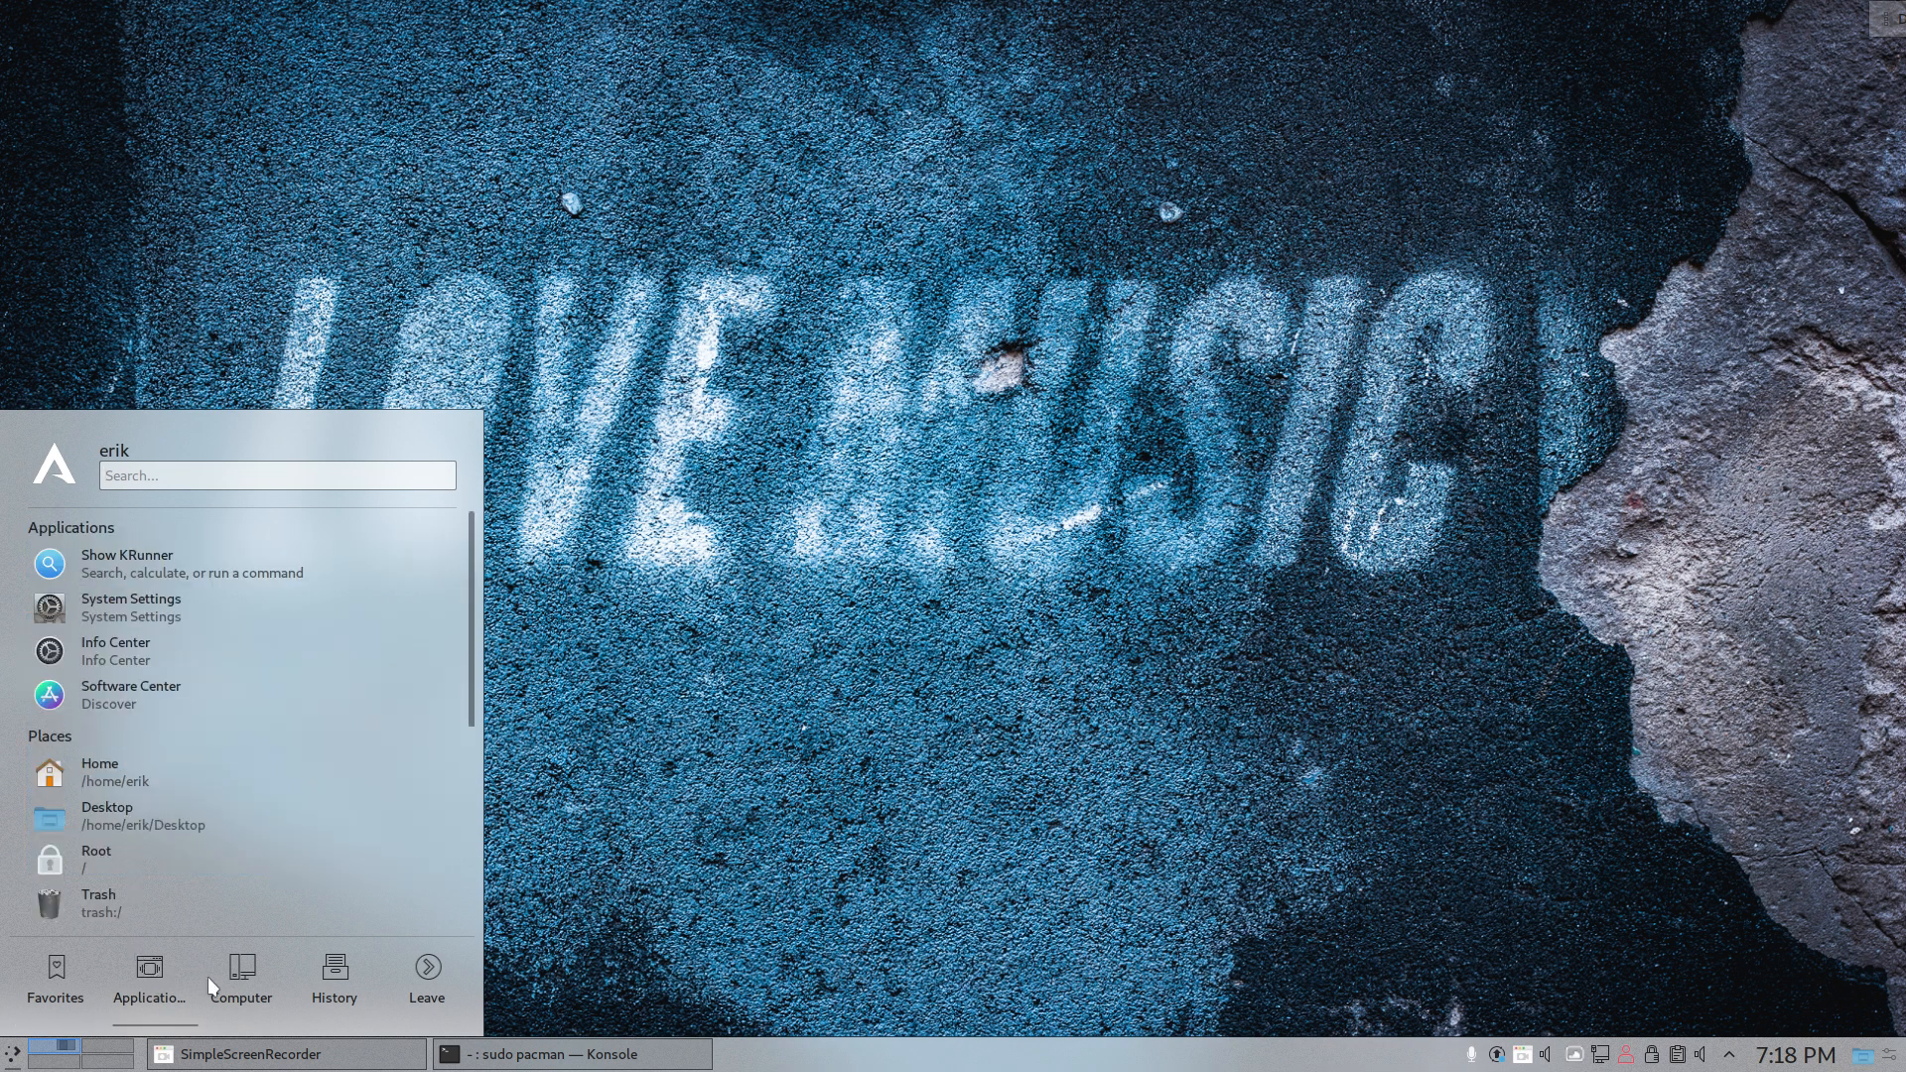
mouse_move(298, 975)
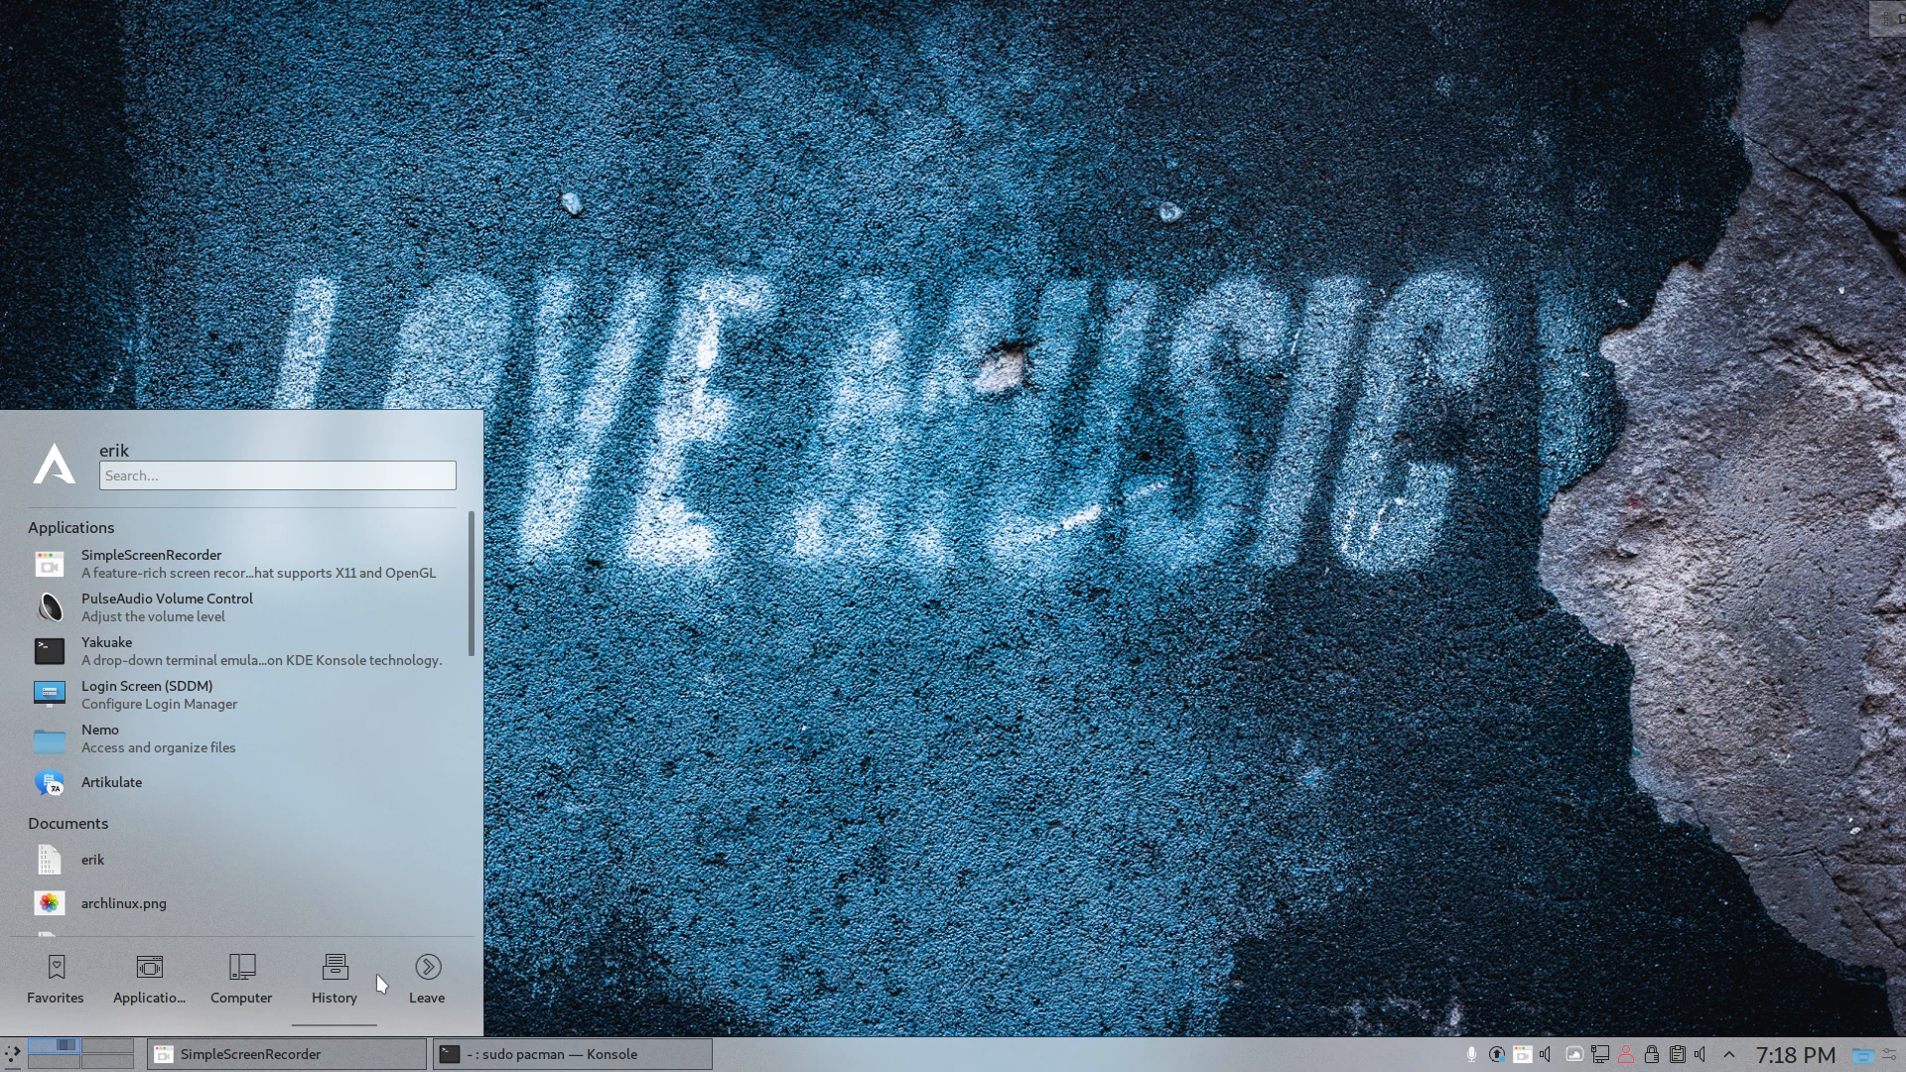
mouse_move(49, 984)
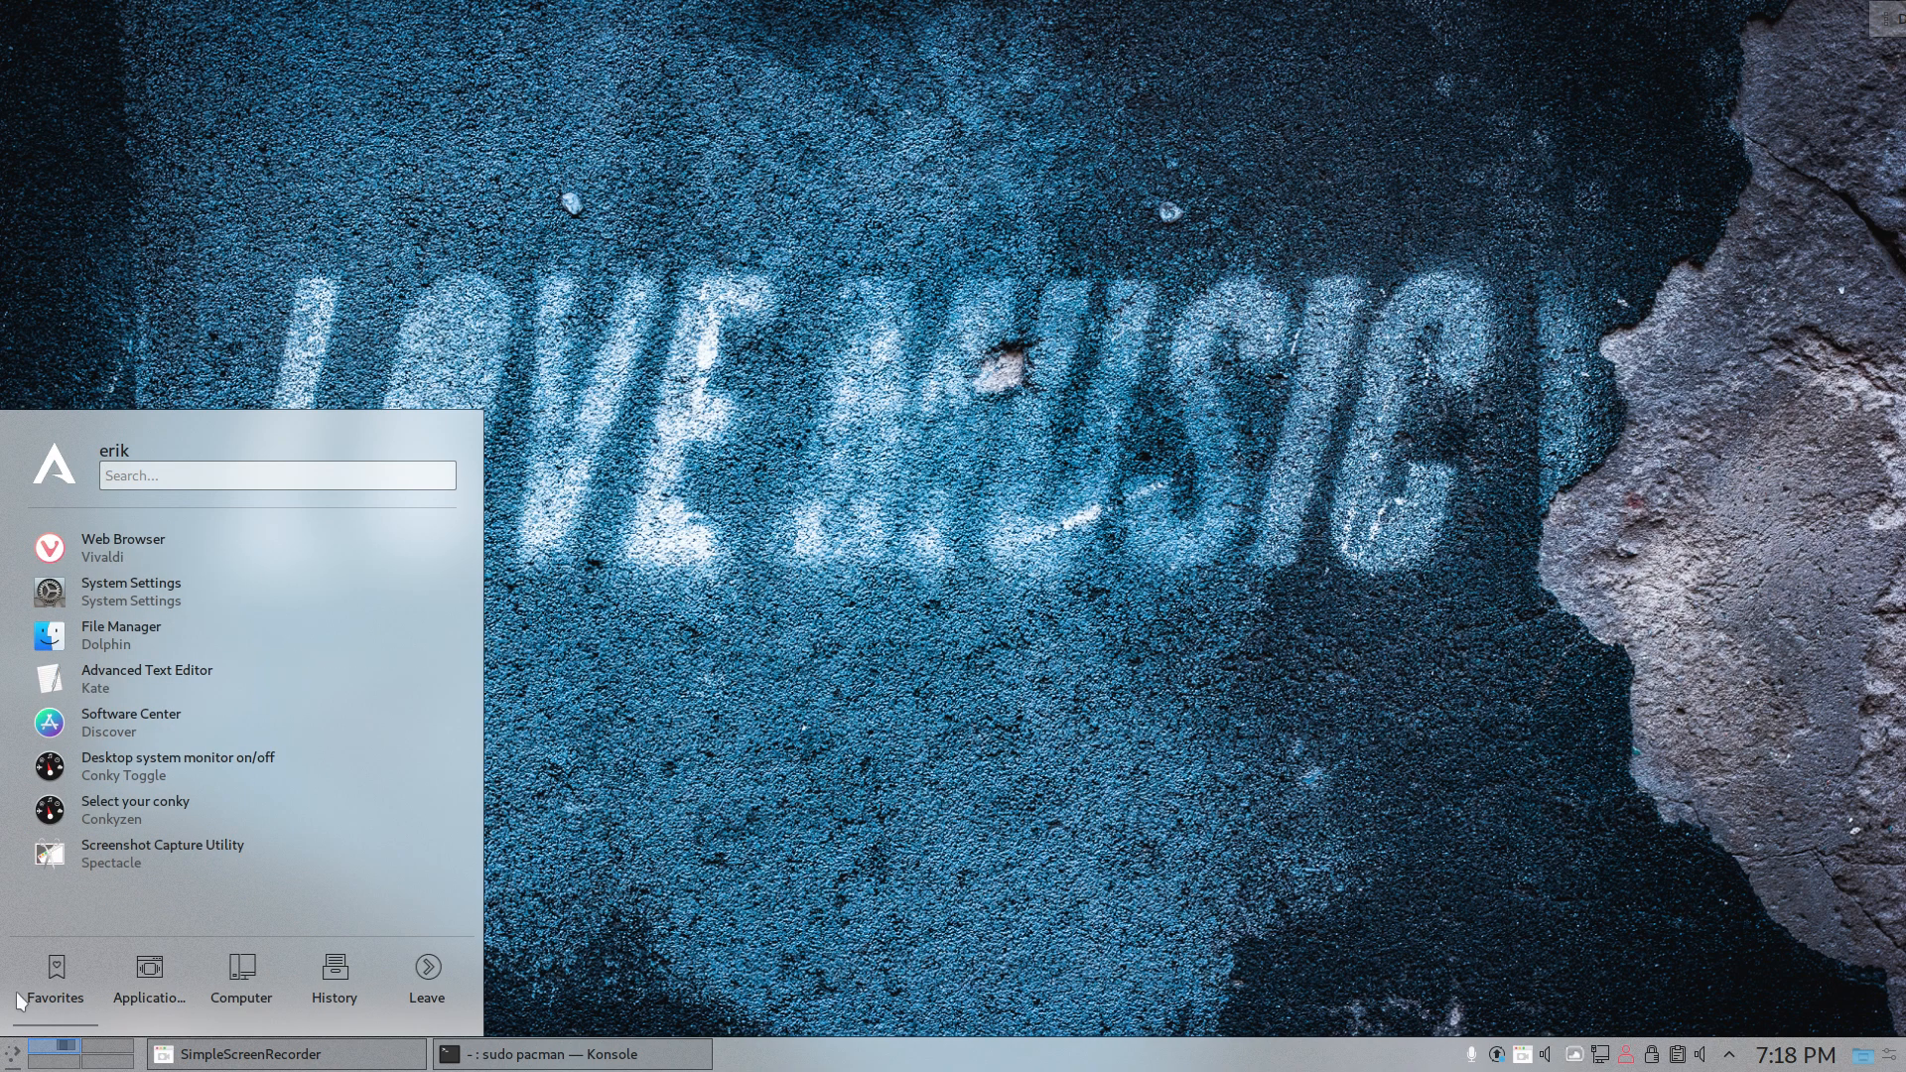
left_click(86, 587)
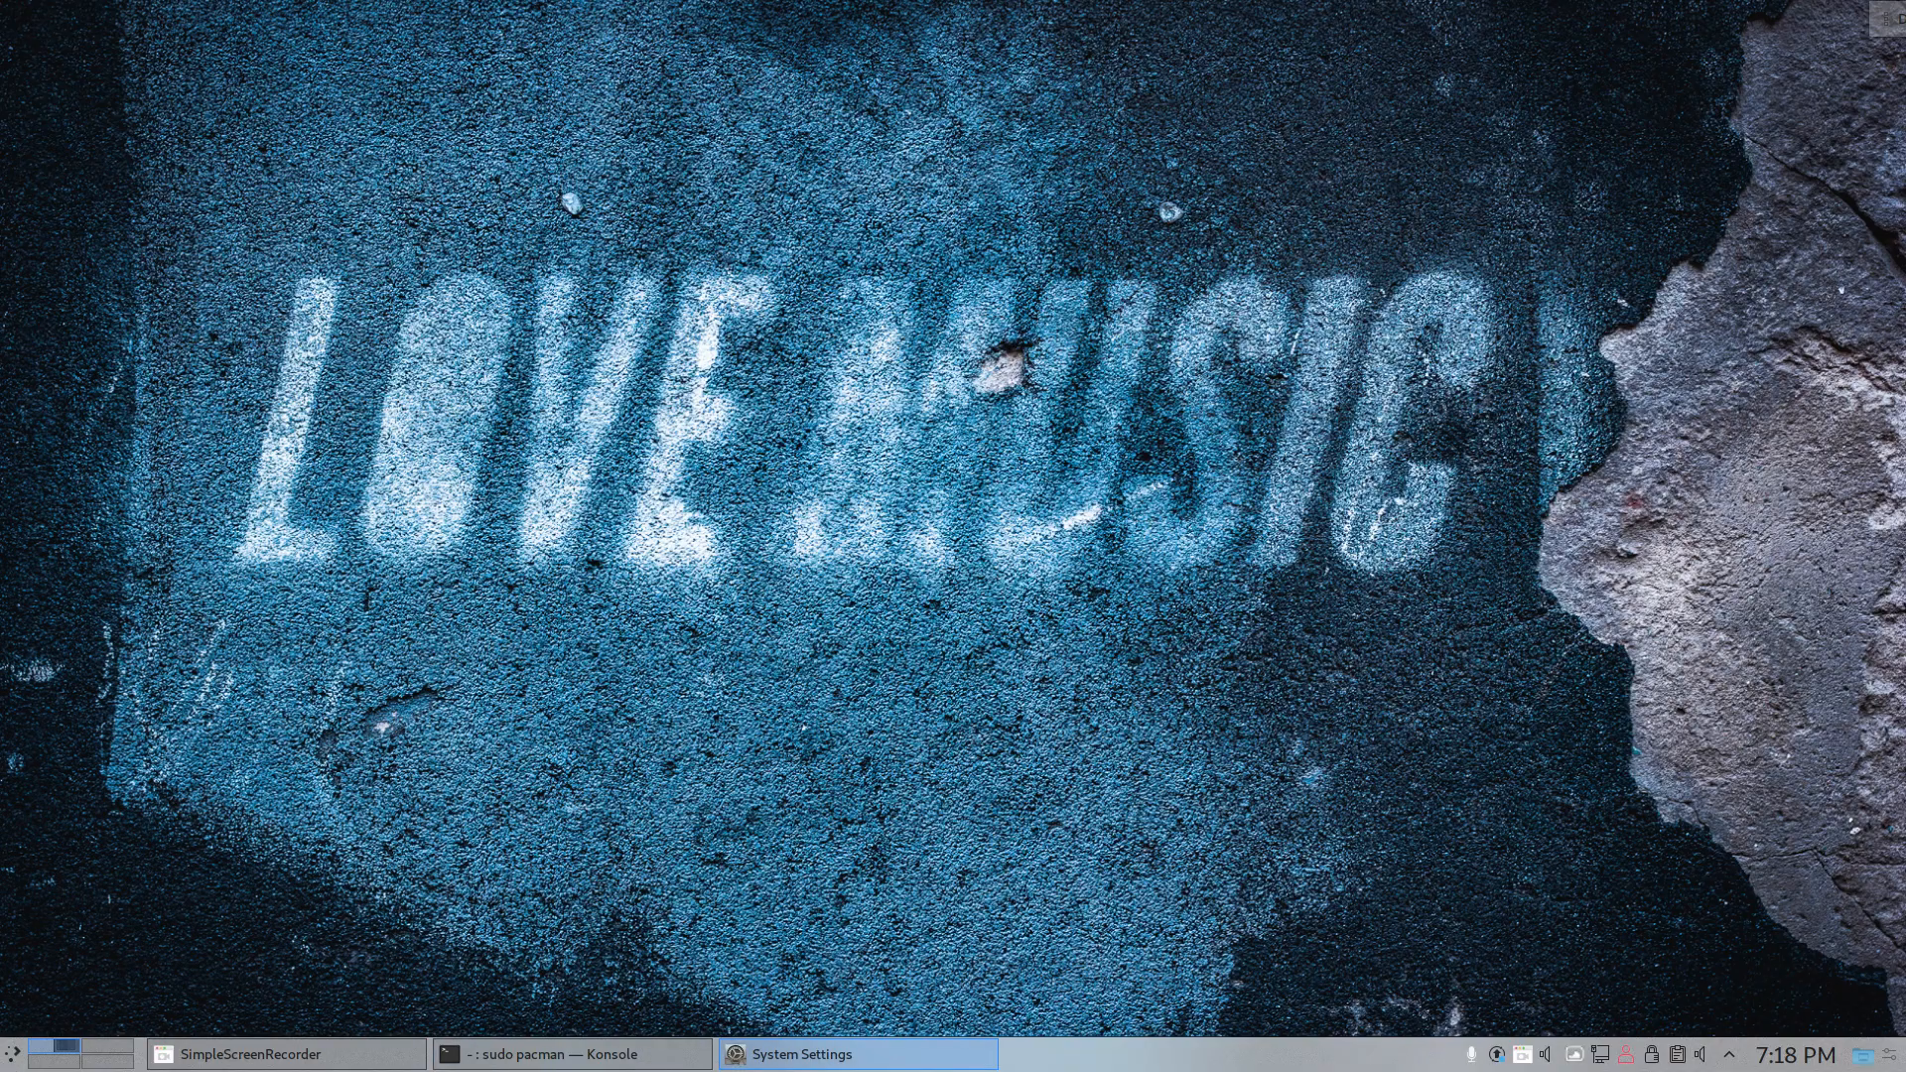
left_click_drag(1905, 16, 923, 1)
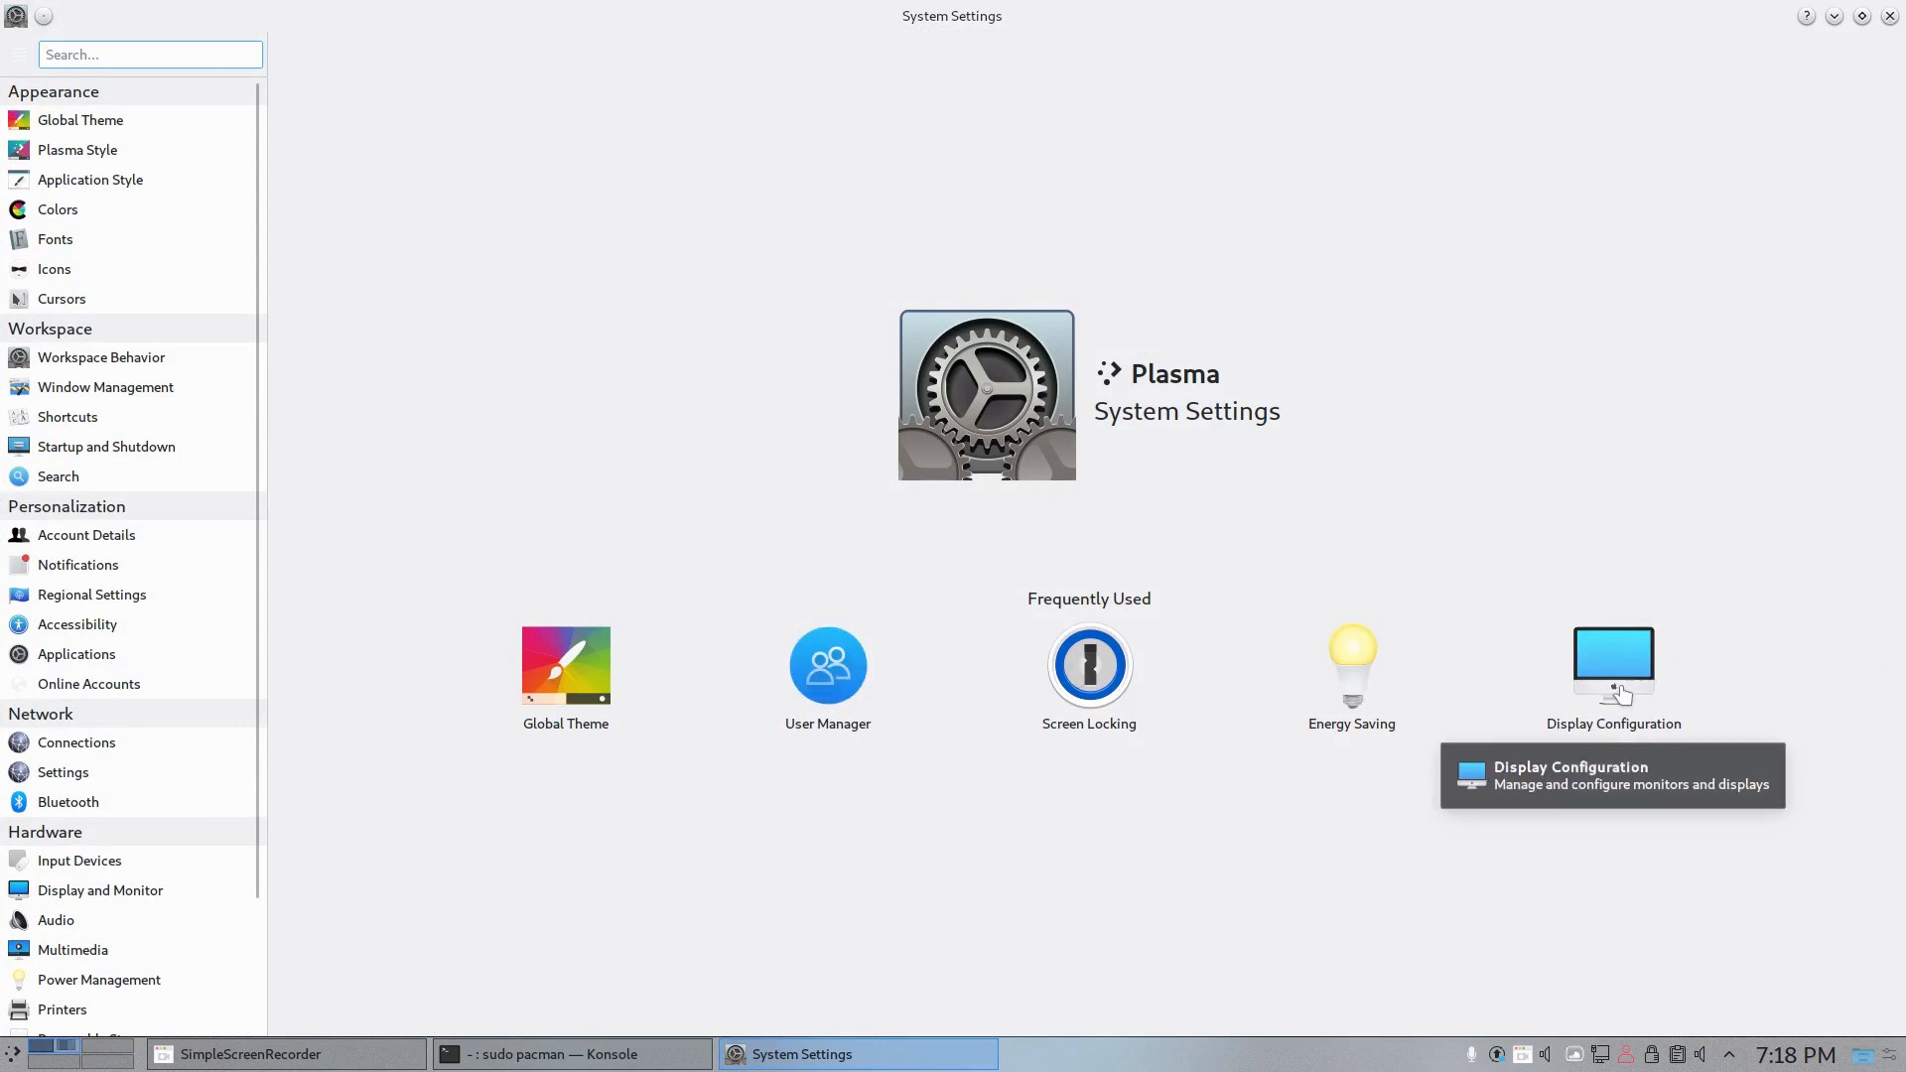
- Check the installed global themes and Plasma styles, and list the downloadable Plasma styles ordered by rating
left_click(115, 125)
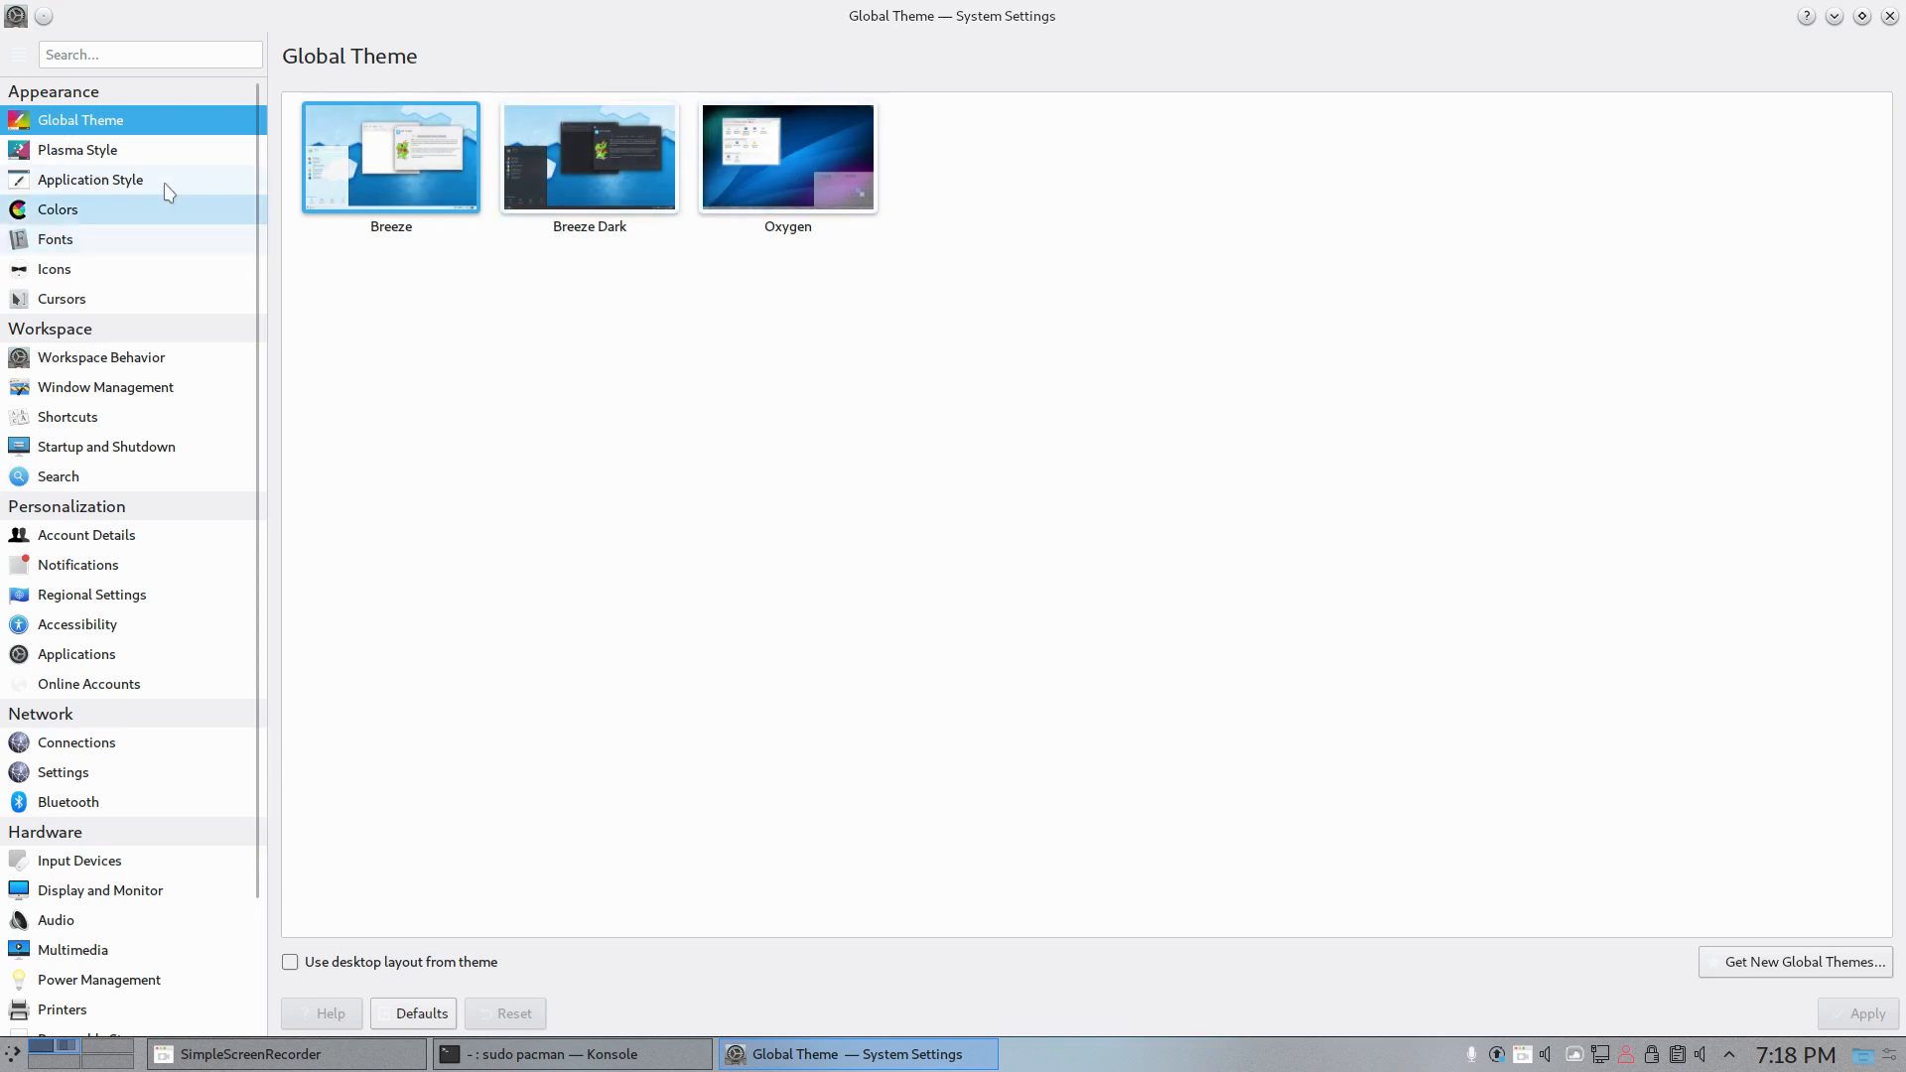
left_click(142, 151)
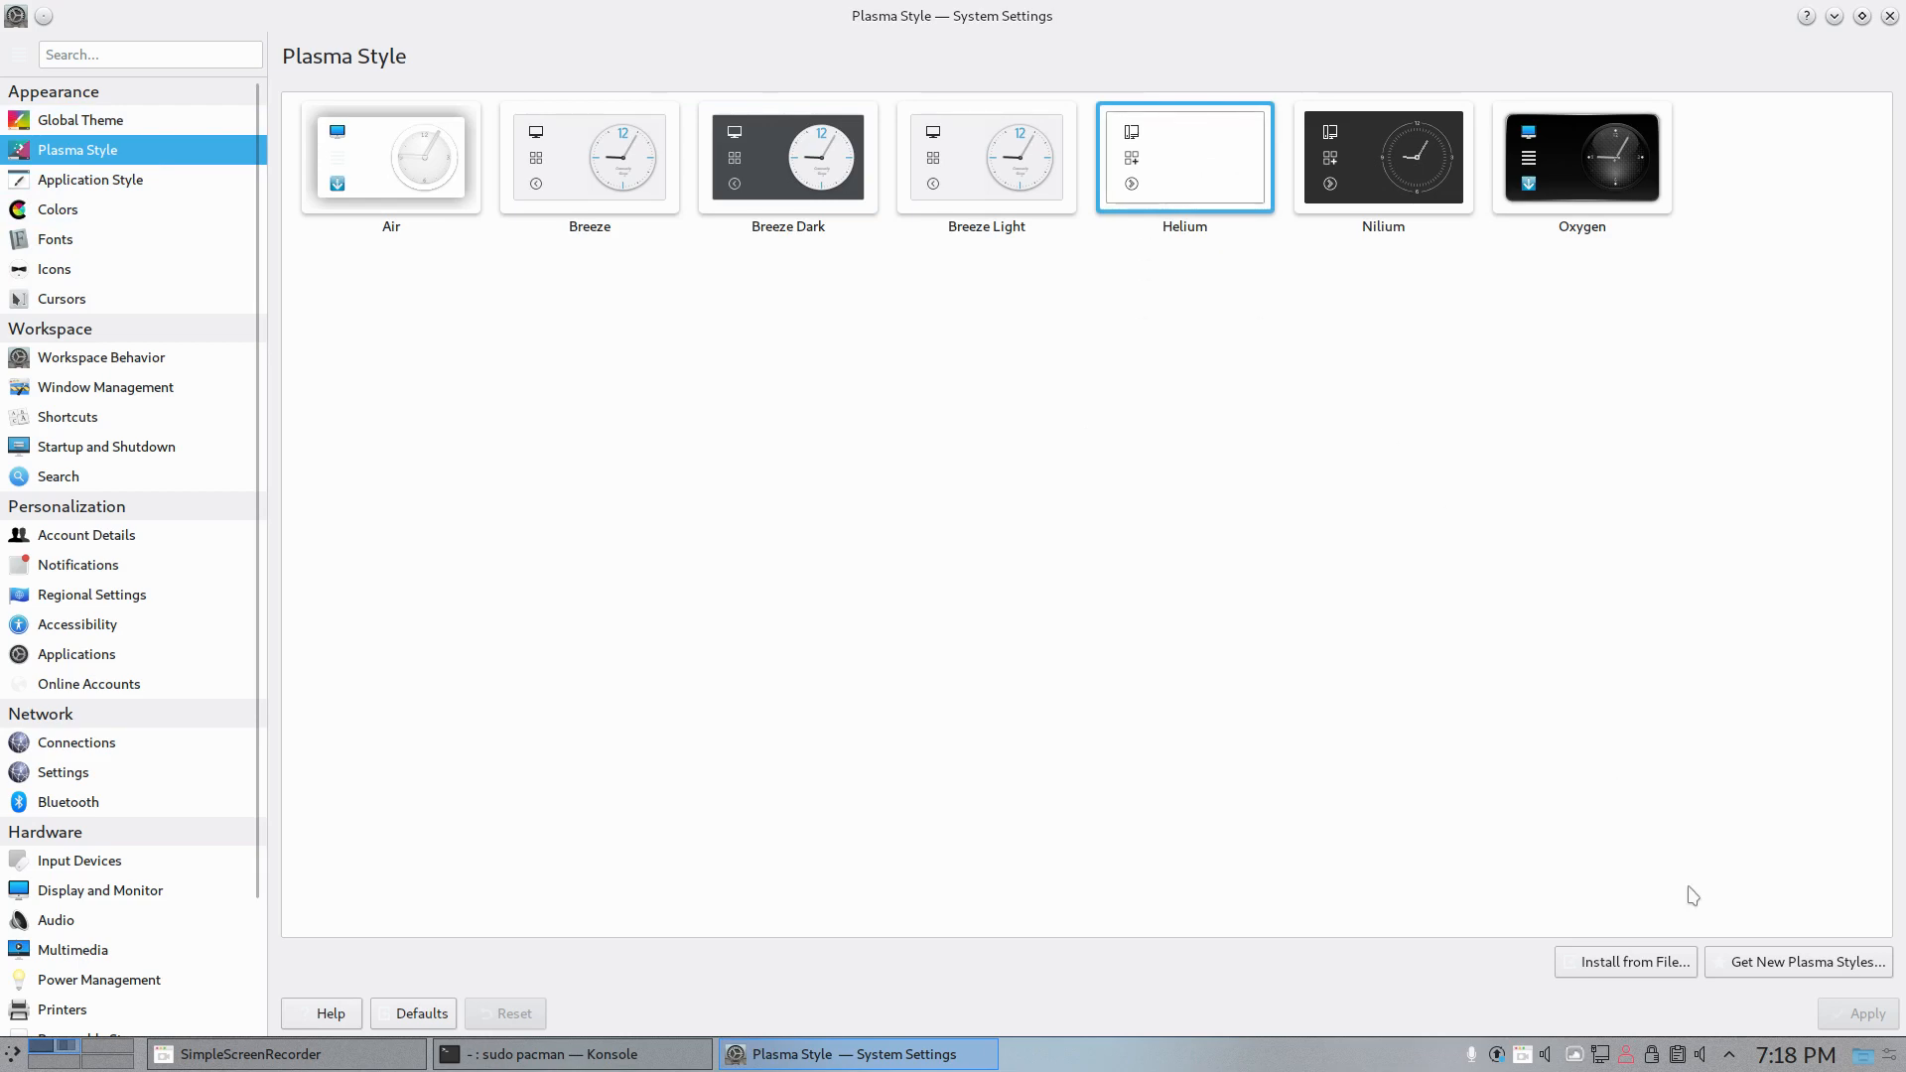
left_click(1811, 964)
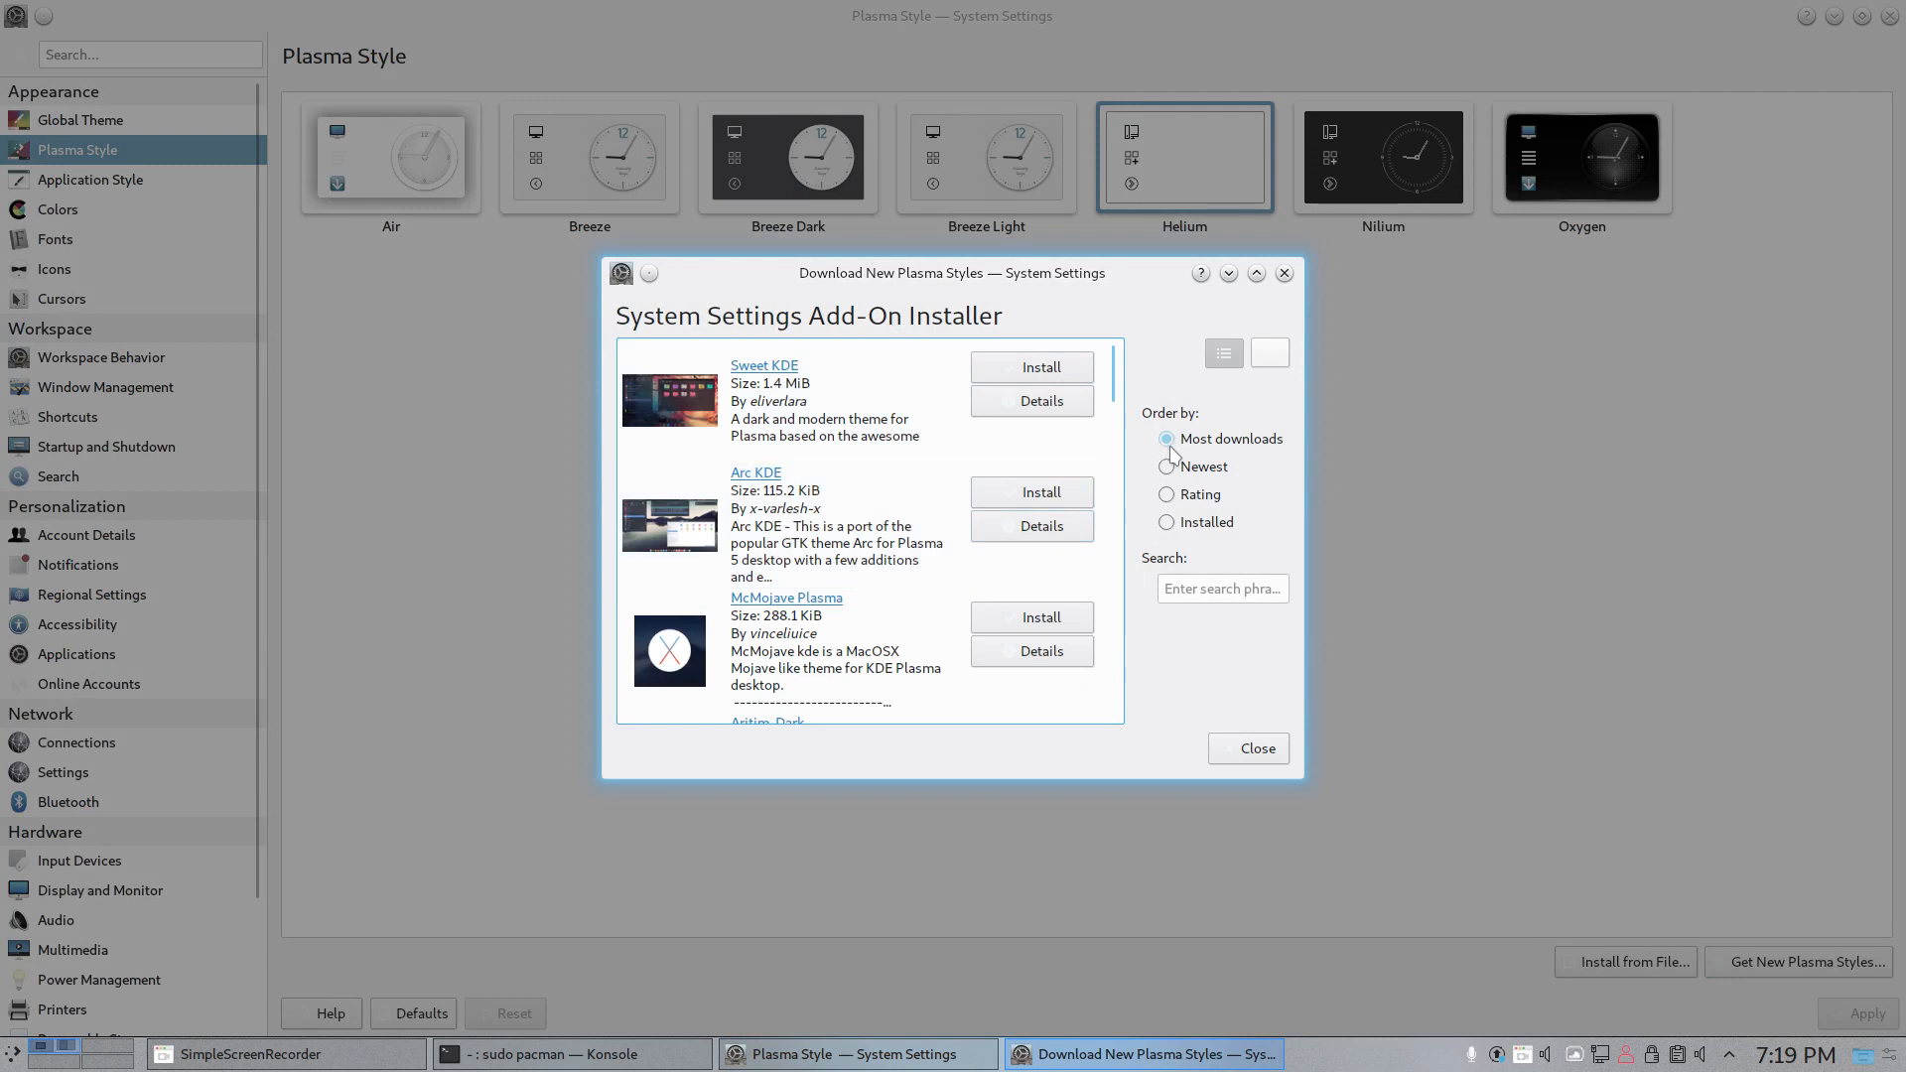
left_click(1168, 495)
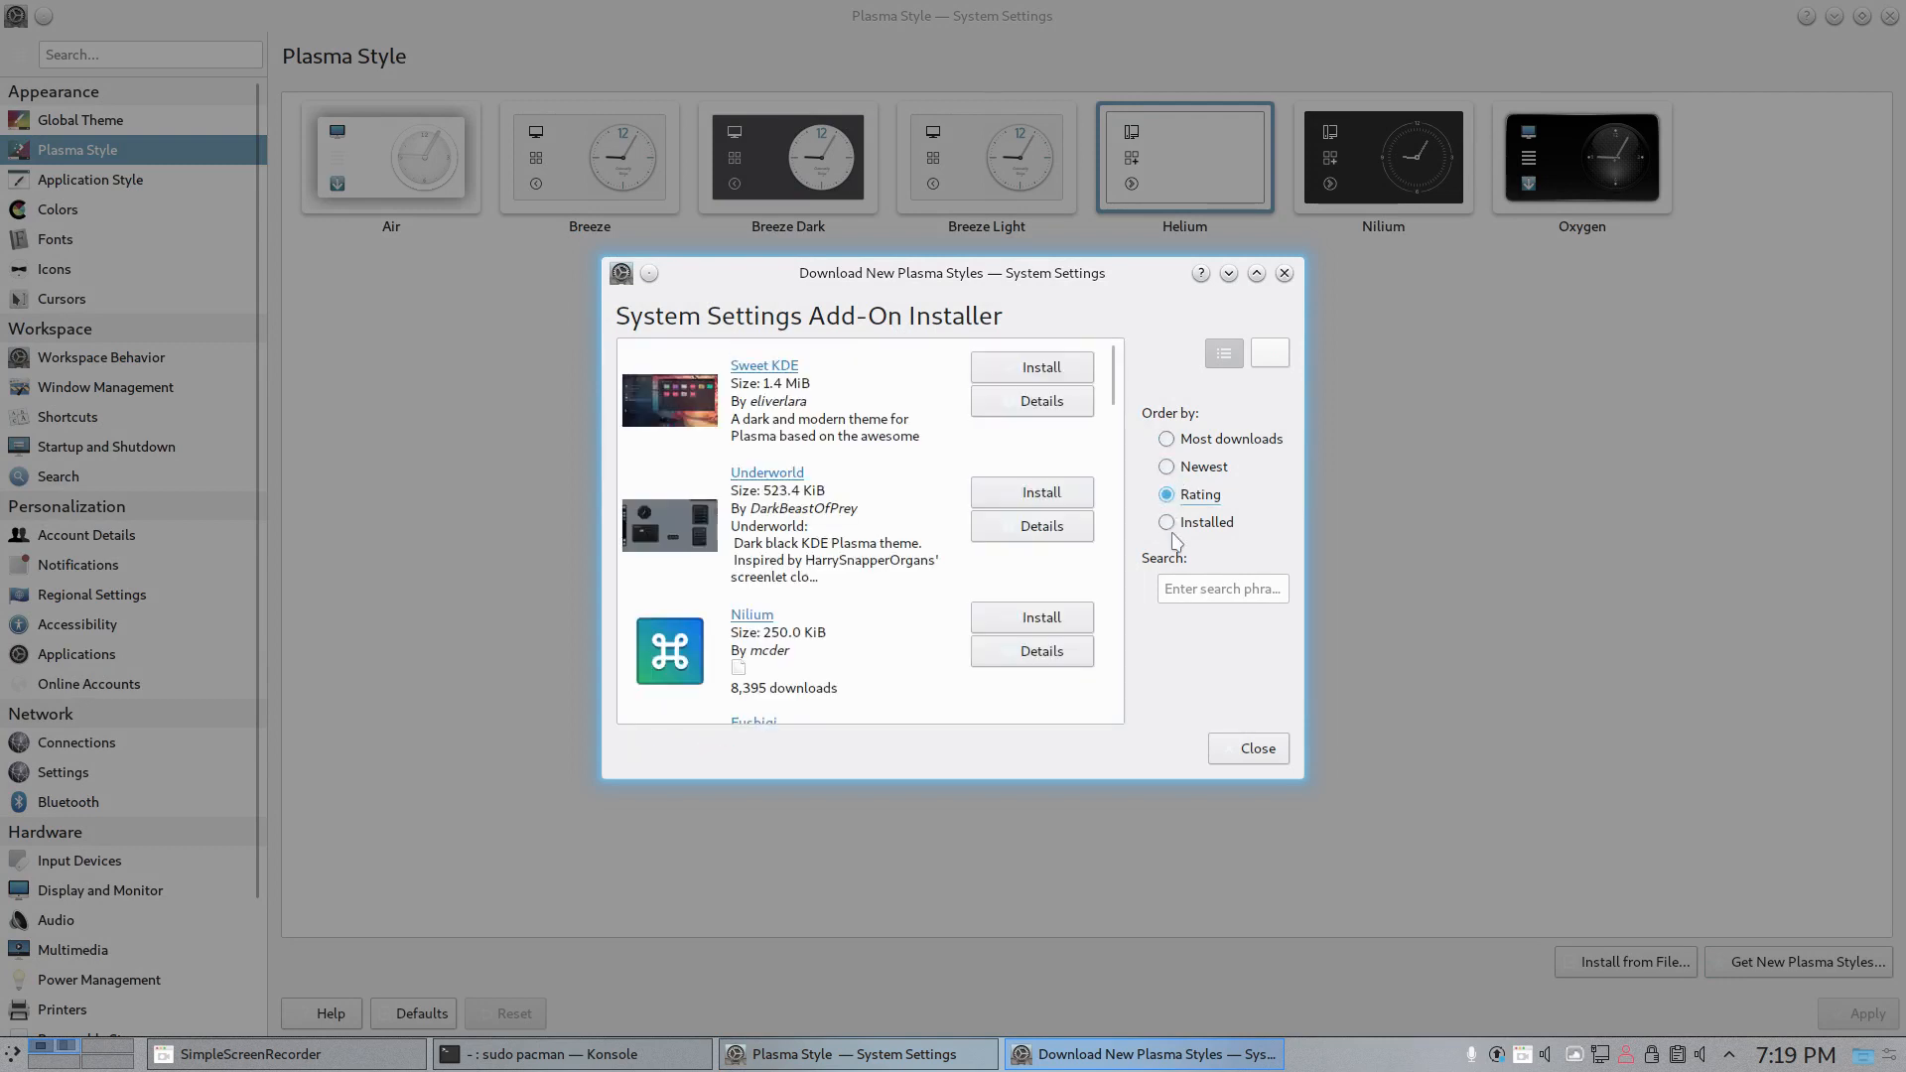
left_click_drag(993, 278, 1040, 364)
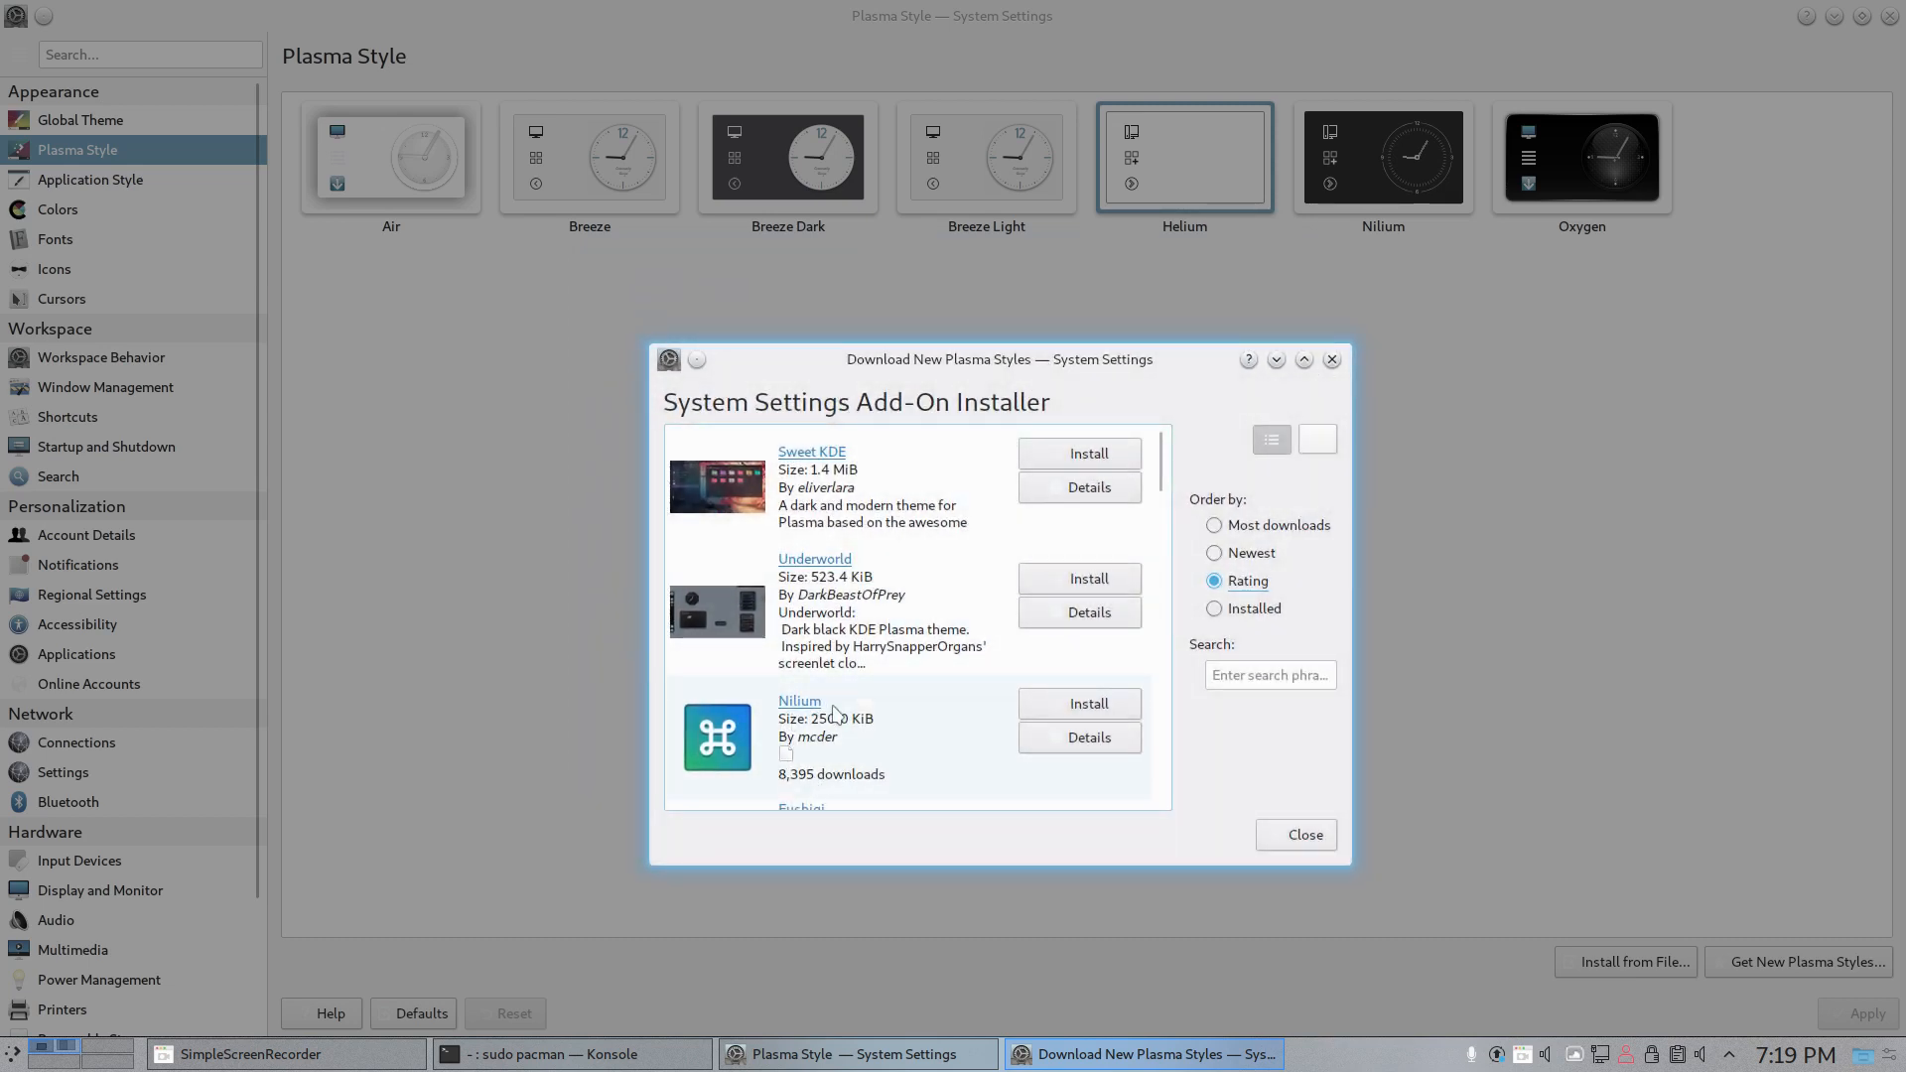
- Browse the top-rated downloadable Plasma styles and compare them with the installed Nilium style
mouse_move(1373, 206)
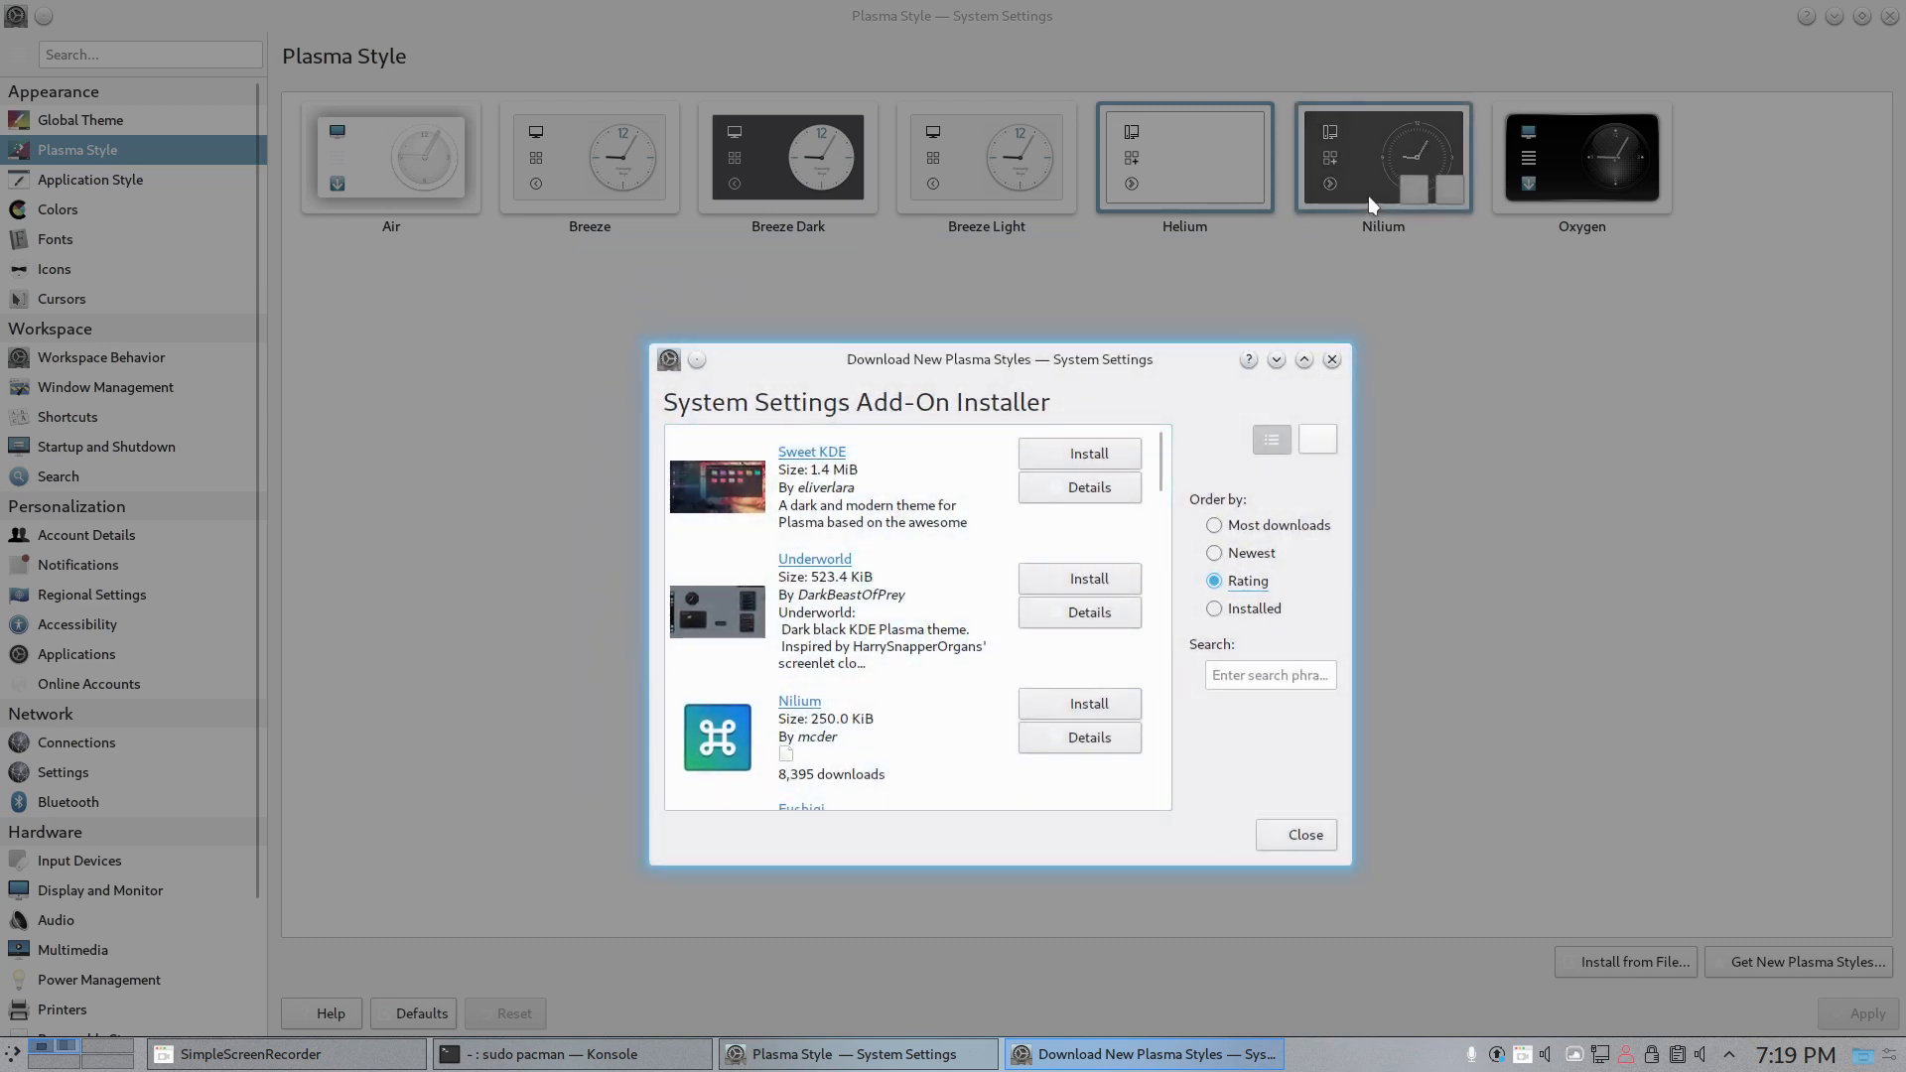
scroll(829, 685, "down", 6)
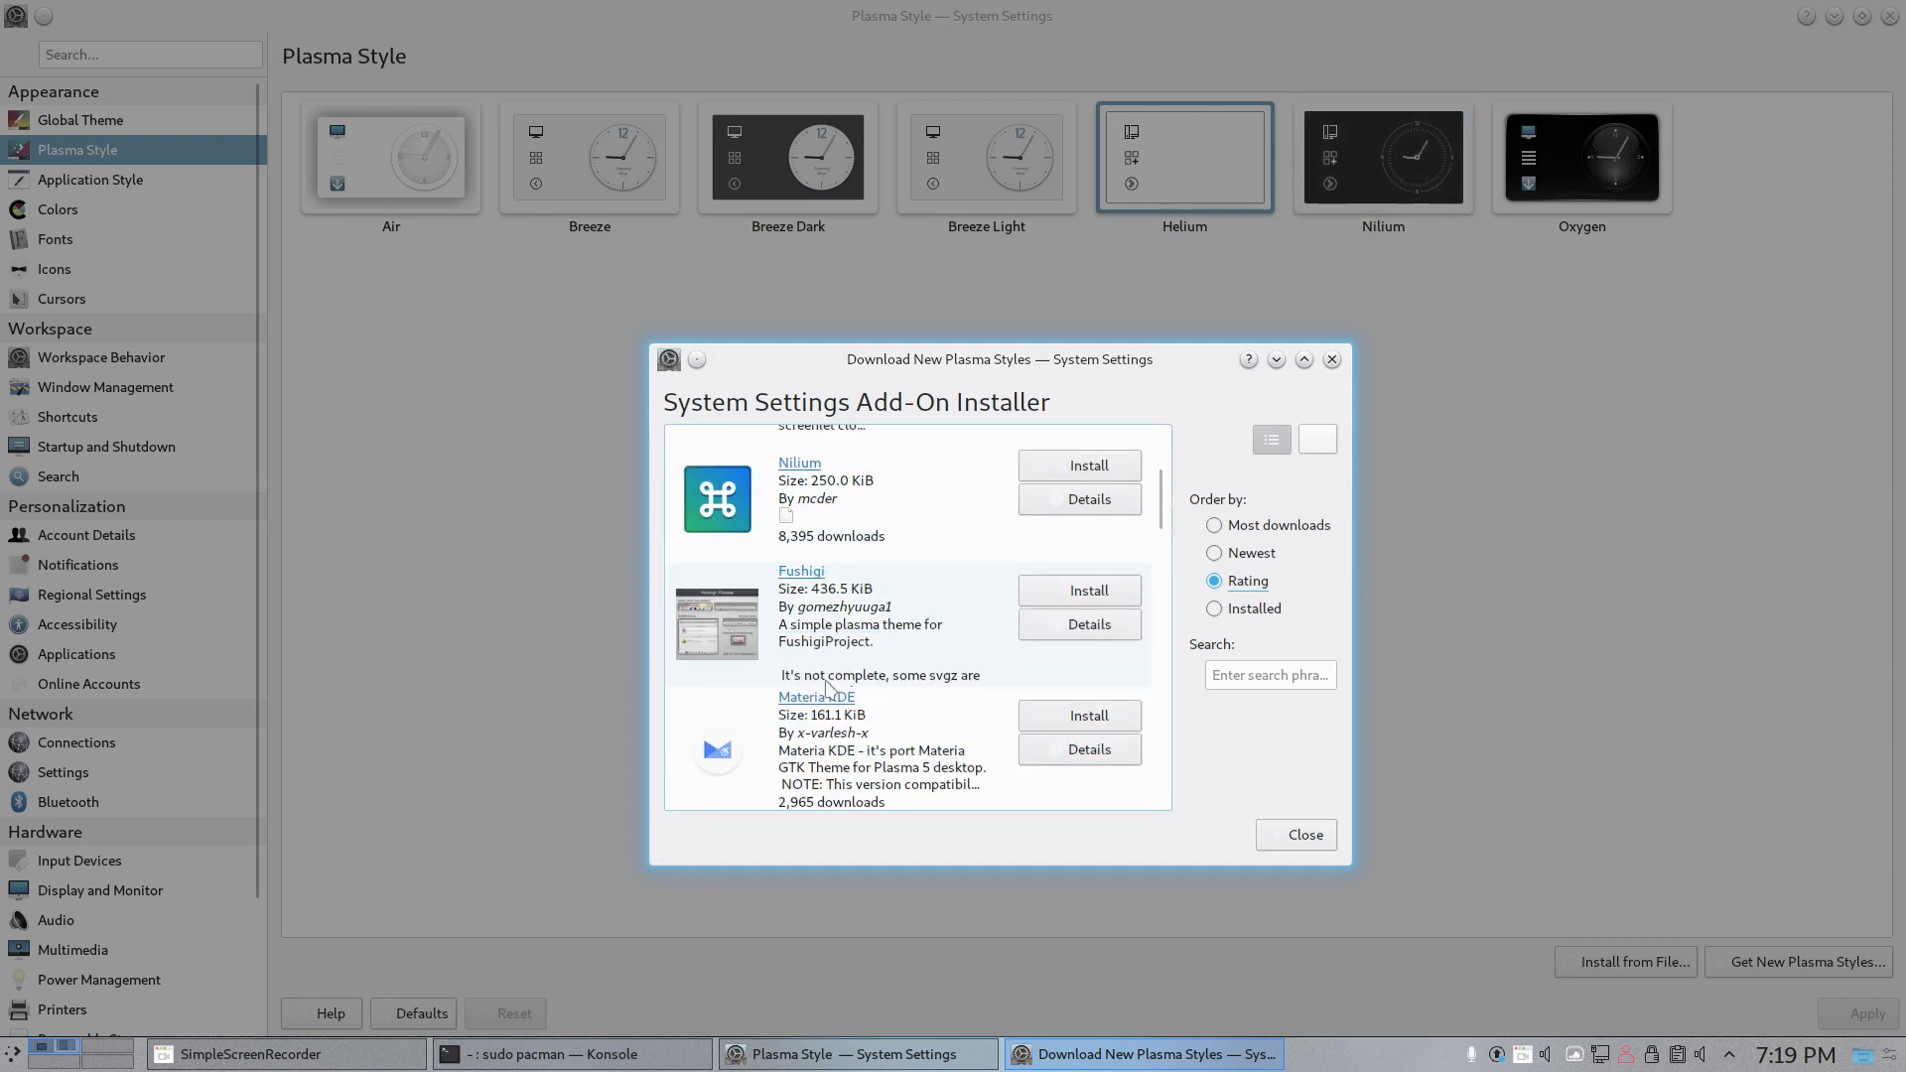
scroll(829, 685, "down", 5)
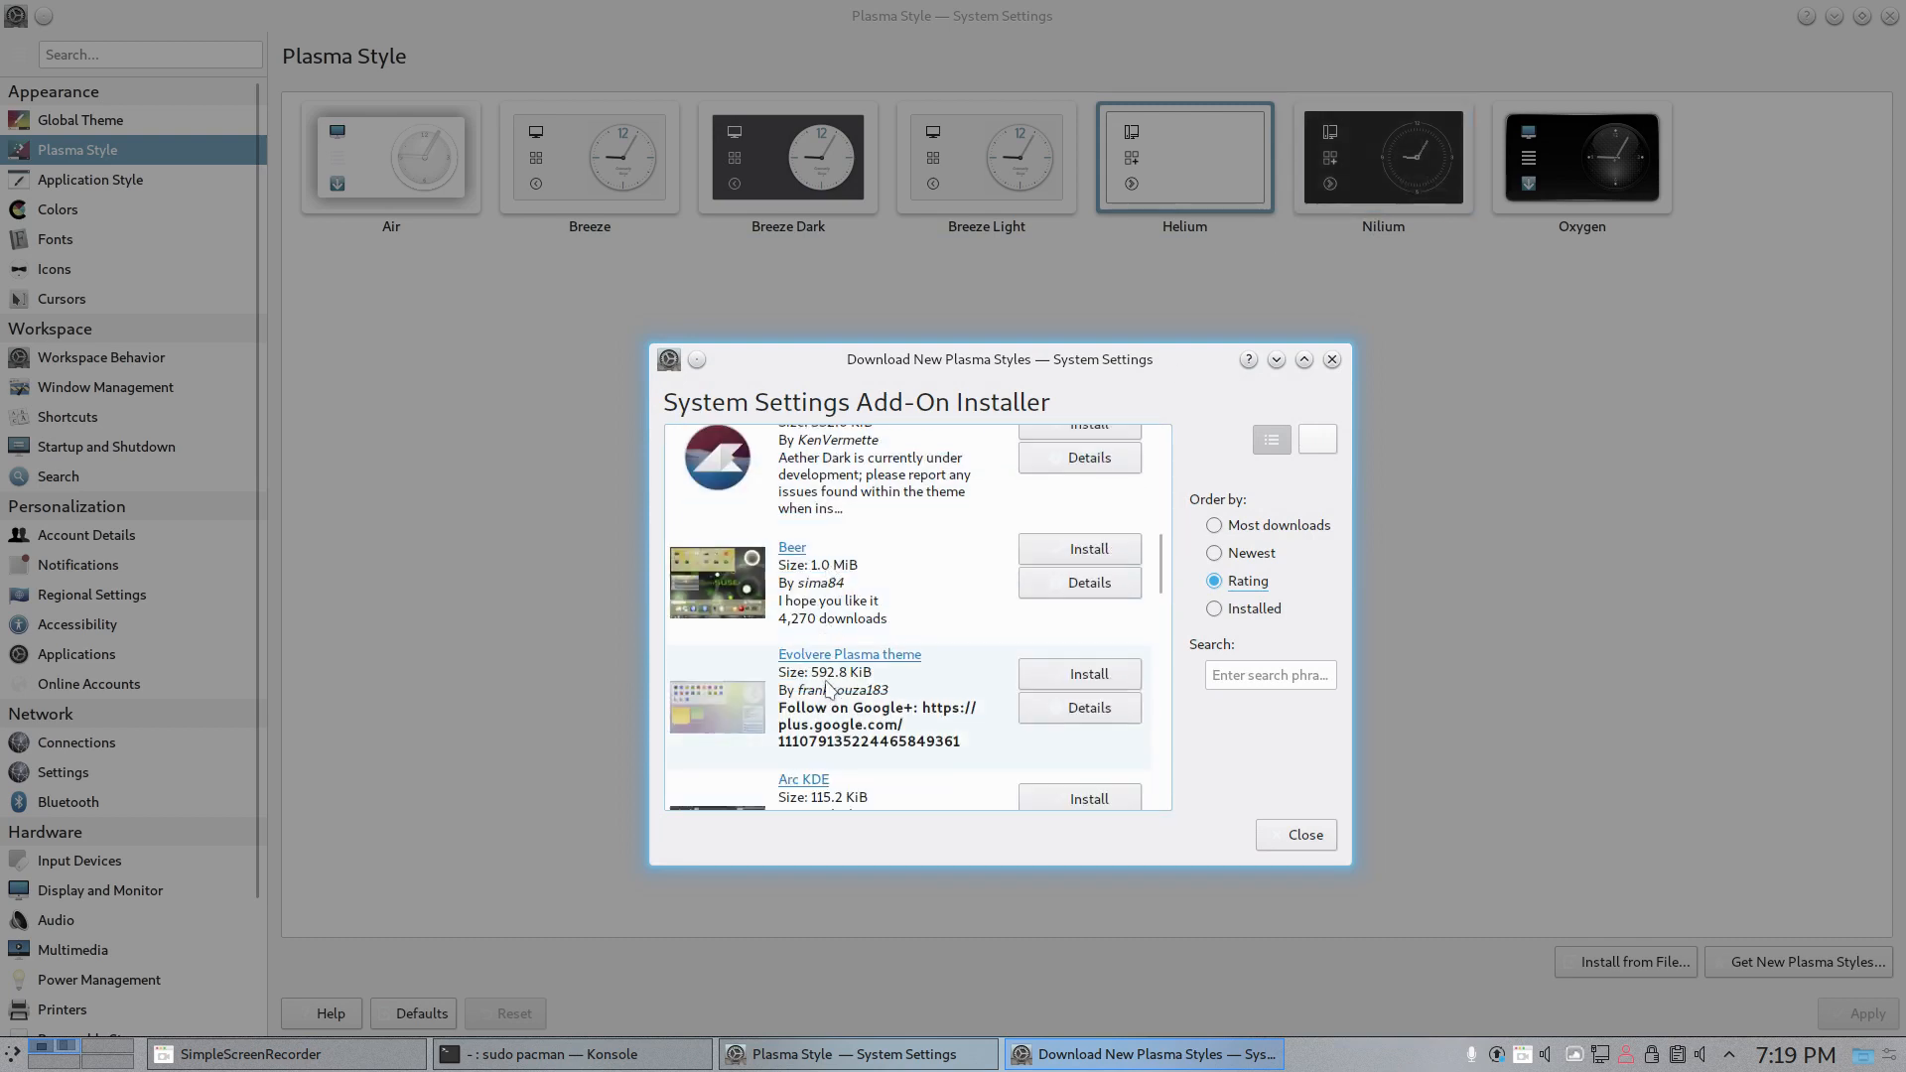
left_click(1236, 674)
scroll(878, 695, "down", 4)
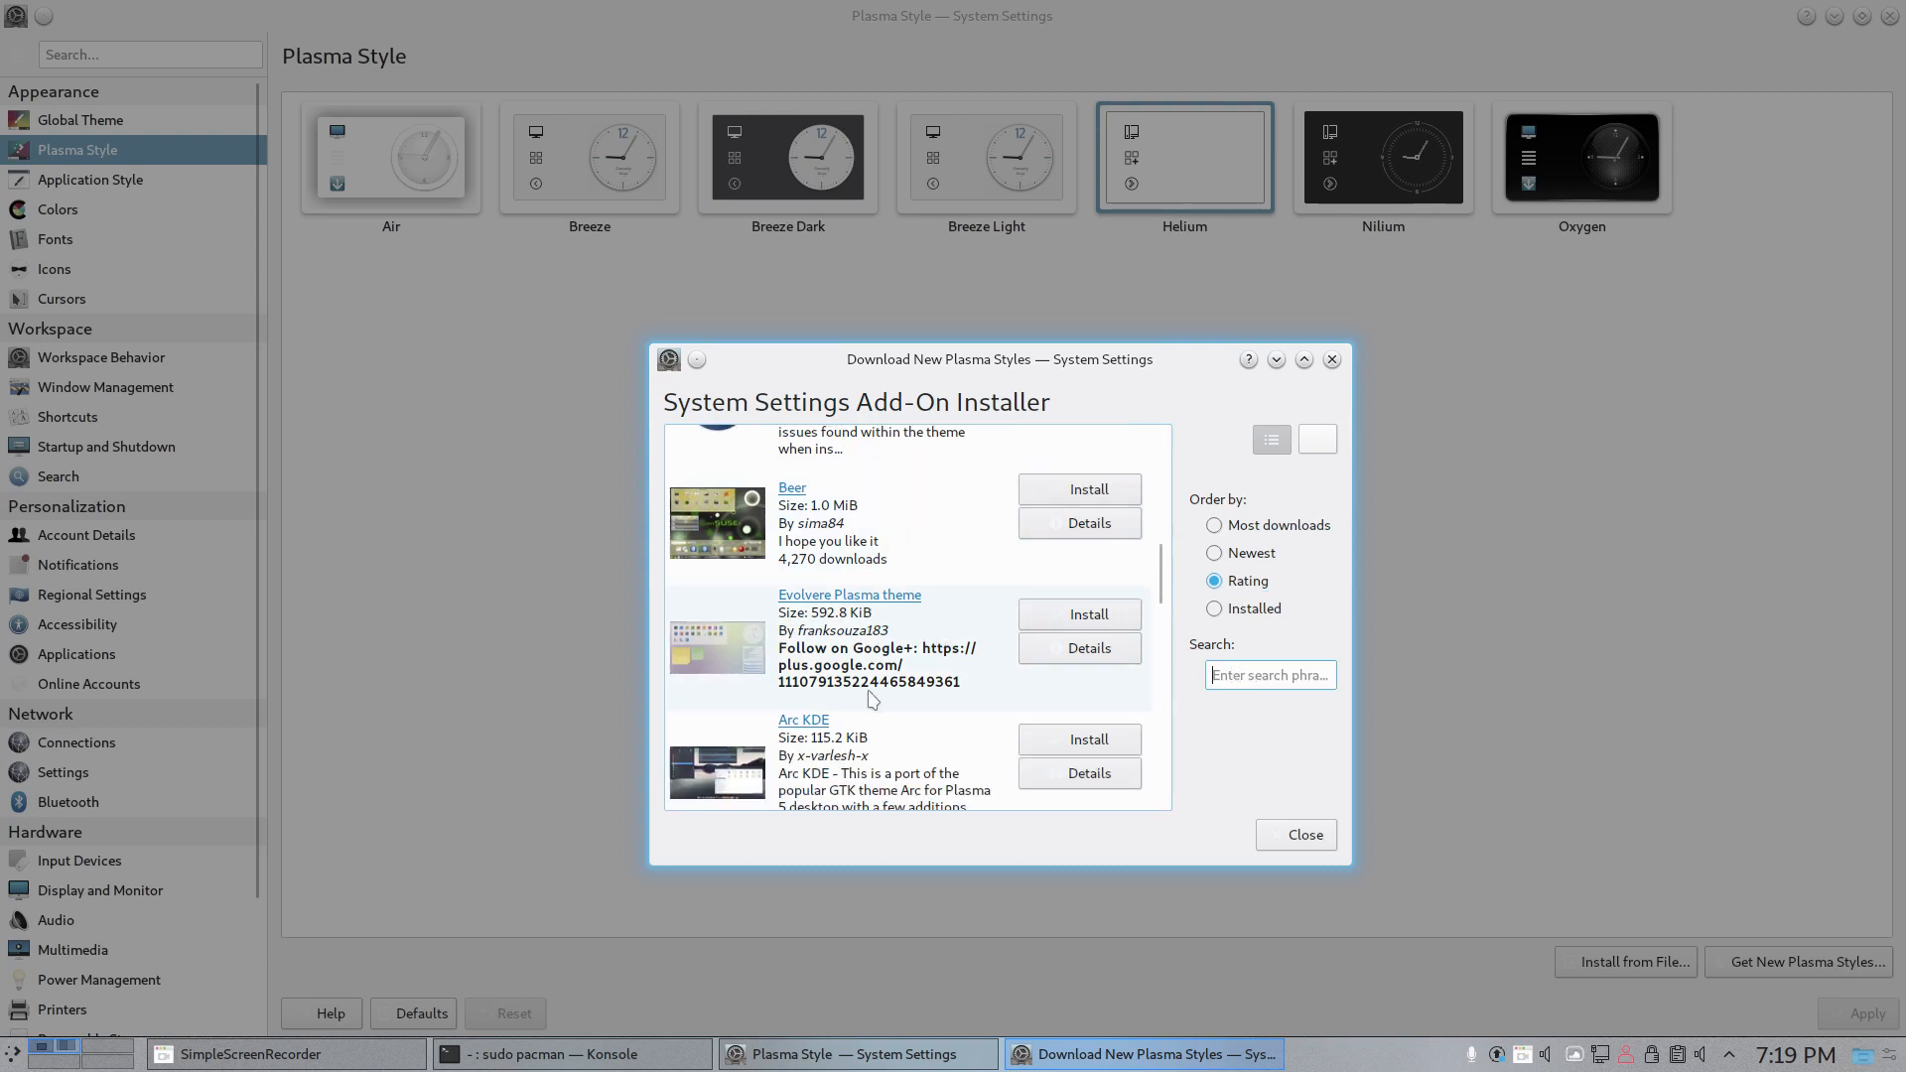
scroll(871, 699, "down", 3)
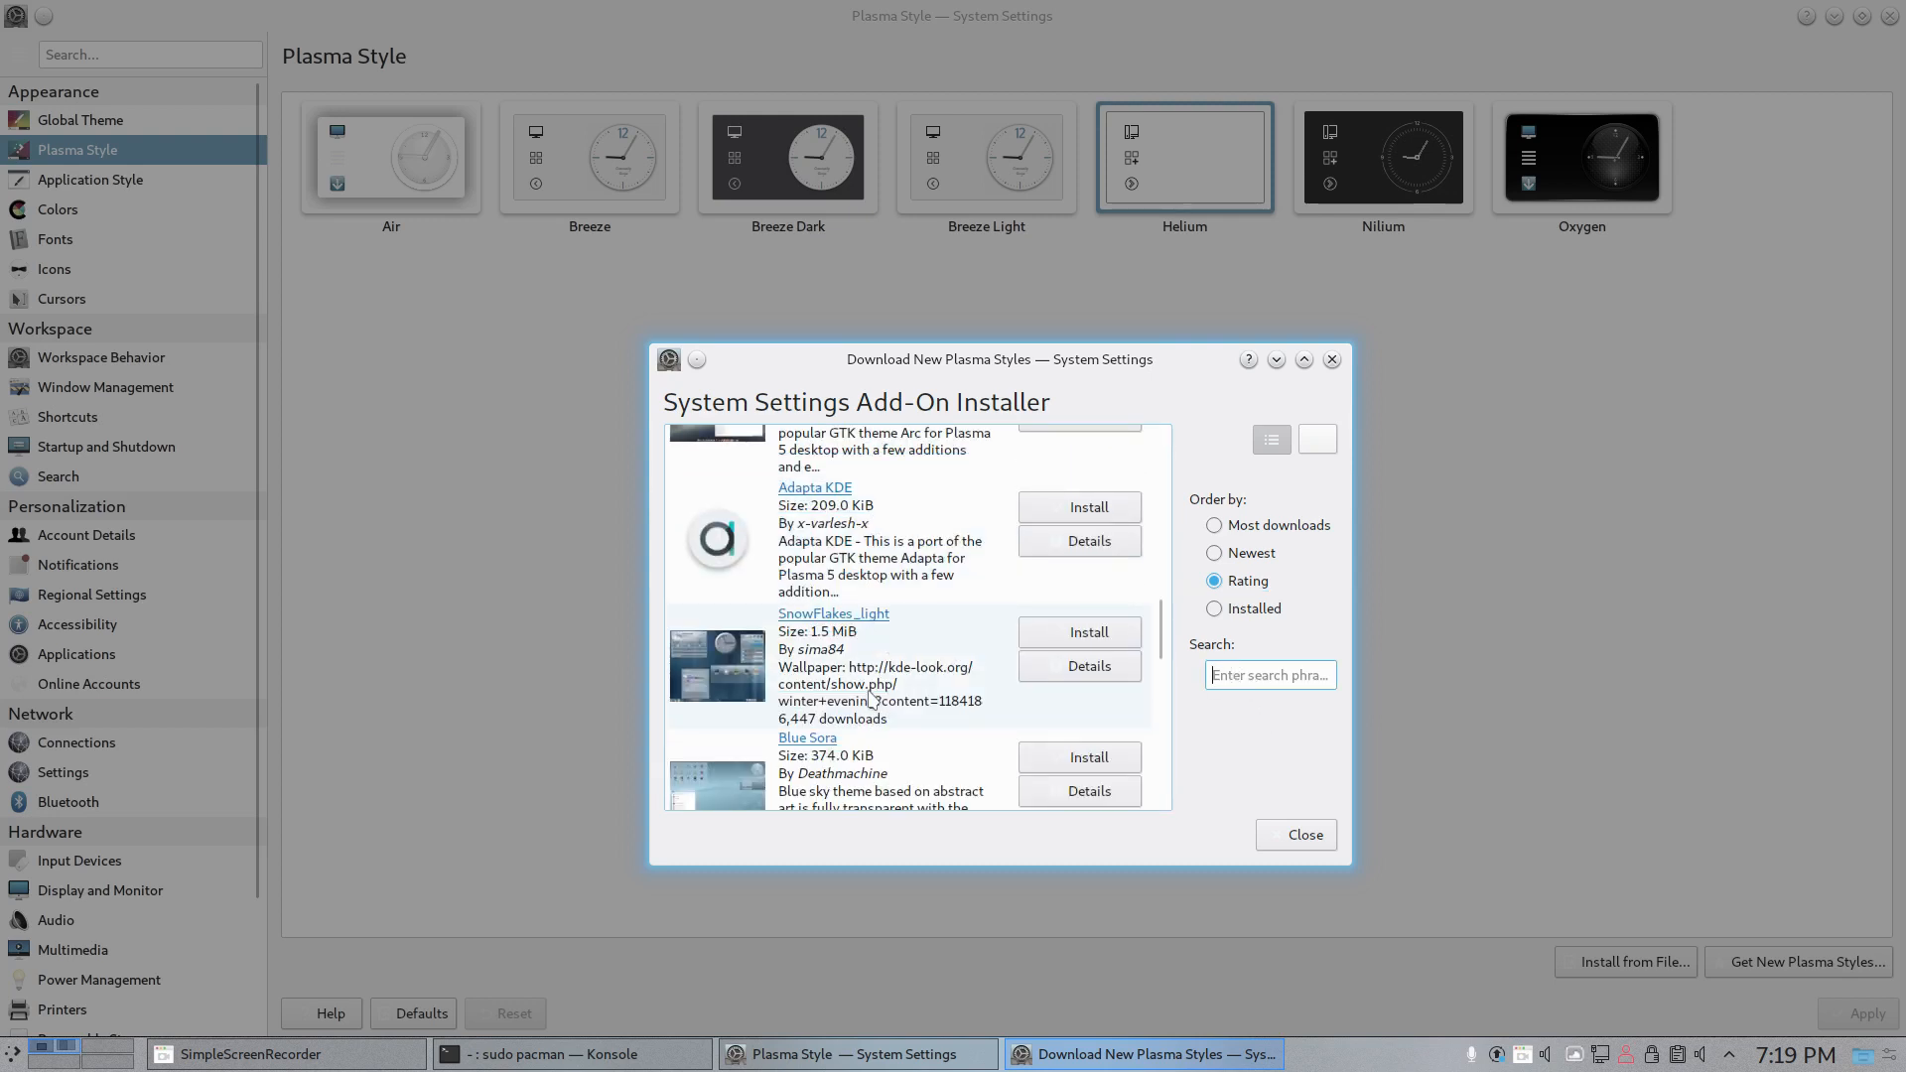
scroll(870, 699, "down", 8)
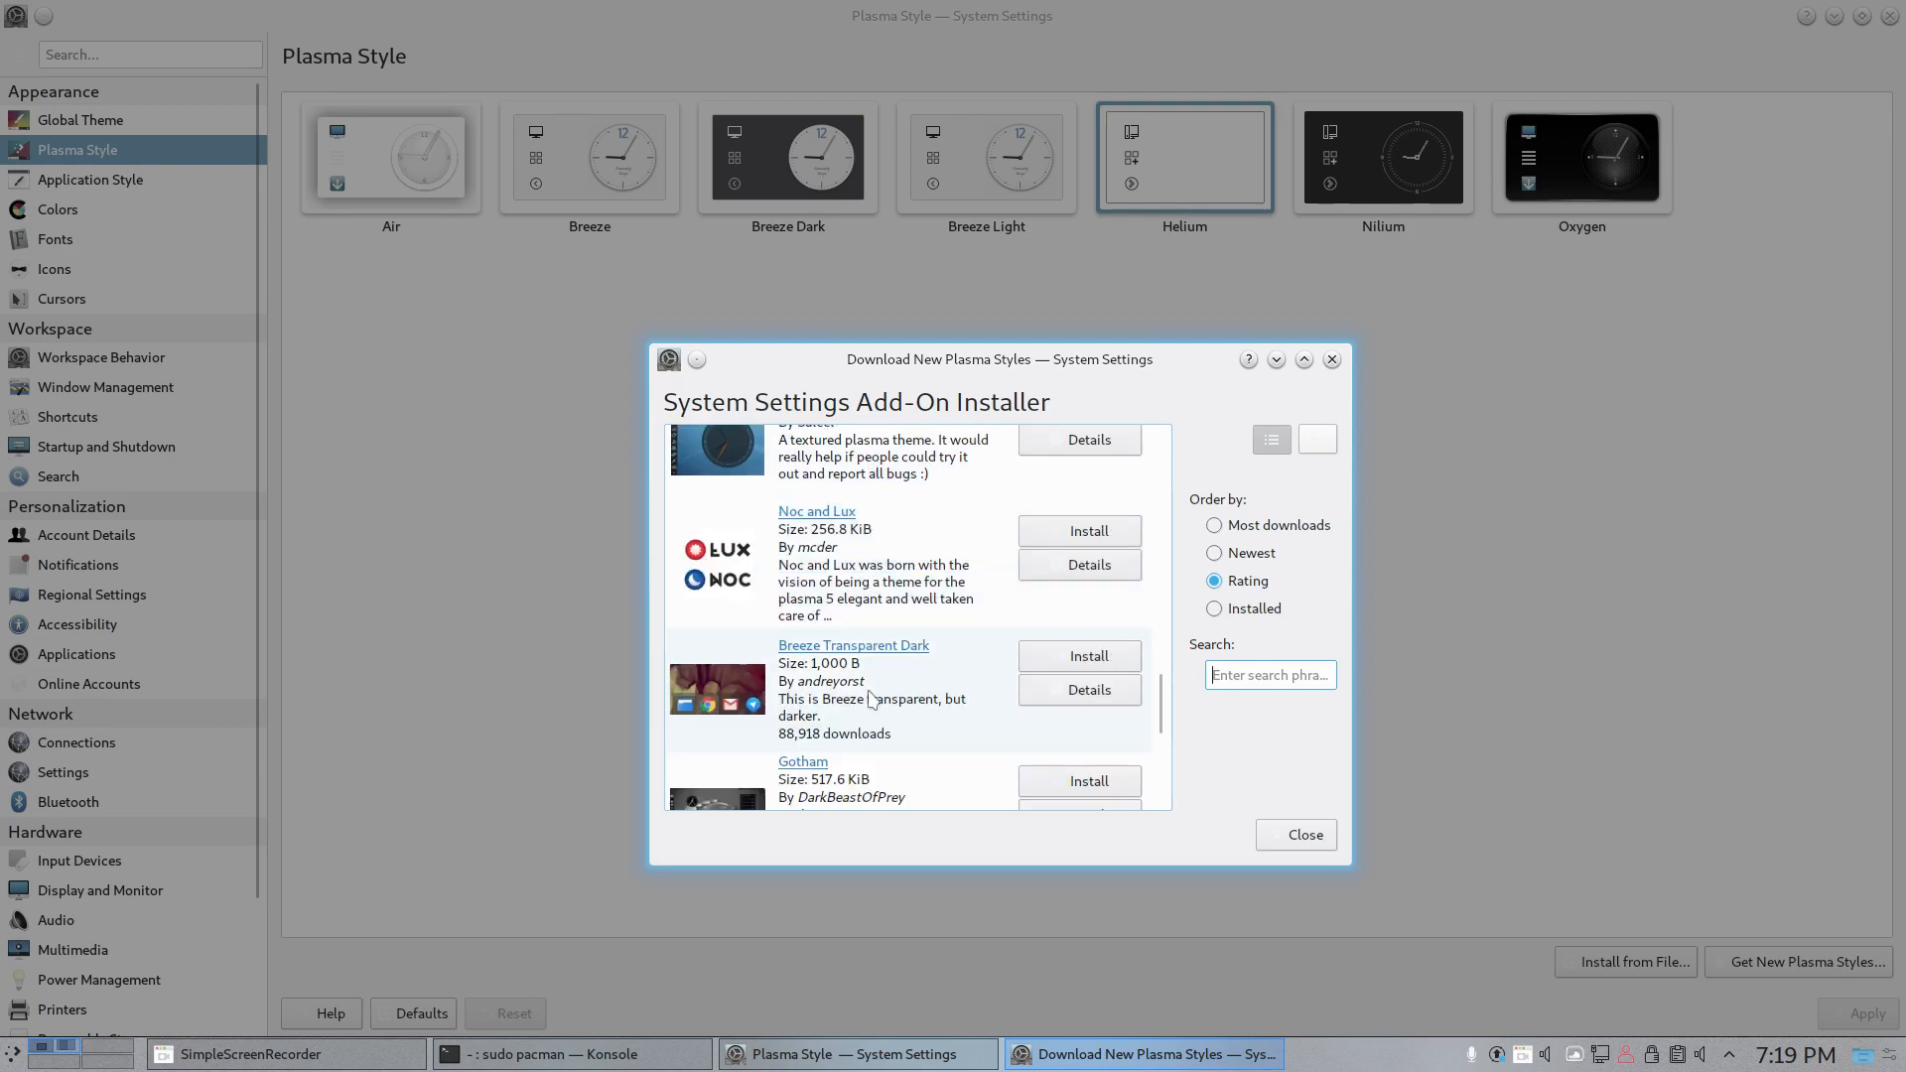
scroll(871, 699, "down", 2)
scroll(1009, 647, "up", 8)
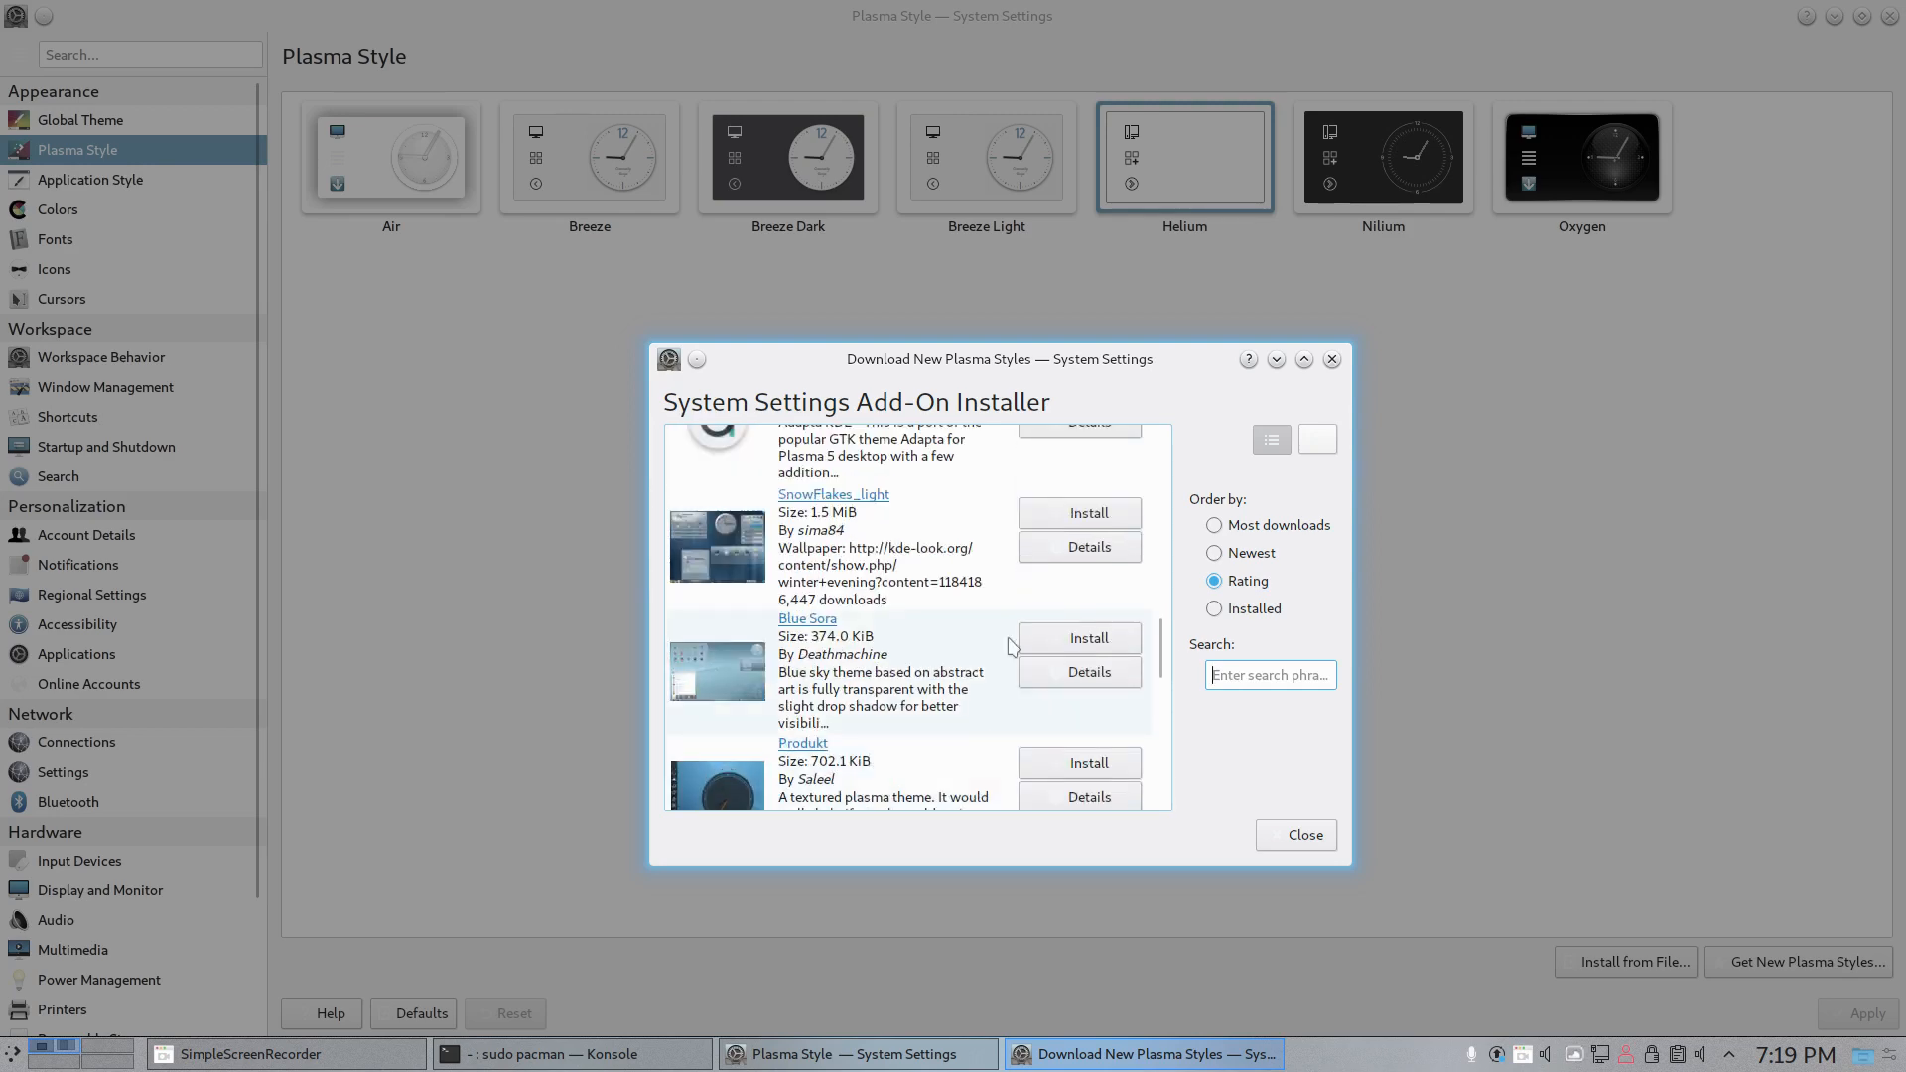
- View the downloadable Plasma styles ordered by Newest, by Most downloads and by Installed
left_click(1215, 554)
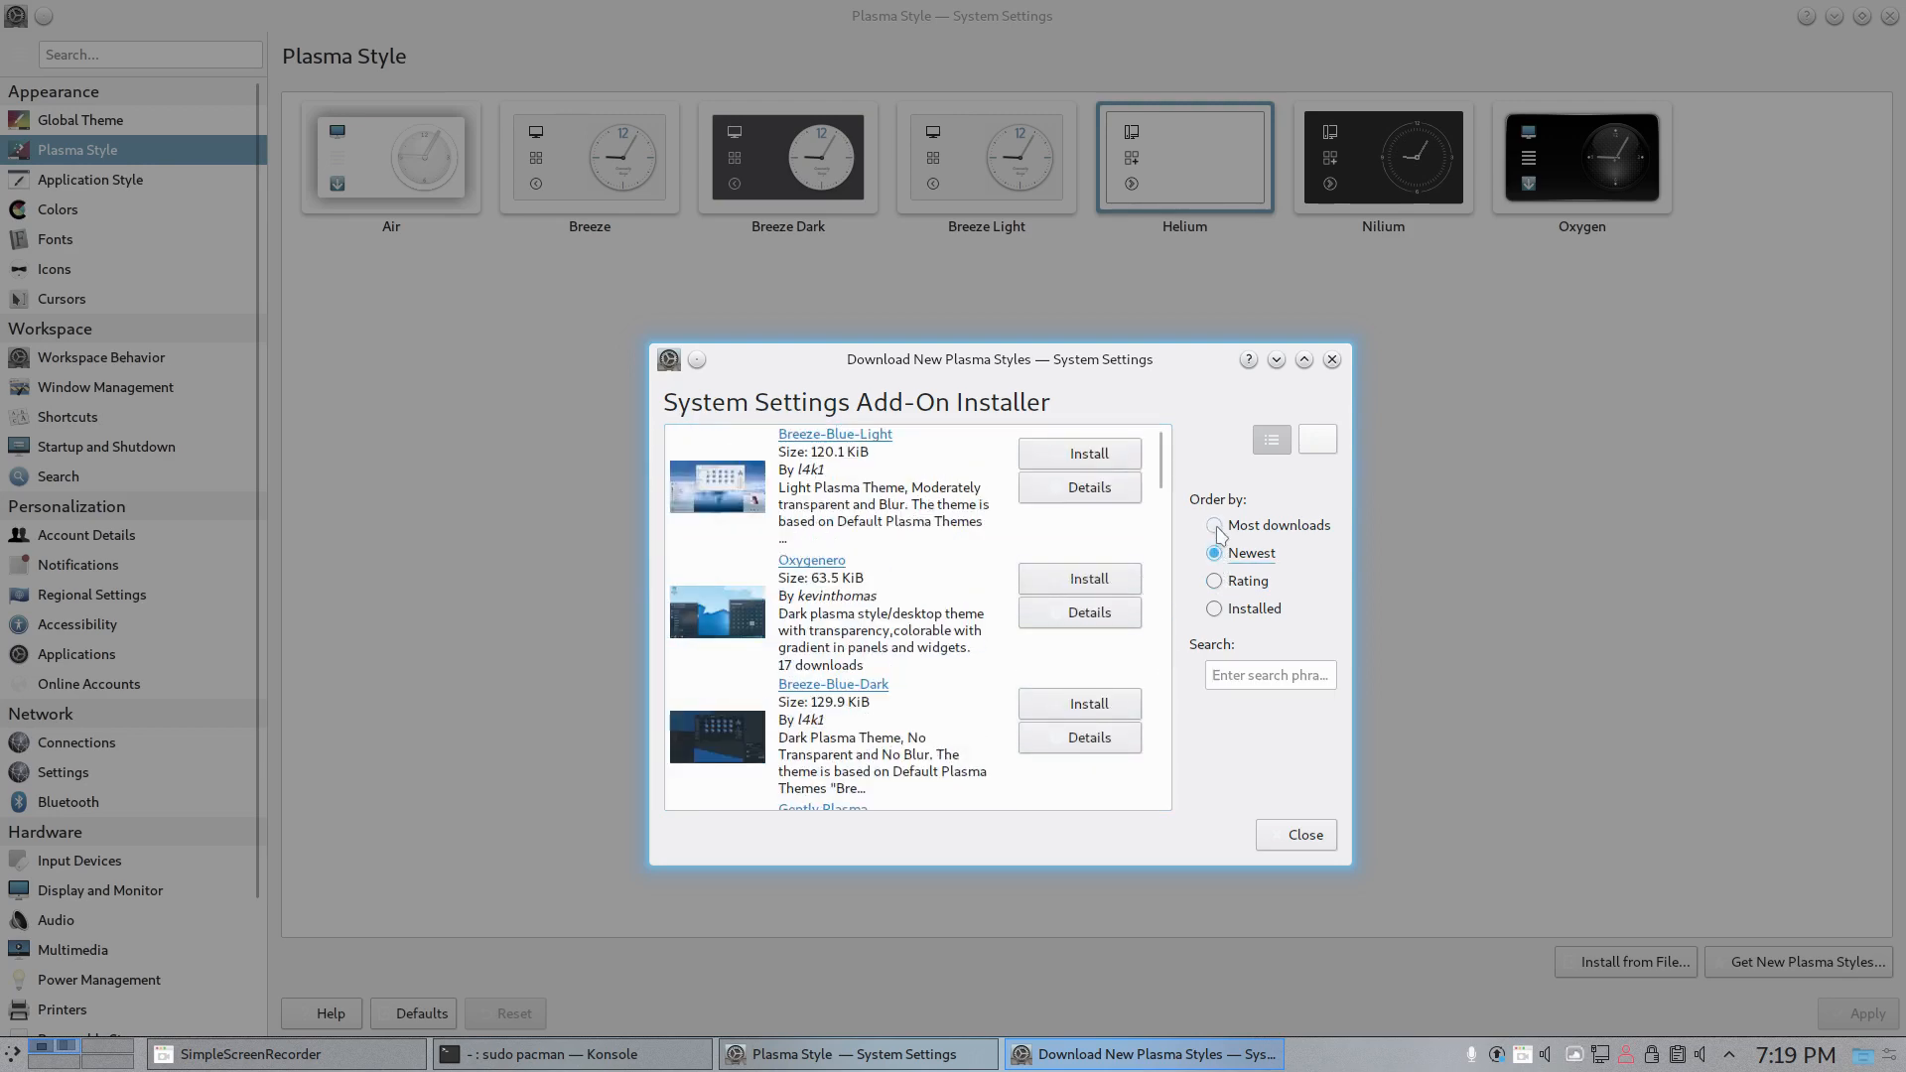
left_click(1215, 526)
left_click(1215, 610)
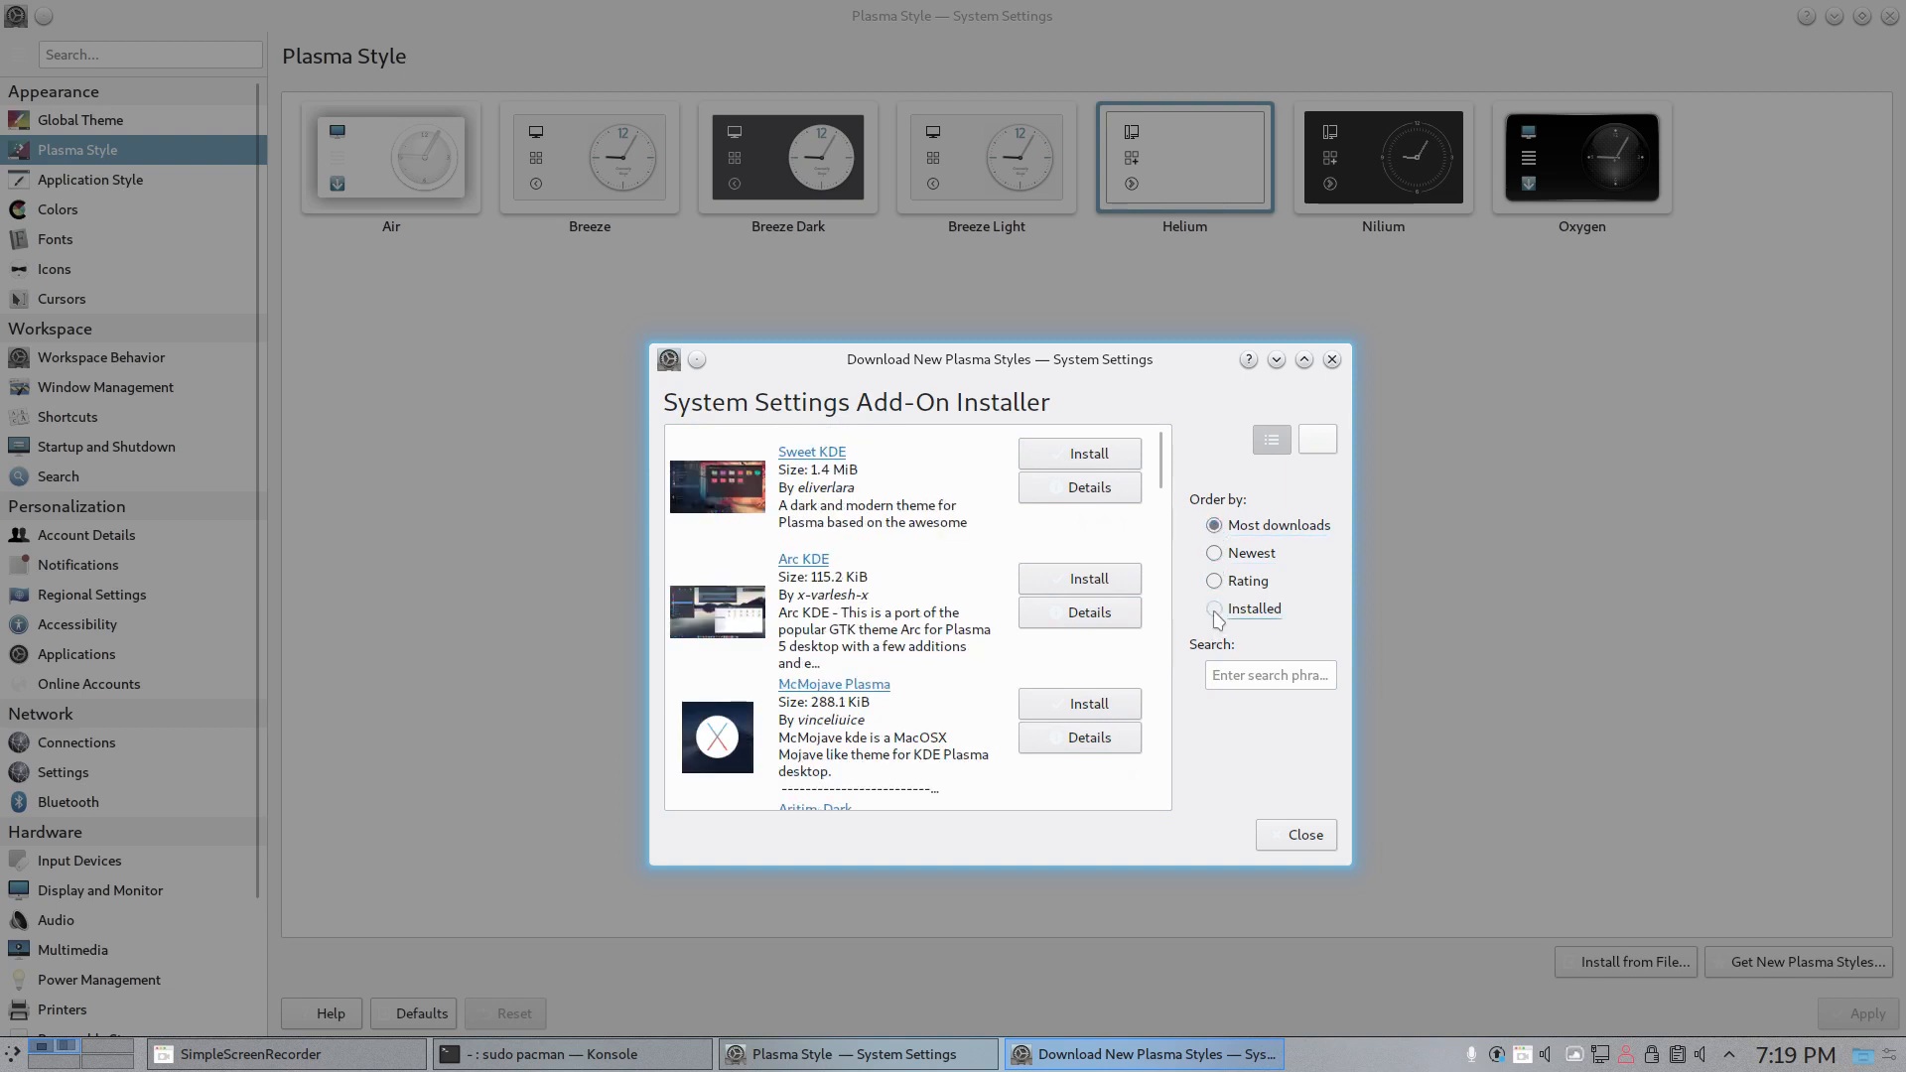
- Look through the installed add-ons listed in the Plasma style installer and close it
scroll(867, 647, "down", 2)
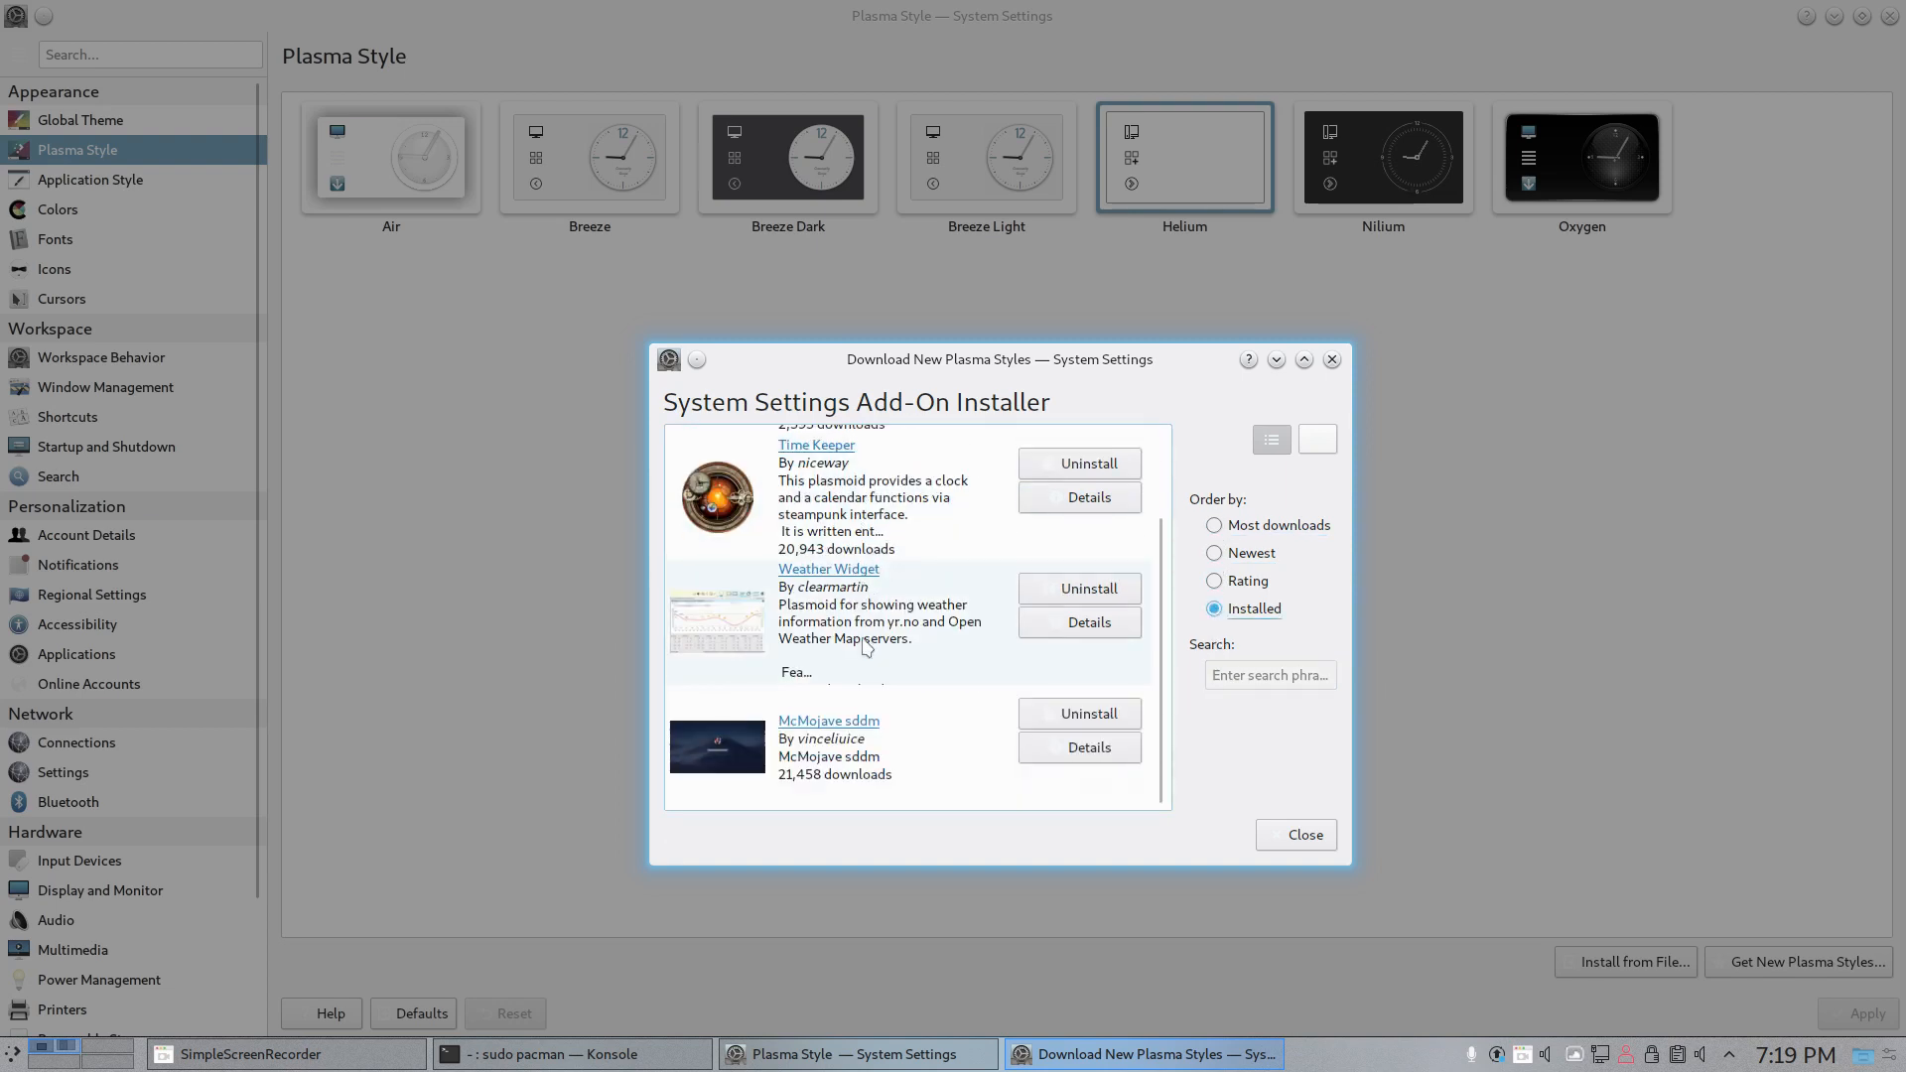
scroll(866, 647, "up", 2)
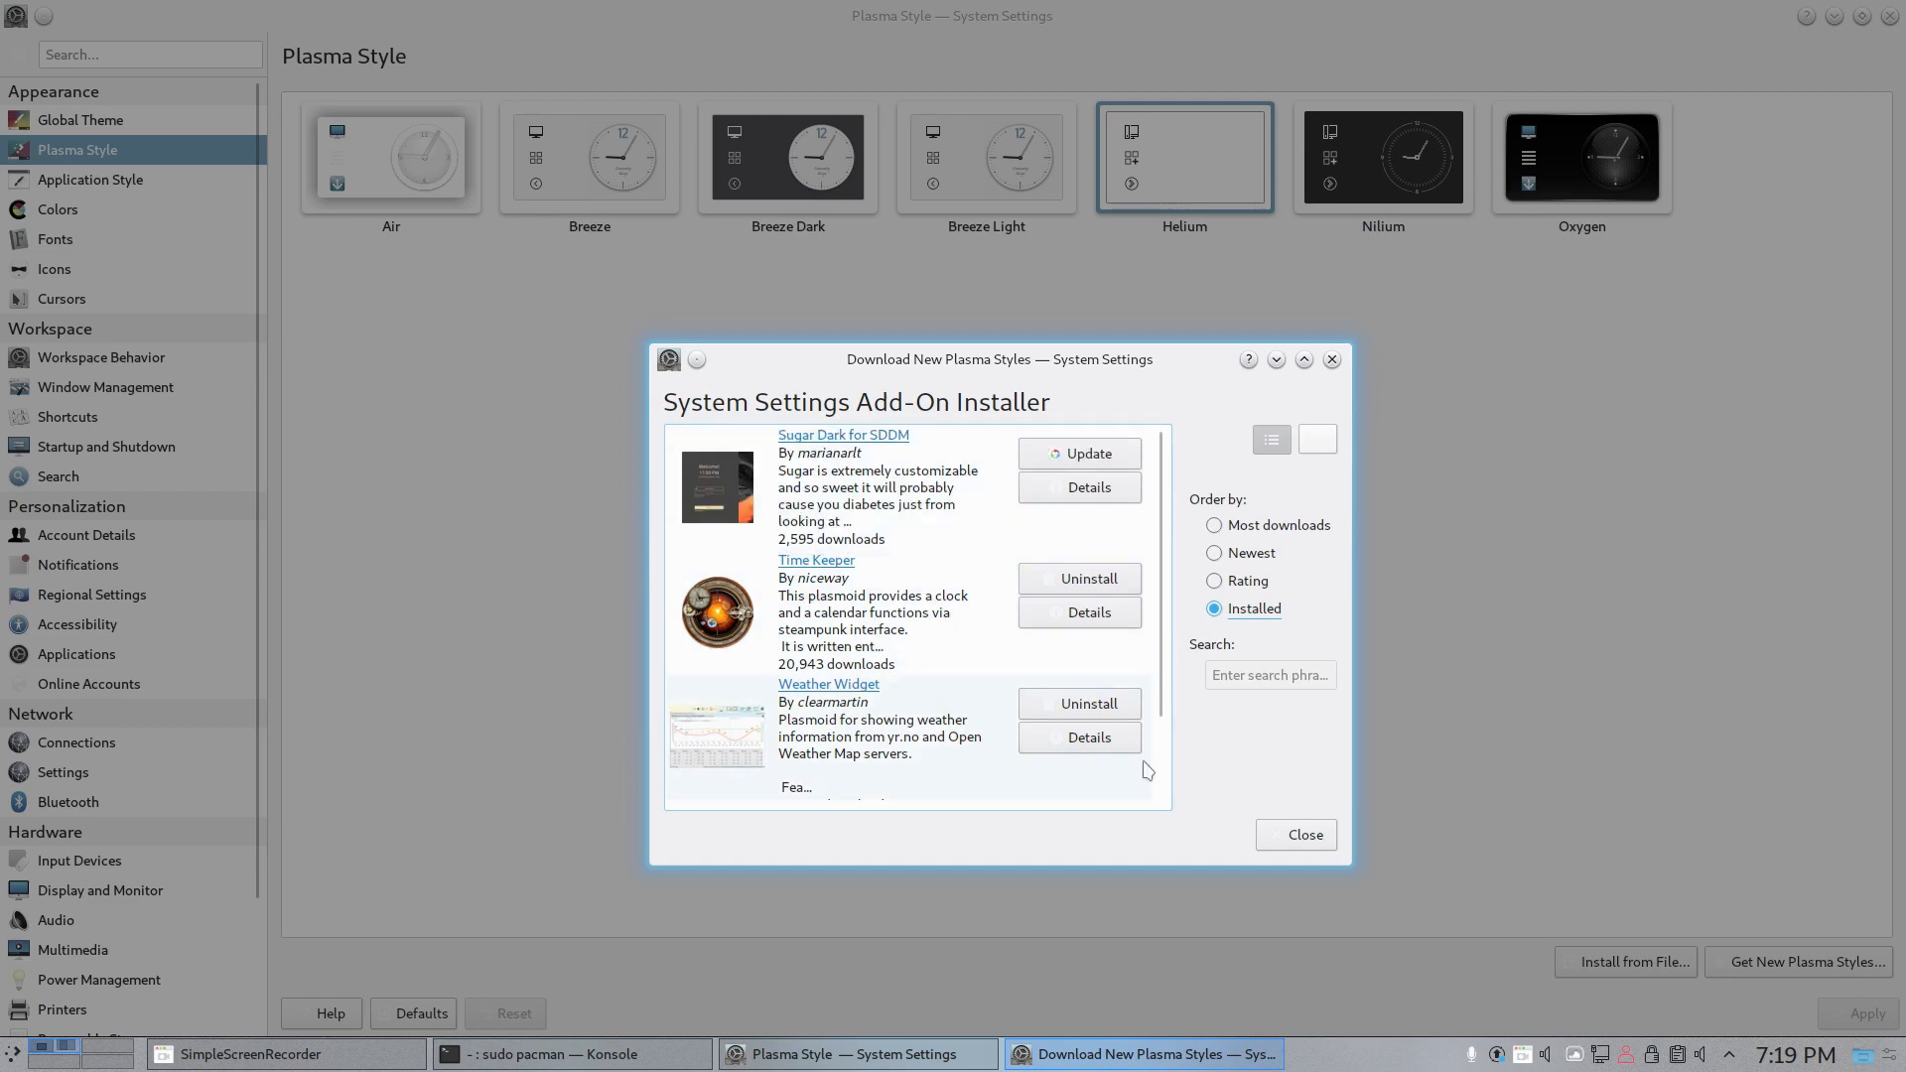
left_click(1290, 837)
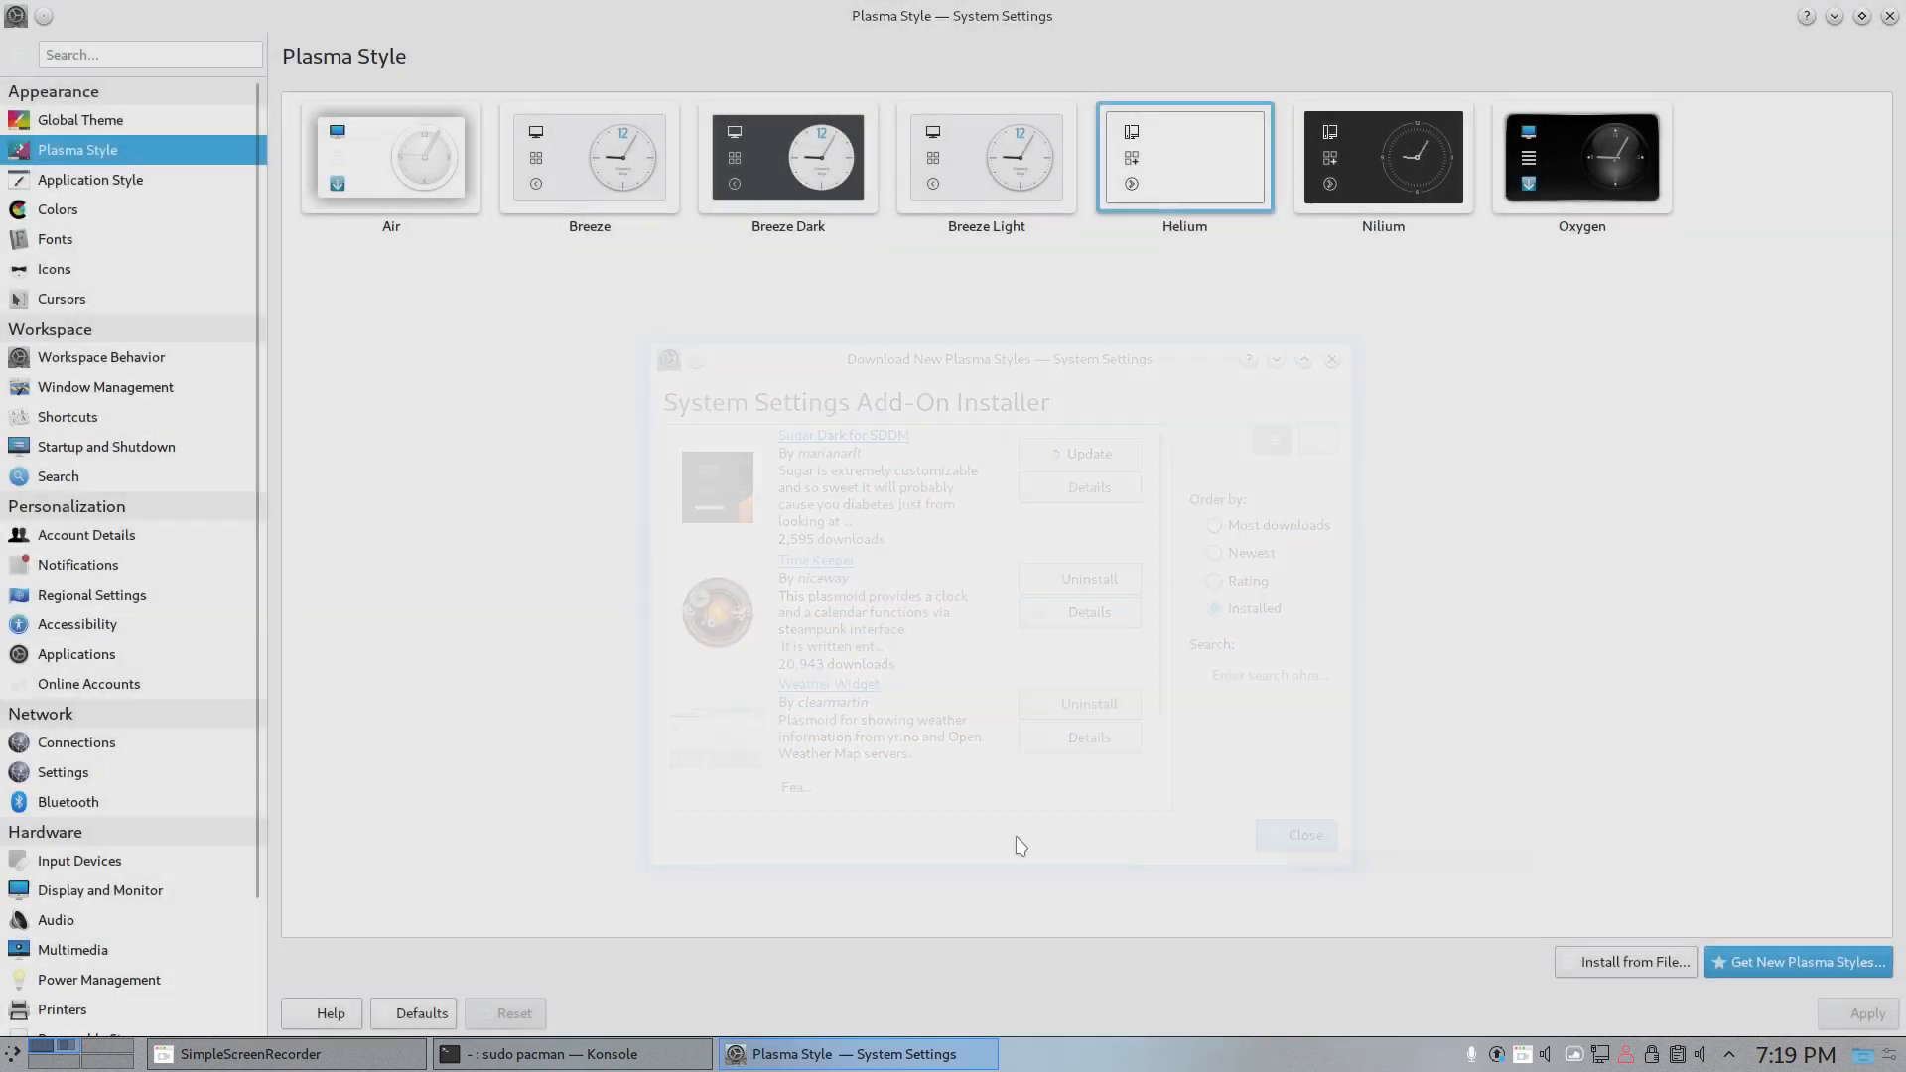
- Review the application style, window decorations and color scheme settings
left_click(136, 190)
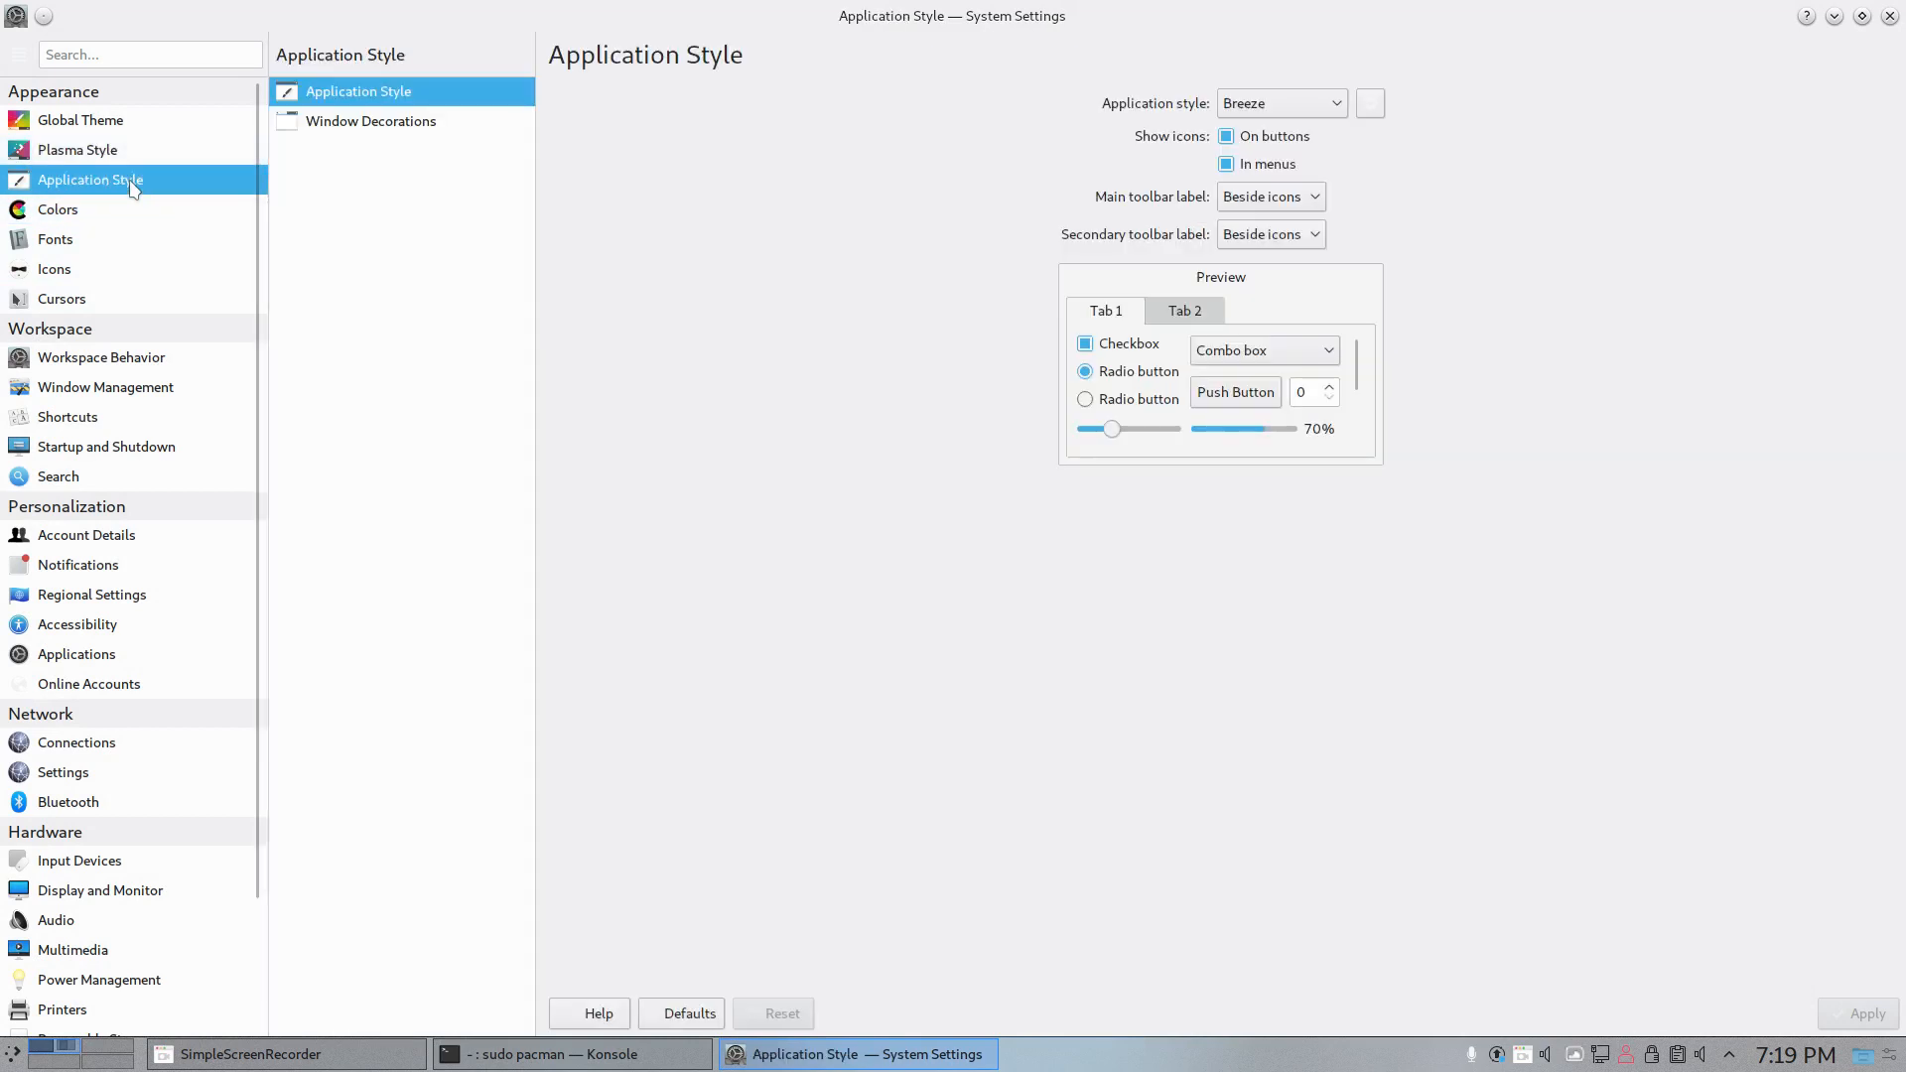
left_click(417, 122)
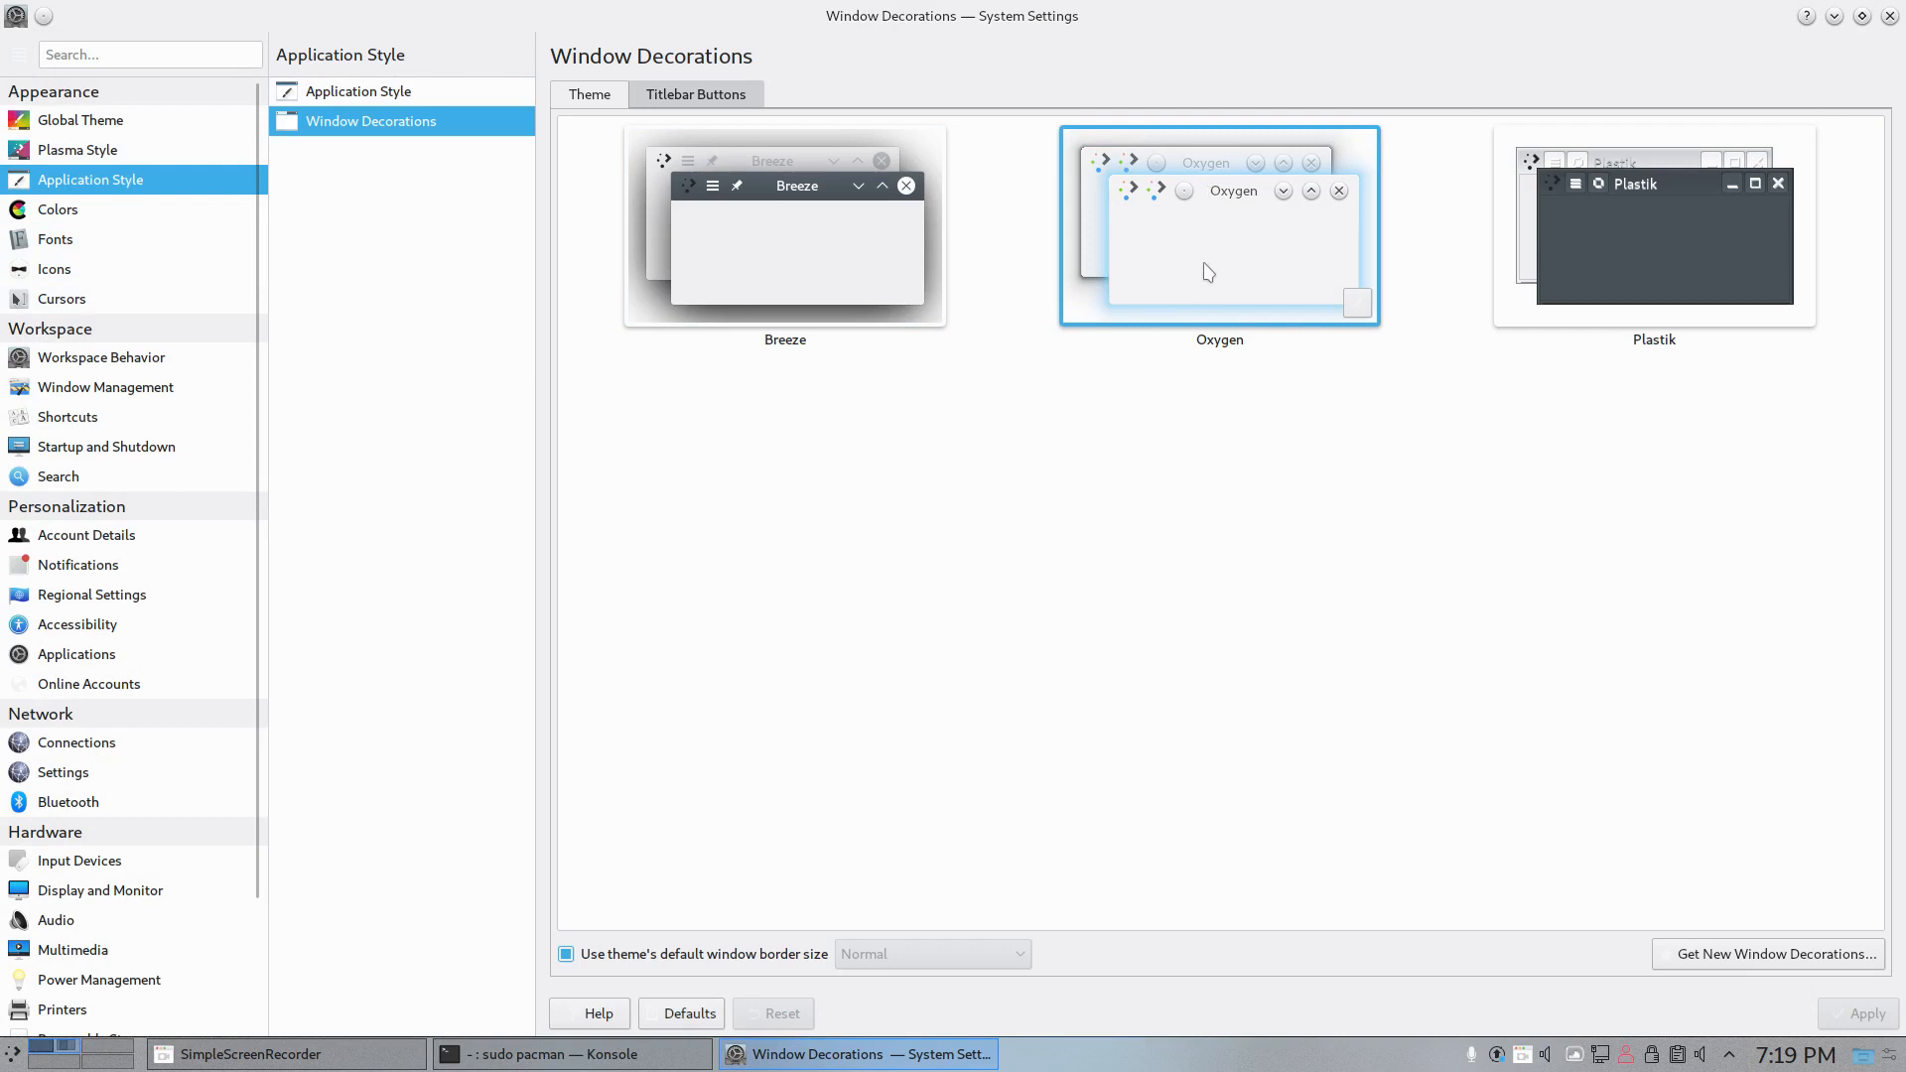
left_click(149, 214)
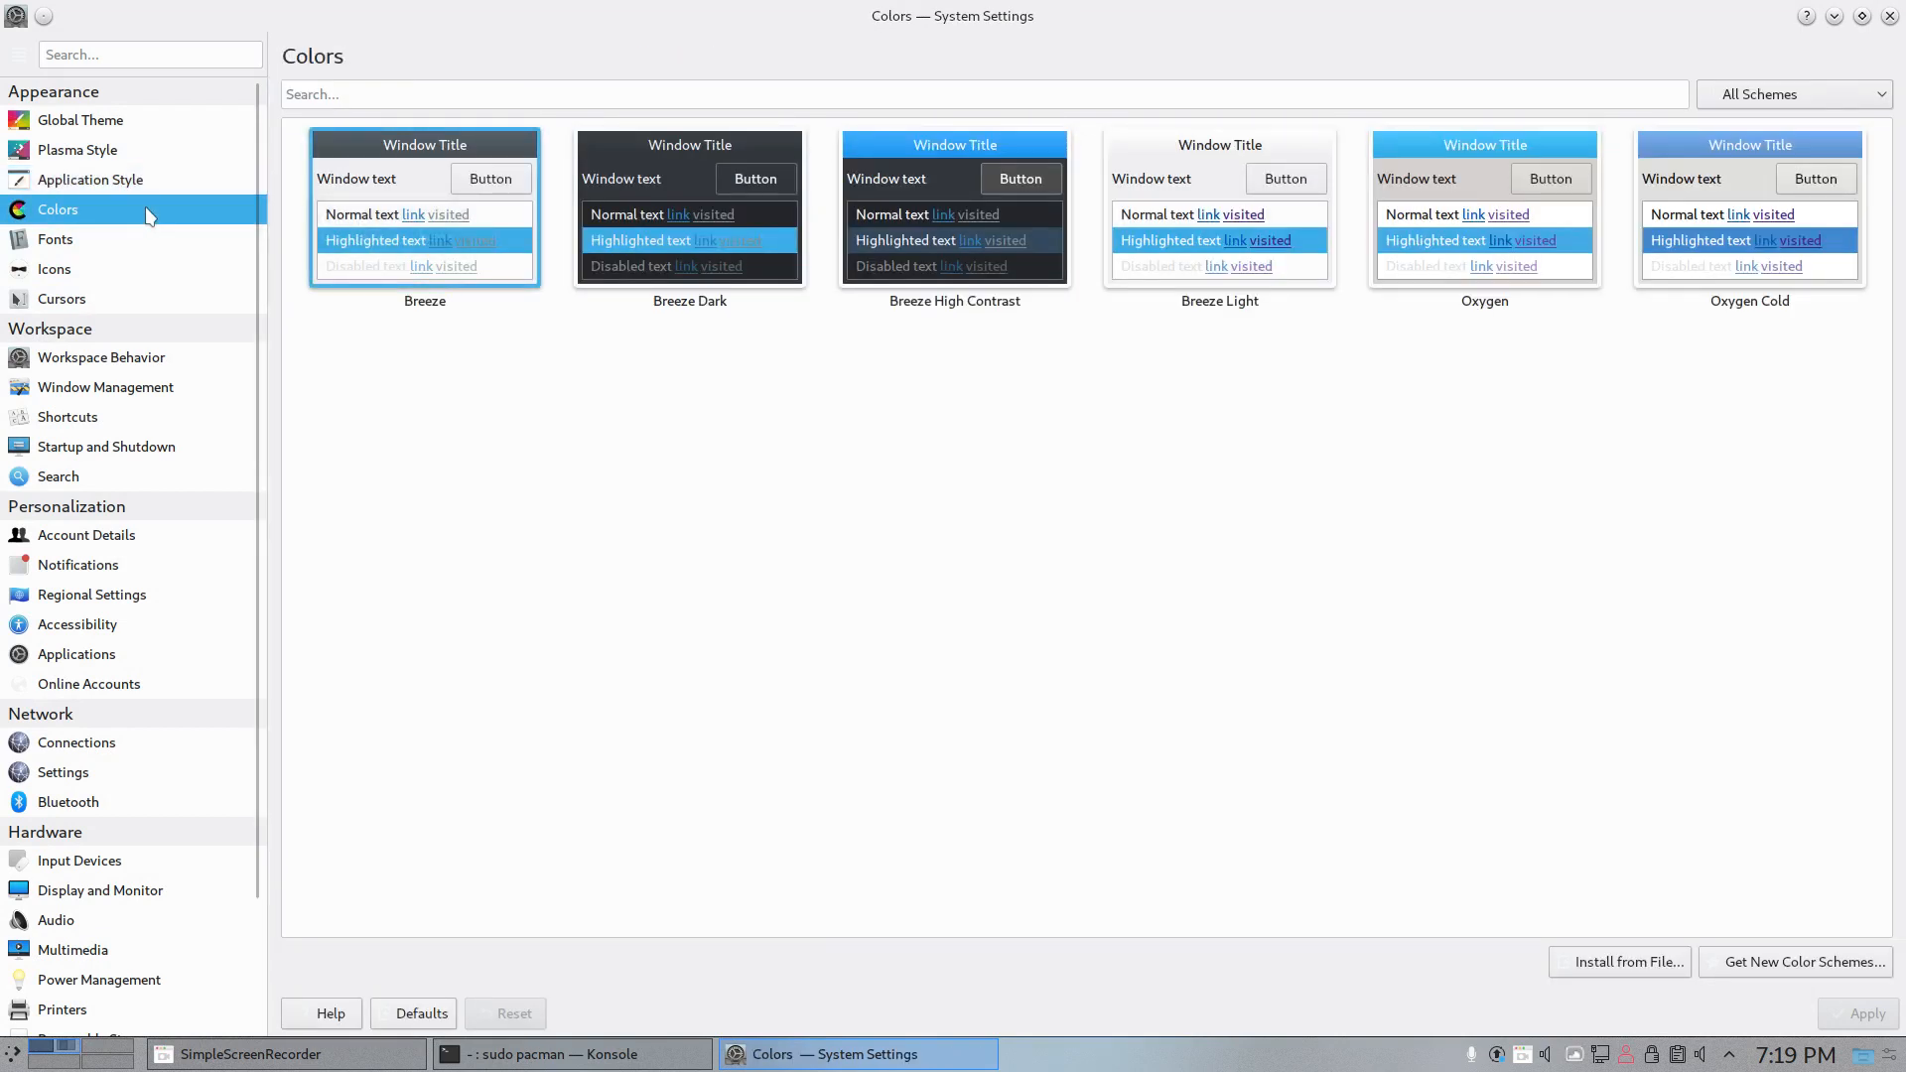
left_click(124, 257)
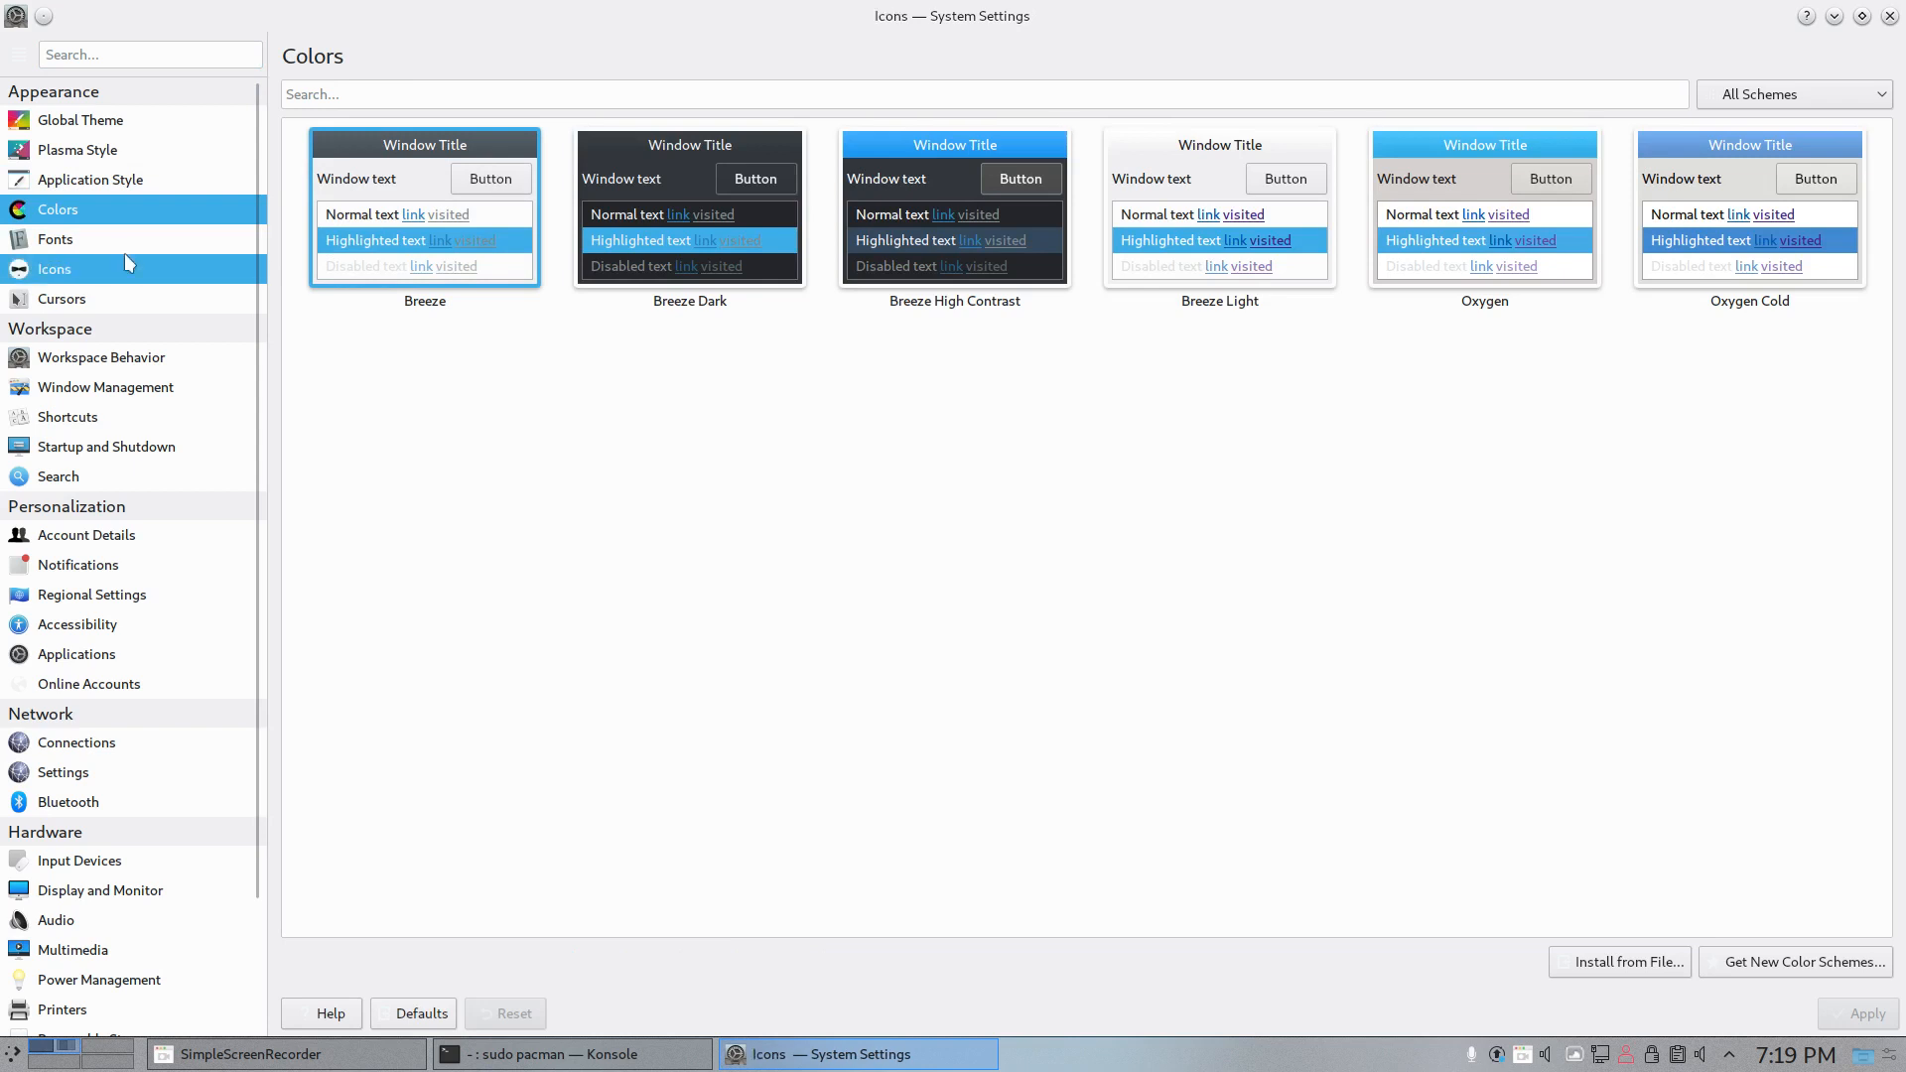
- Show the Fonts settings in a restored, smaller window beside the open application launcher to judge the current font
left_click(114, 248)
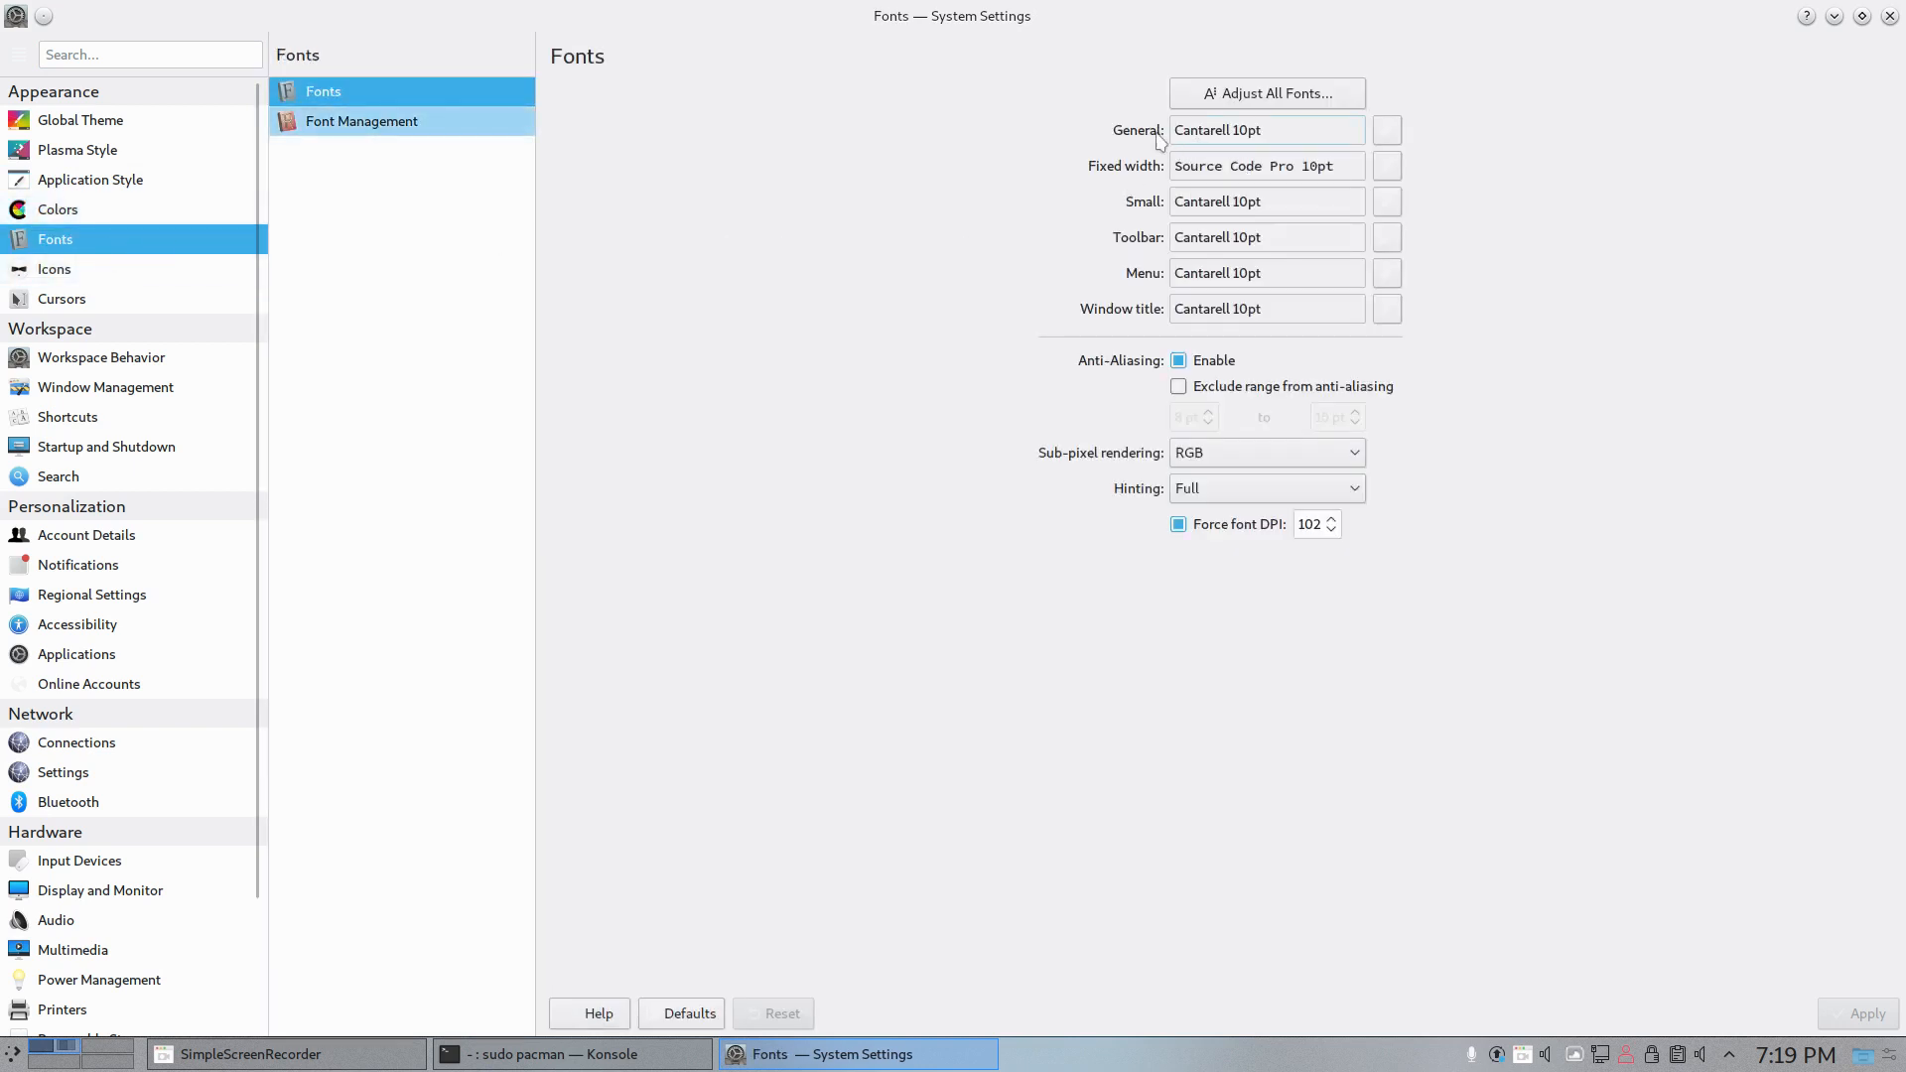
double_click(937, 18)
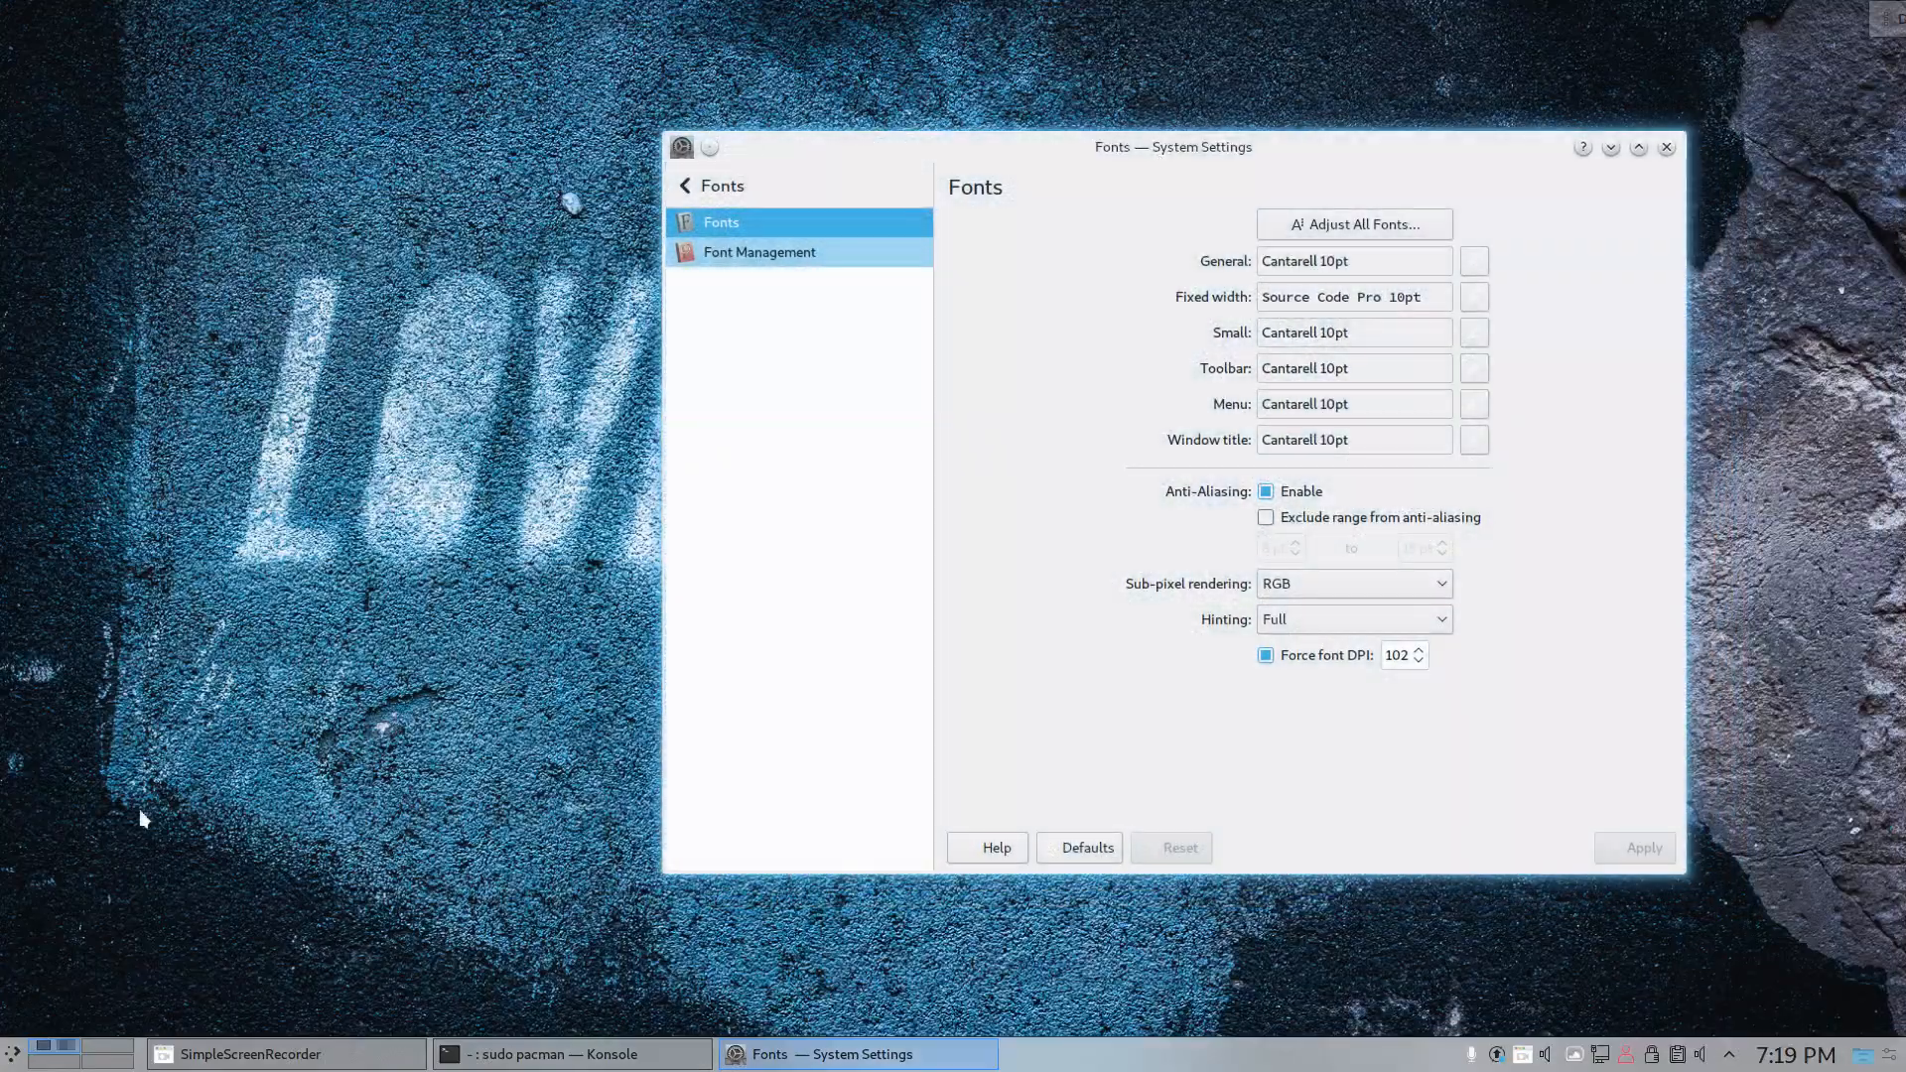
left_click(8, 1045)
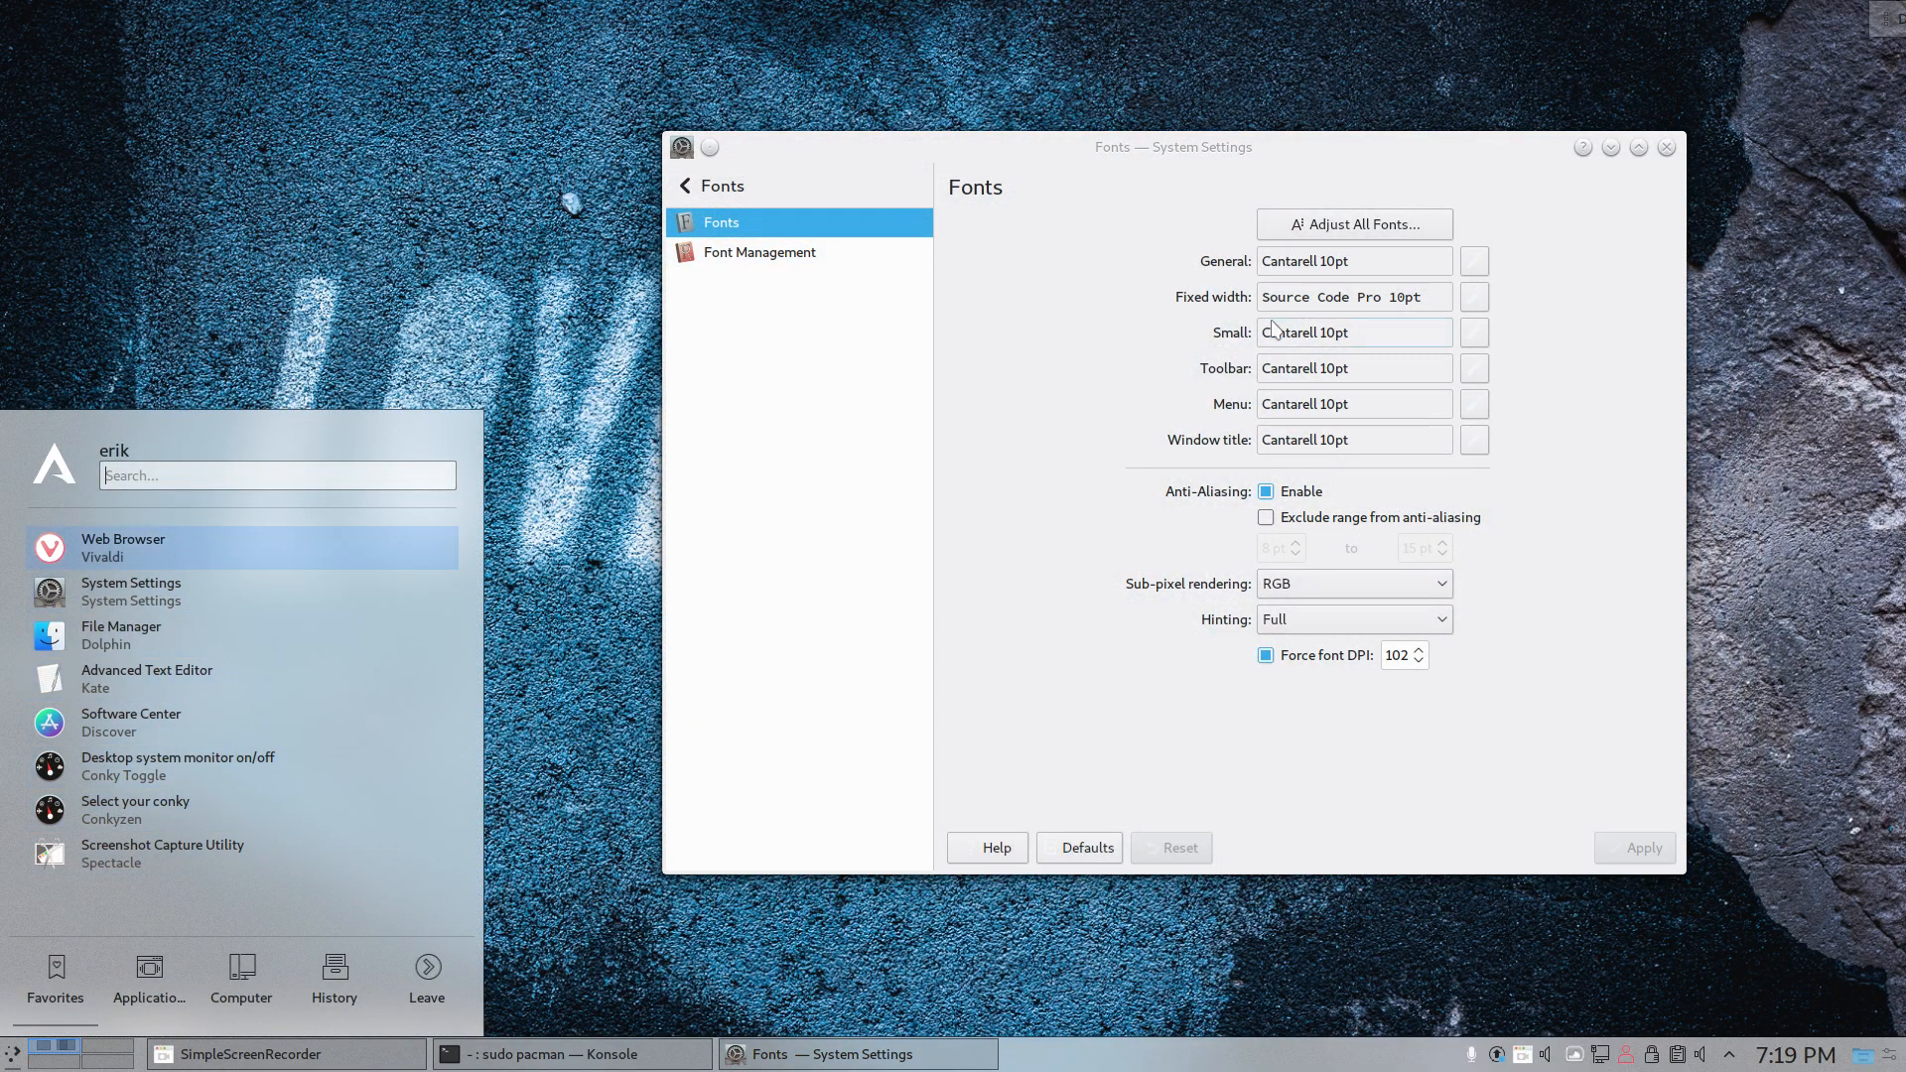
- Adjust all fonts to the Nimbus Sans family, previewing Nimbus Roman for comparison
left_click(1414, 231)
left_click(717, 312)
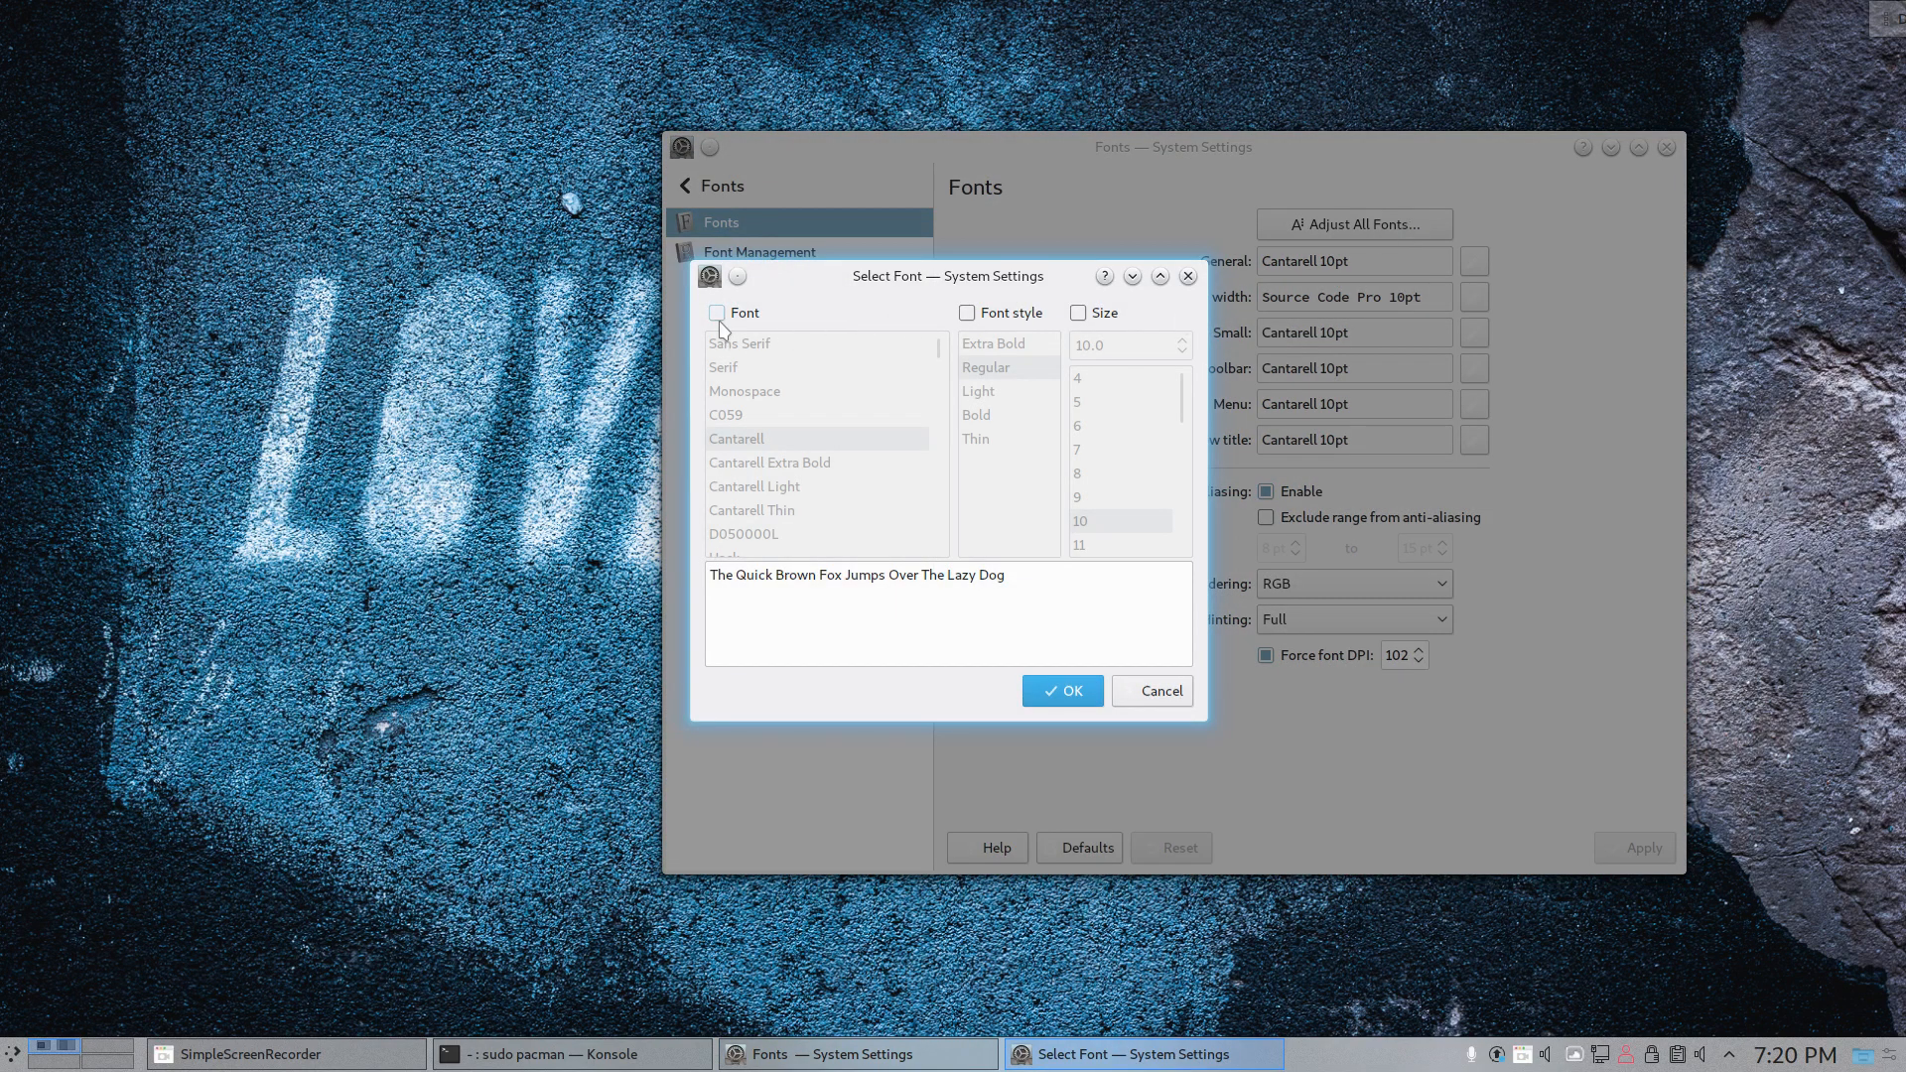
scroll(760, 484, "down", 3)
scroll(759, 483, "down", 1)
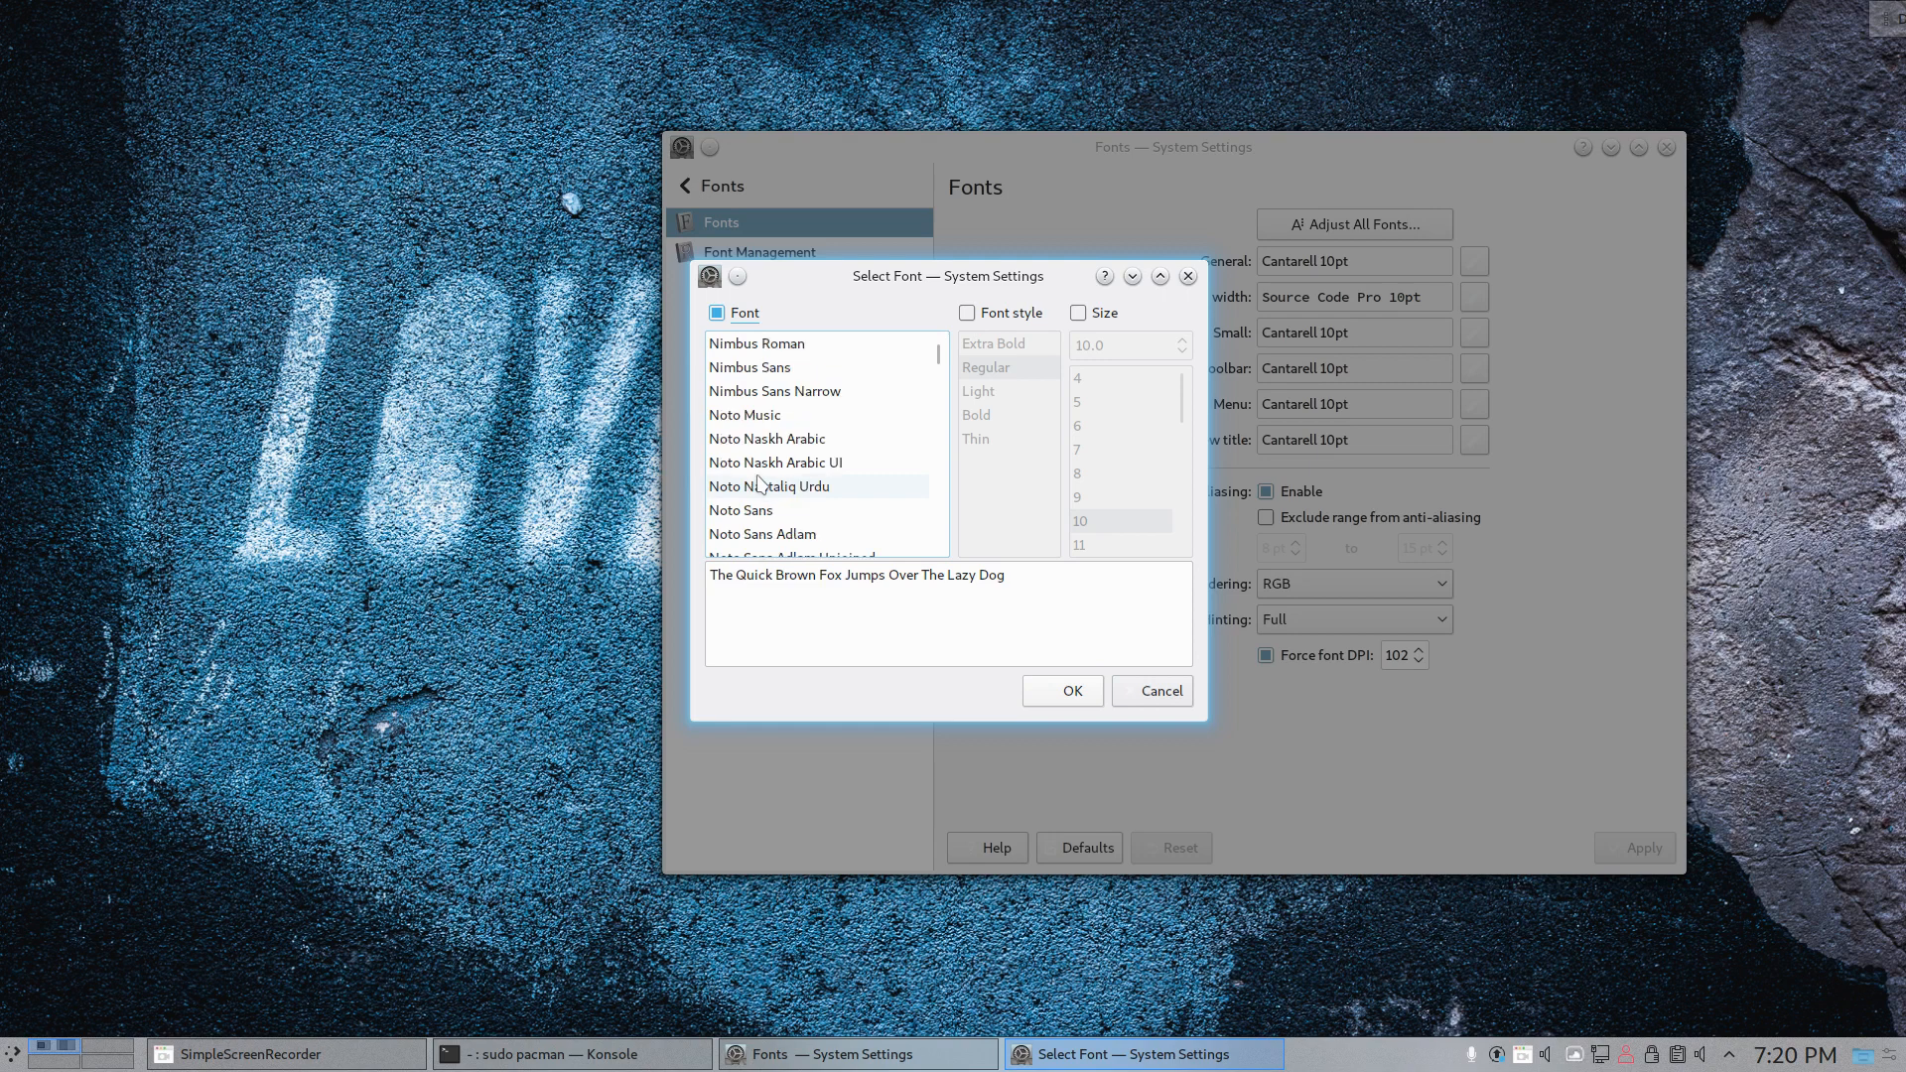
left_click(772, 369)
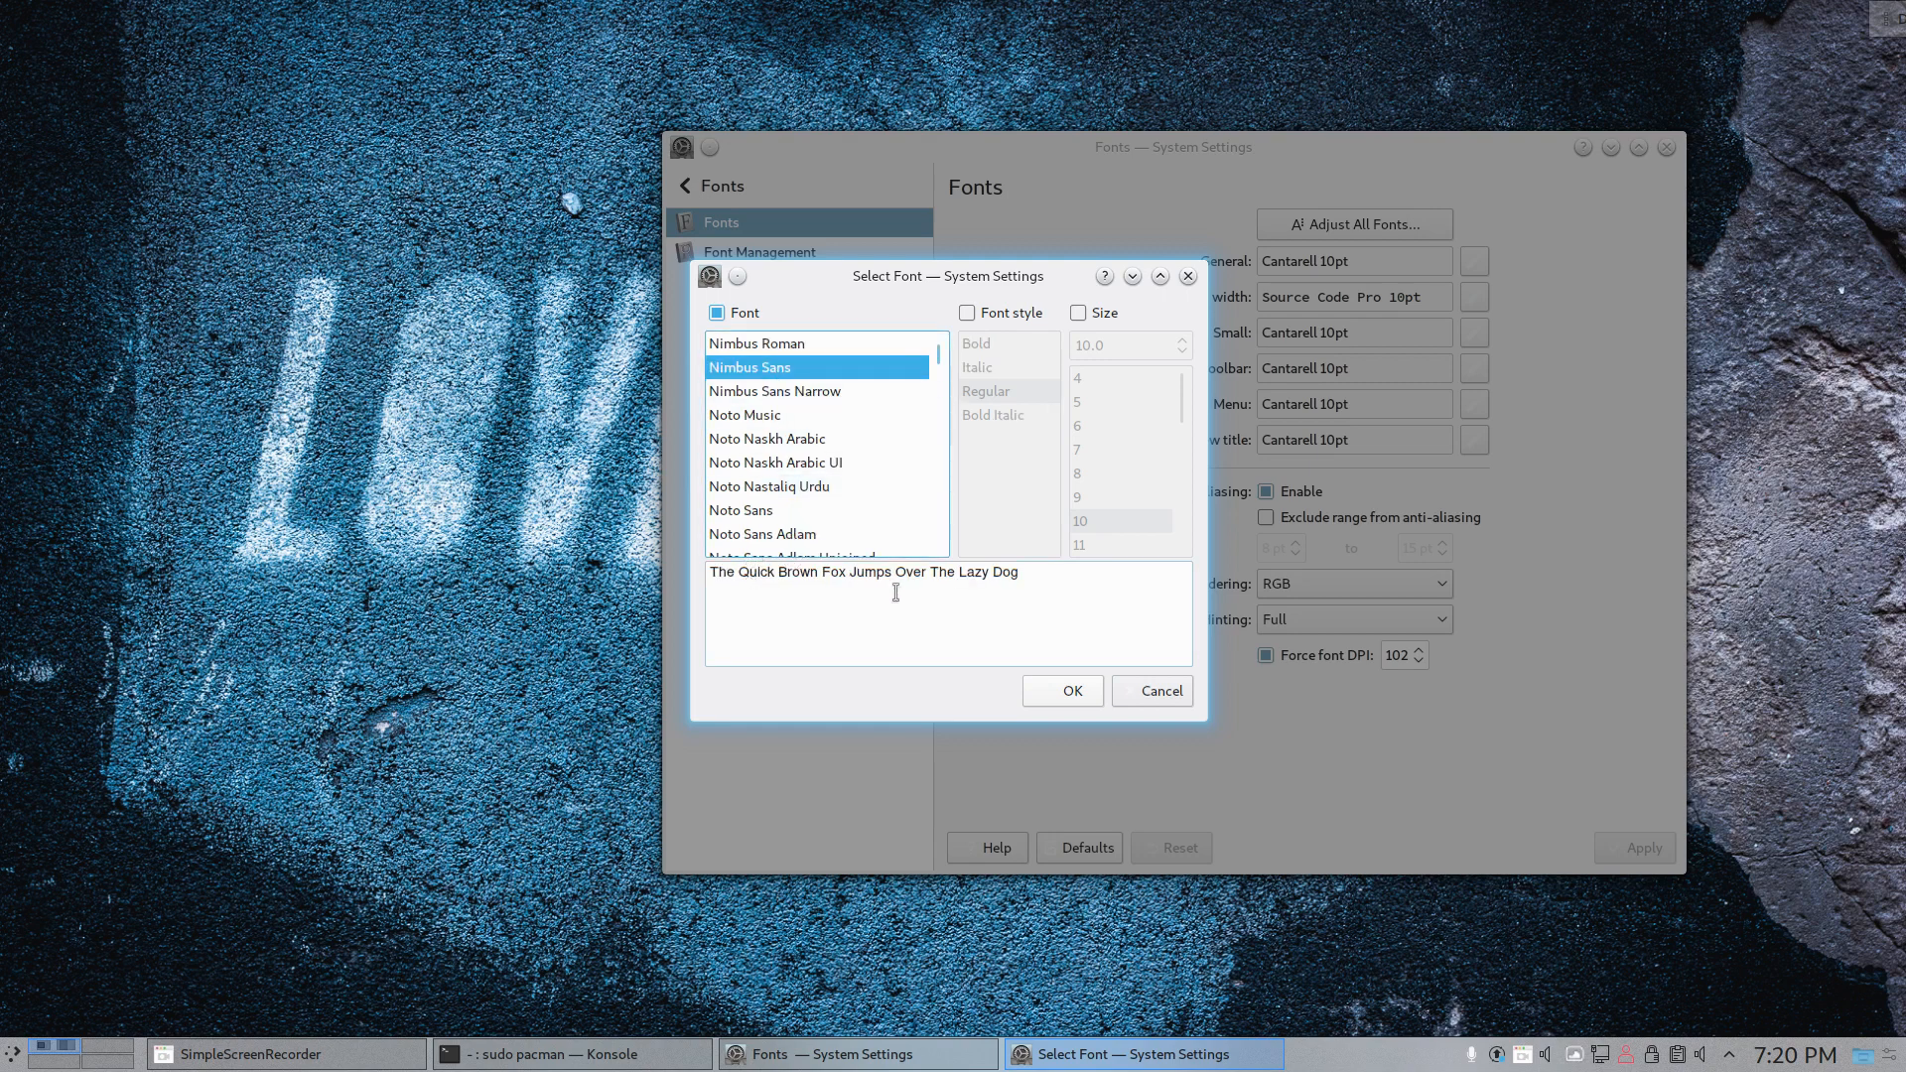
left_click(791, 347)
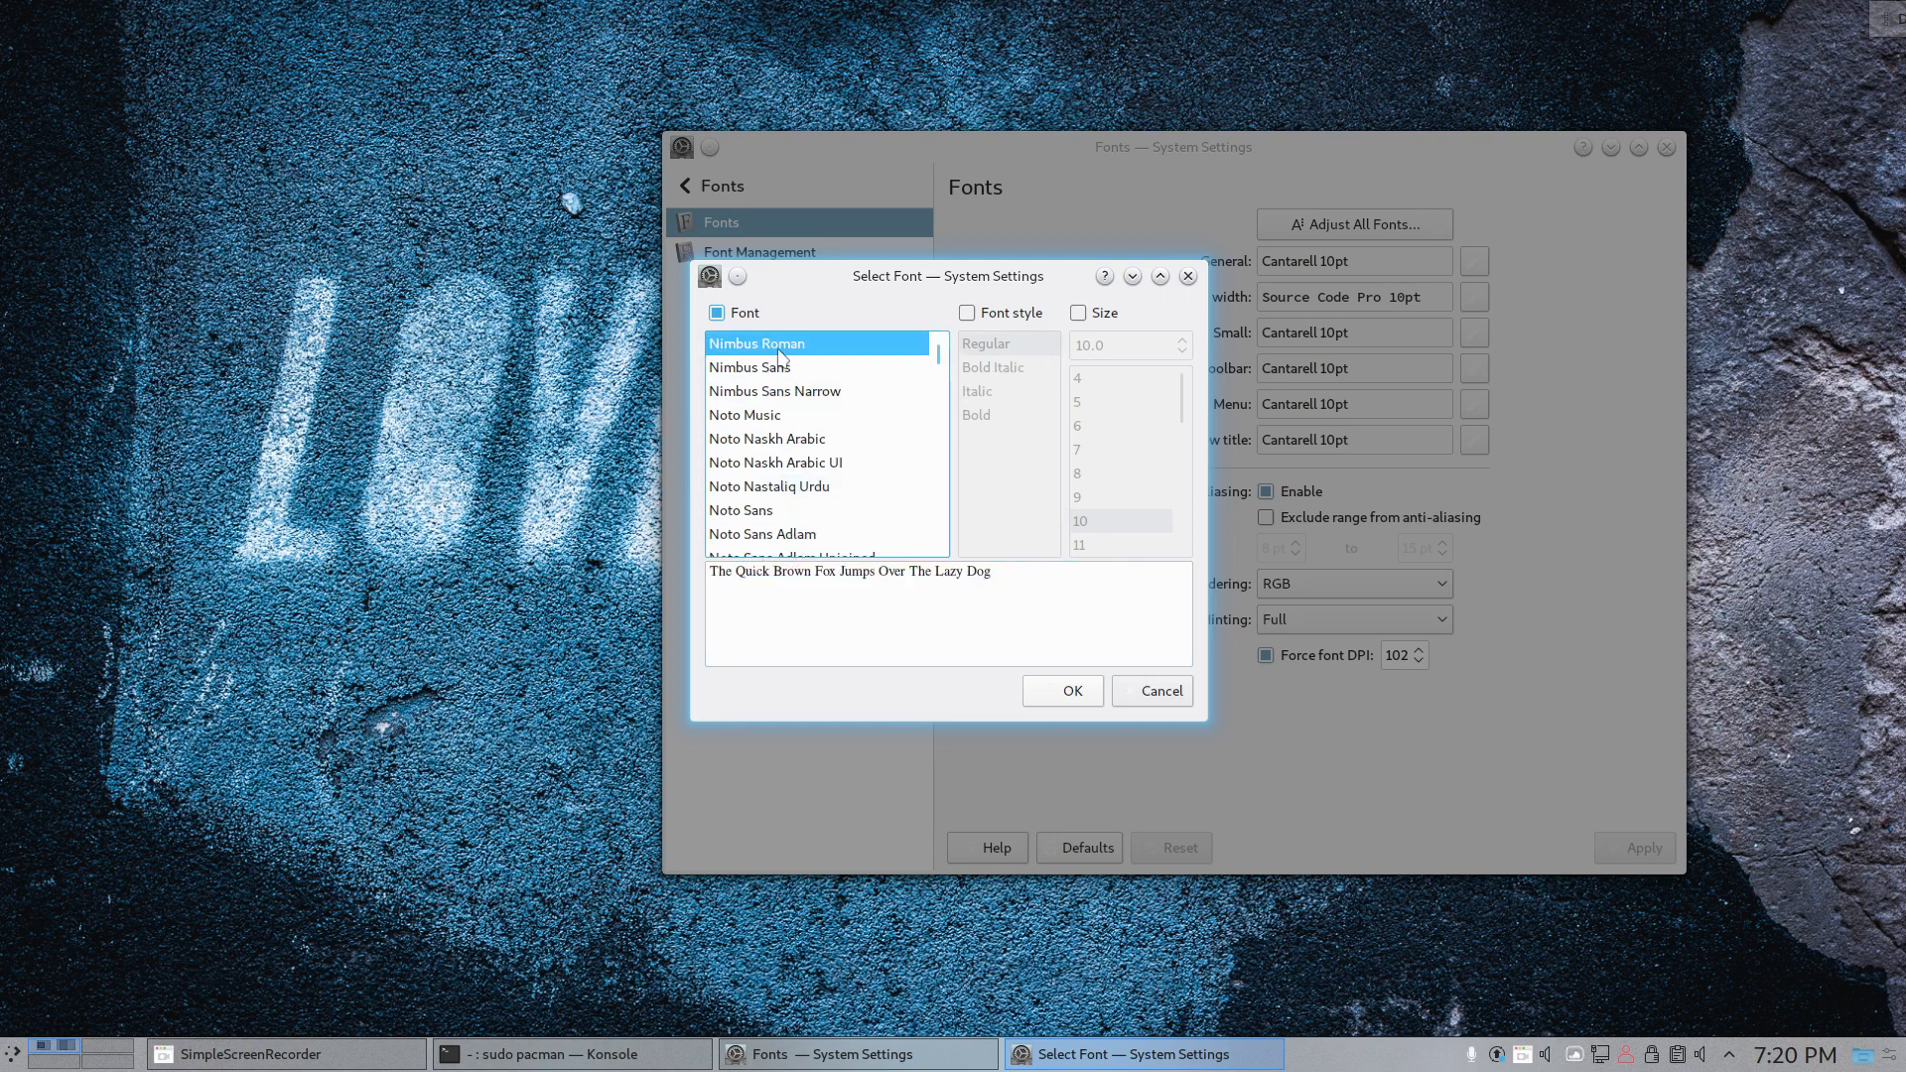
left_click(789, 373)
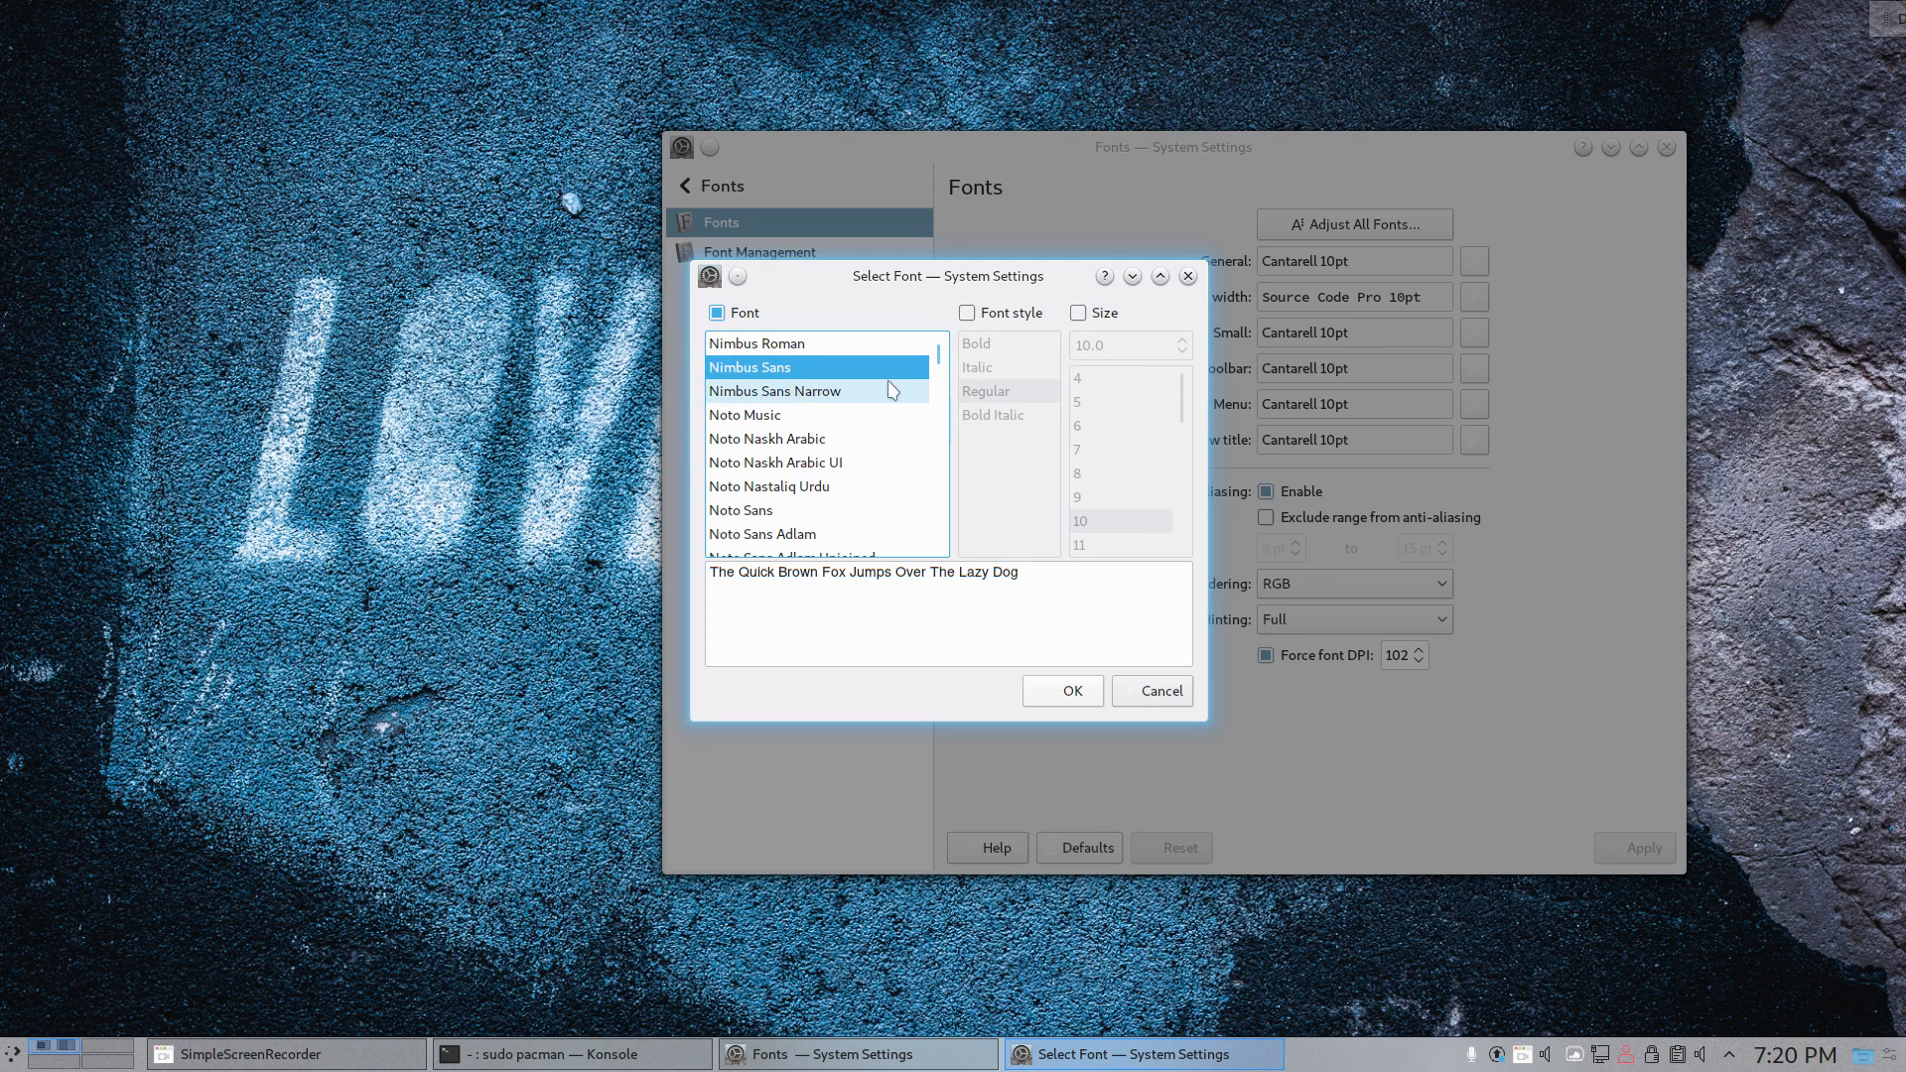
- Include the Regular font style and size 10 in the adjustment for all fonts, and apply the font settings
left_click(967, 312)
left_click(1022, 395)
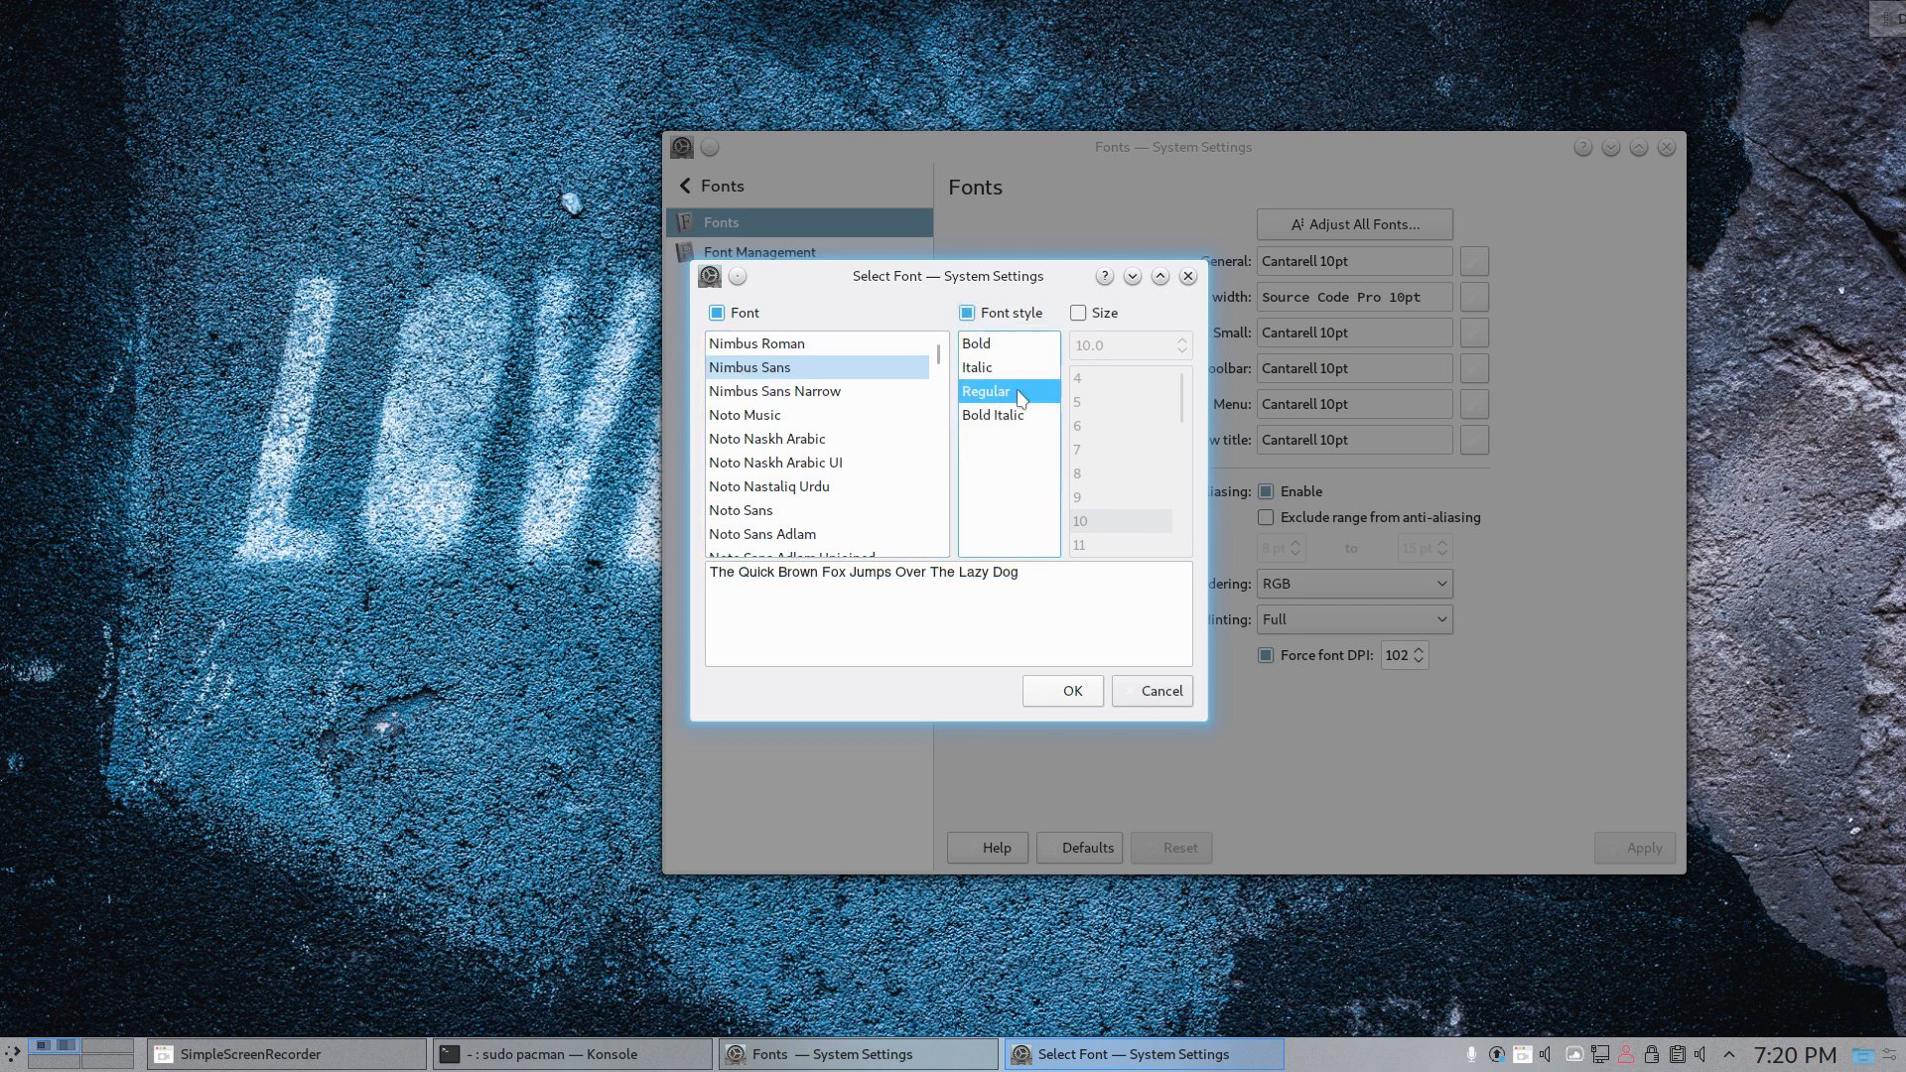
left_click(1103, 315)
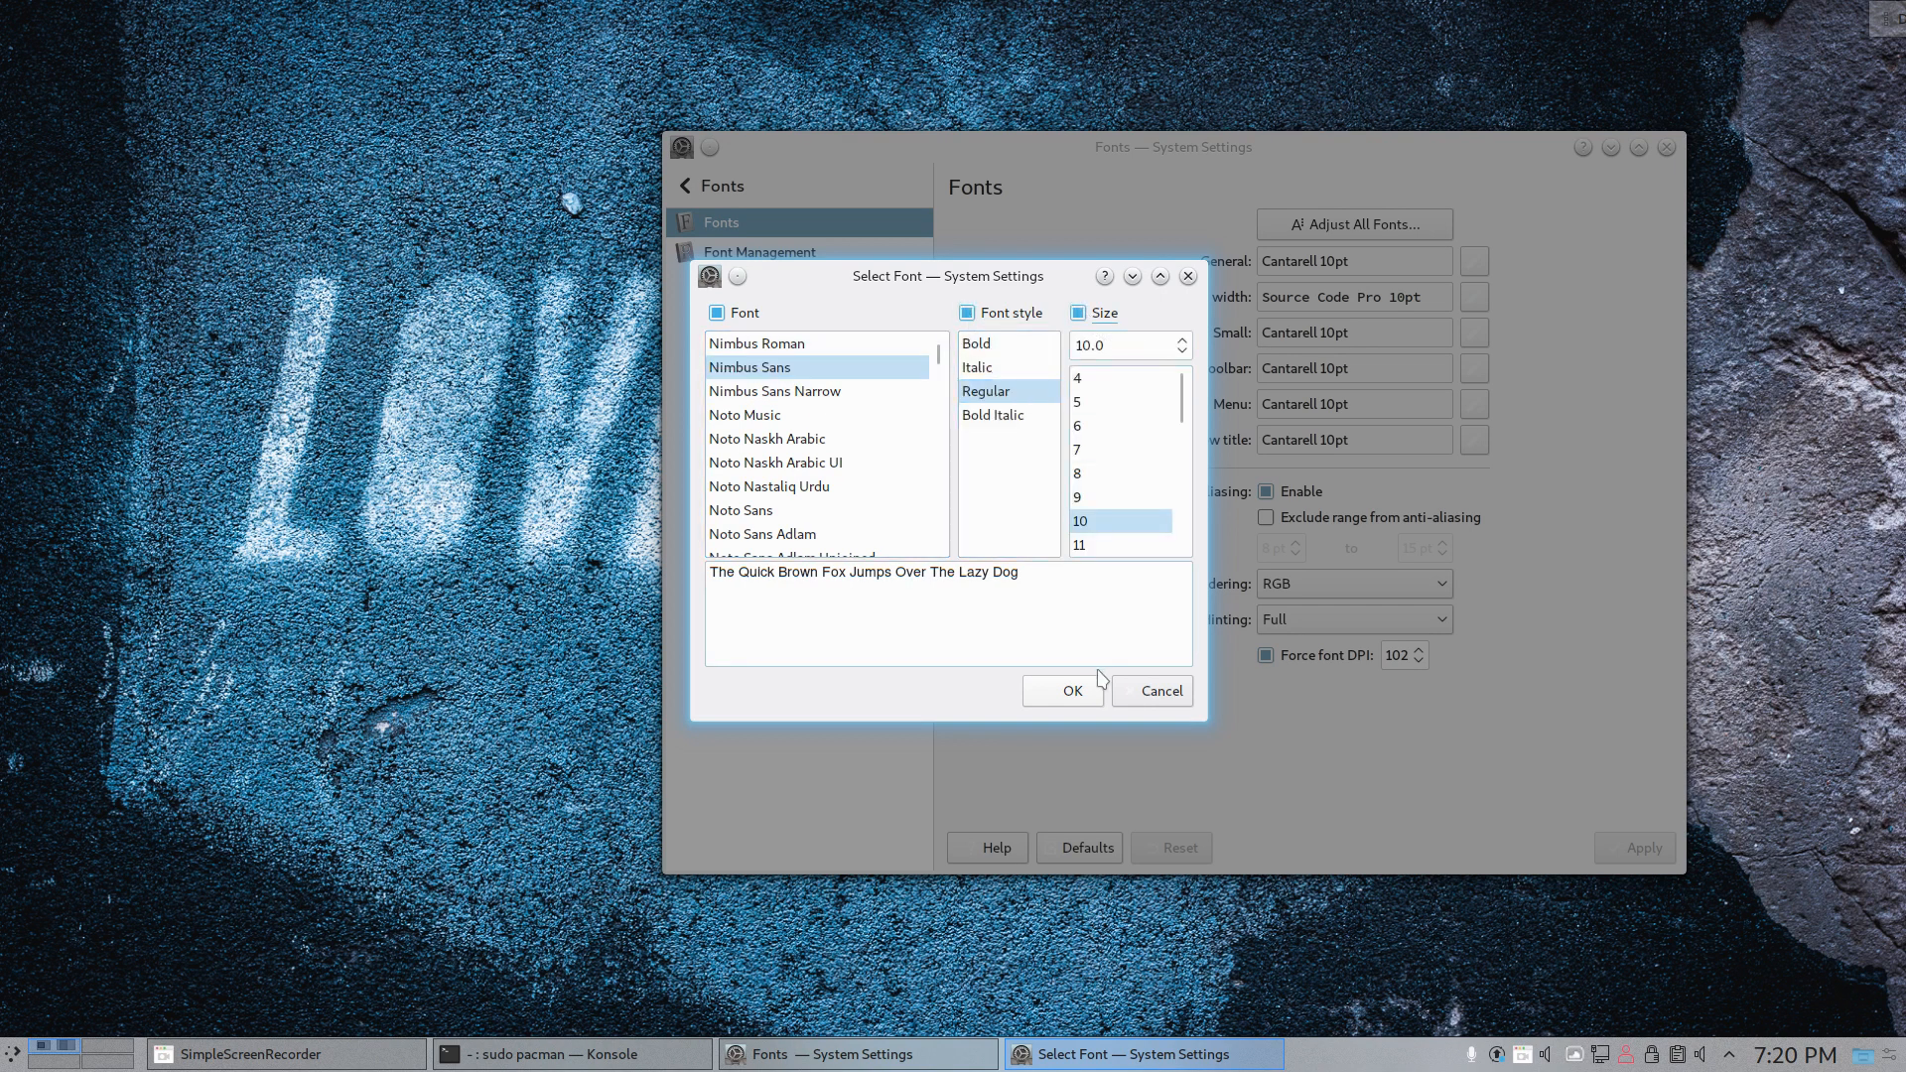
left_click(1088, 692)
left_click(1636, 854)
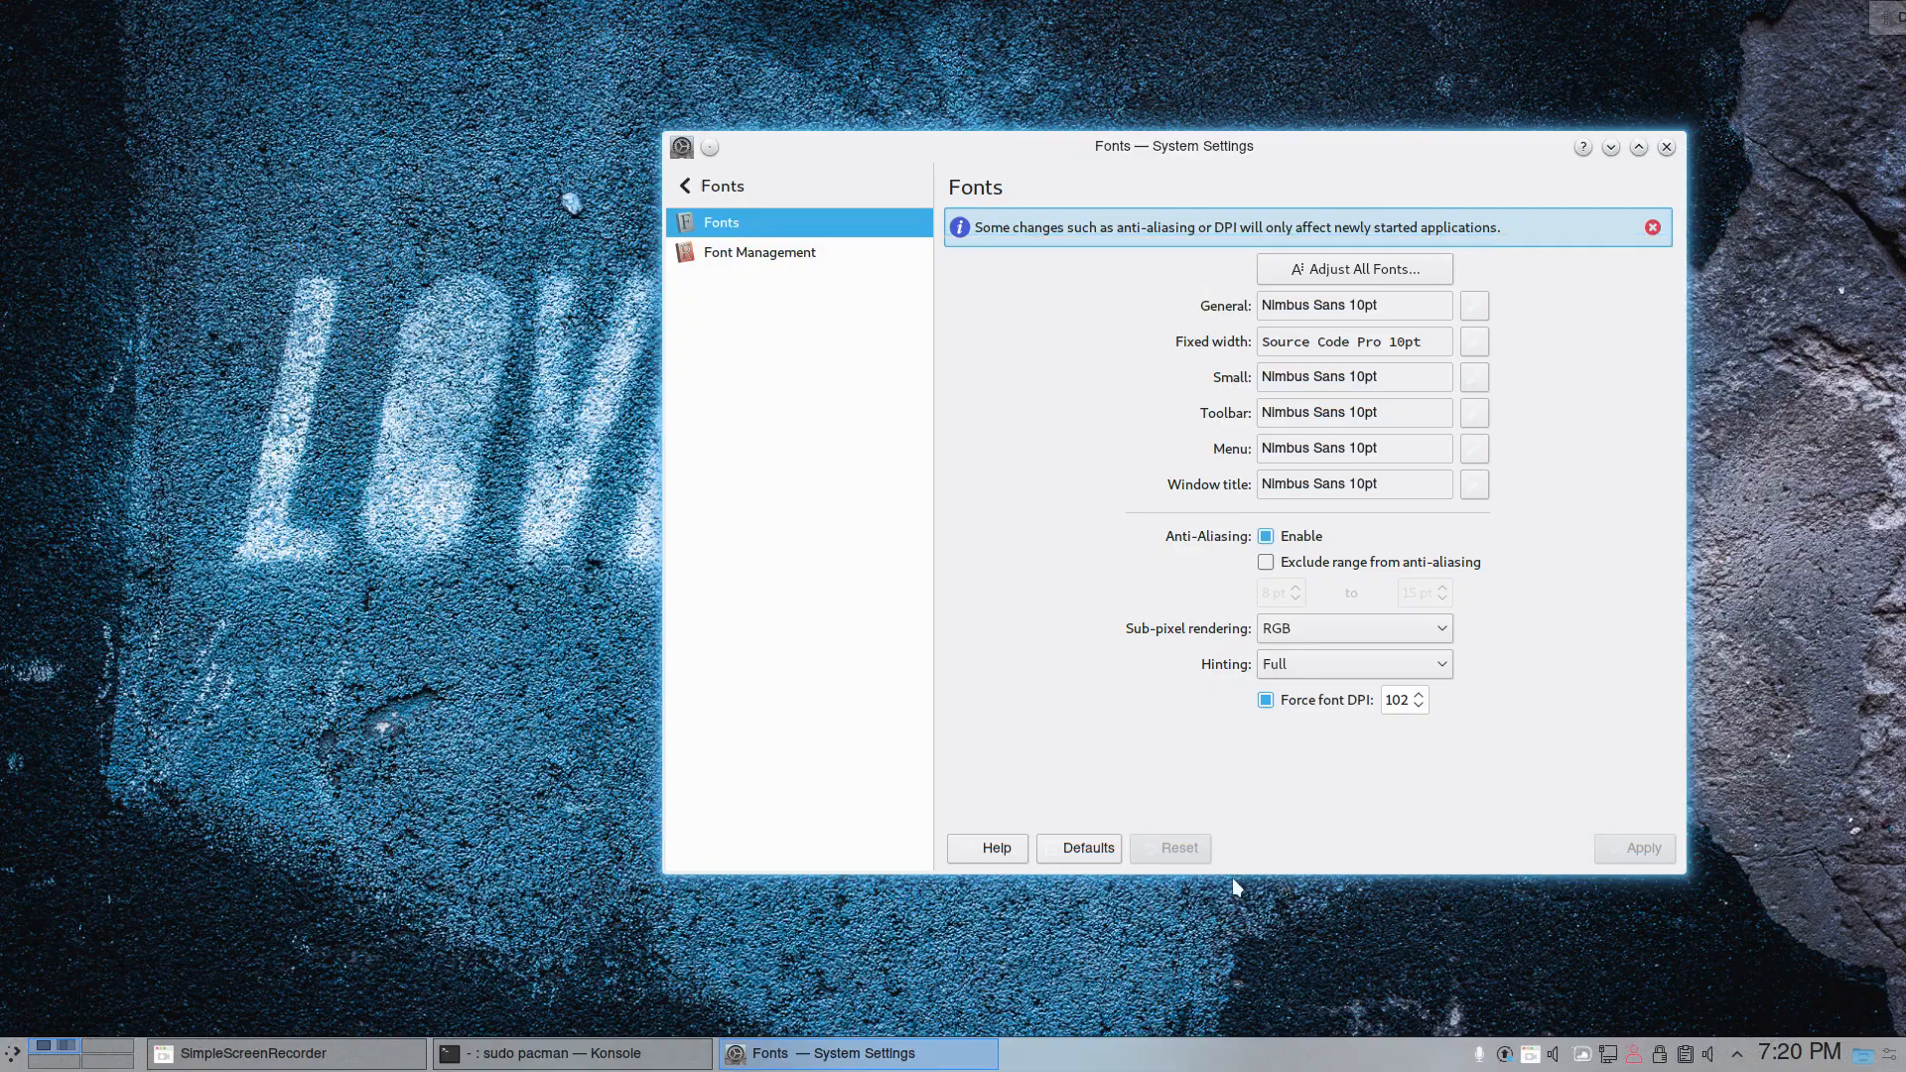
- Check the new font in the application launcher and view the available font hinting options
key("super")
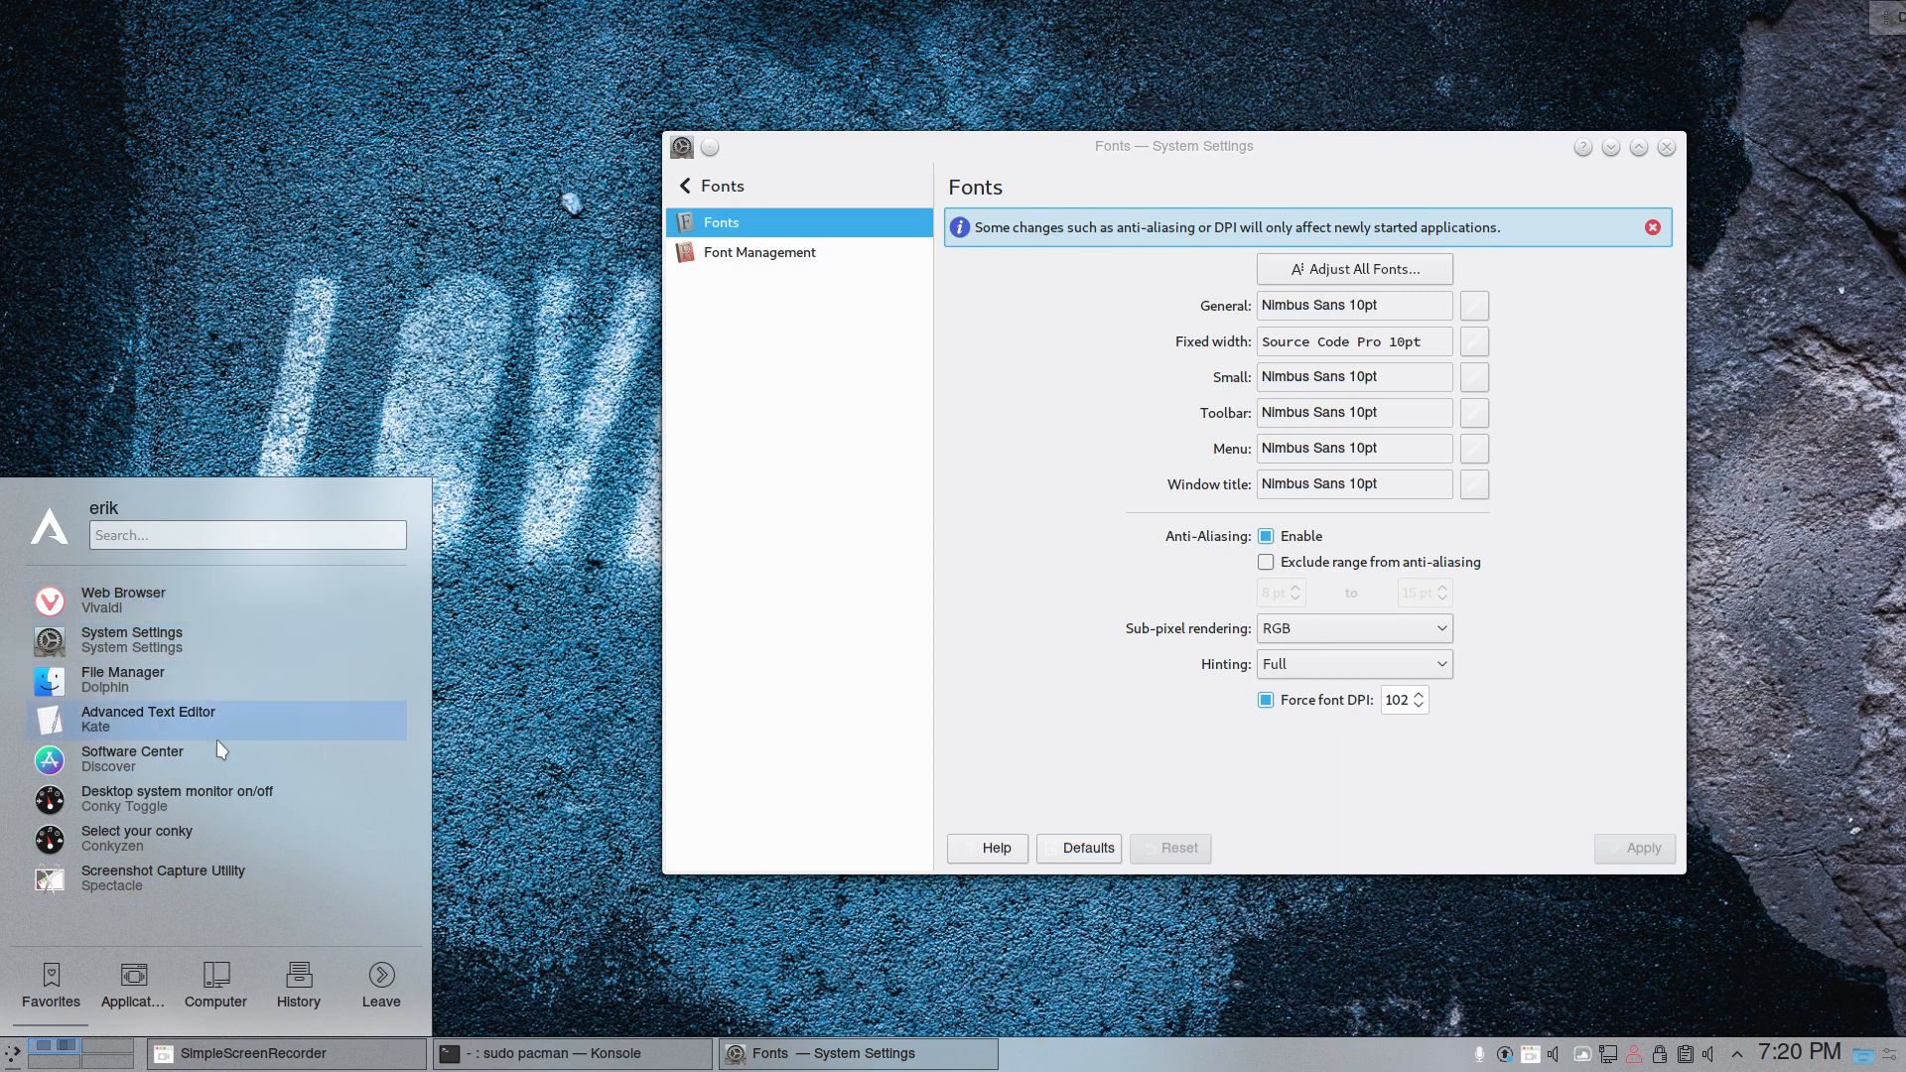
left_click(1048, 343)
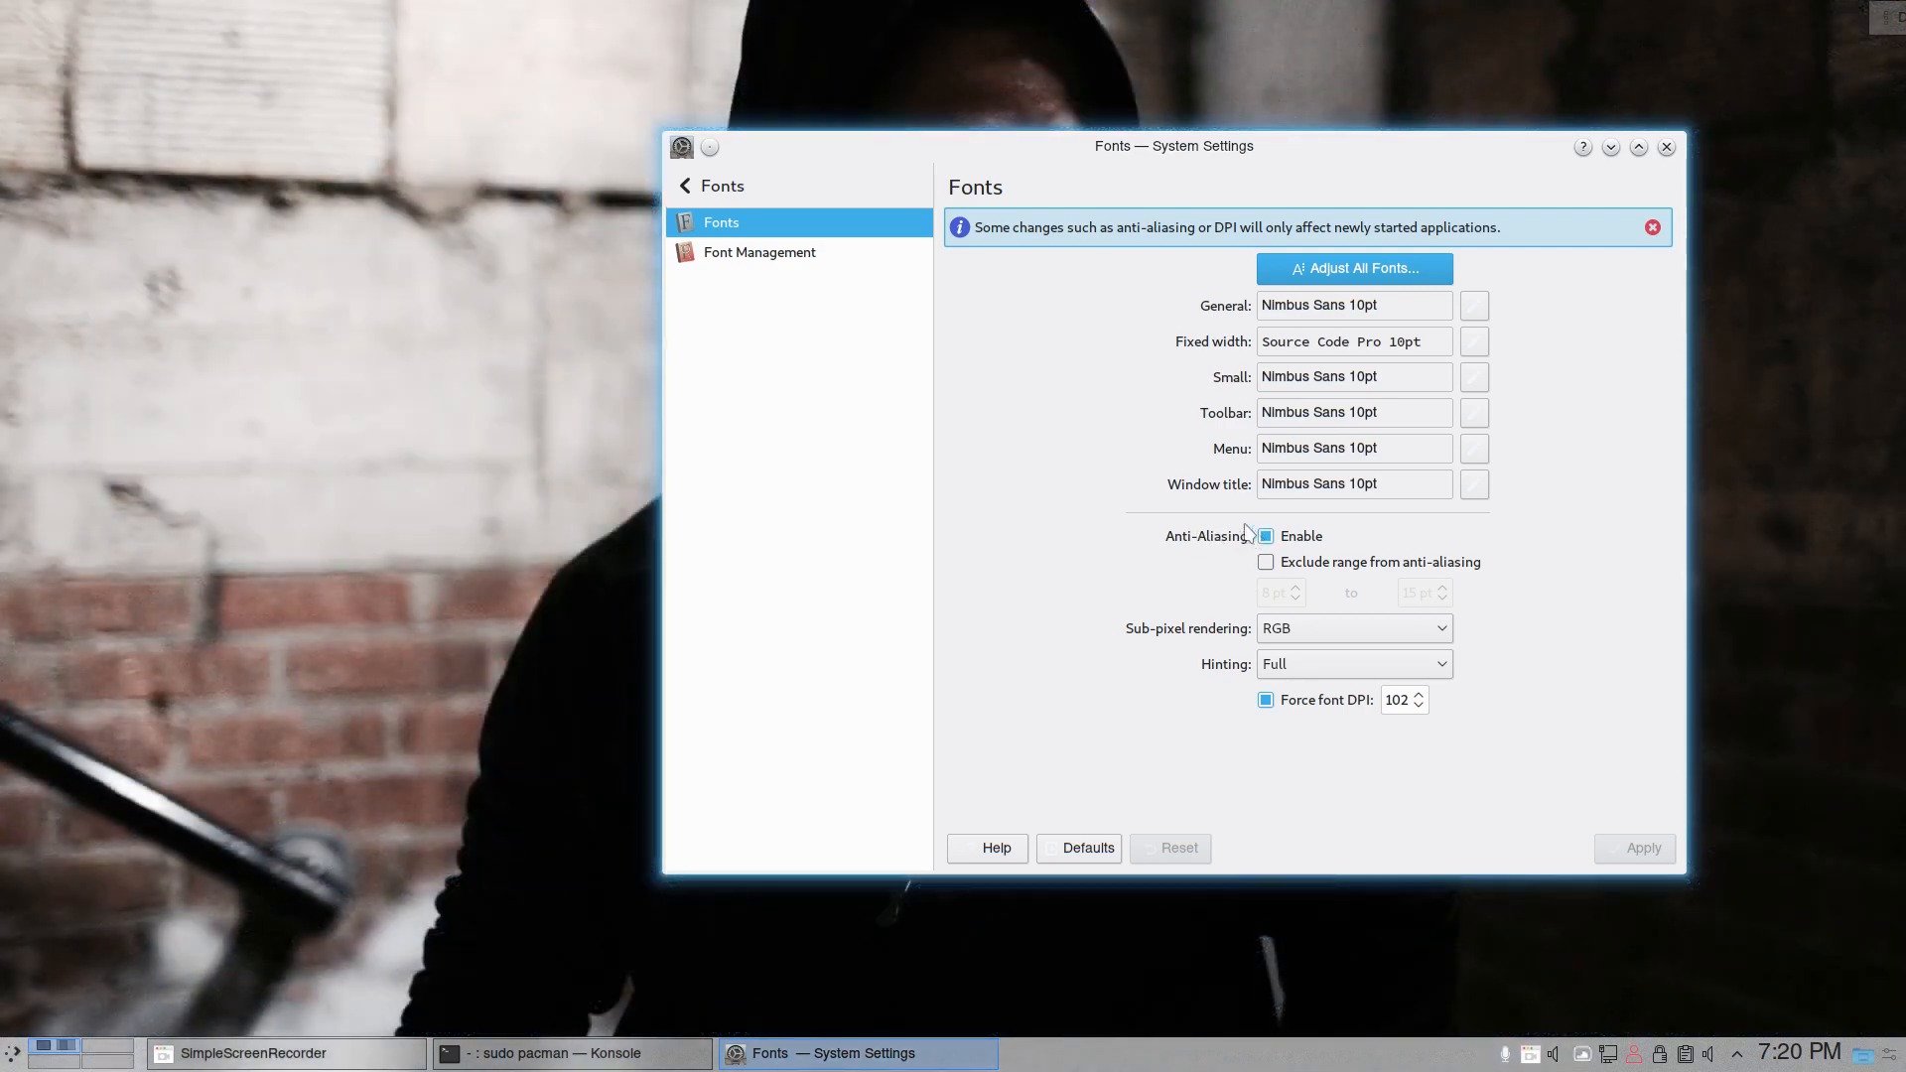
left_click_drag(1213, 167, 987, 109)
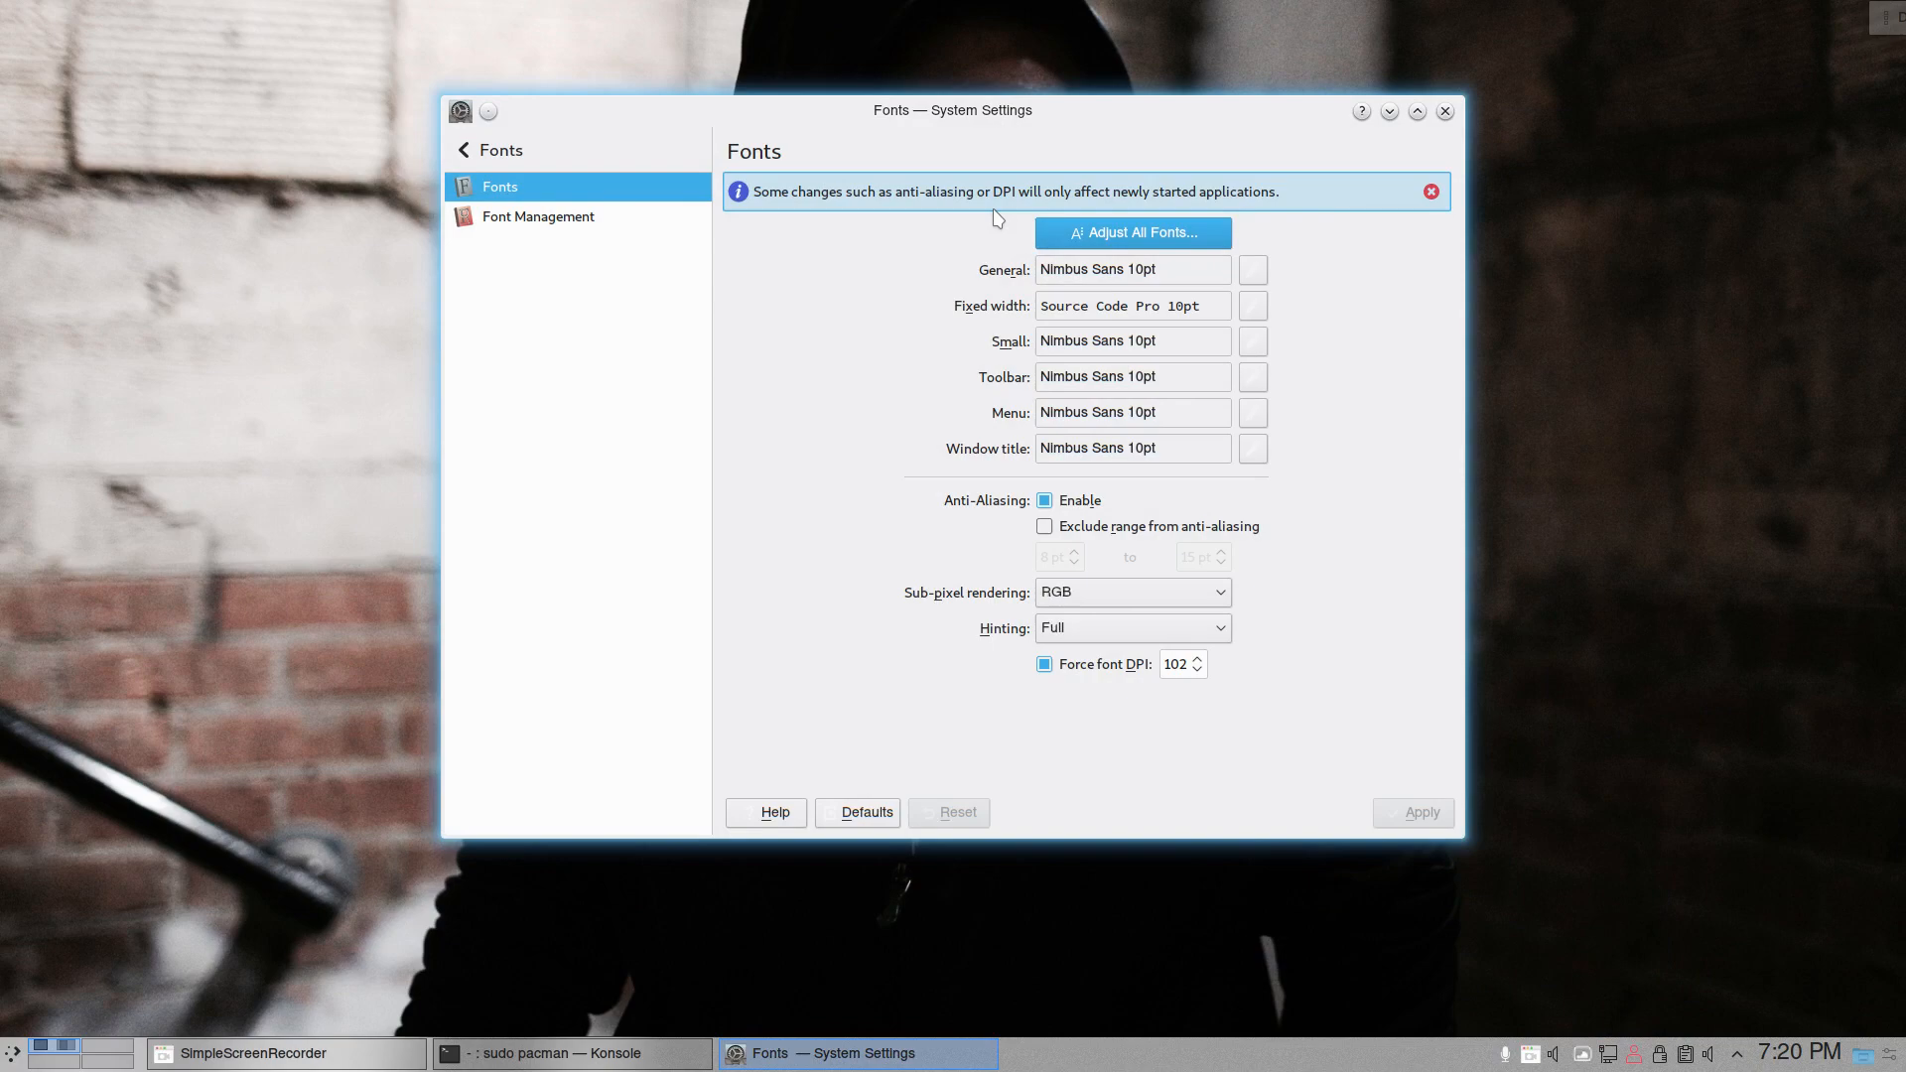
left_click_drag(962, 107, 1023, 129)
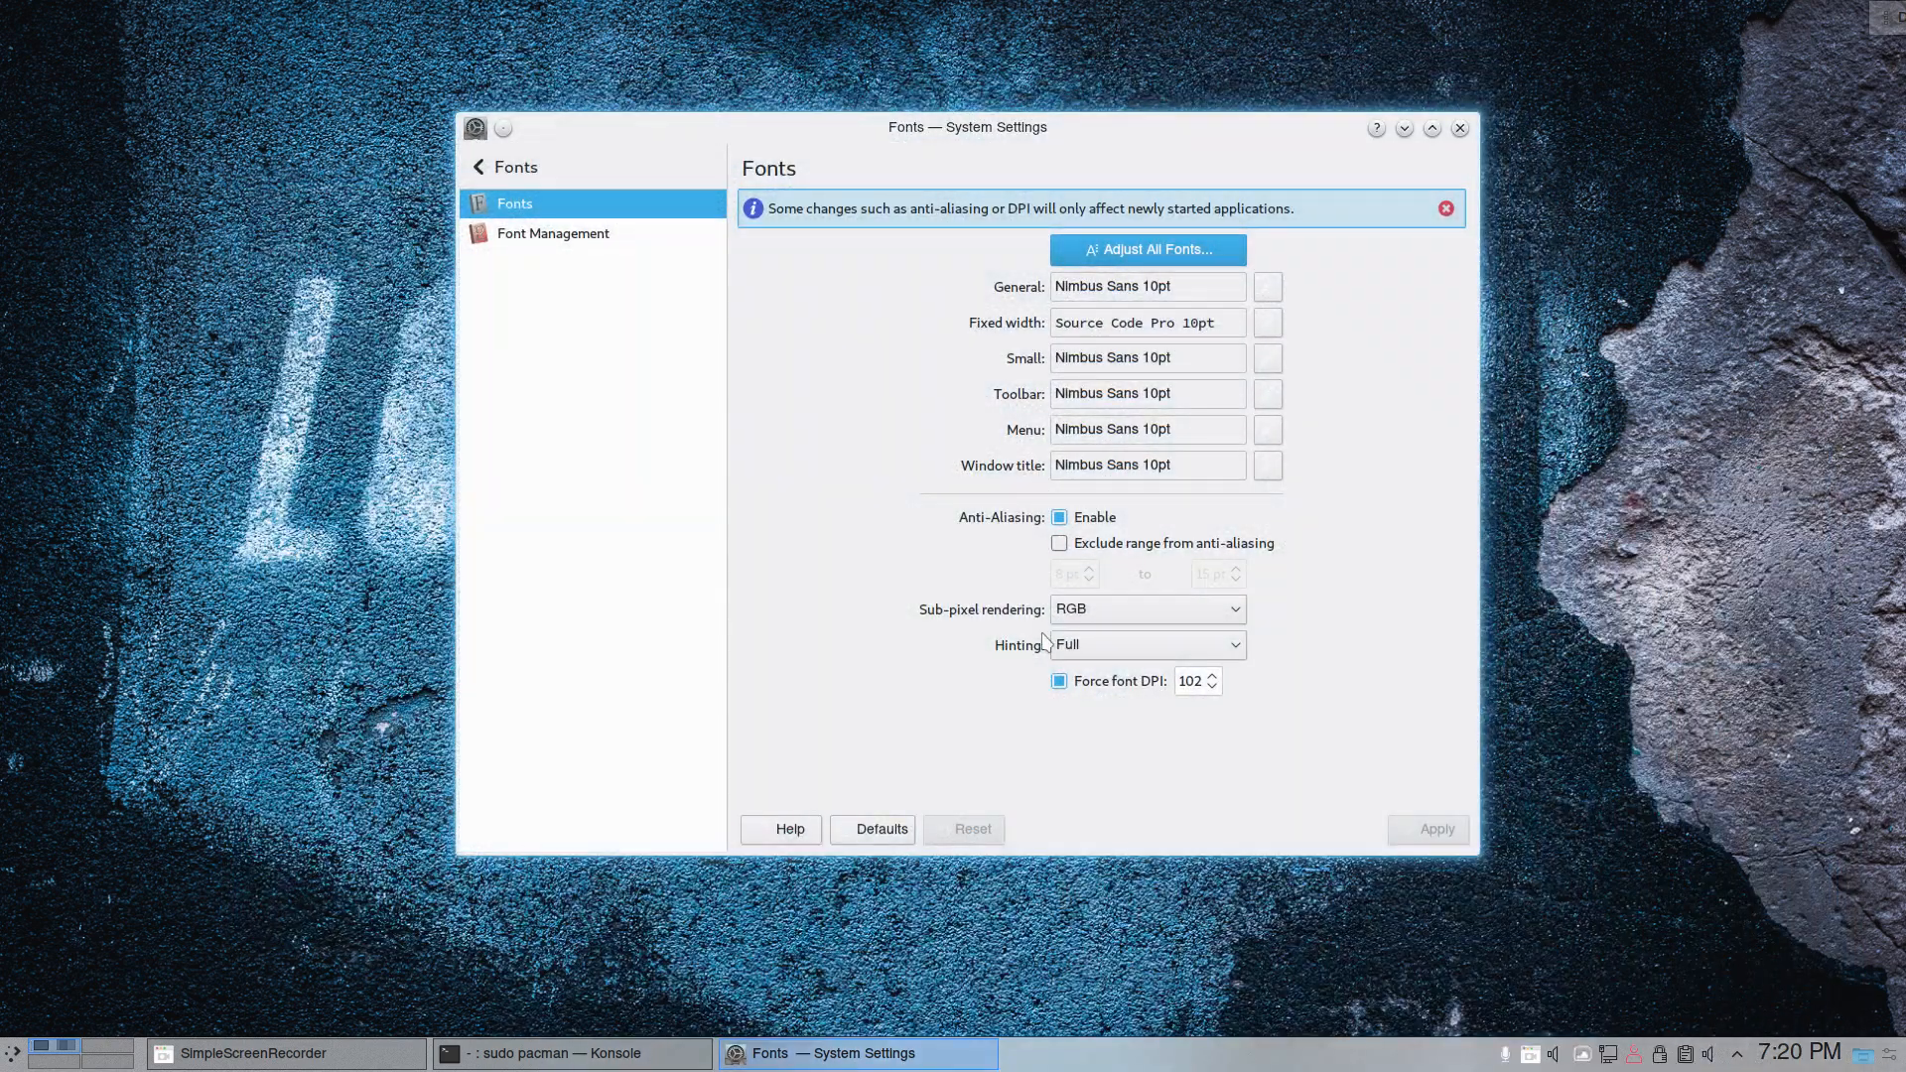
left_click(1083, 655)
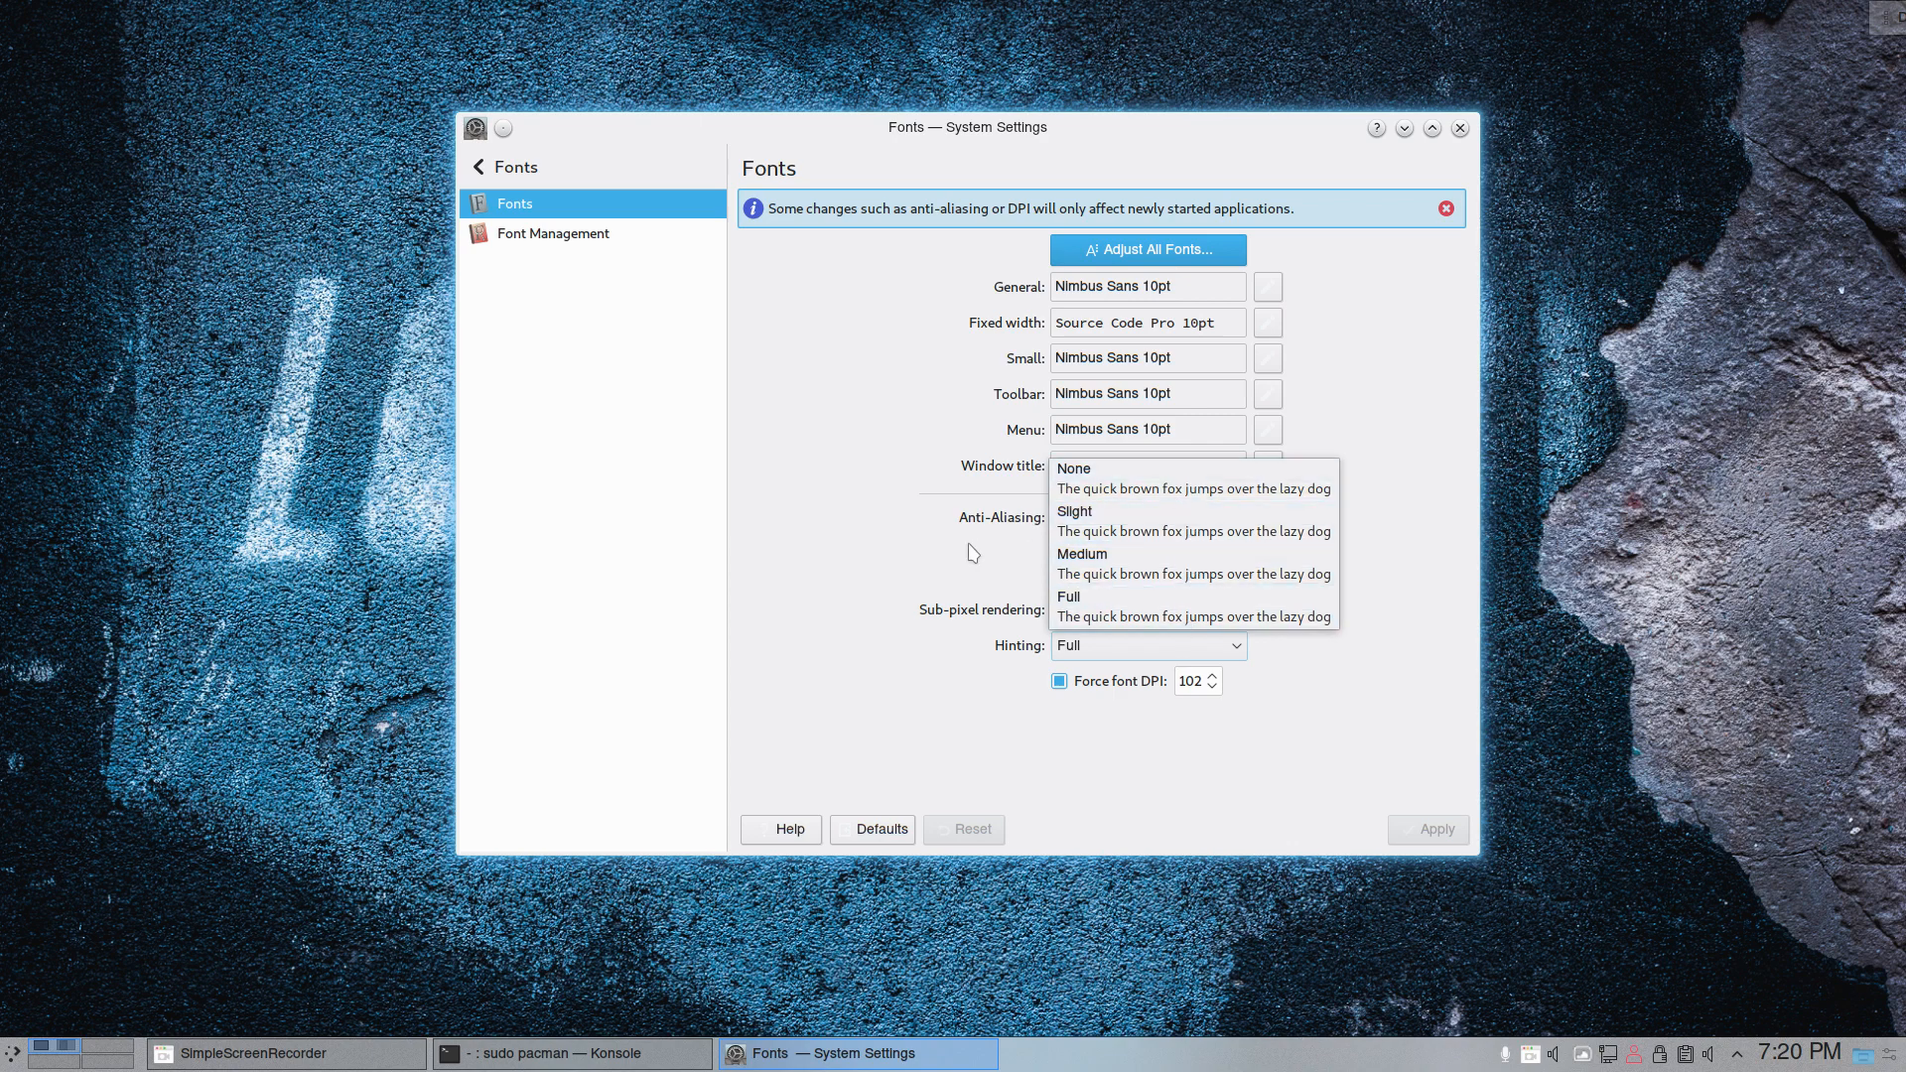
left_click(910, 554)
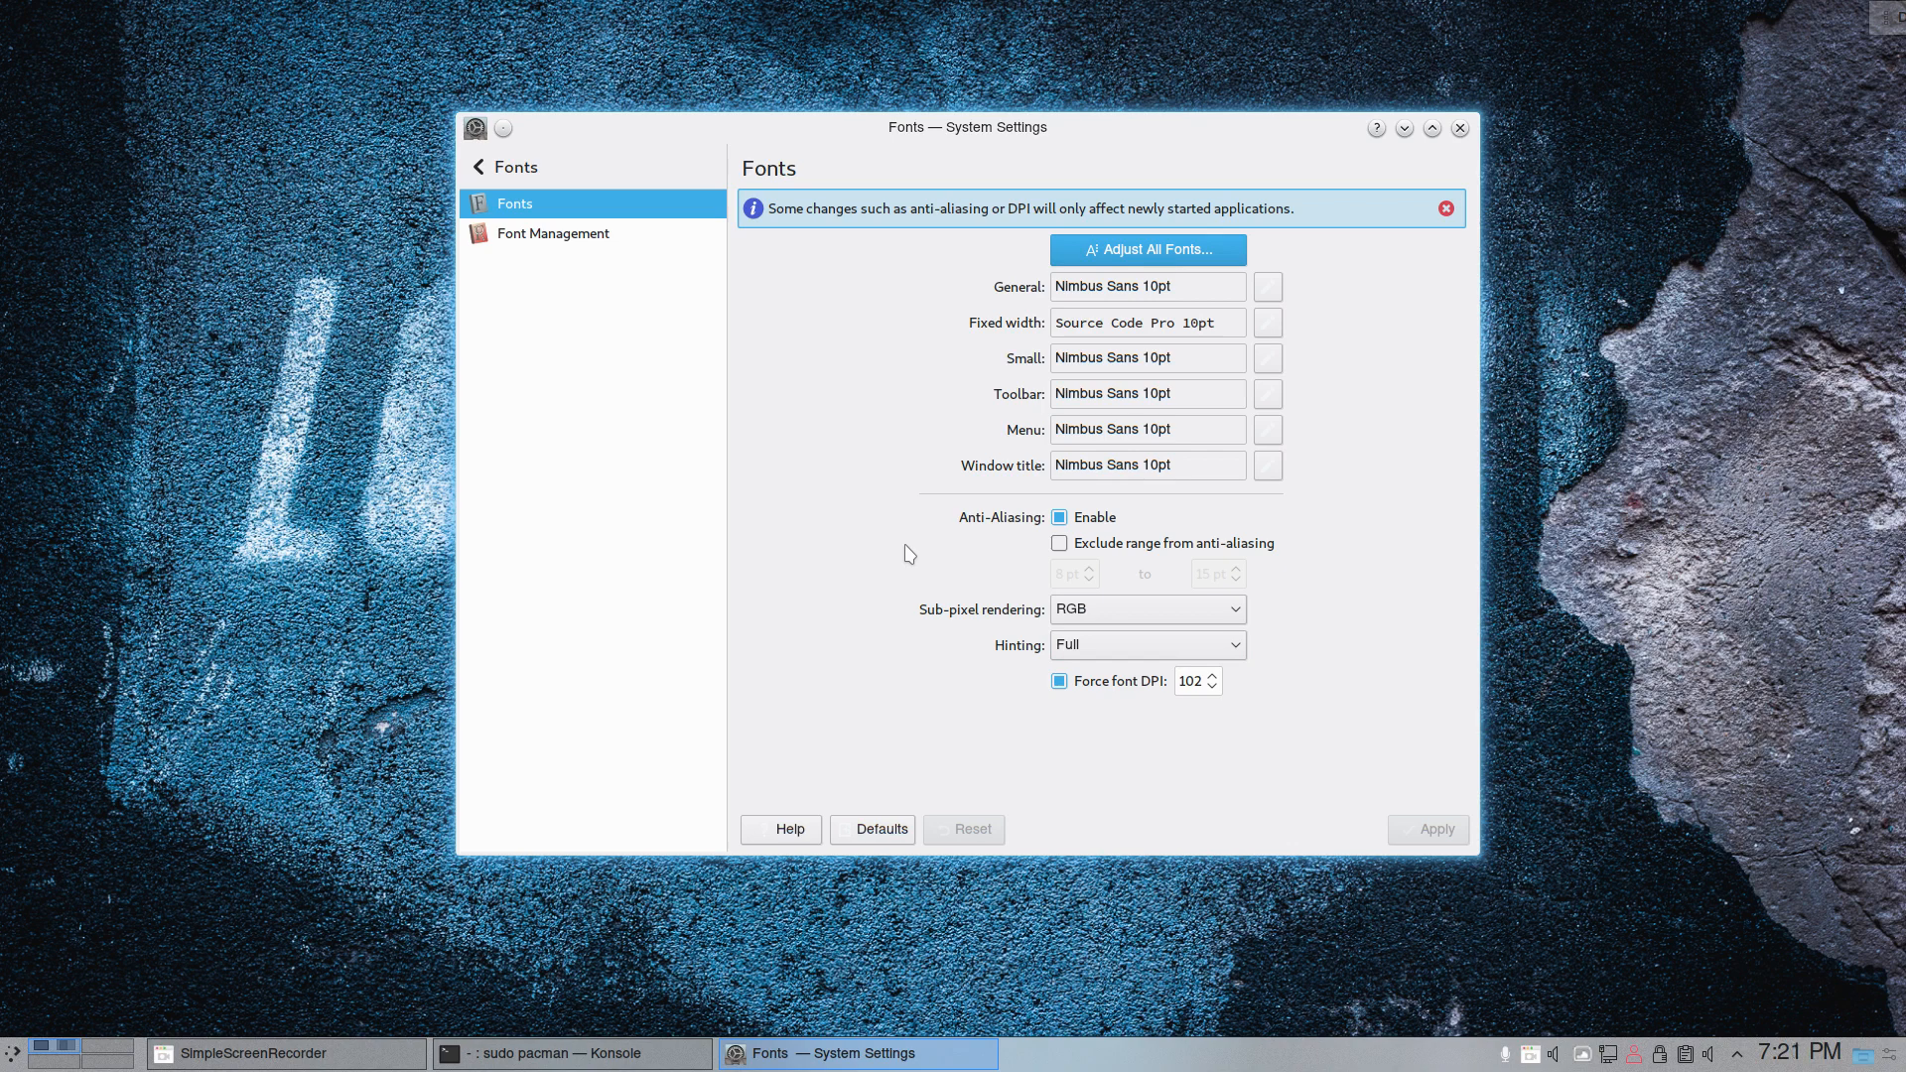
- Maximize the System Settings window and browse the installed icon themes
left_click(477, 165)
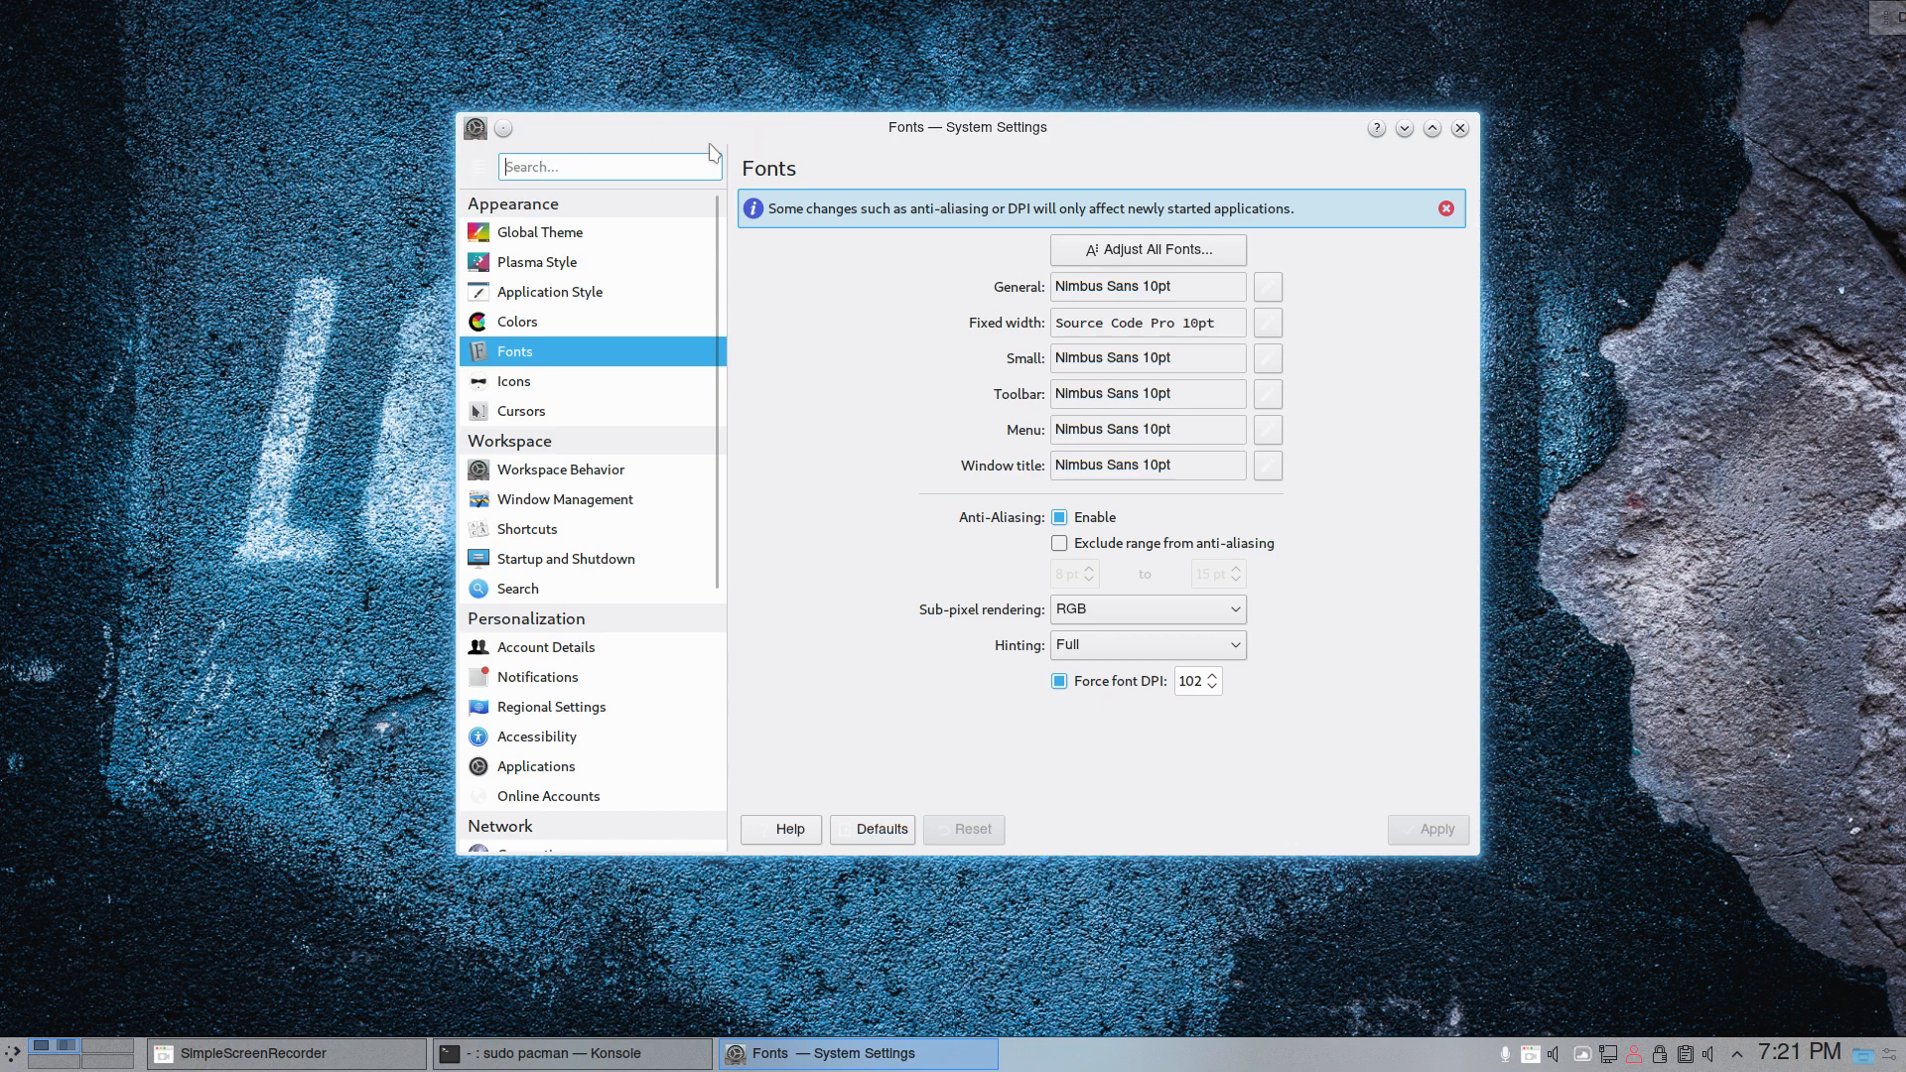
left_click(564, 348)
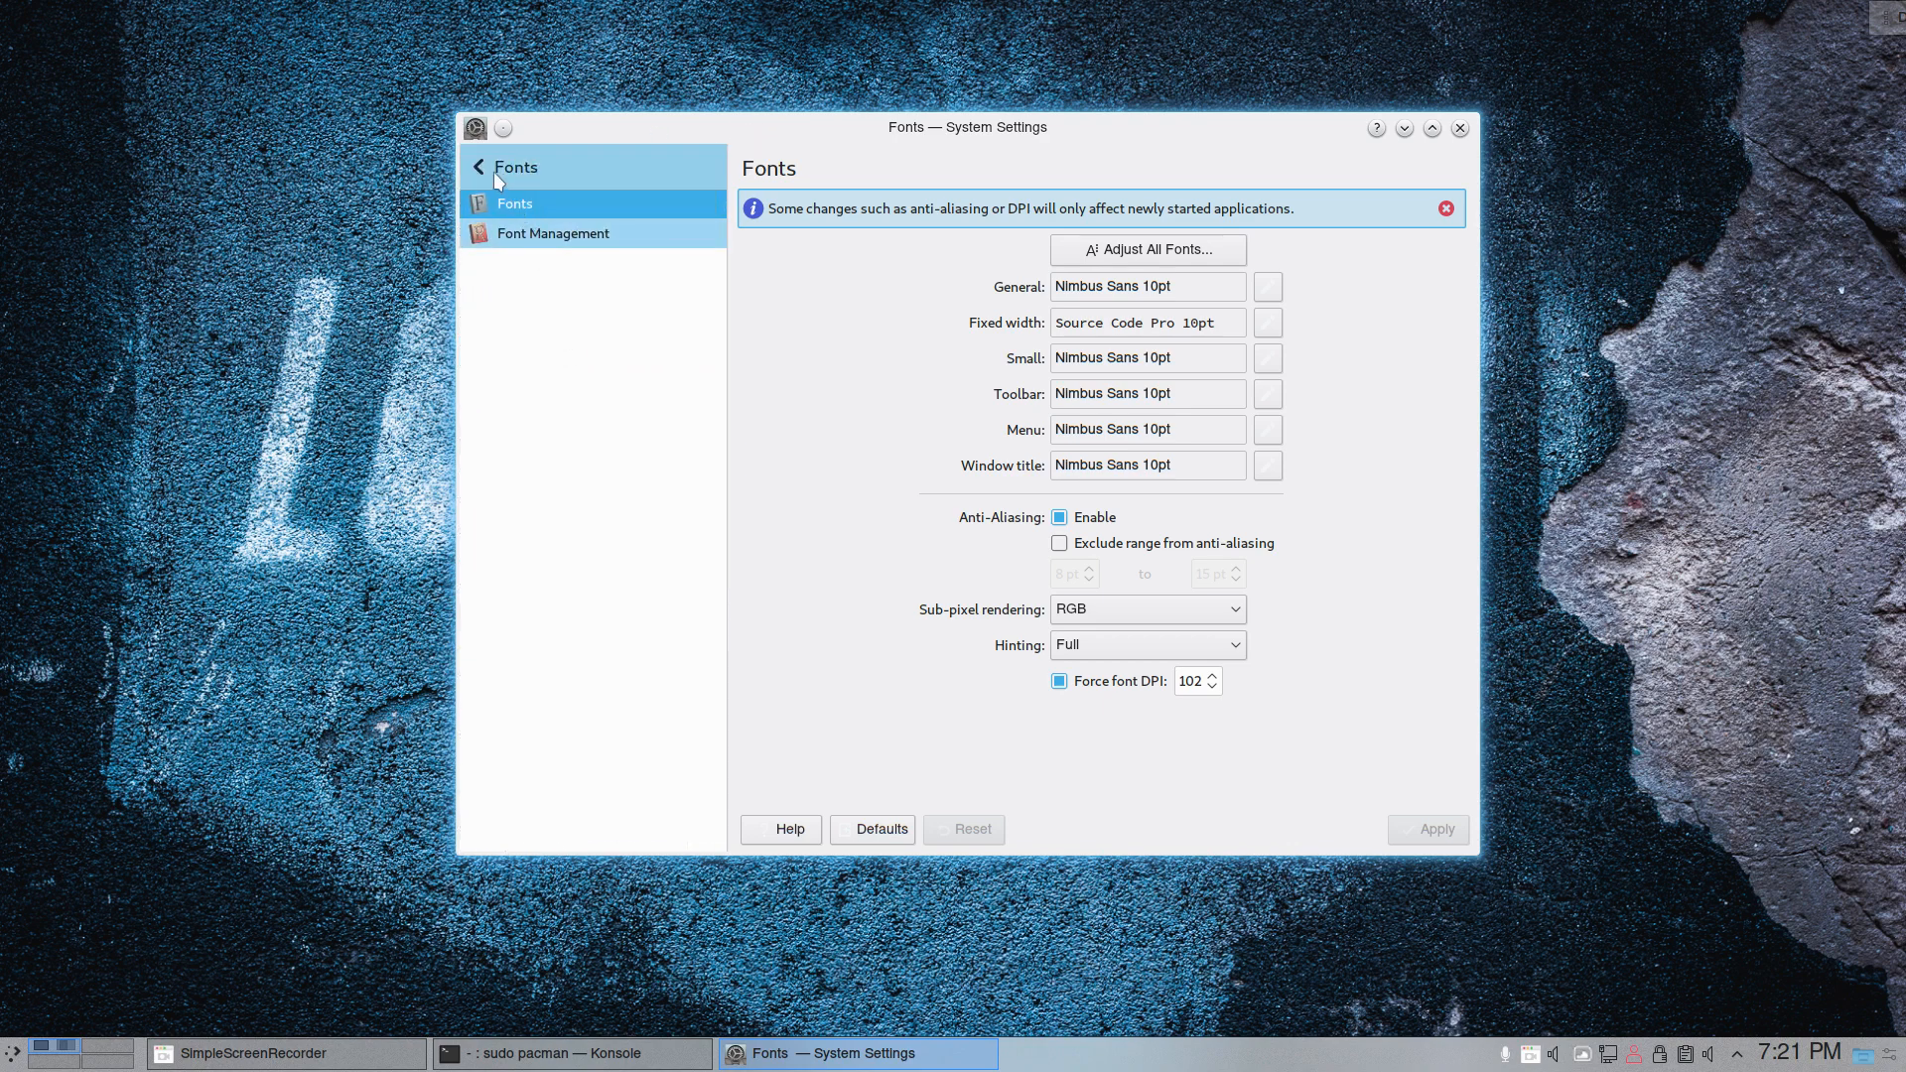
double_click(707, 127)
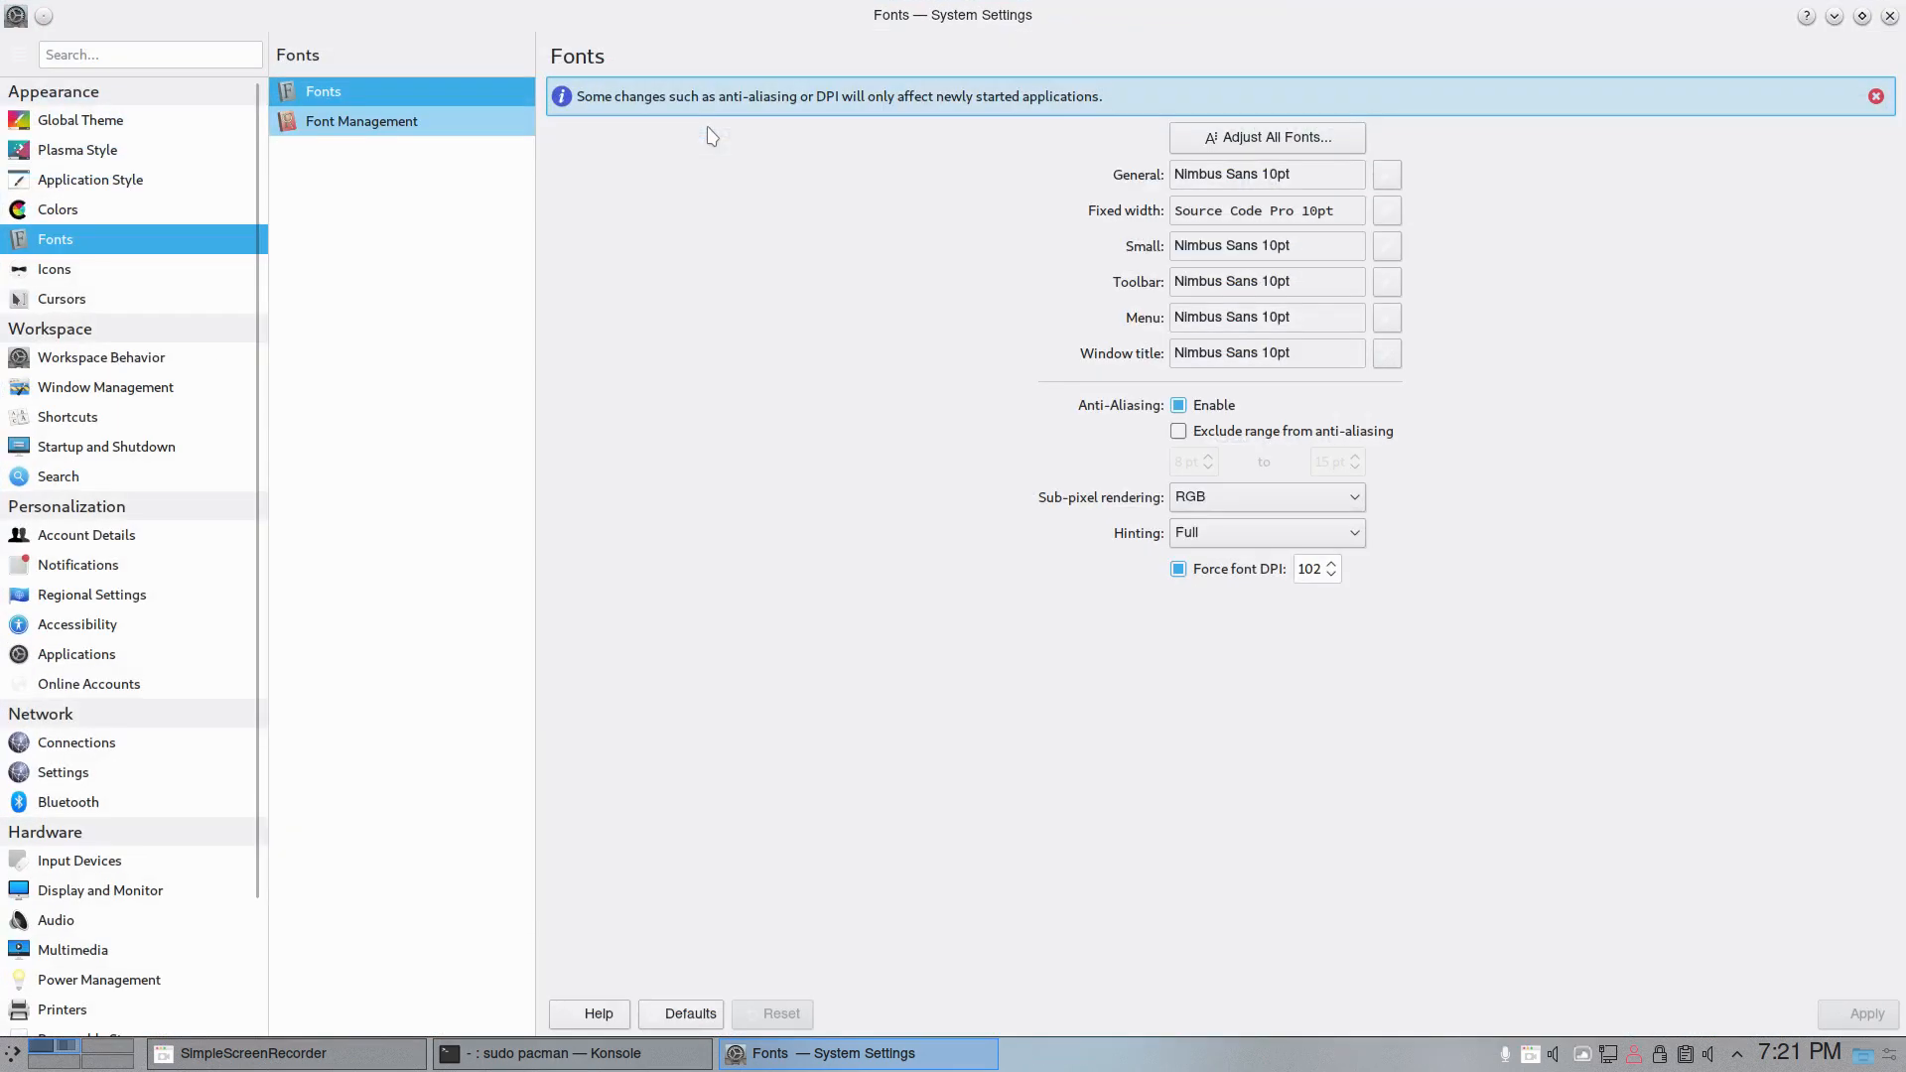
left_click(109, 283)
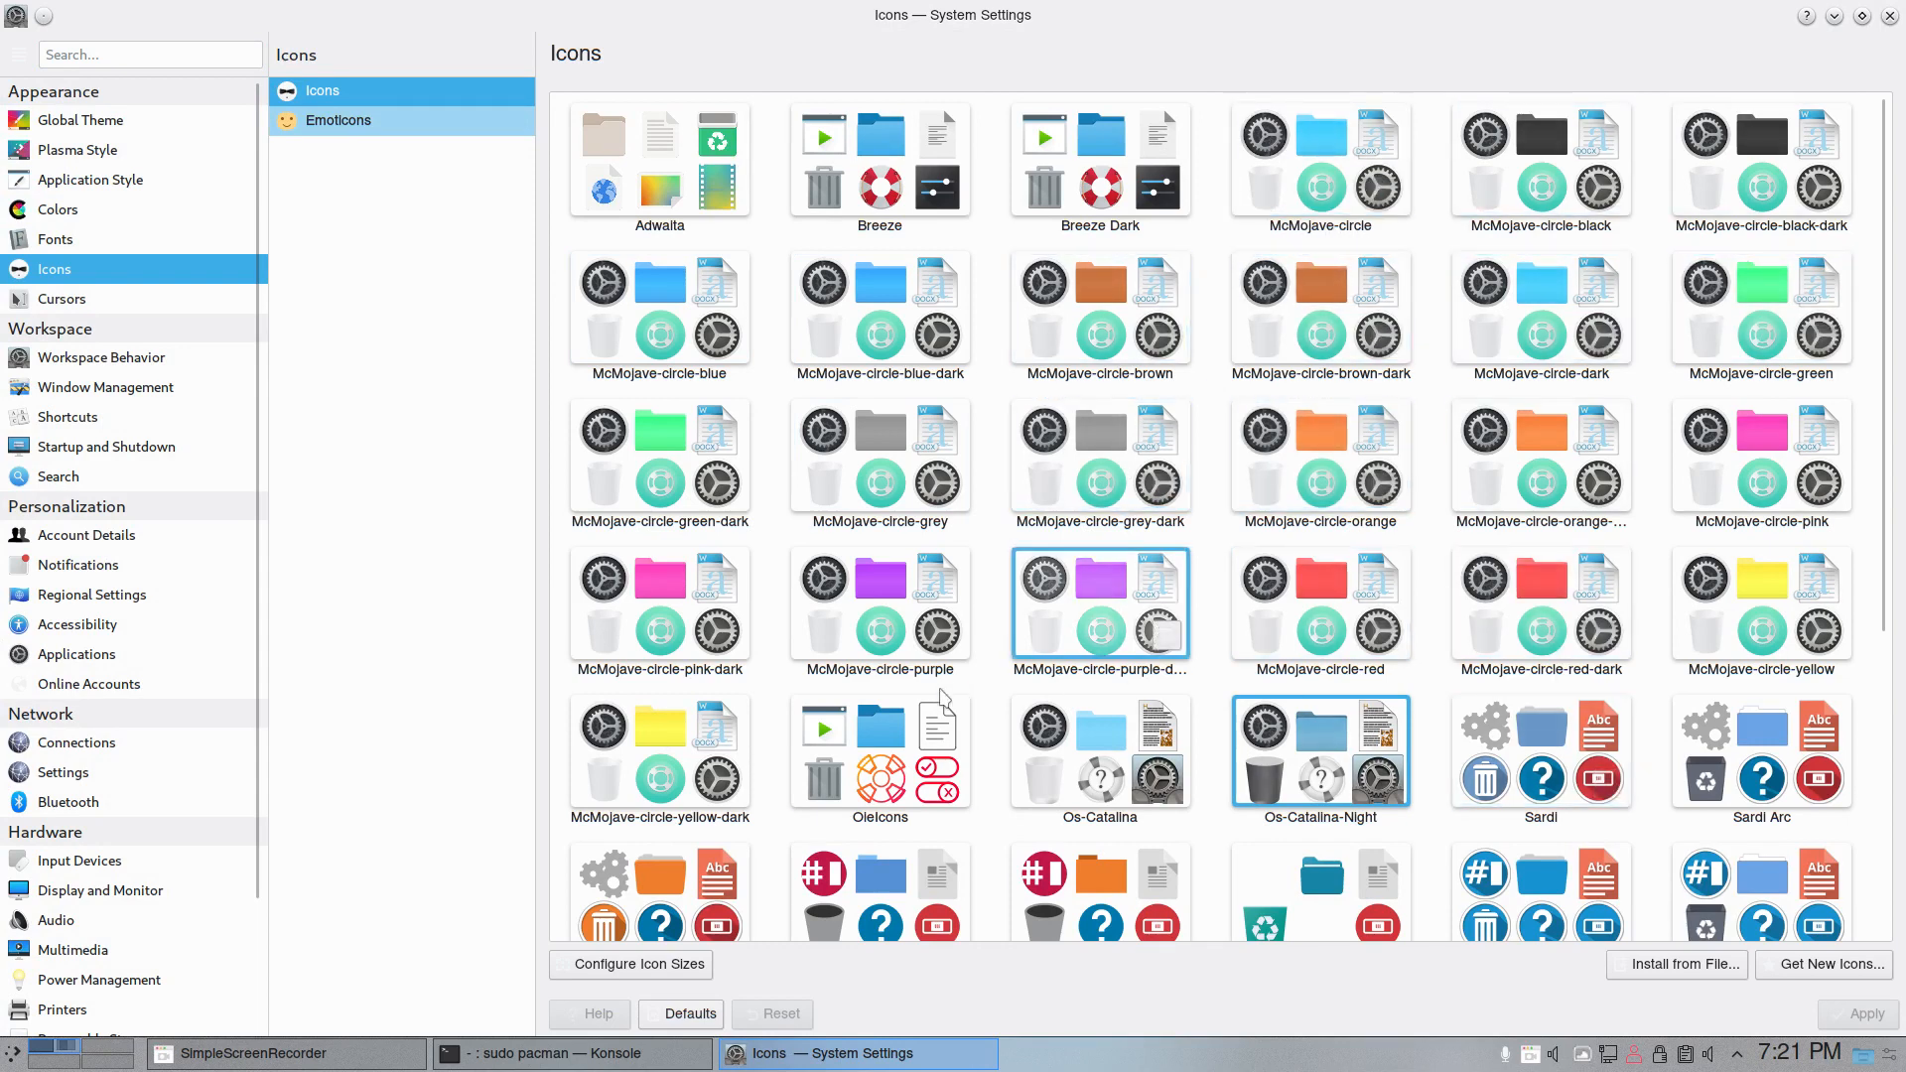
scroll(1271, 906, "down", 1)
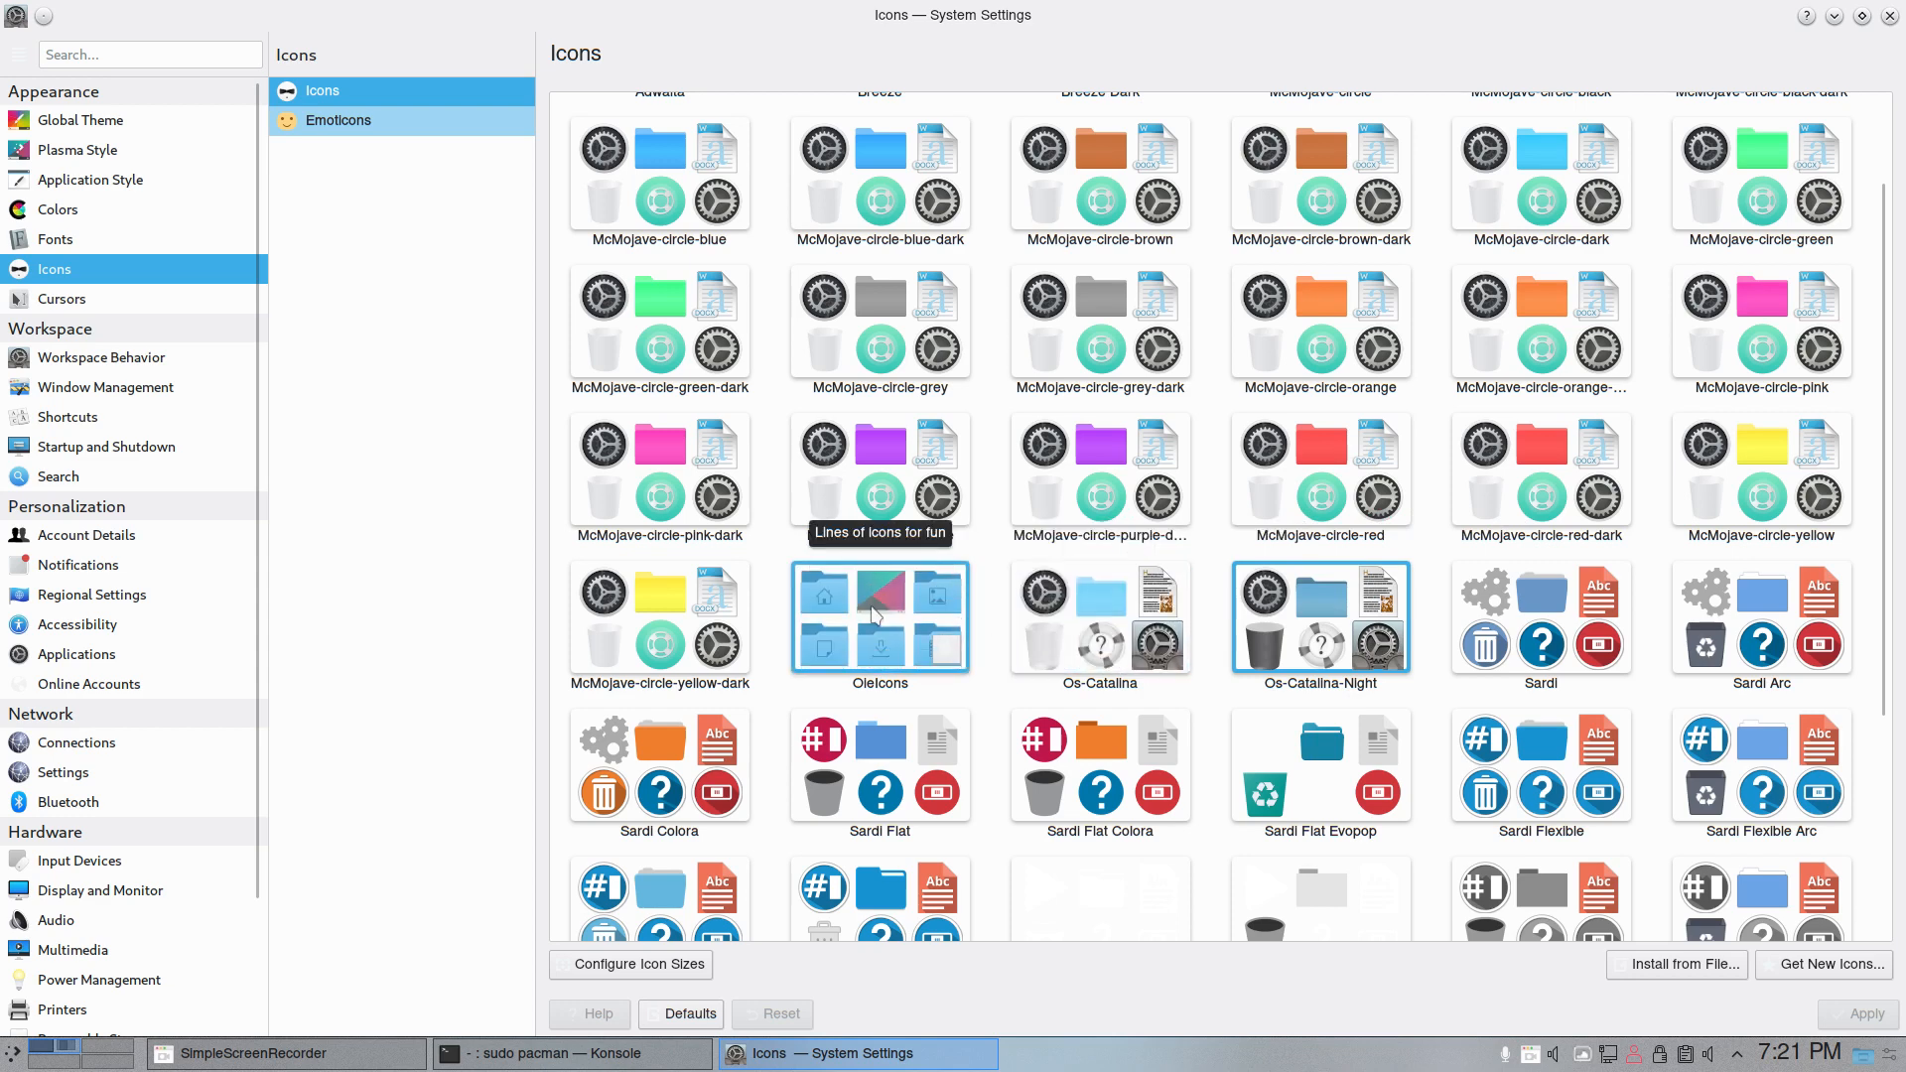
- Browse all application categories in the application launcher and try to open the Development category
left_click(12, 1052)
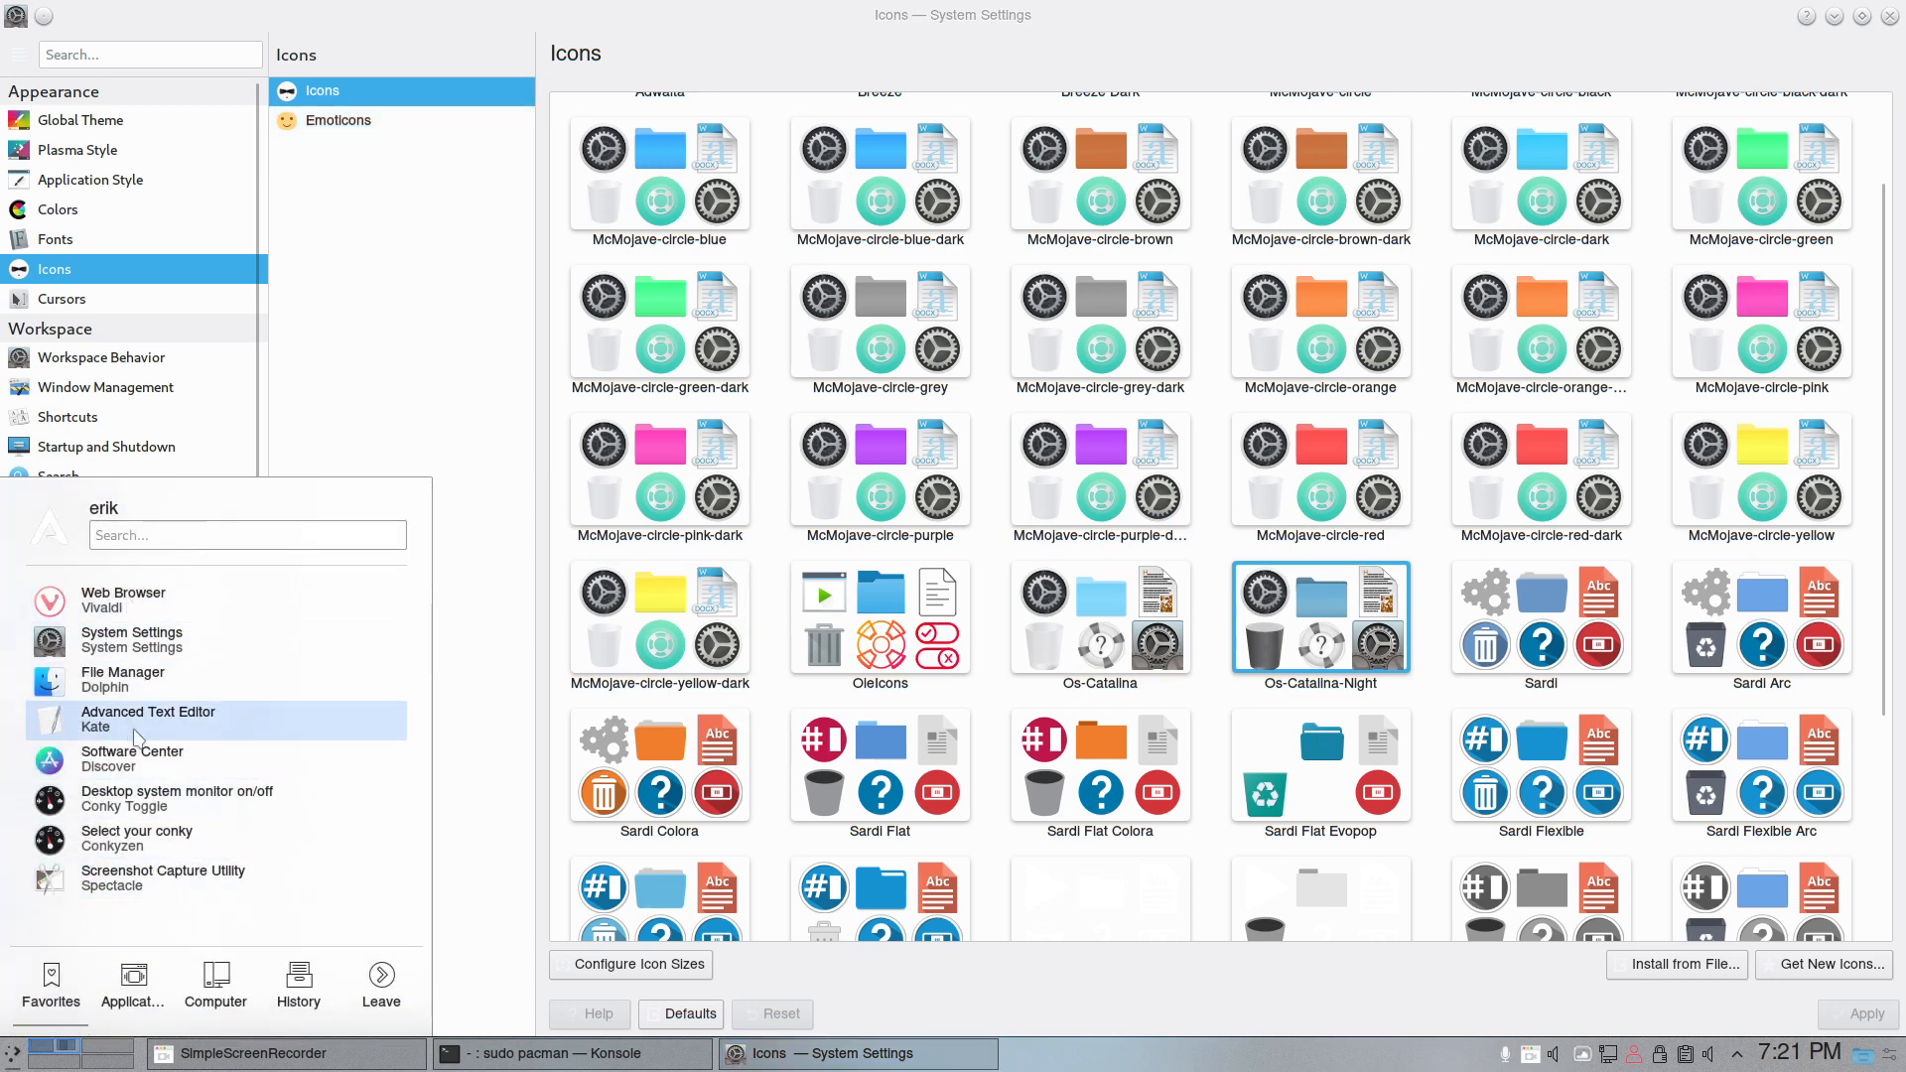
left_click(133, 978)
scroll(158, 830, "down", 1)
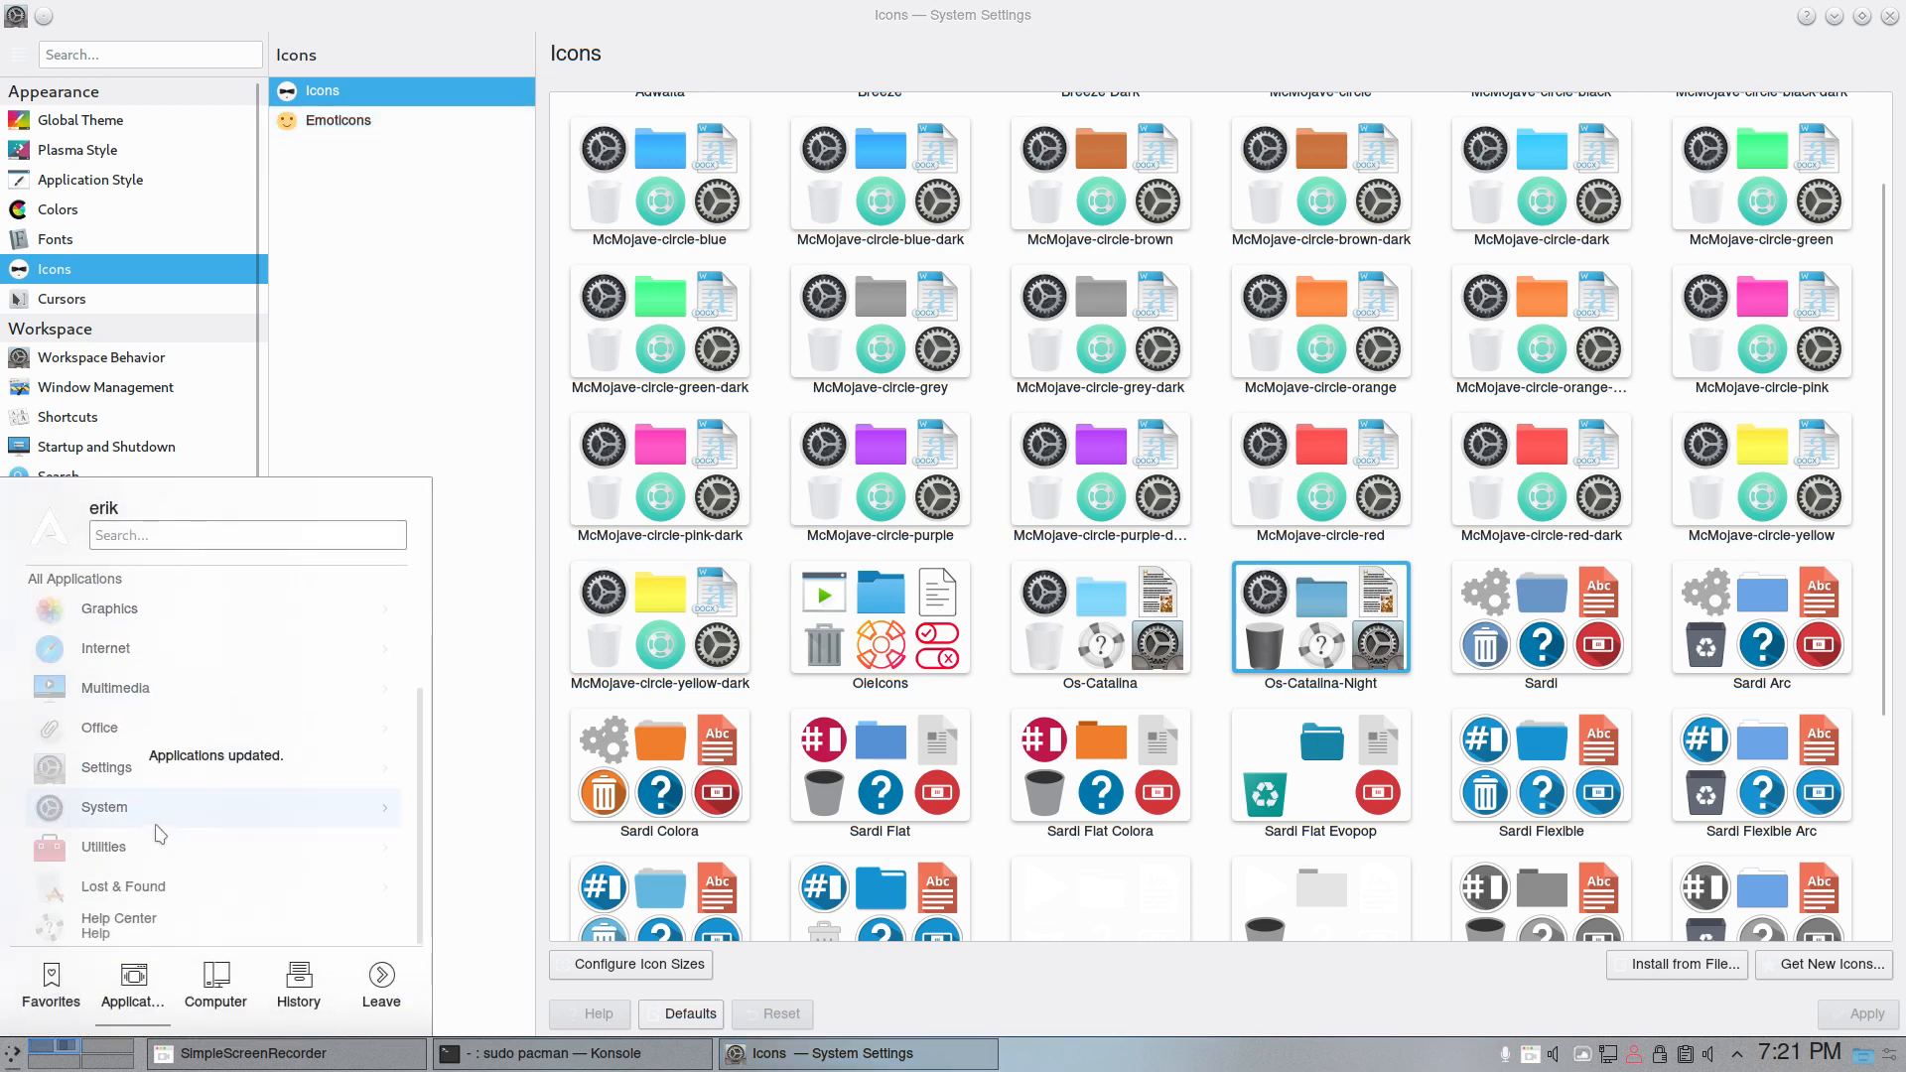
scroll(157, 831, "down", 1)
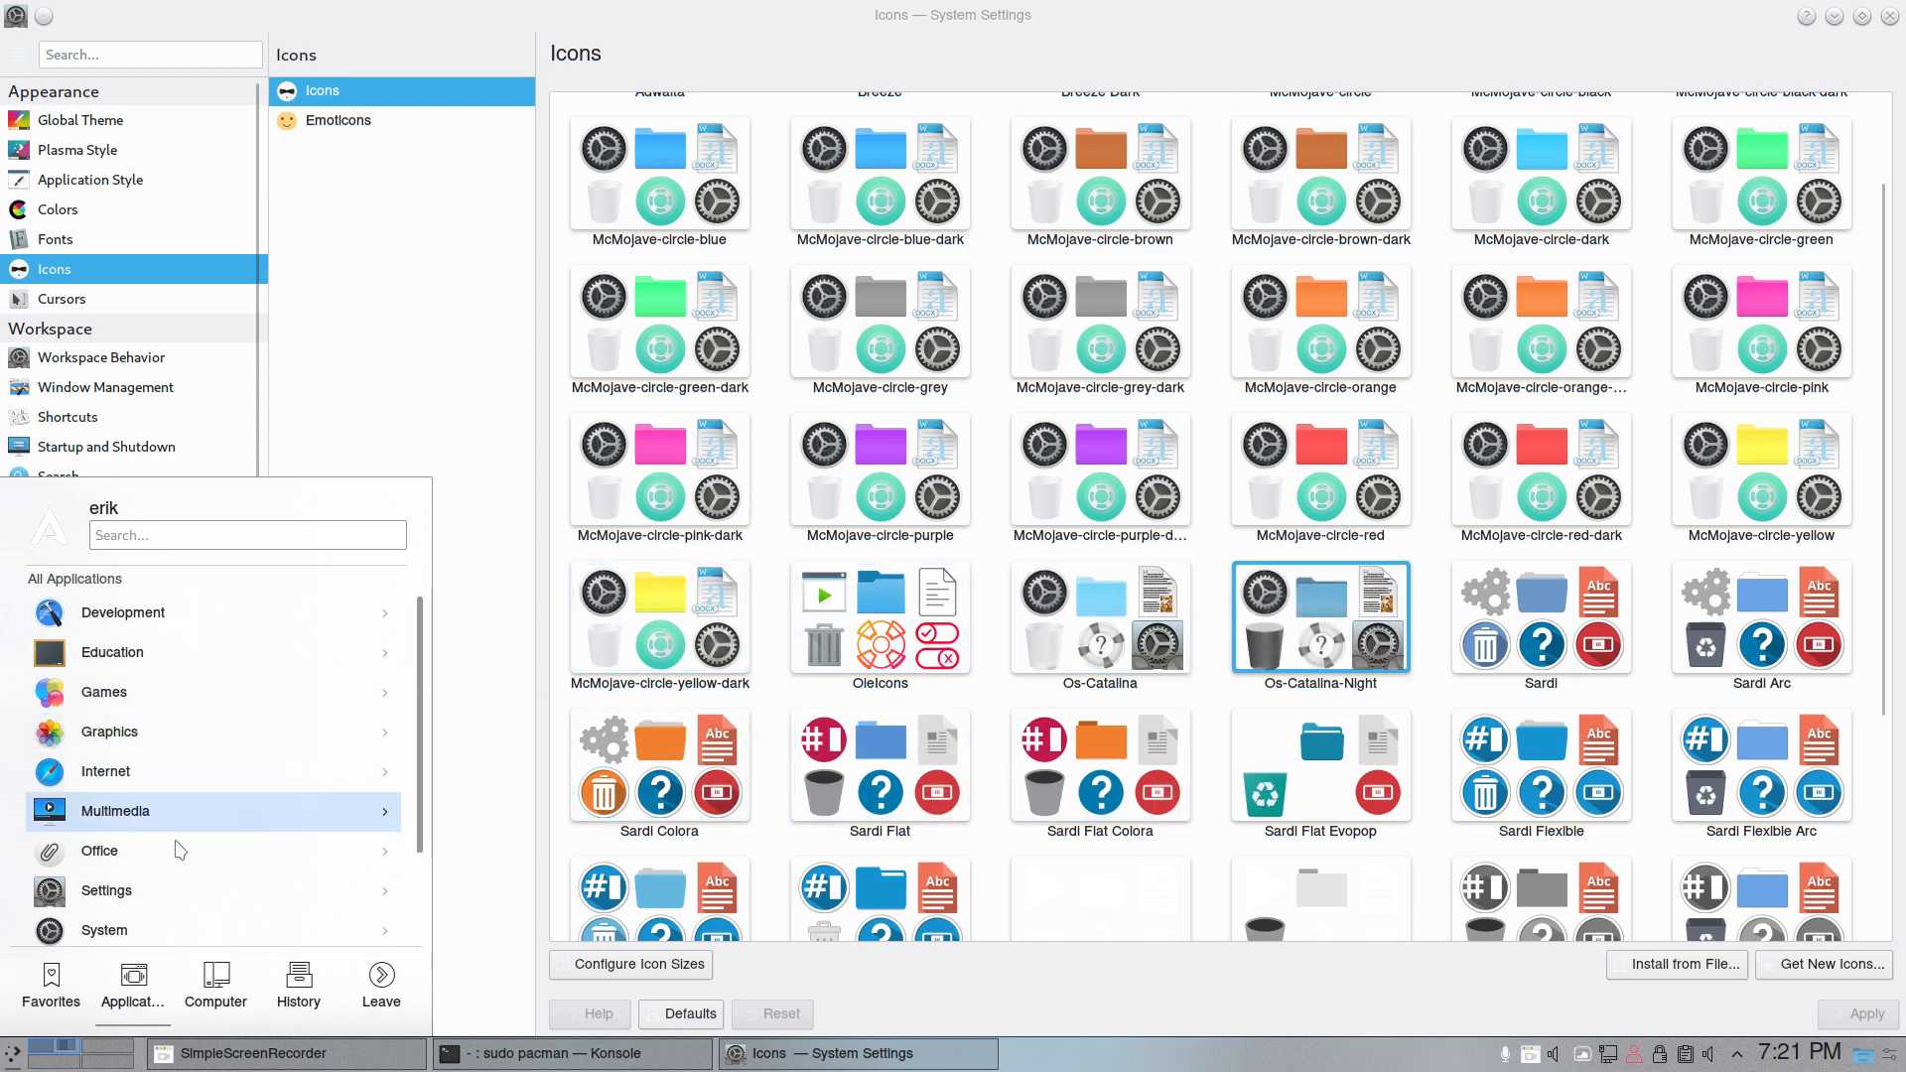
left_click(189, 623)
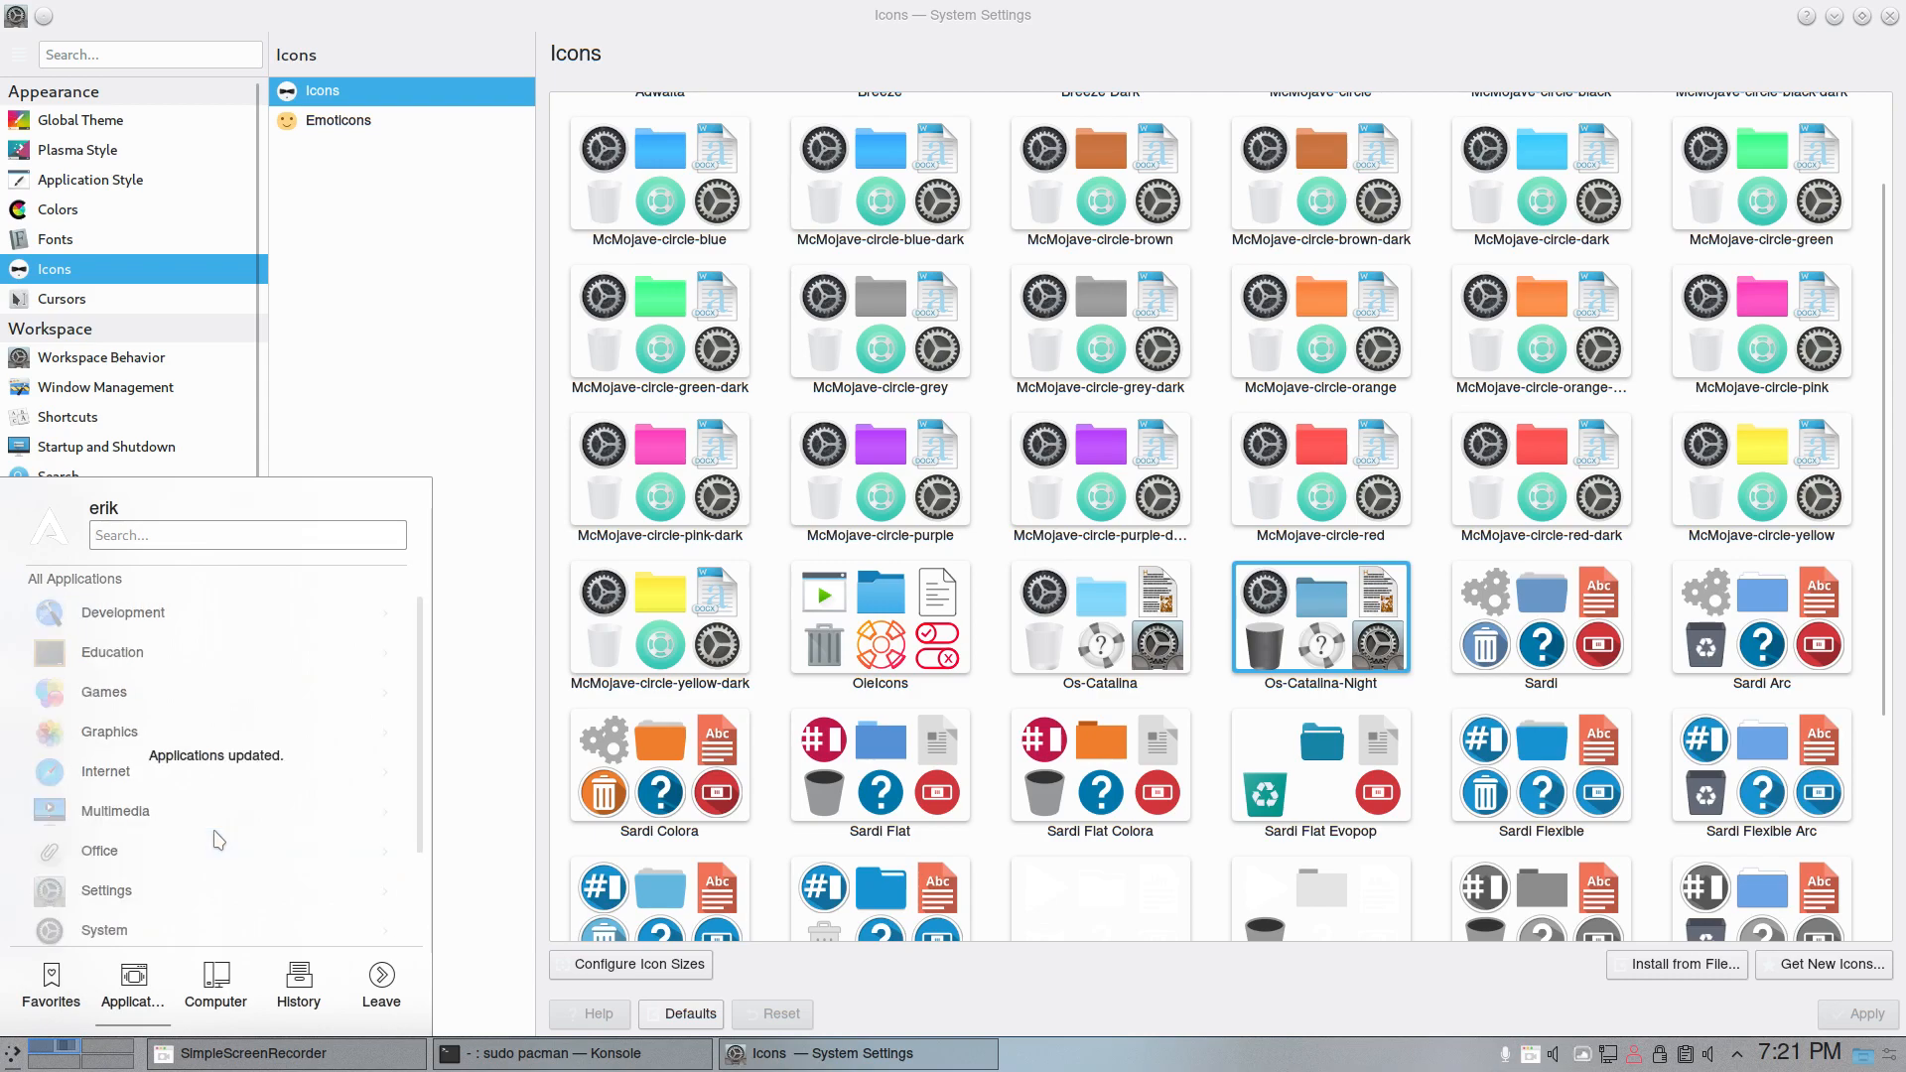
- Bring the Konsole window over from the other monitor to check the pacman upgrade progress, and move it back
left_click_drag(1905, 203, 780, 203)
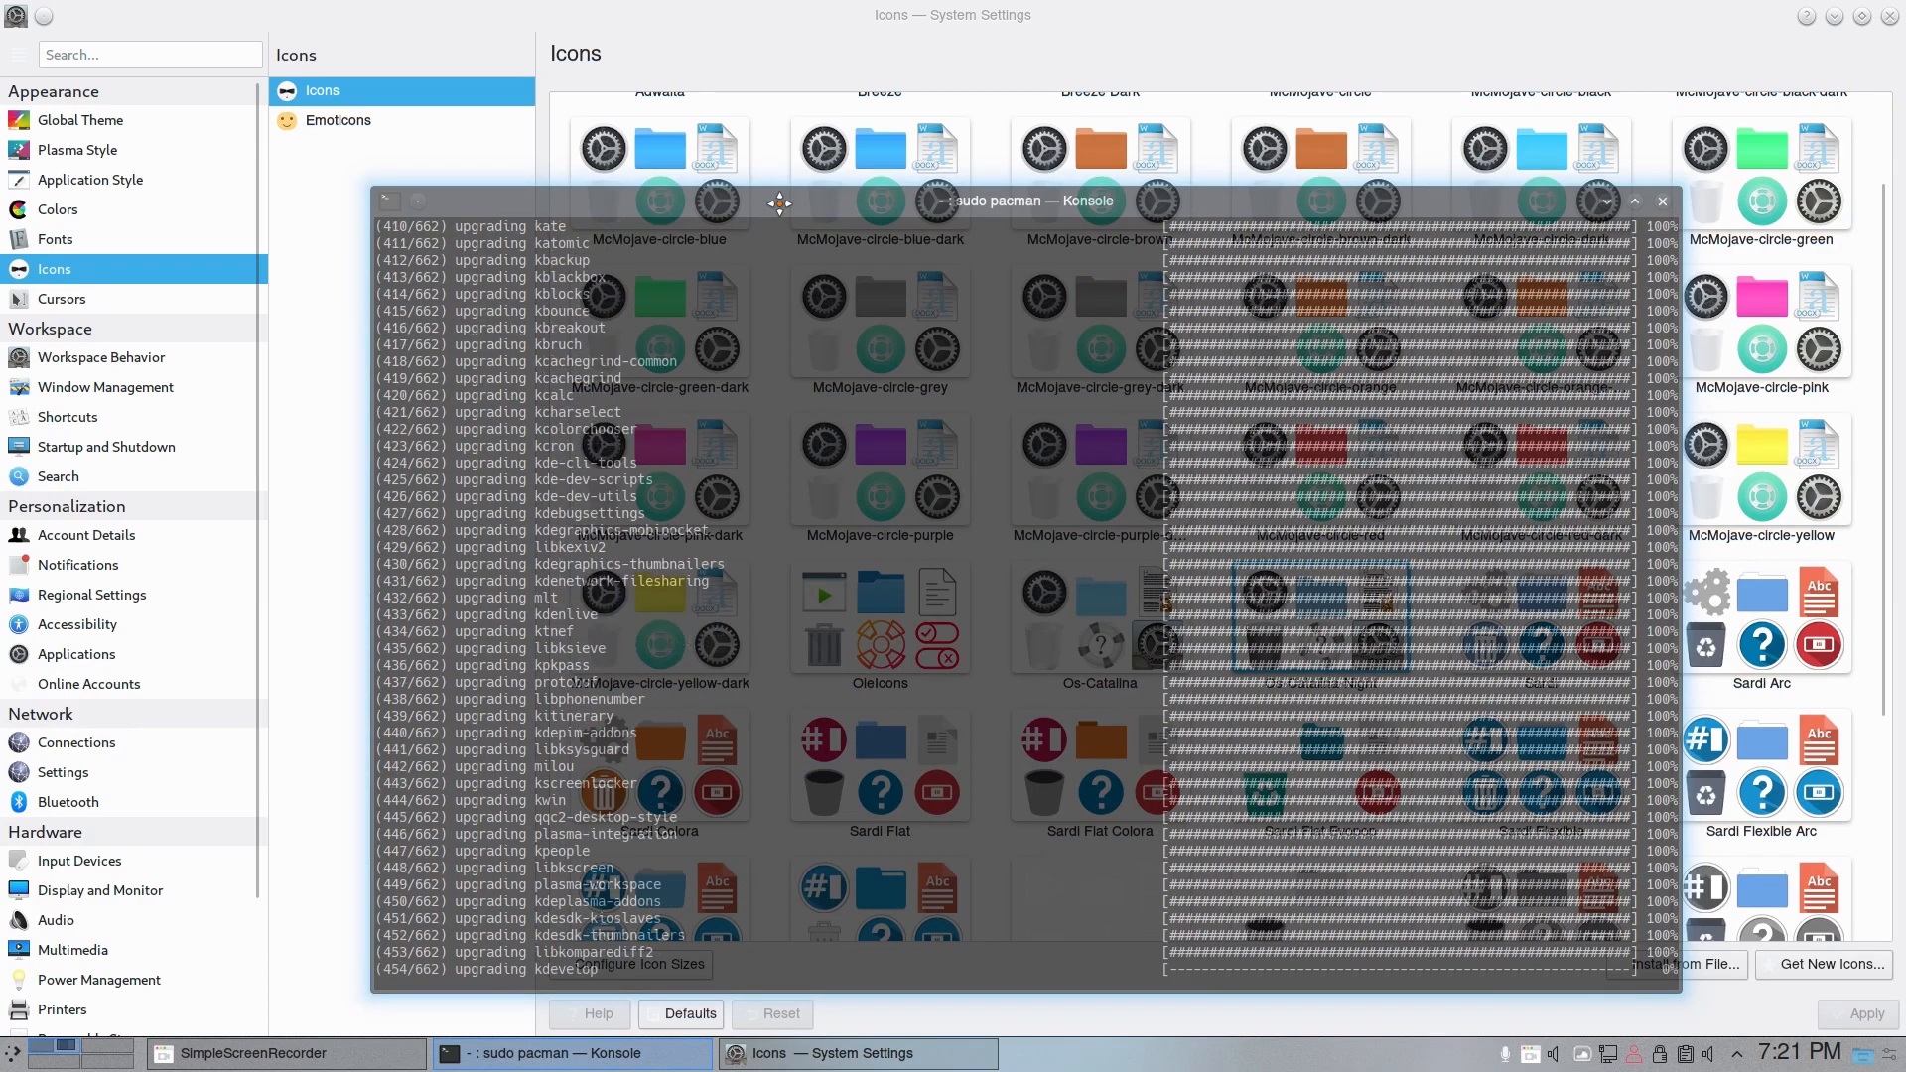
left_click_drag(780, 204, 1905, 204)
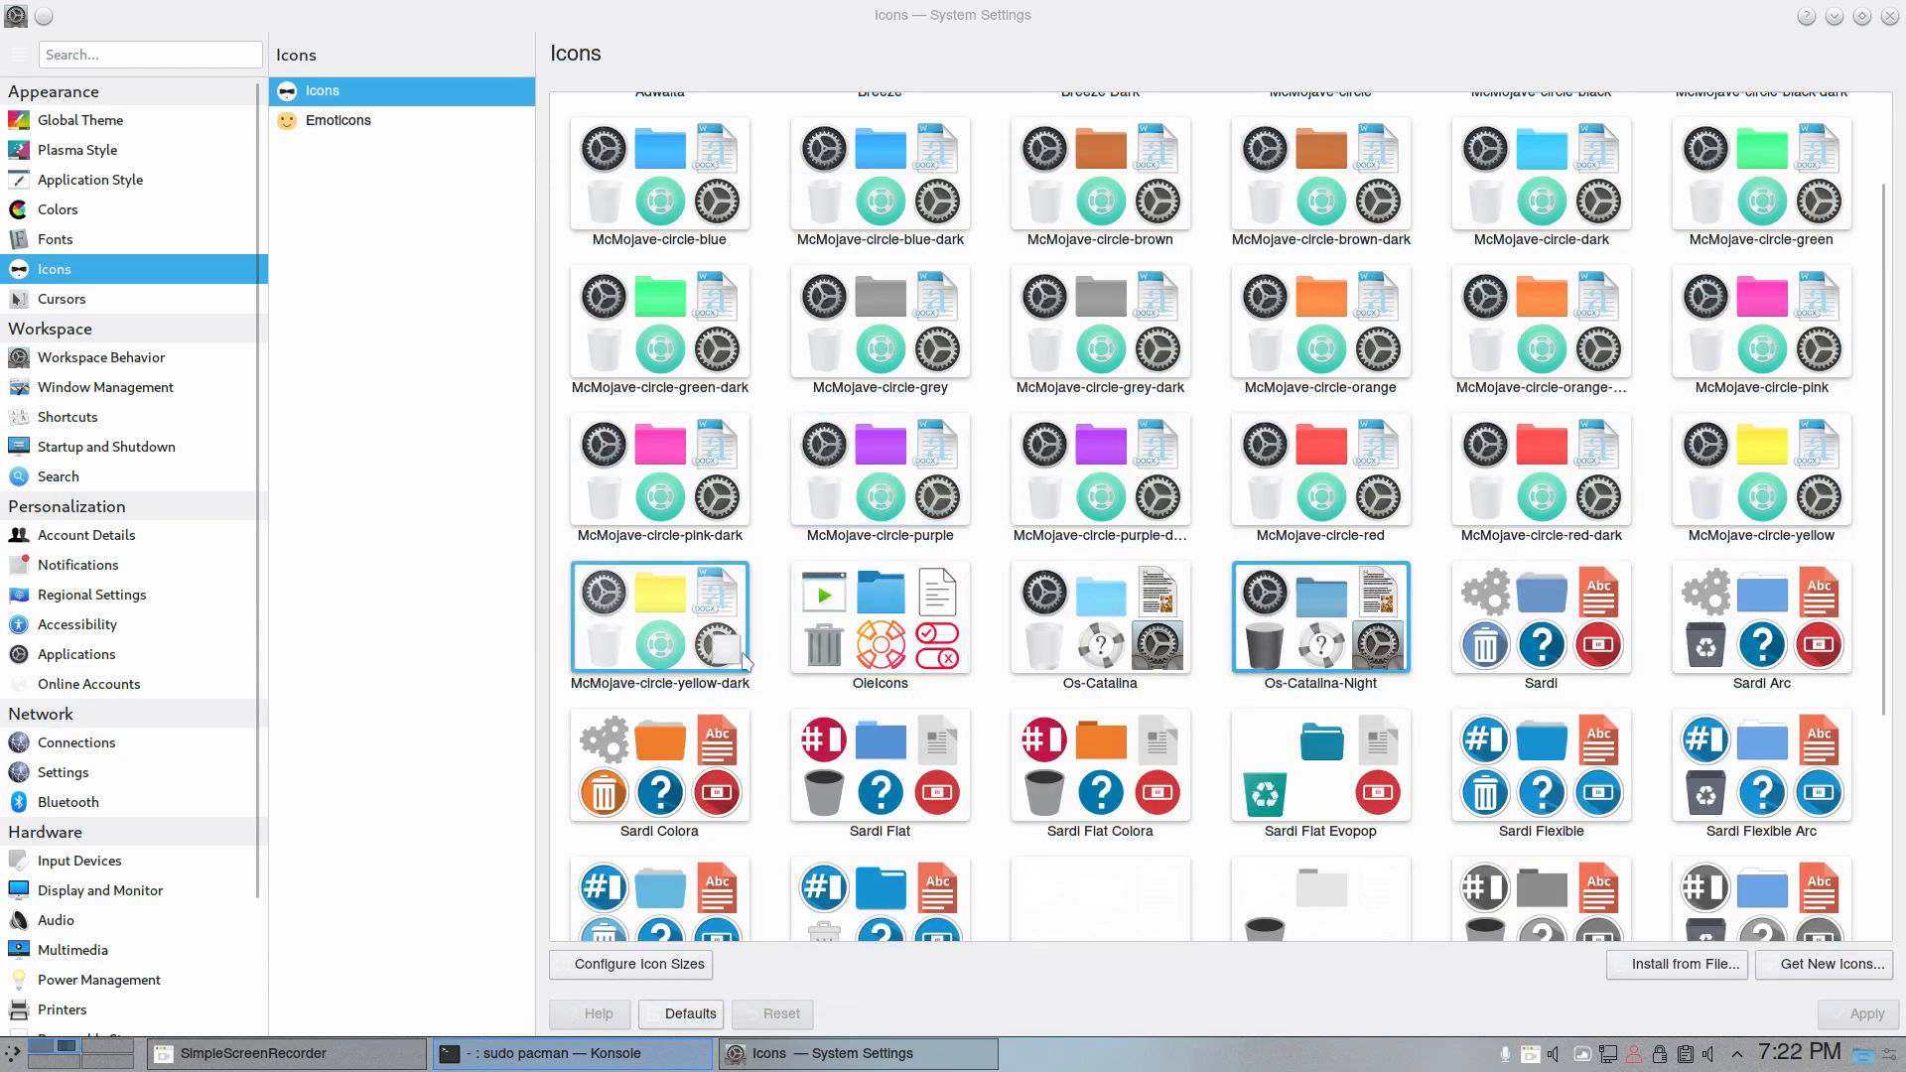
- Look through the cursor themes, the general workspace behavior options and the list of desktop effects
left_click(73, 295)
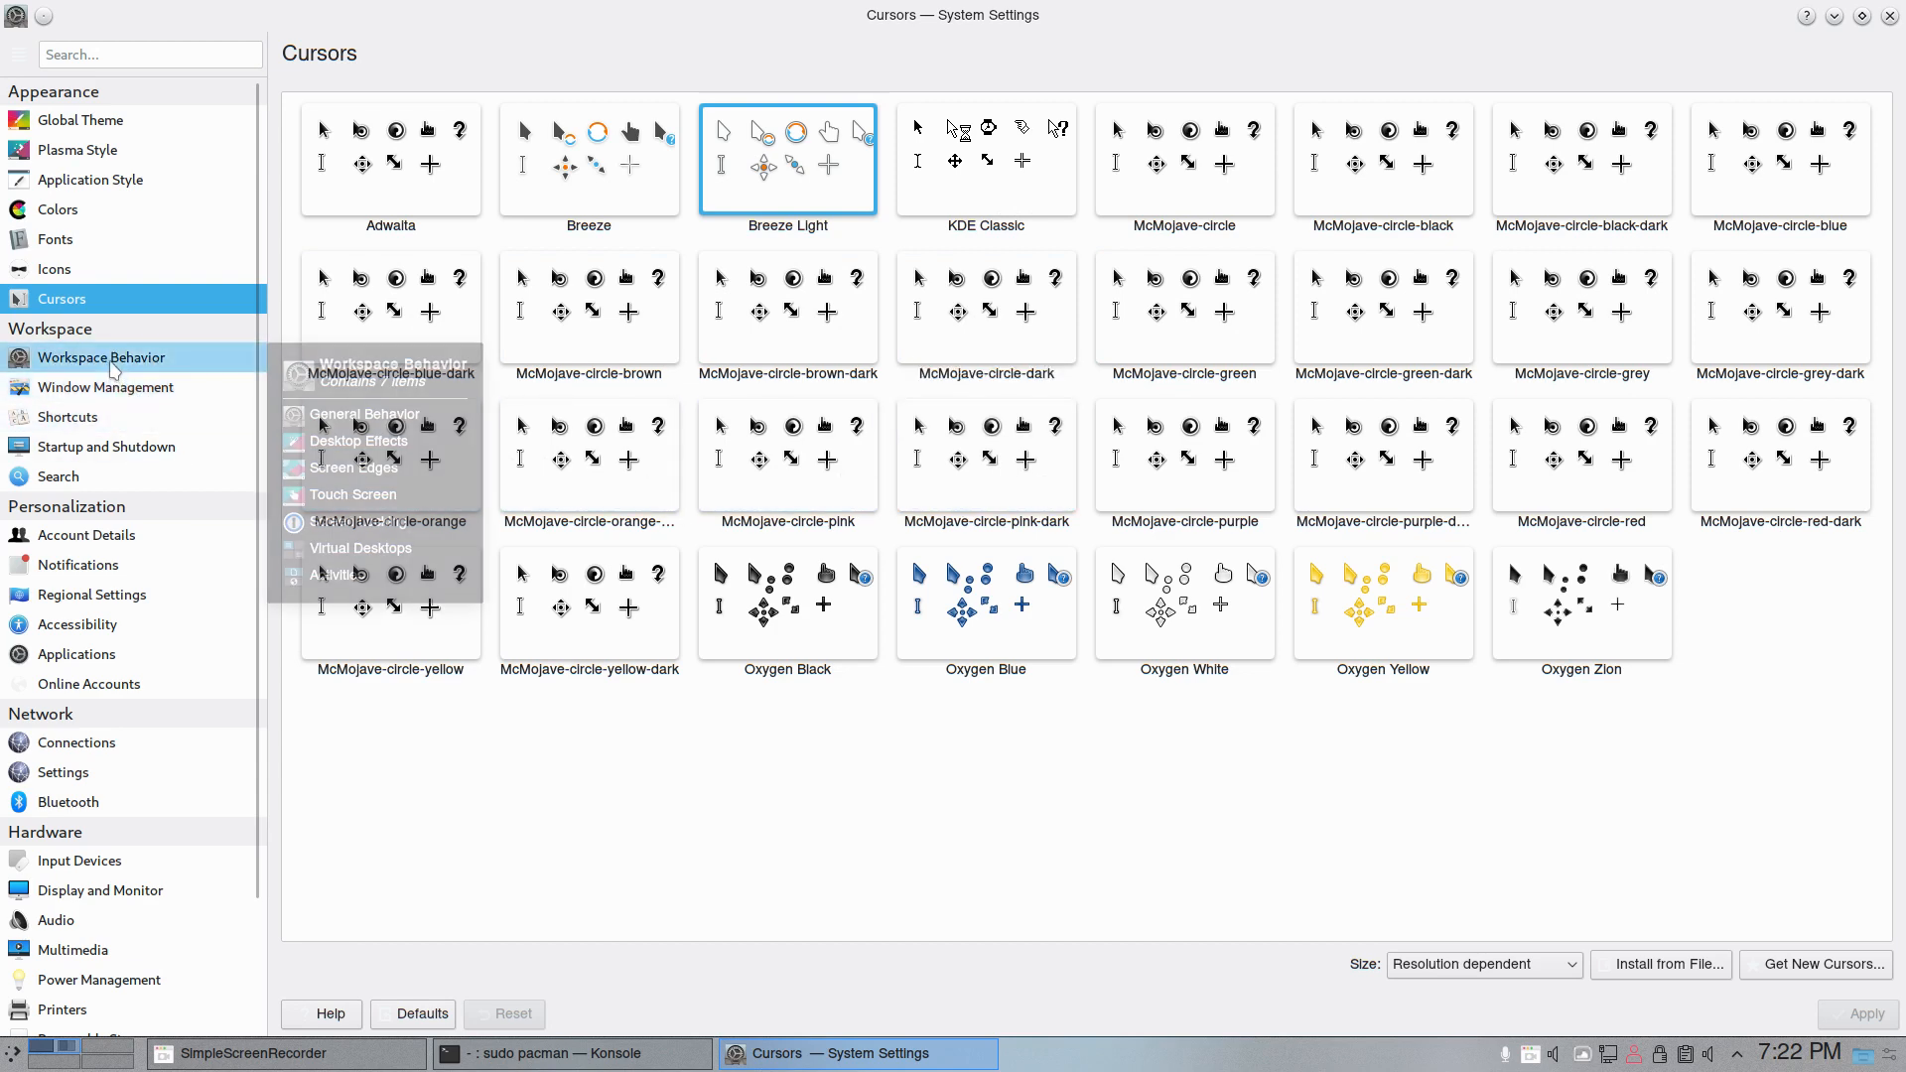
left_click(114, 369)
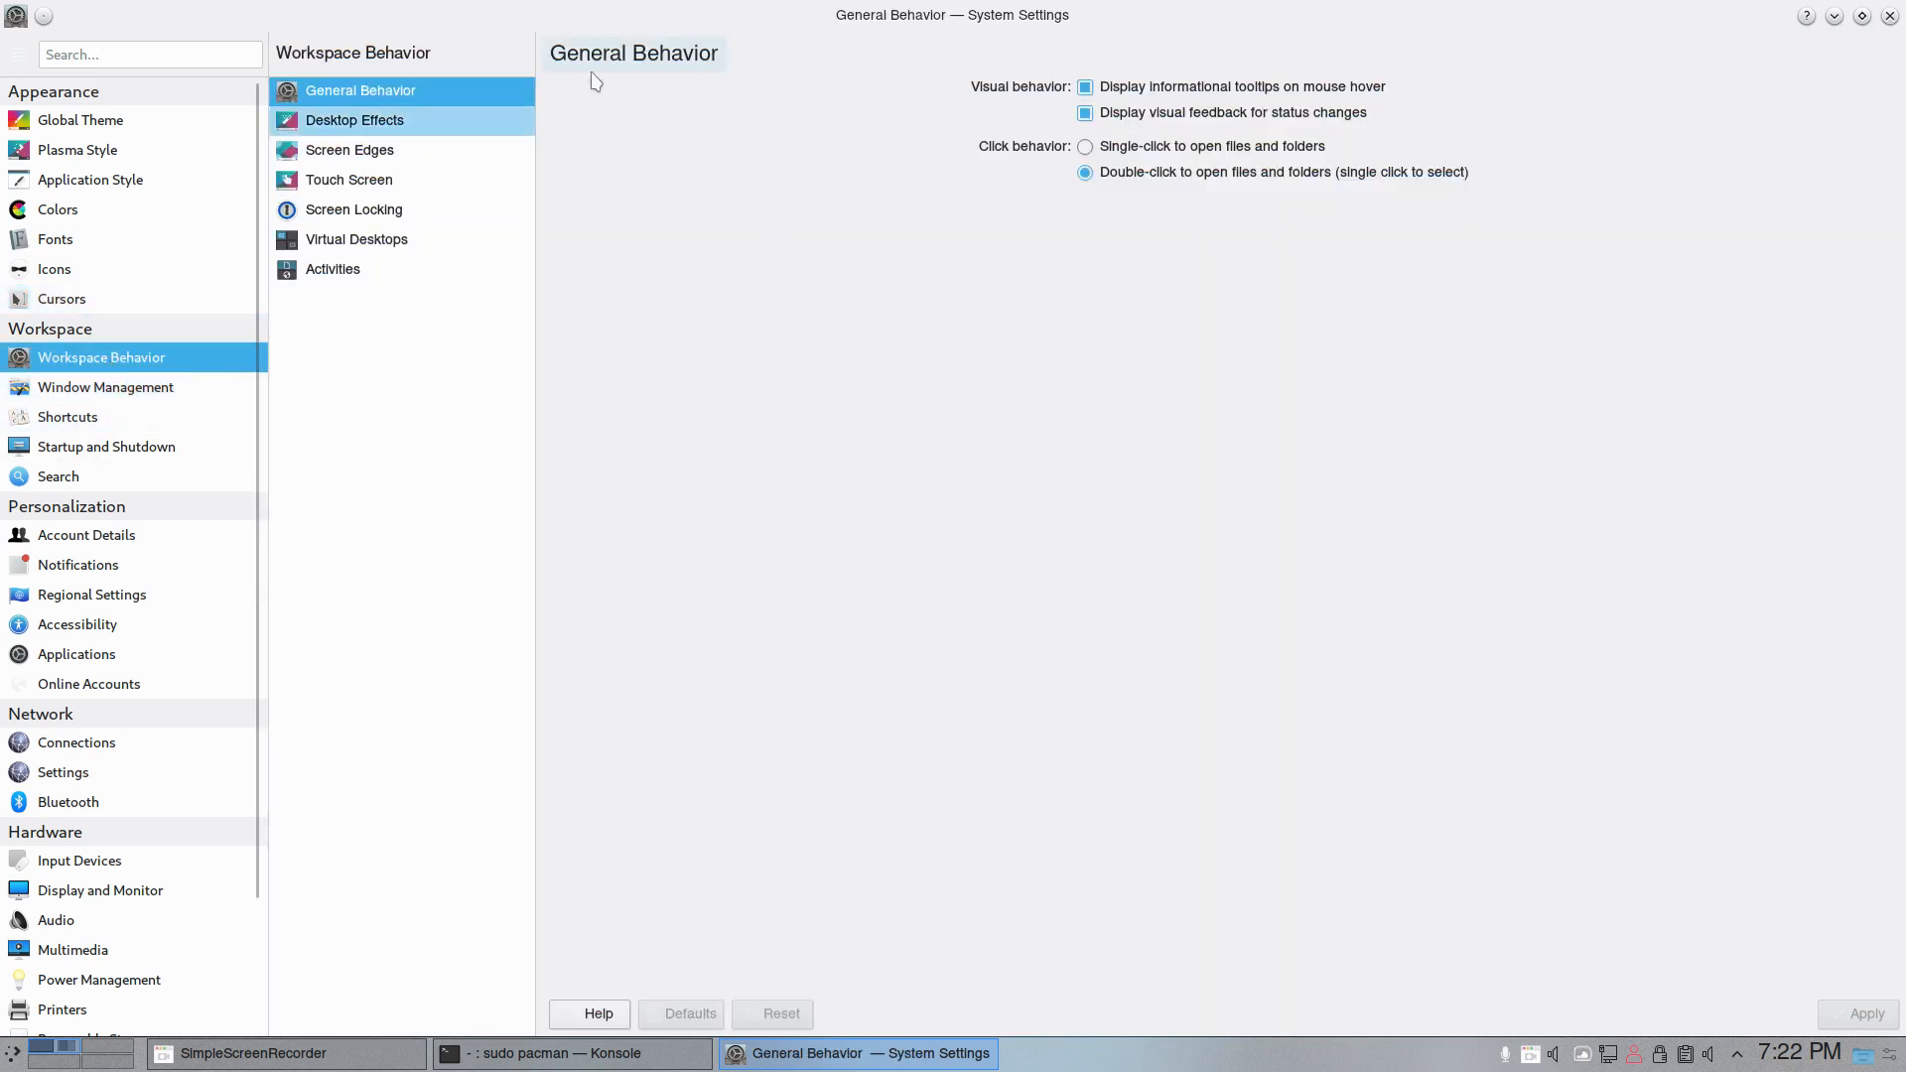
left_click(415, 123)
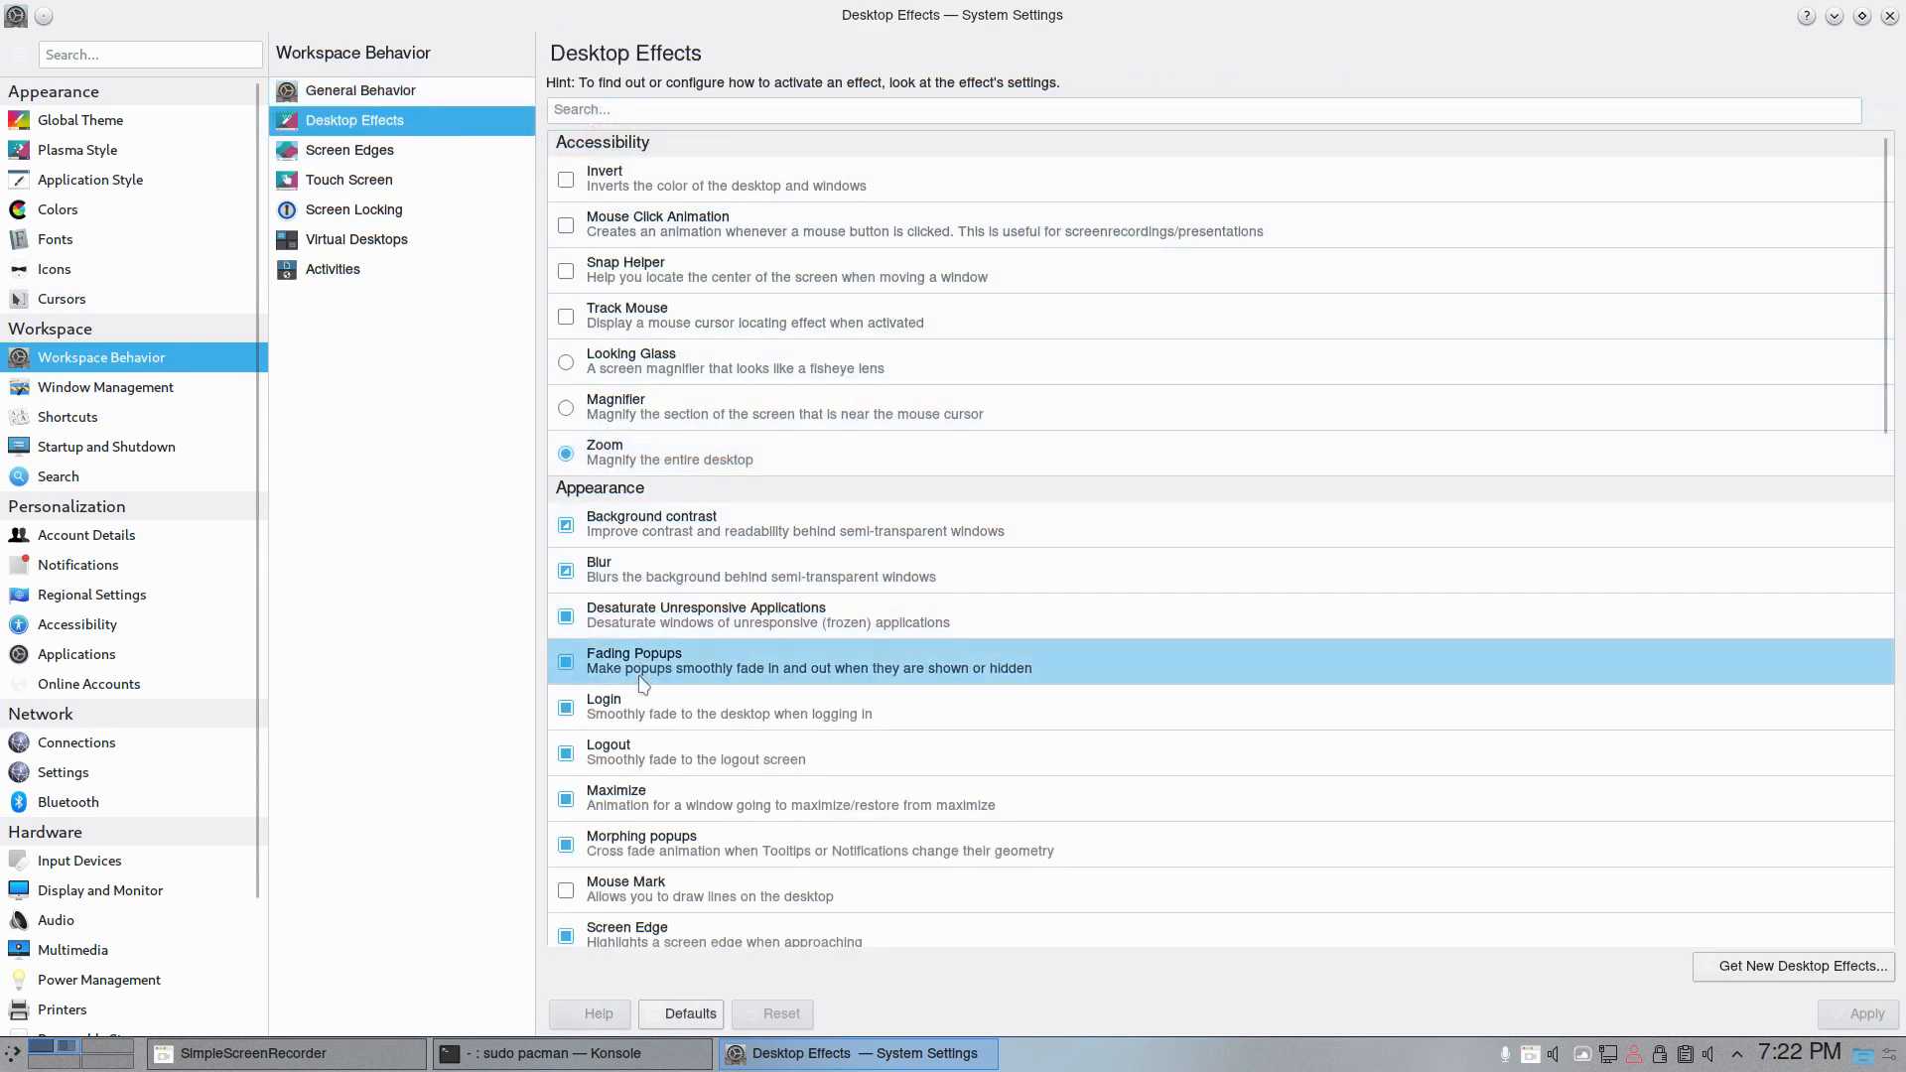
scroll(641, 663, "down", 5)
scroll(643, 681, "down", 3)
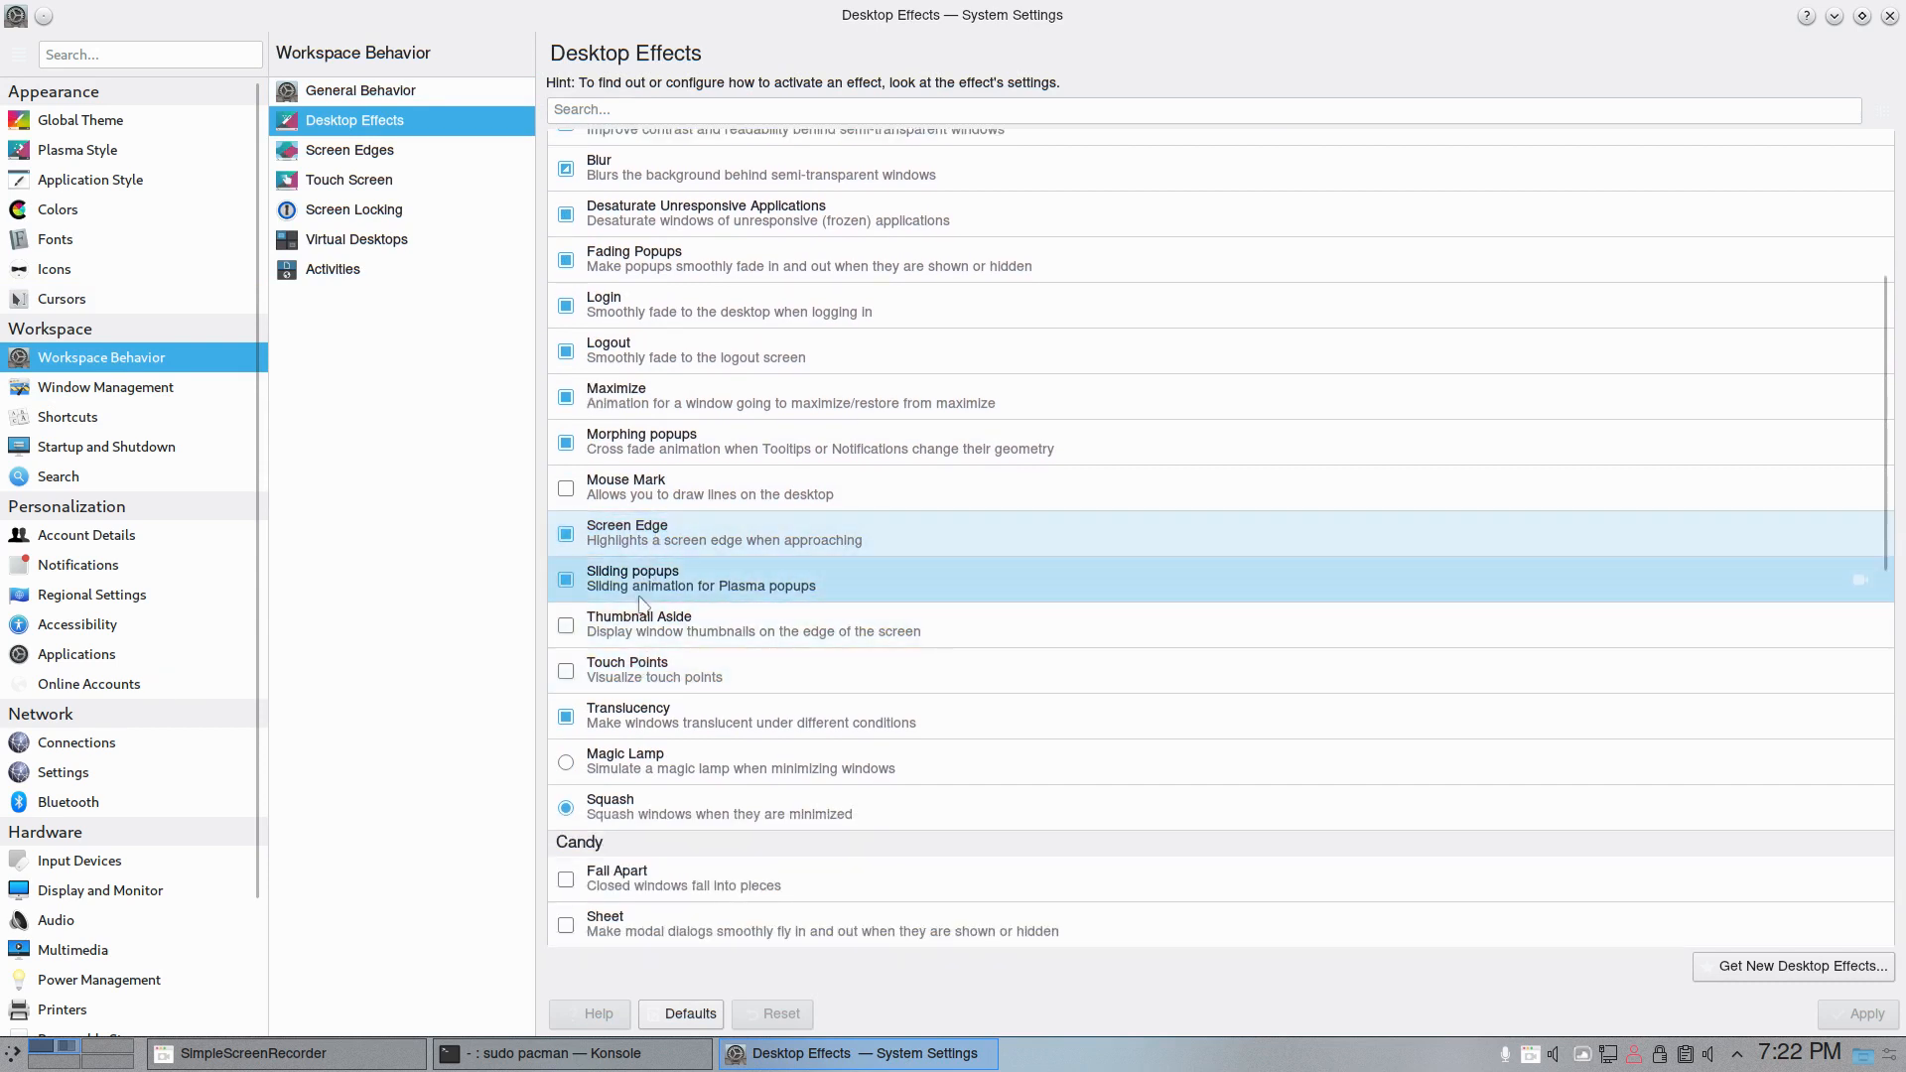
scroll(641, 724, "down", 2)
scroll(640, 730, "down", 5)
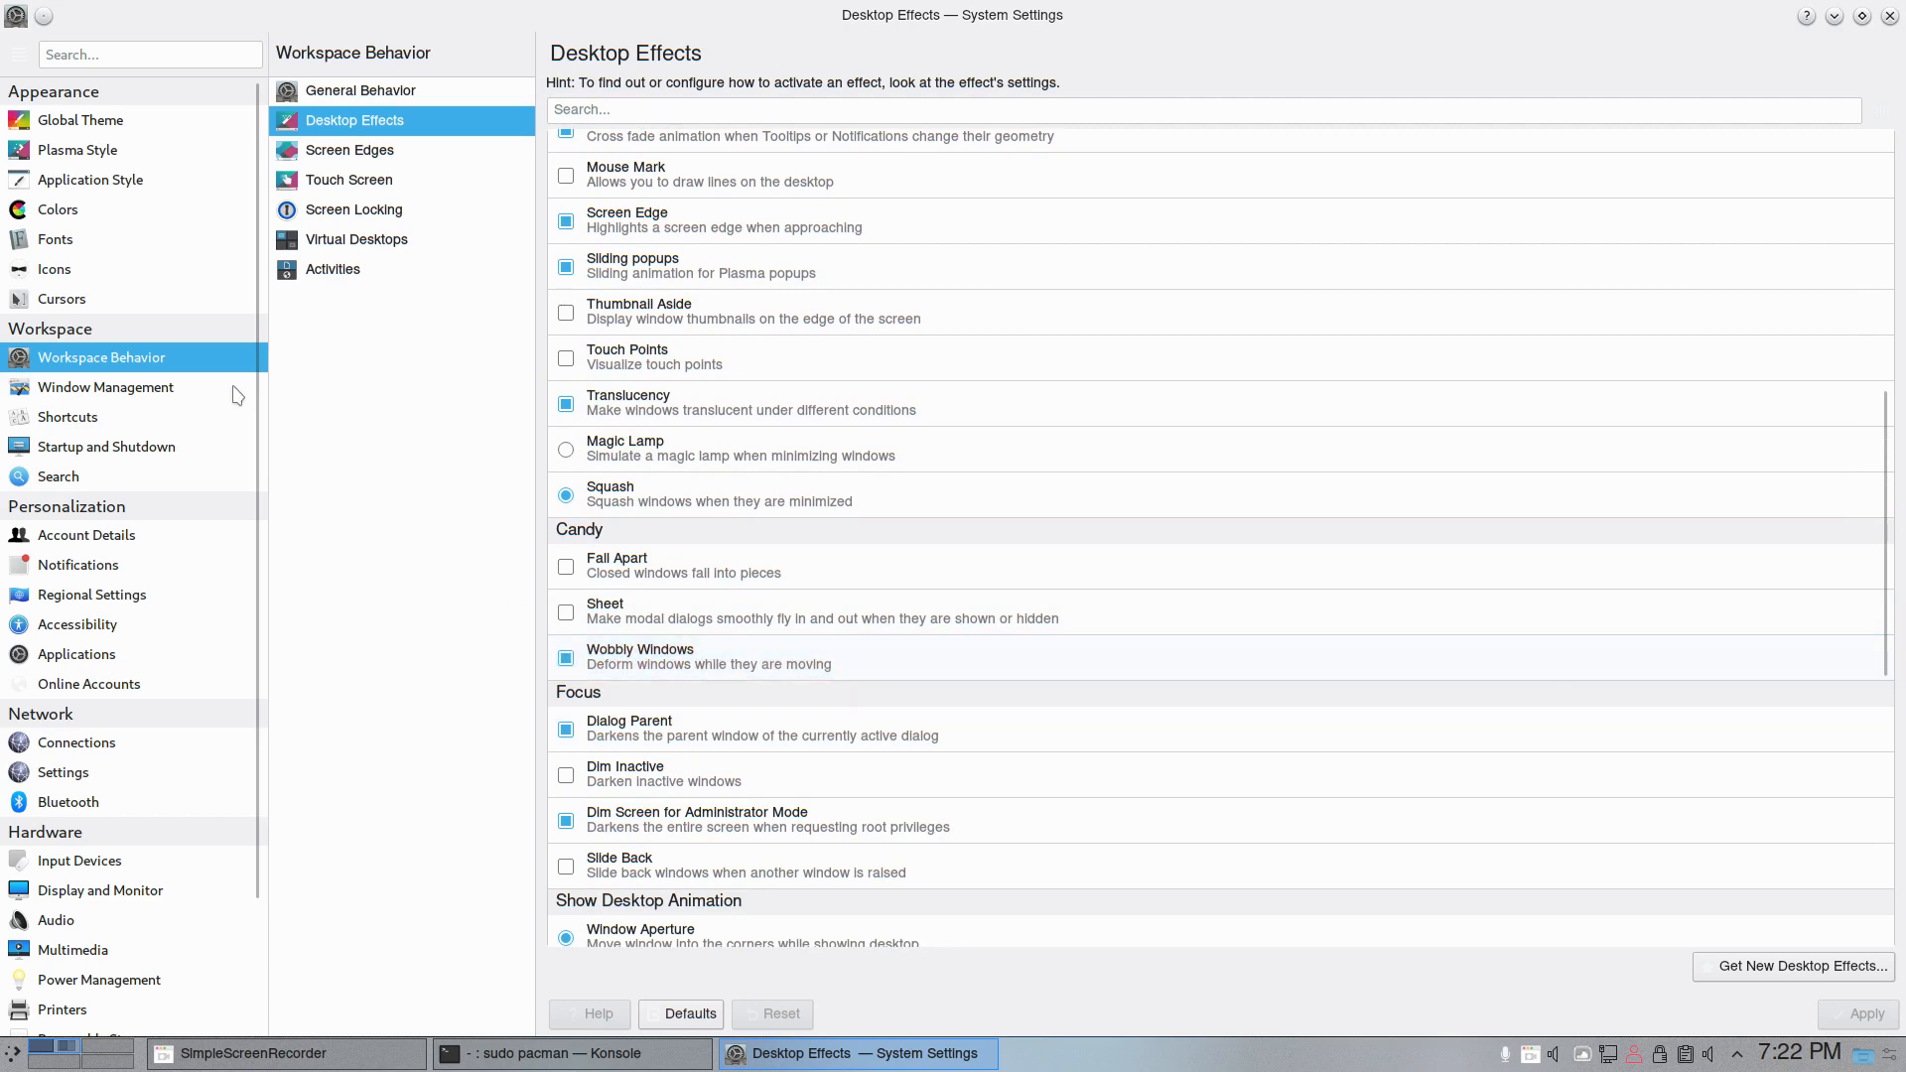
- View the window management and global shortcut settings, and browse the ArcoLinux group of custom shortcuts
left_click(110, 390)
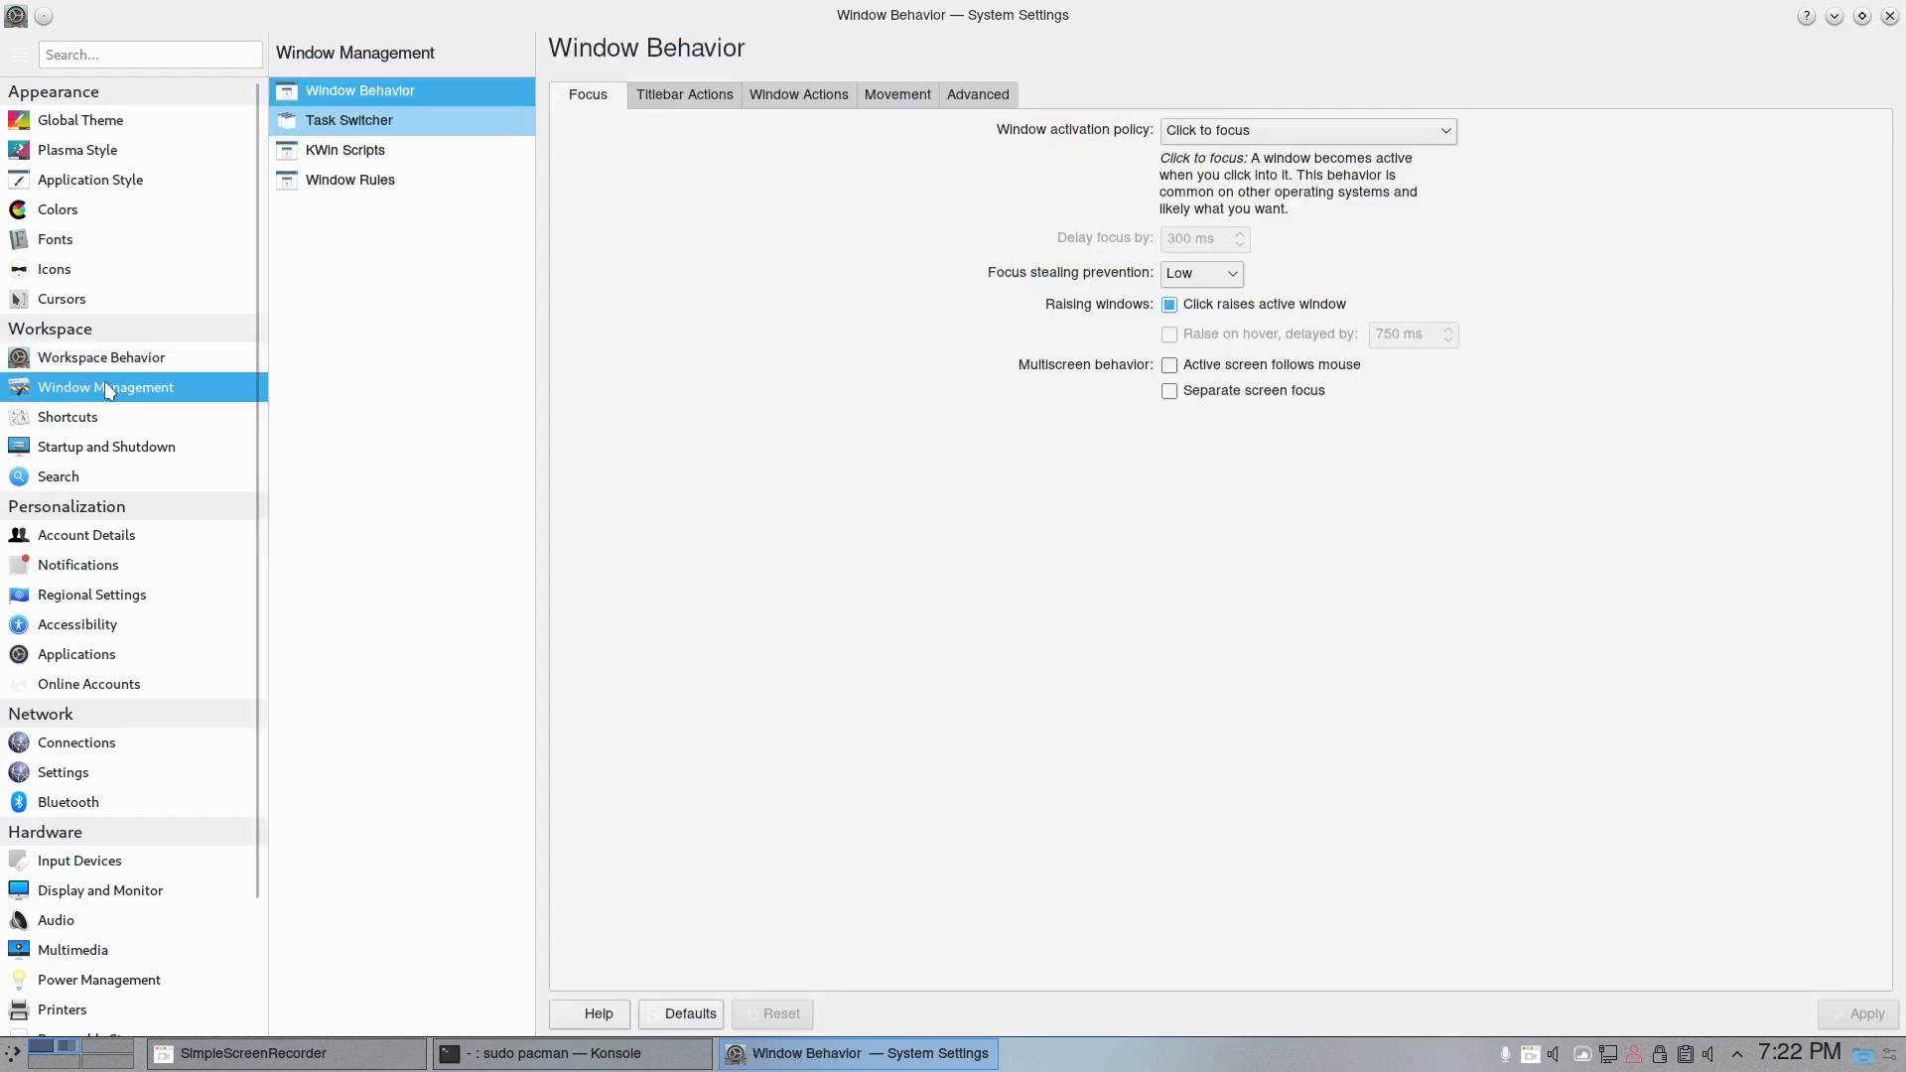
left_click(116, 418)
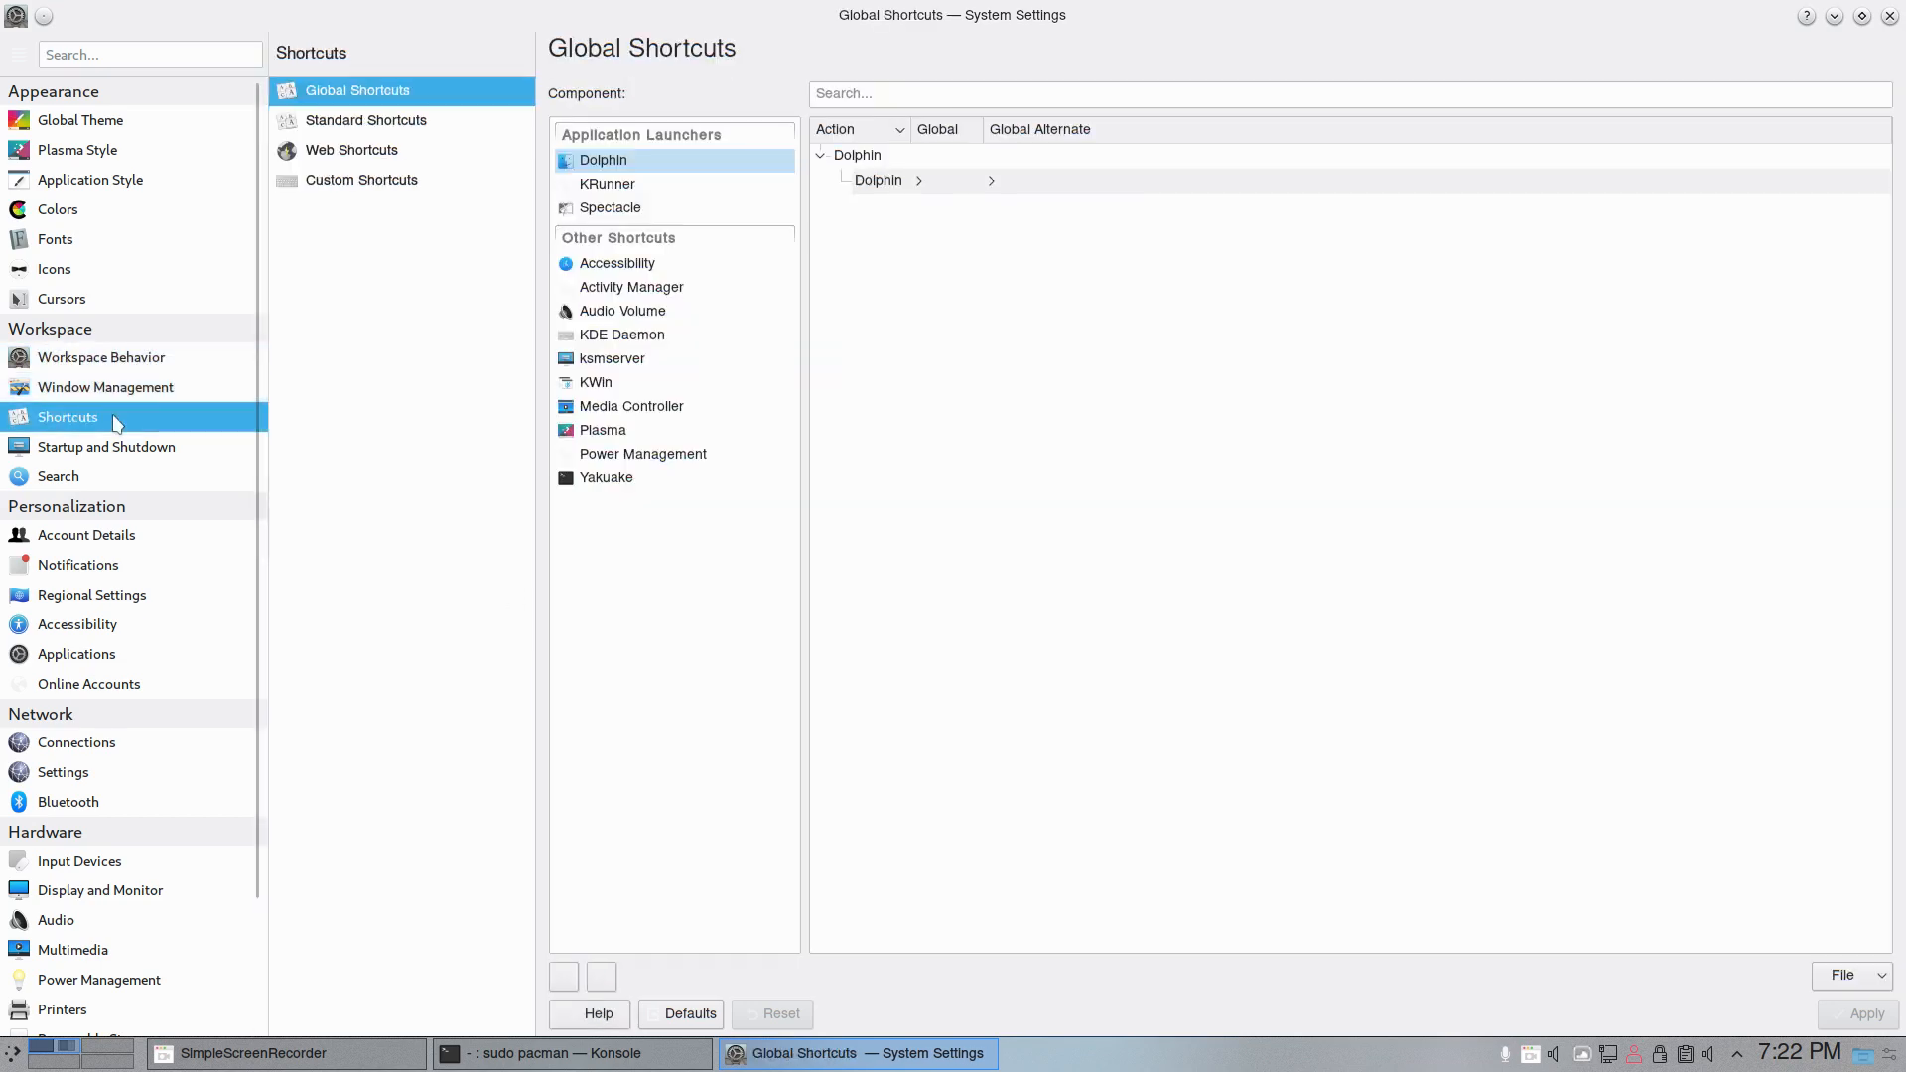
left_click(370, 177)
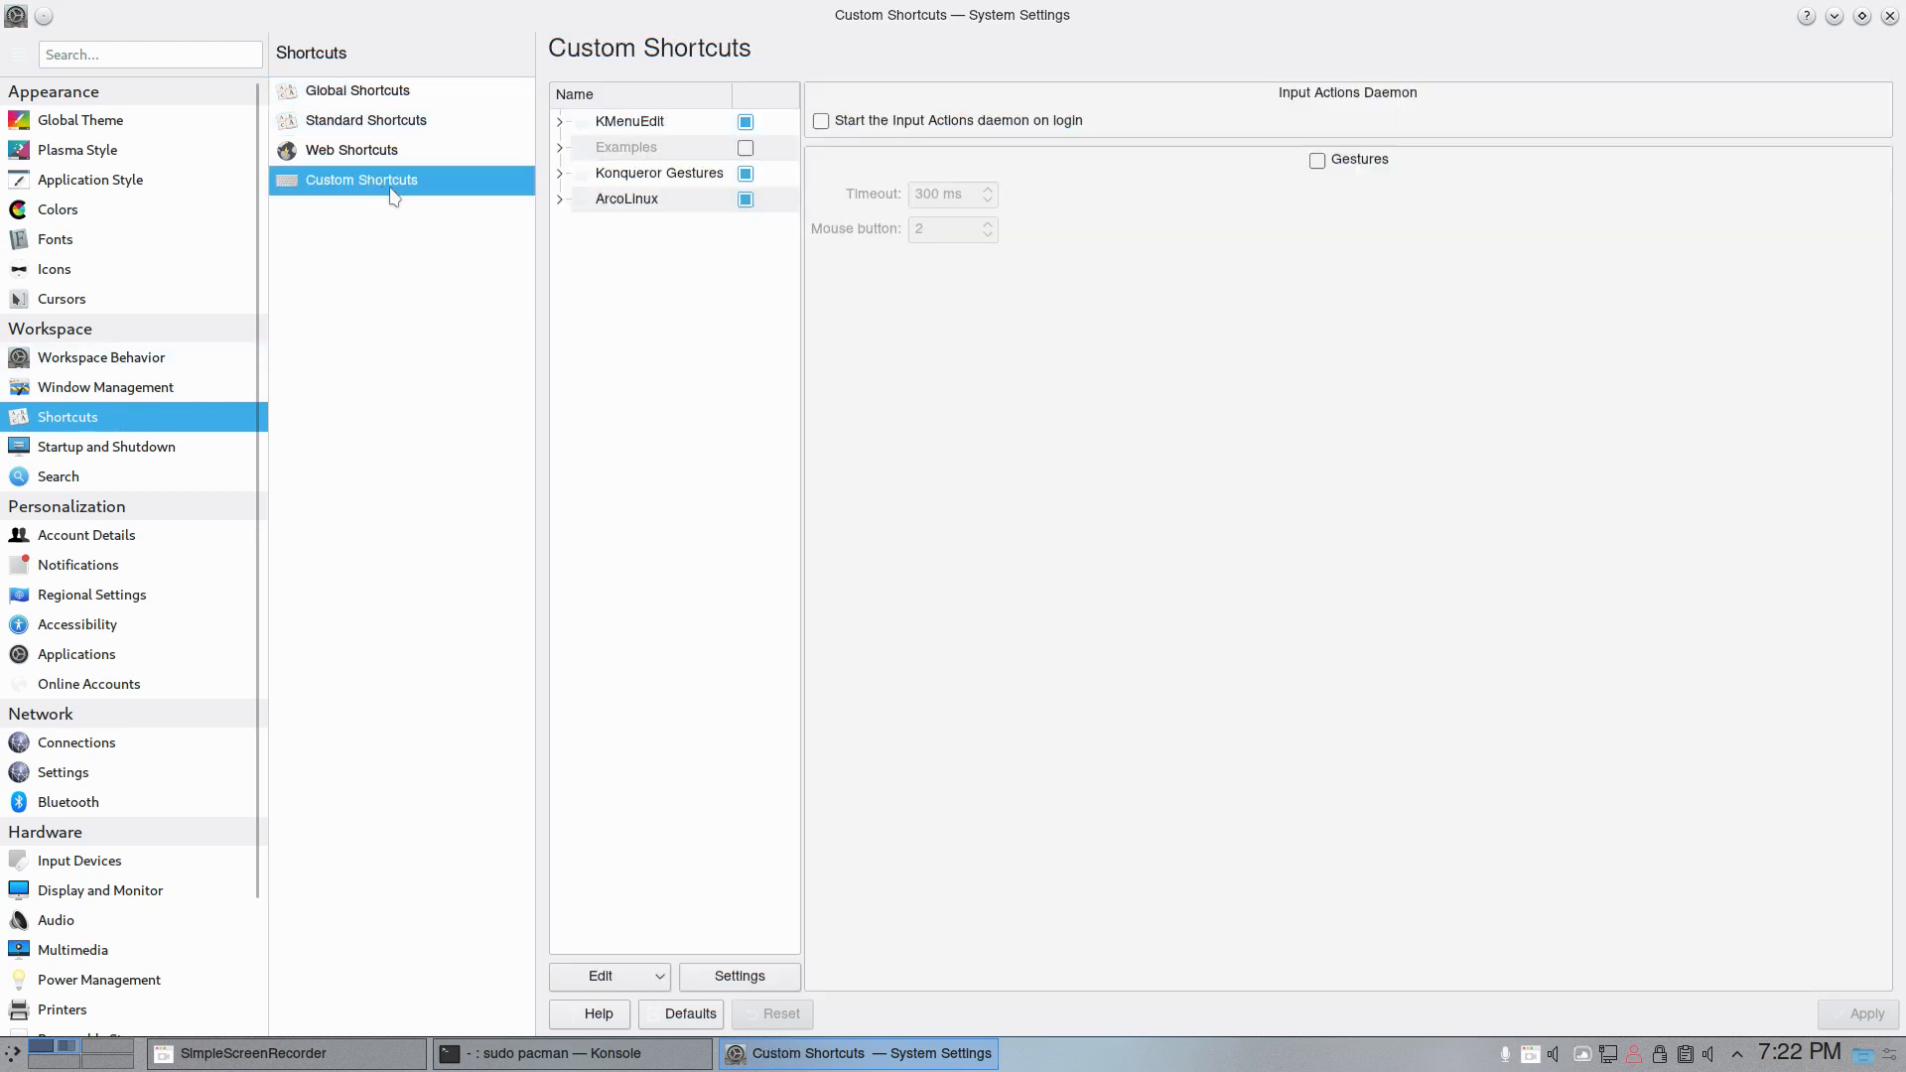
left_click(561, 202)
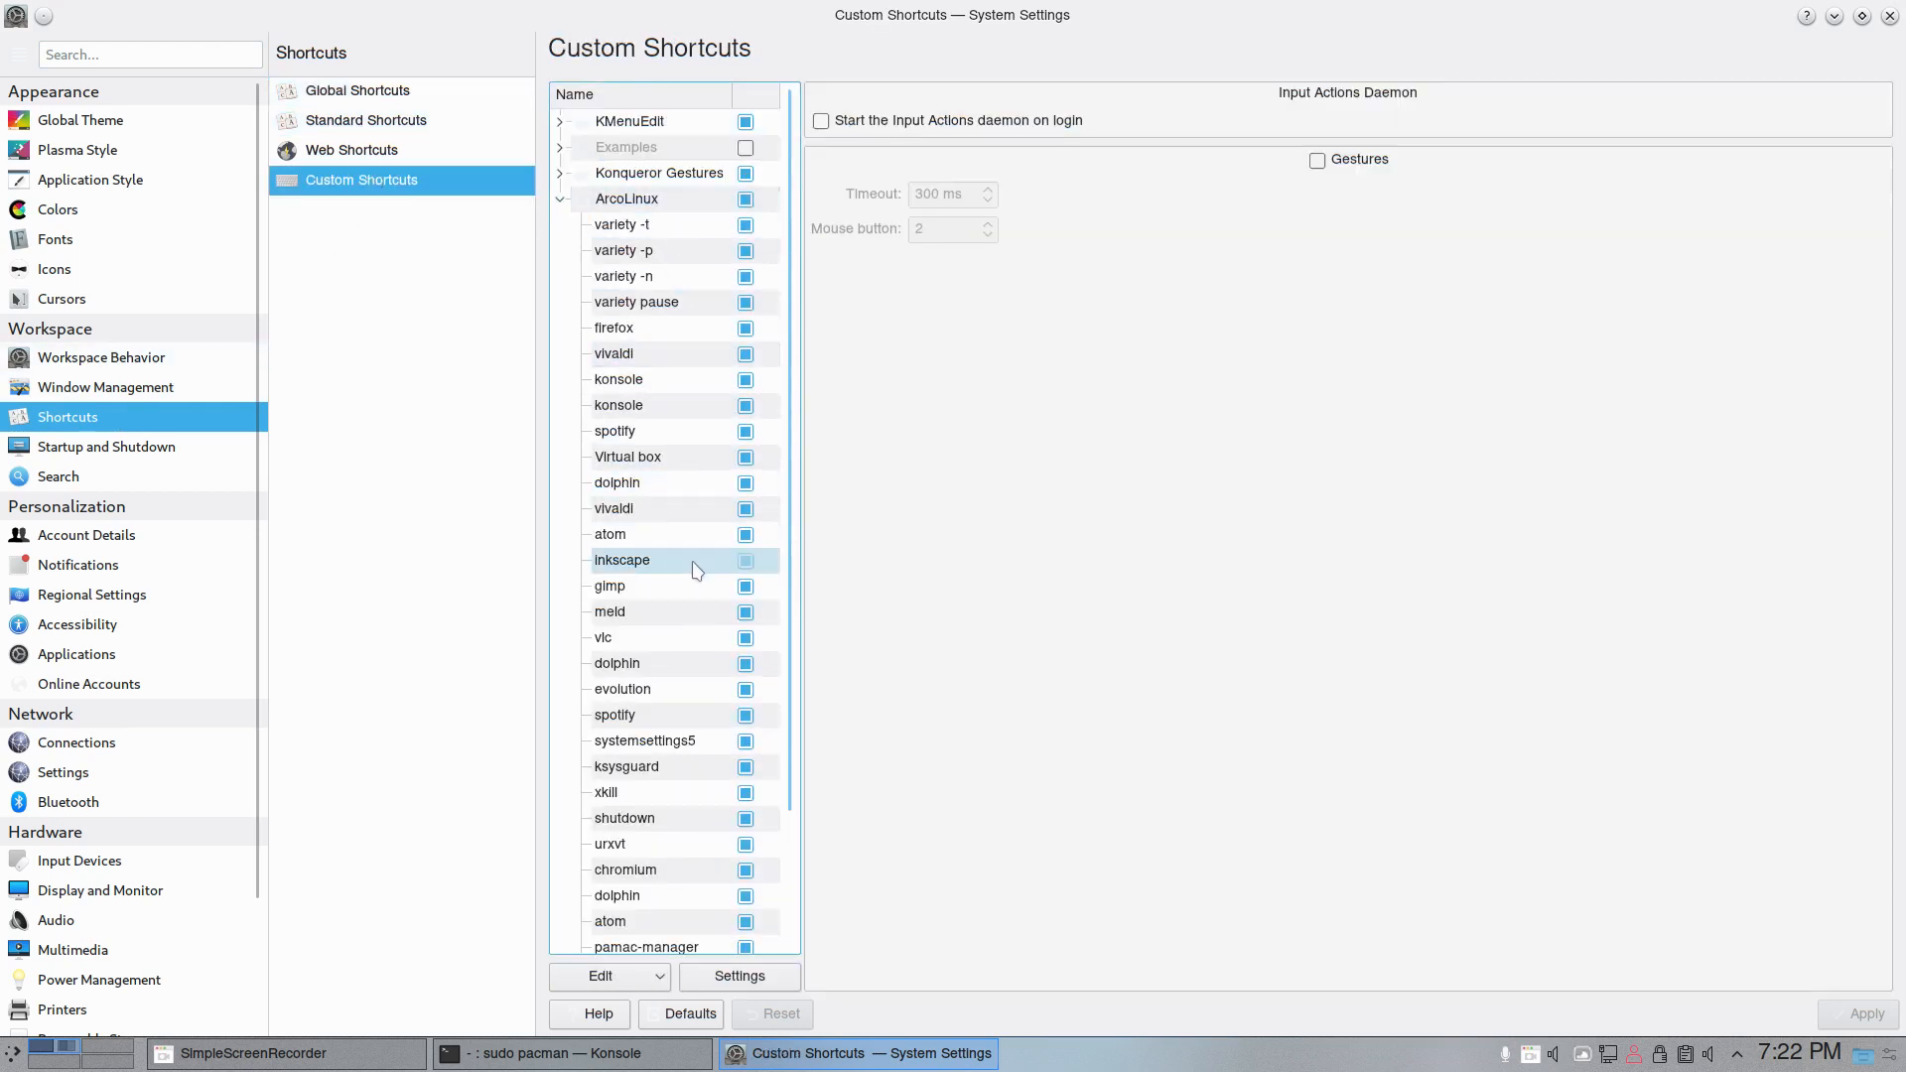
scroll(693, 568, "down", 2)
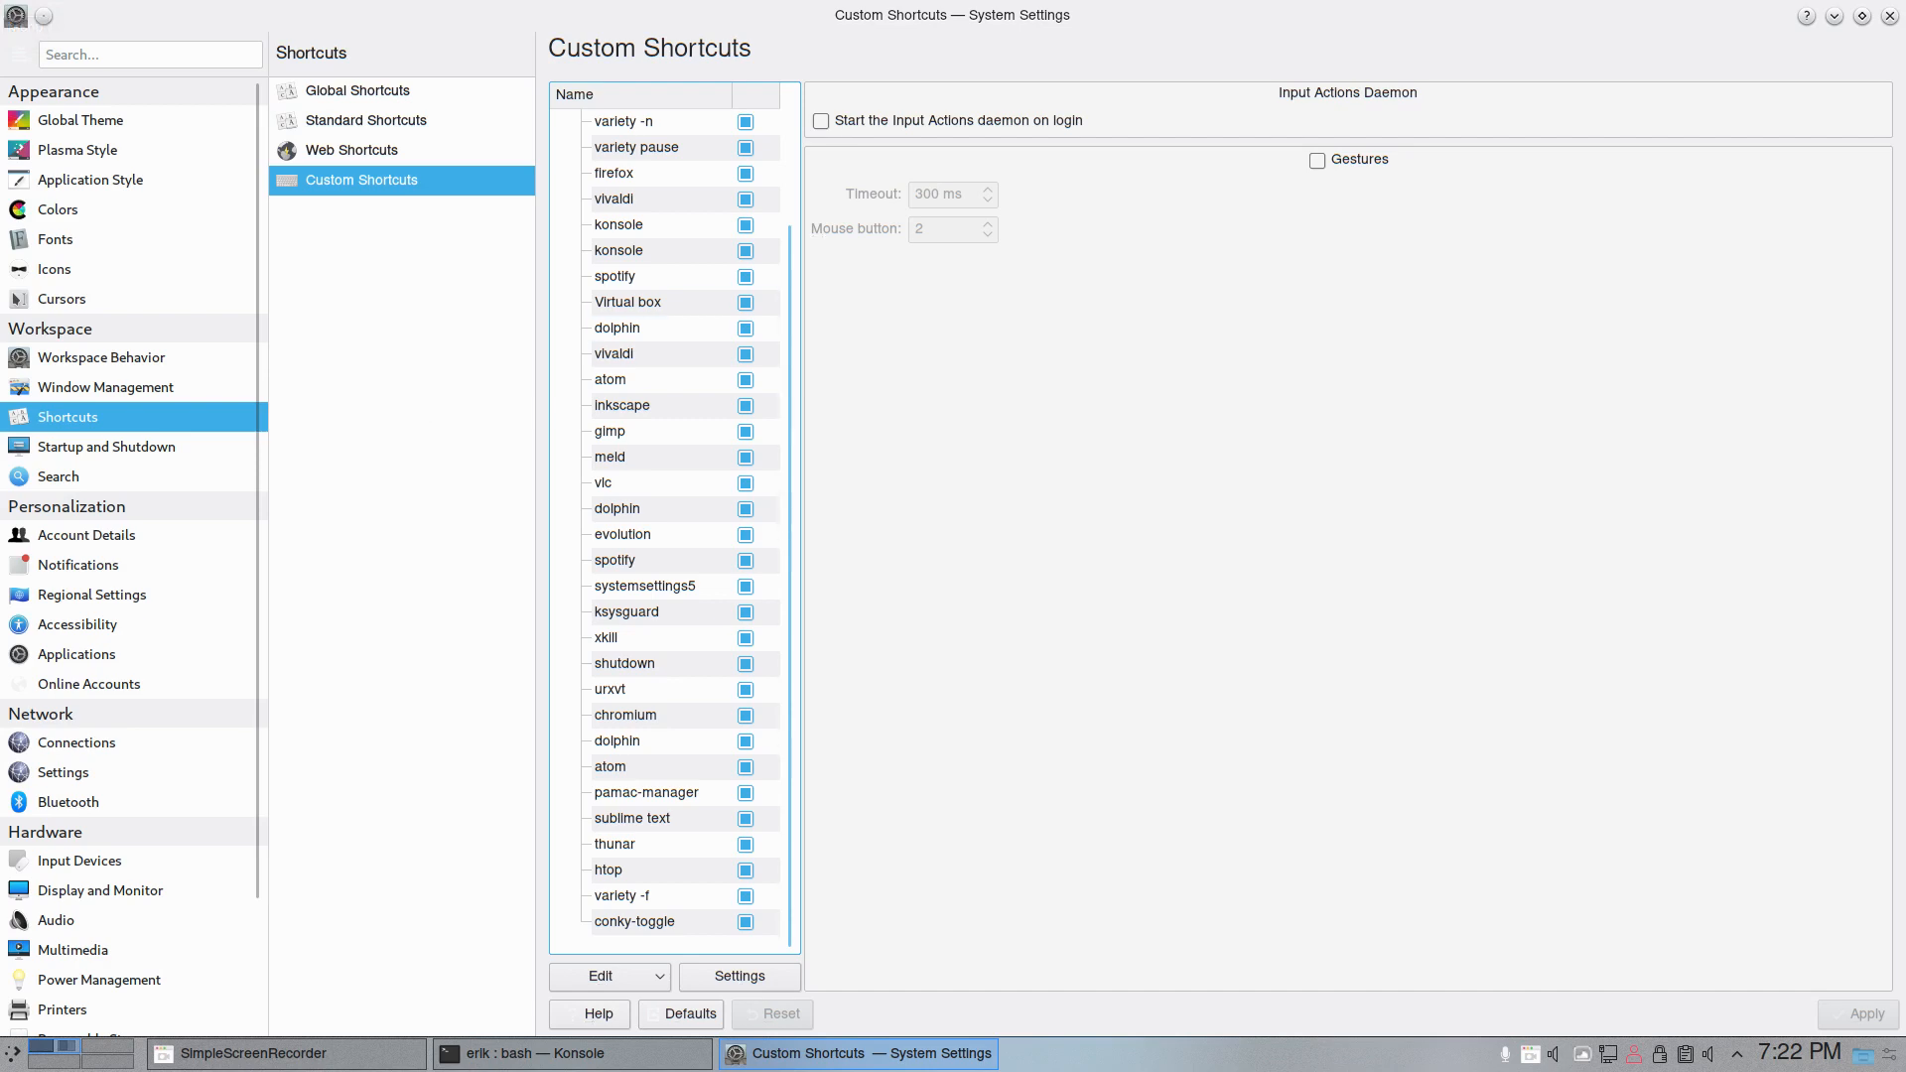
- Bring the Konsole window over from the other monitor, install meld with sudo pacman -S meld using the sudo password, and close Konsole
left_click_drag(1905, 147, 1195, 147)
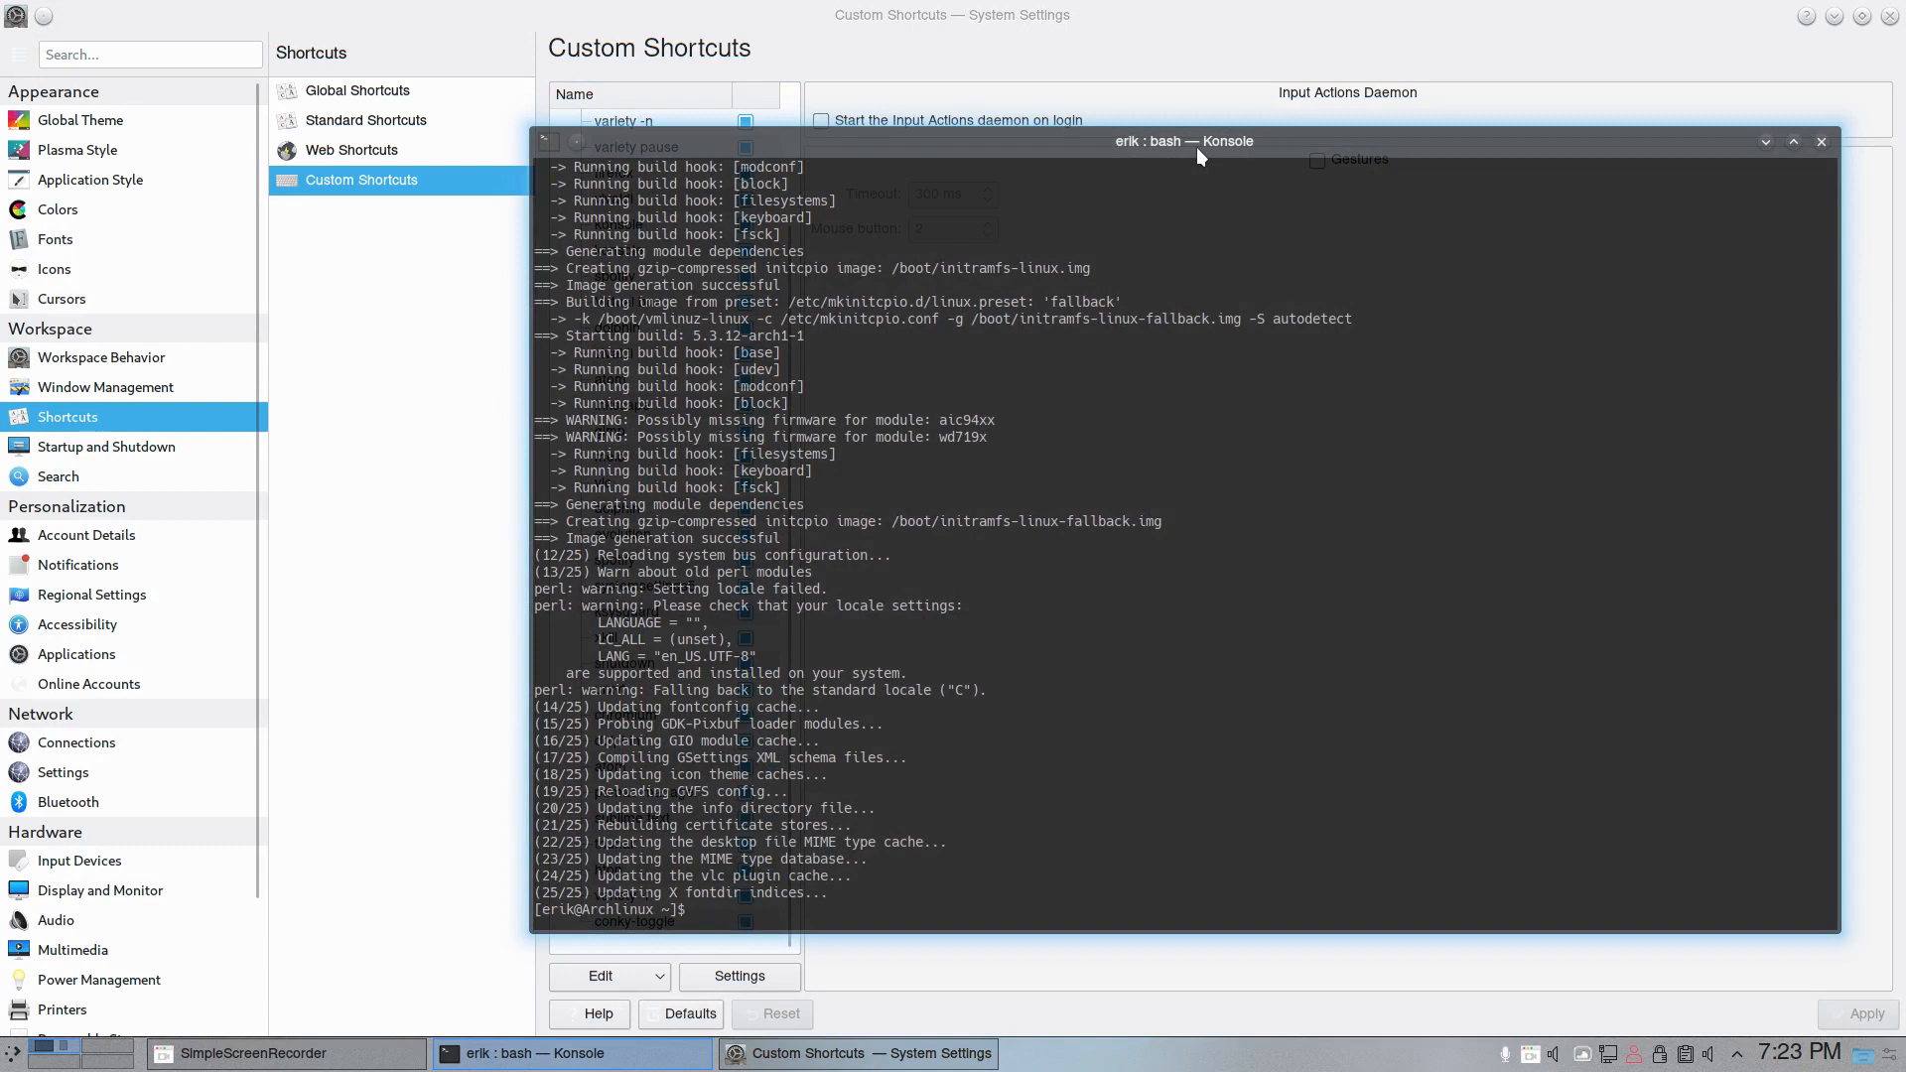
type("sudo pacman -S meld")
key("Return")
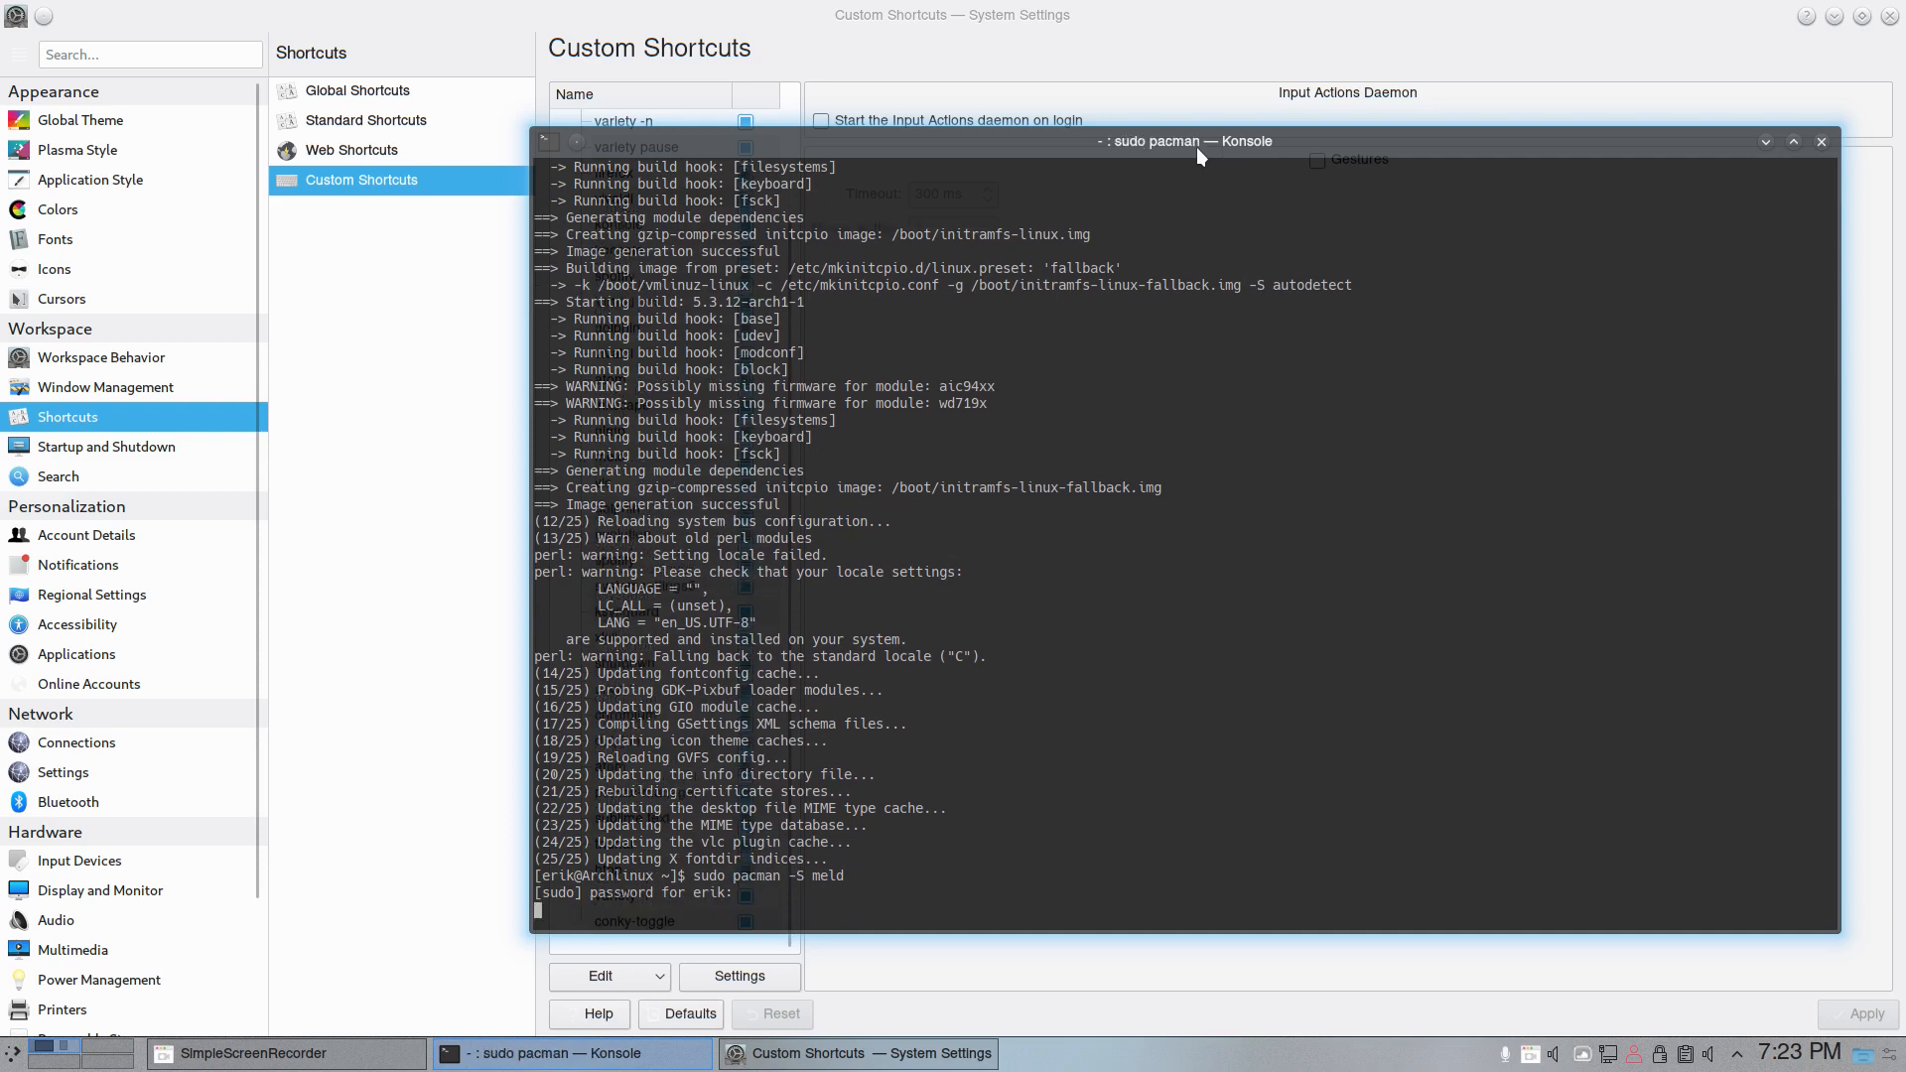
key("Return")
key("Return")
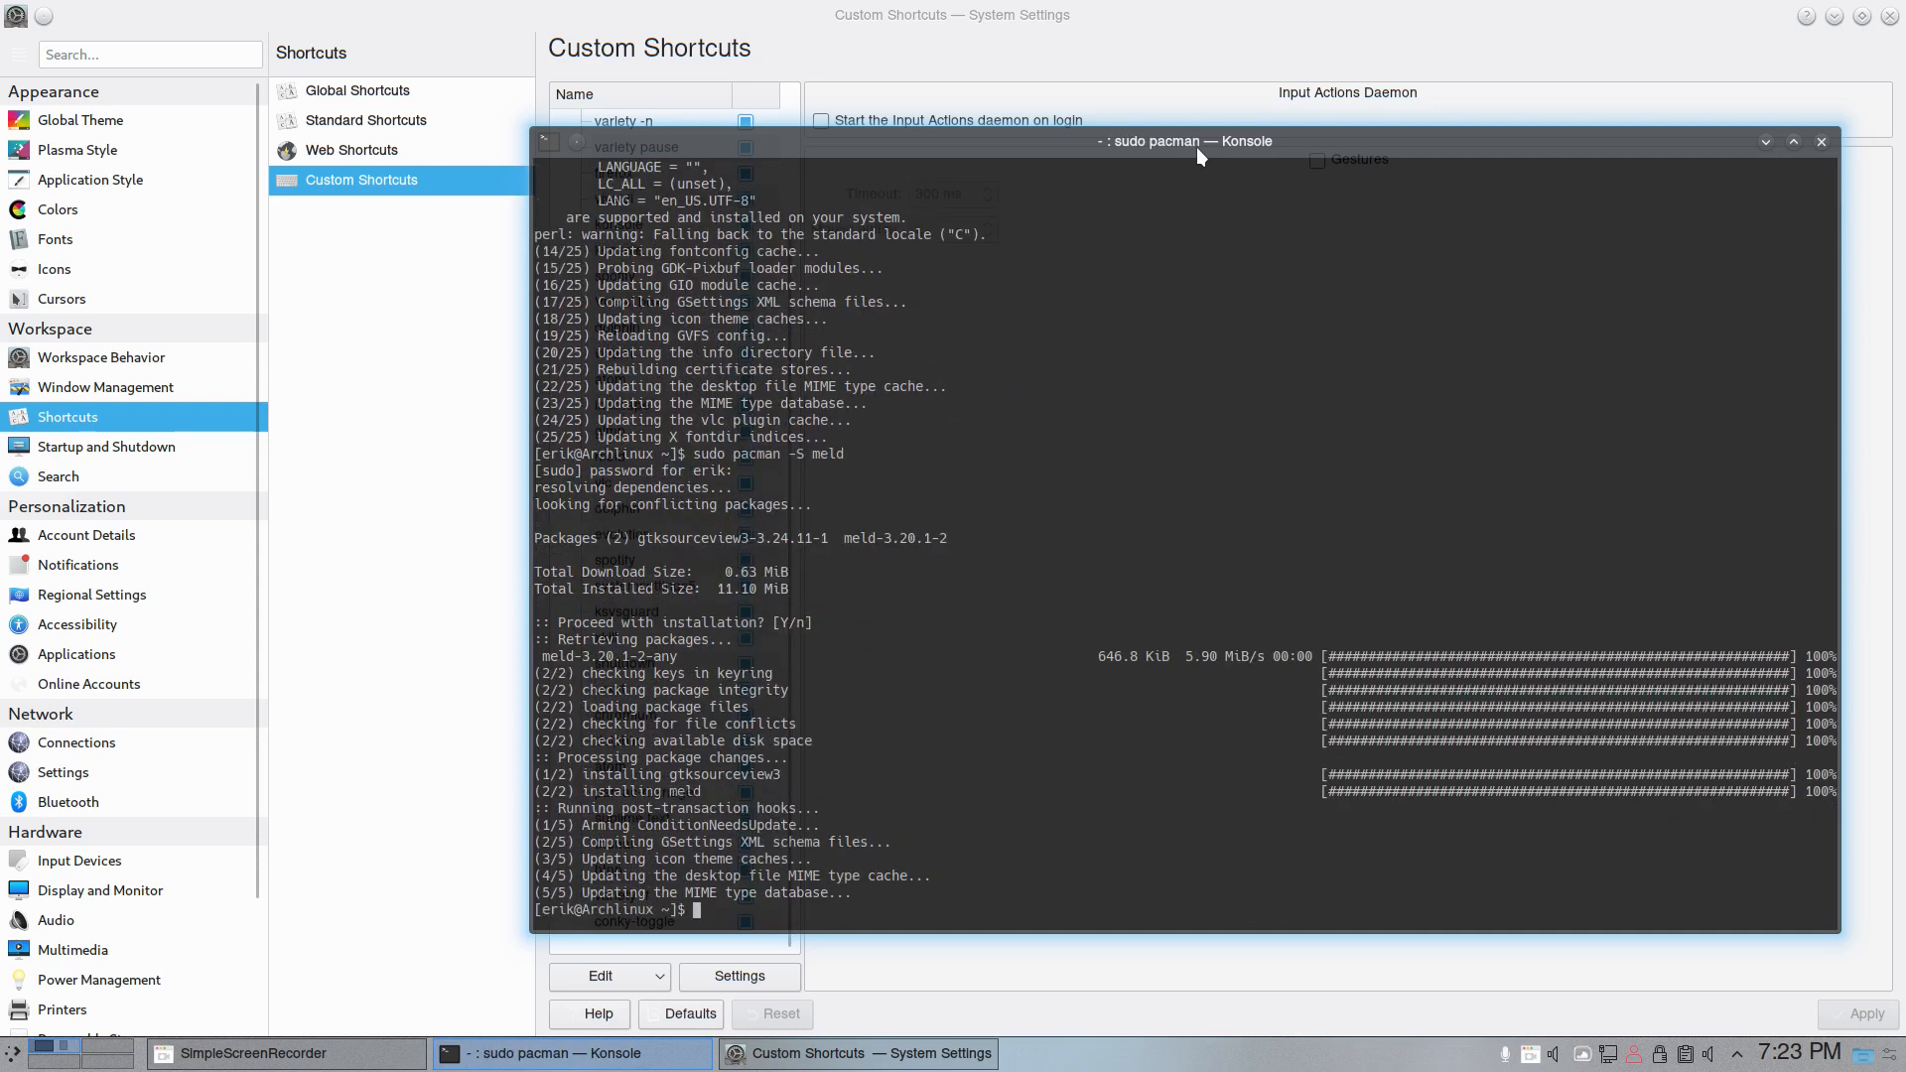
left_click(1821, 142)
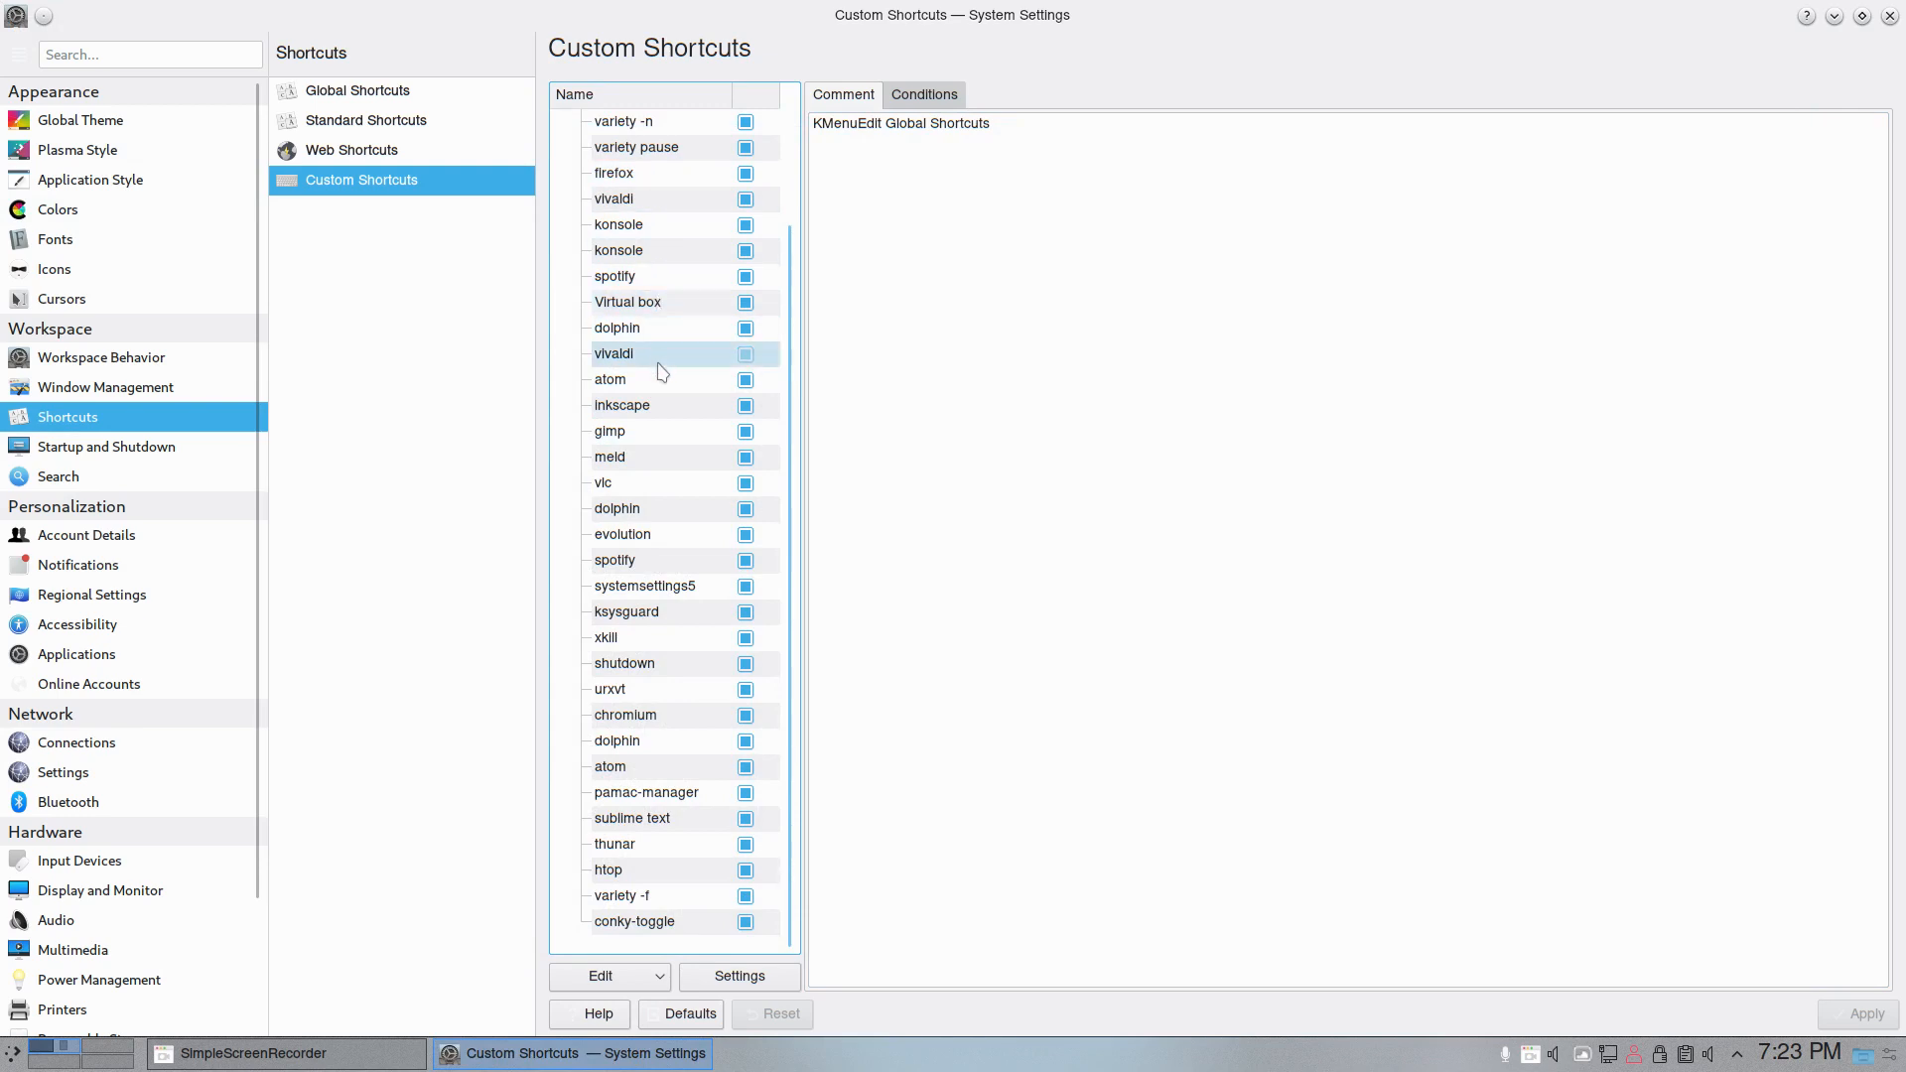
- Assign Meta+F5 as the trigger of the meld custom shortcut, reassigning it from KWin, check its command and apply the change
left_click(654, 458)
left_click(923, 94)
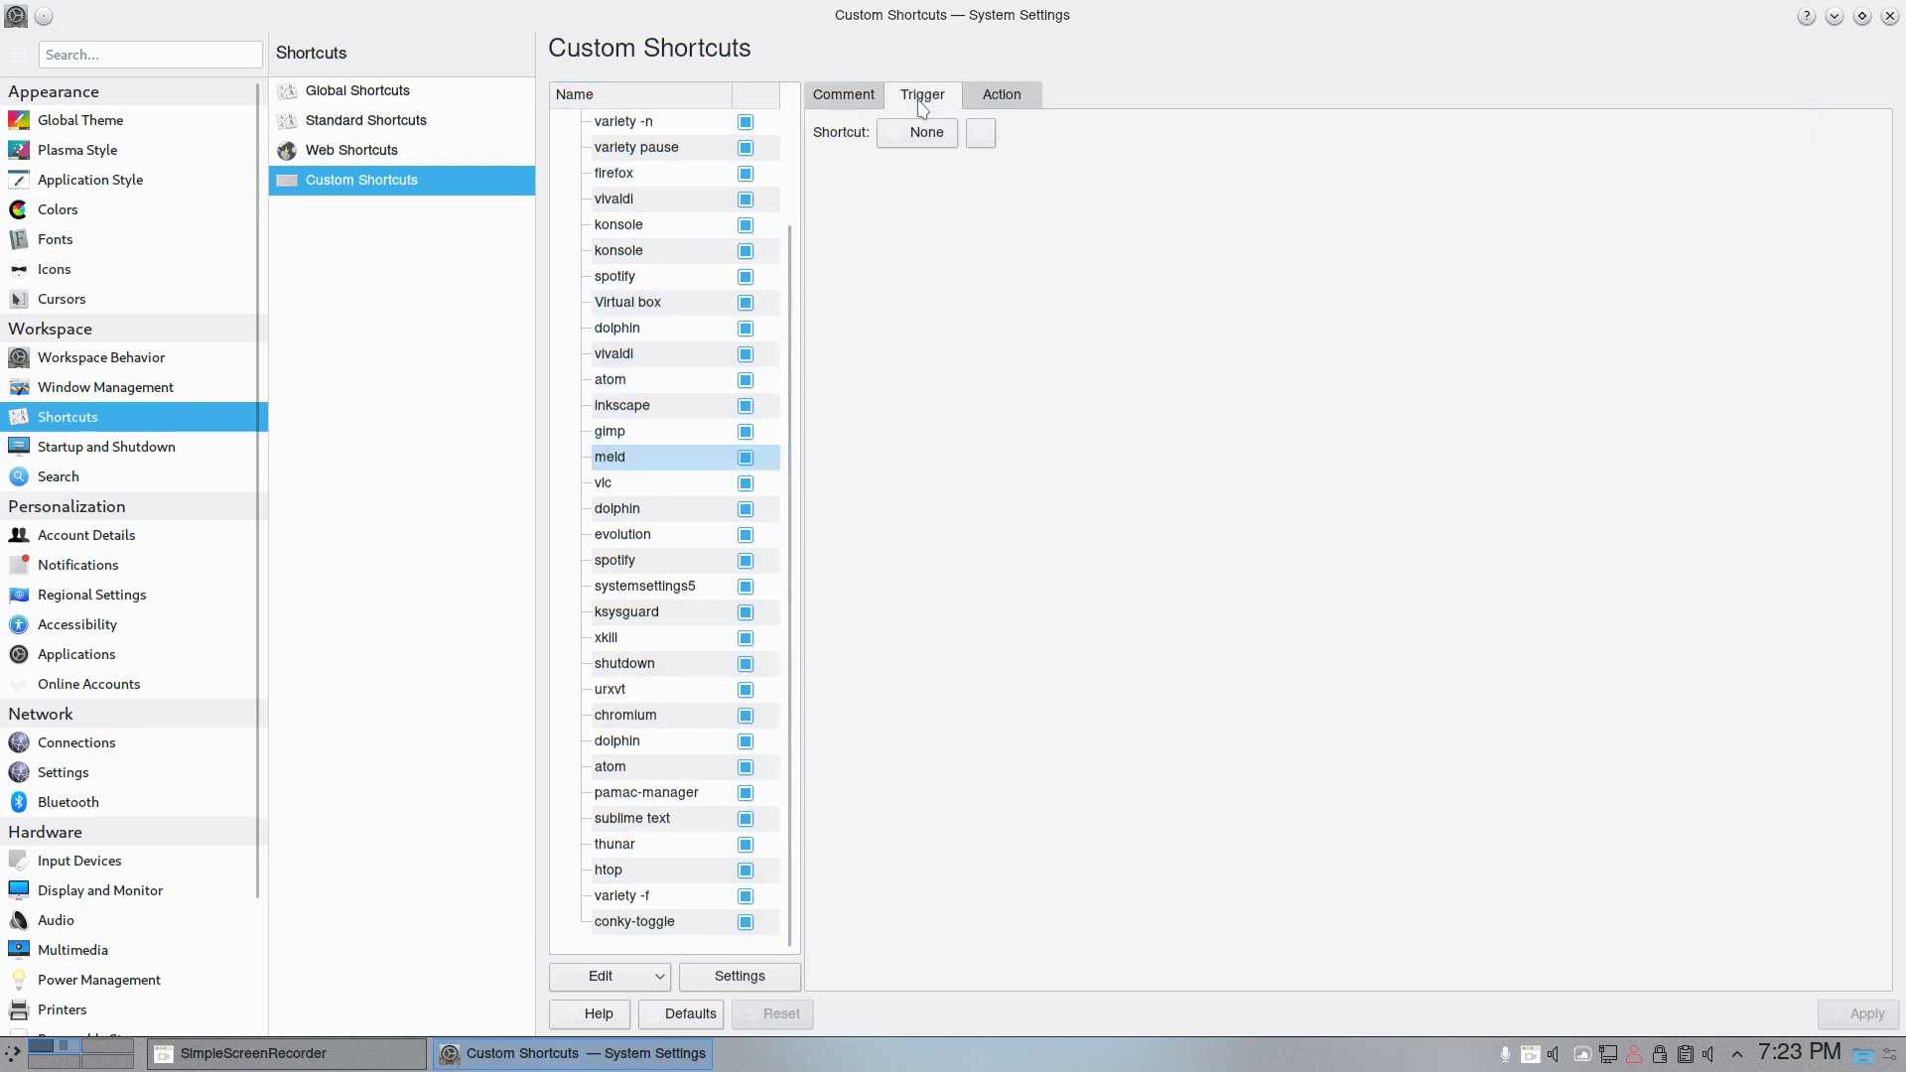
left_click(924, 135)
key("super+F5")
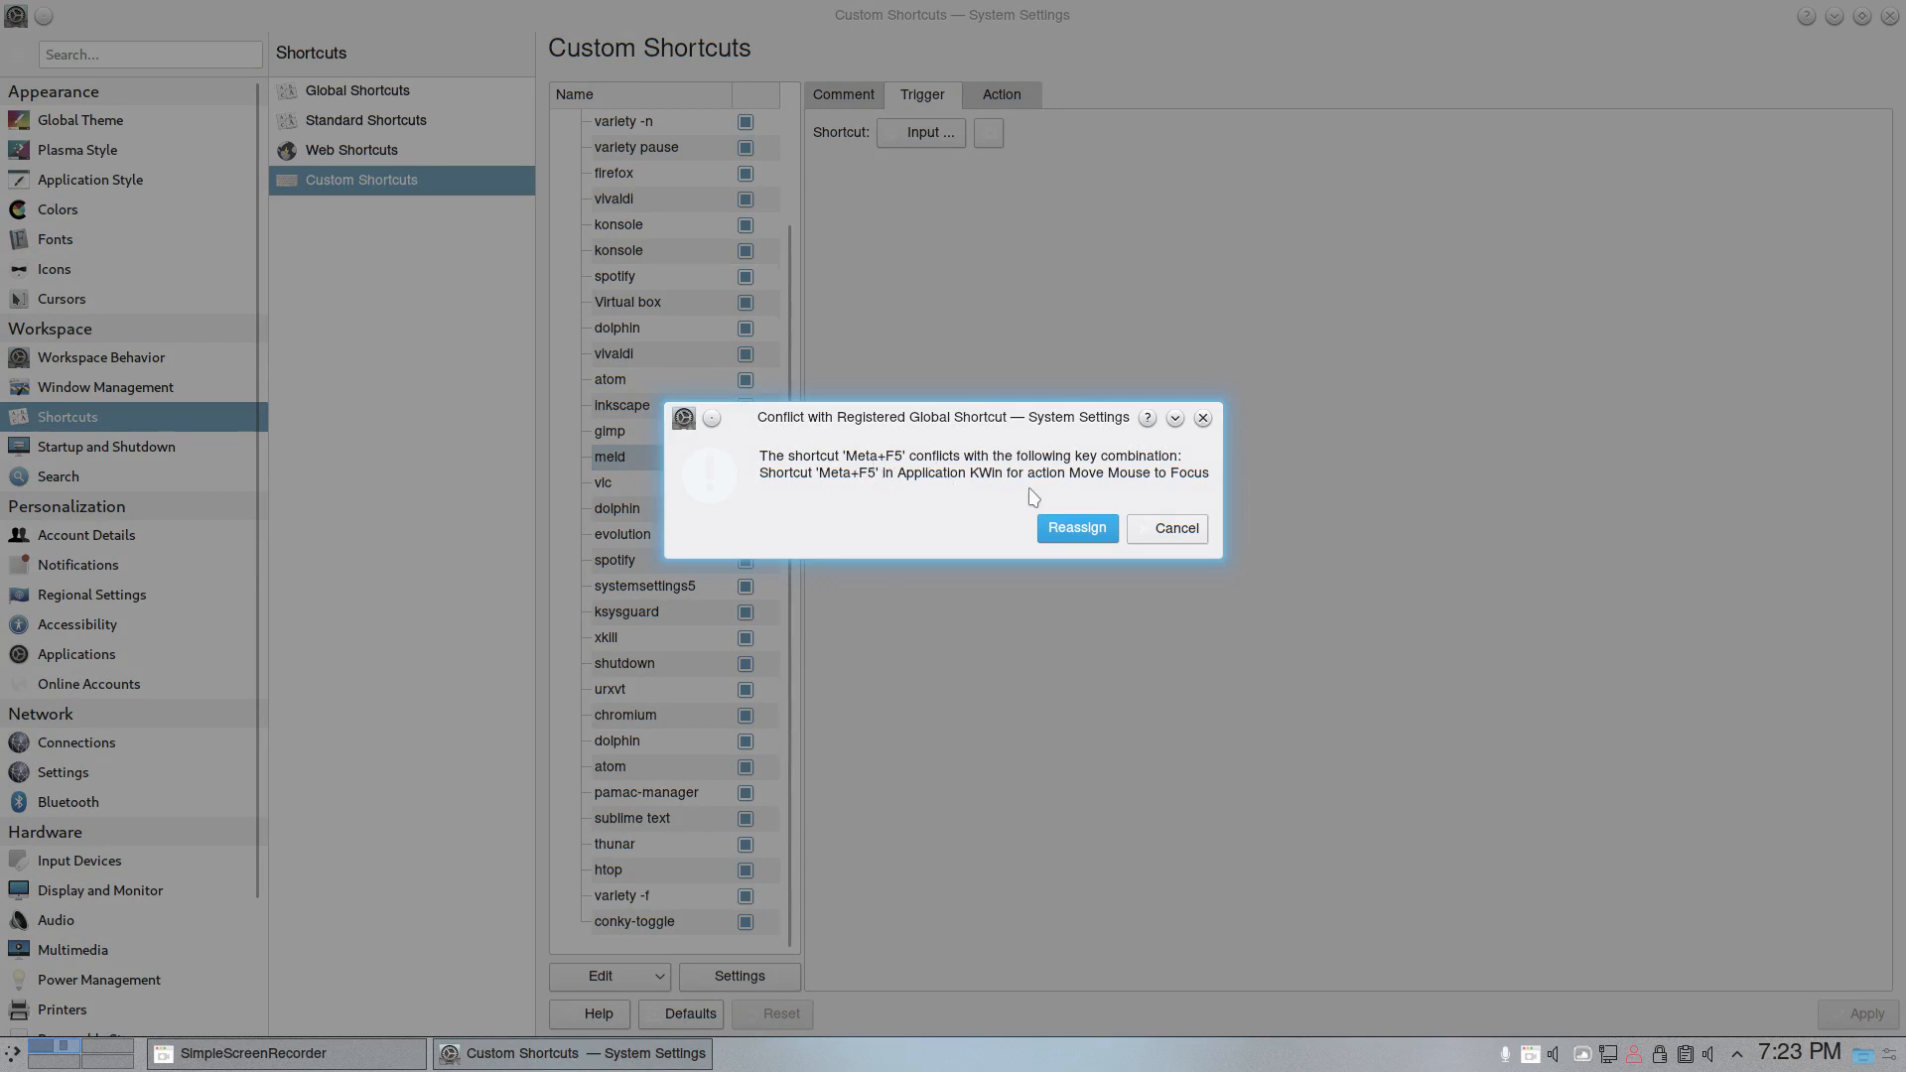
left_click(1092, 529)
left_click(1002, 95)
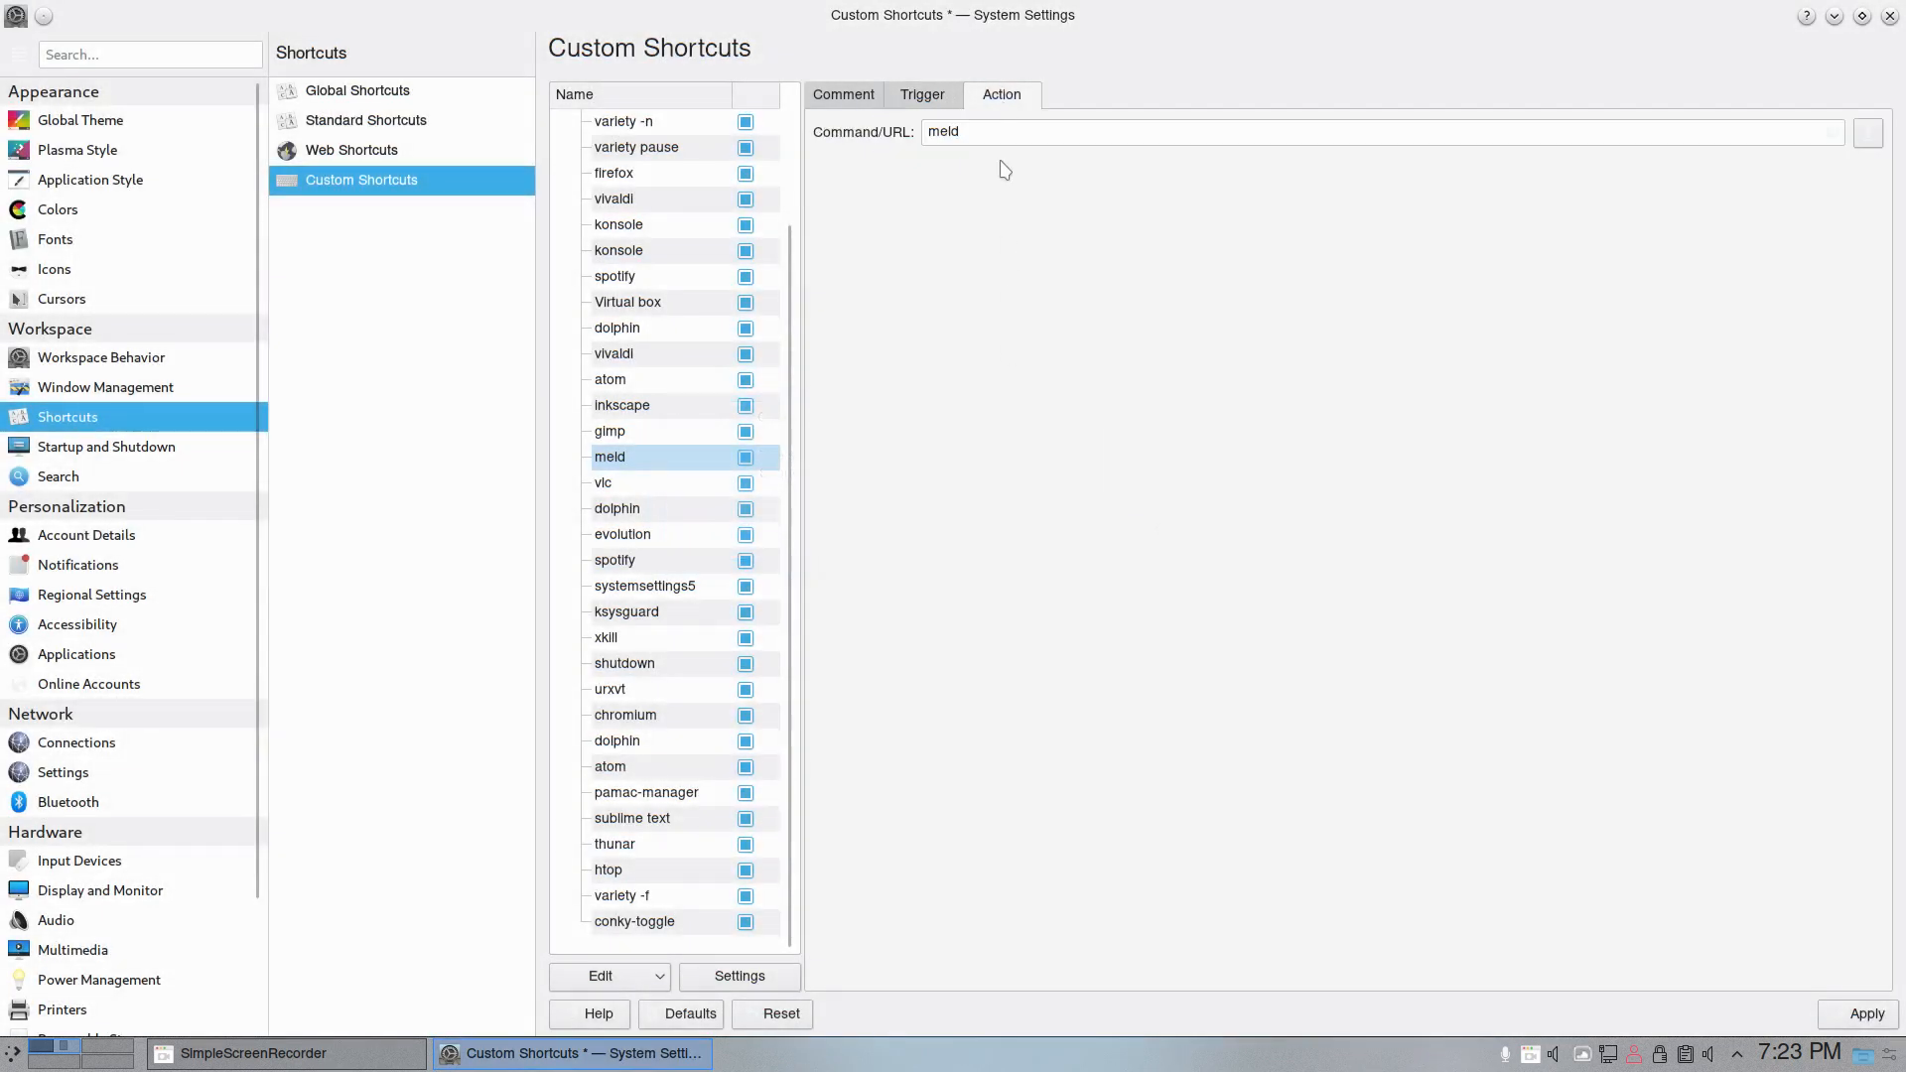
left_click(1855, 1011)
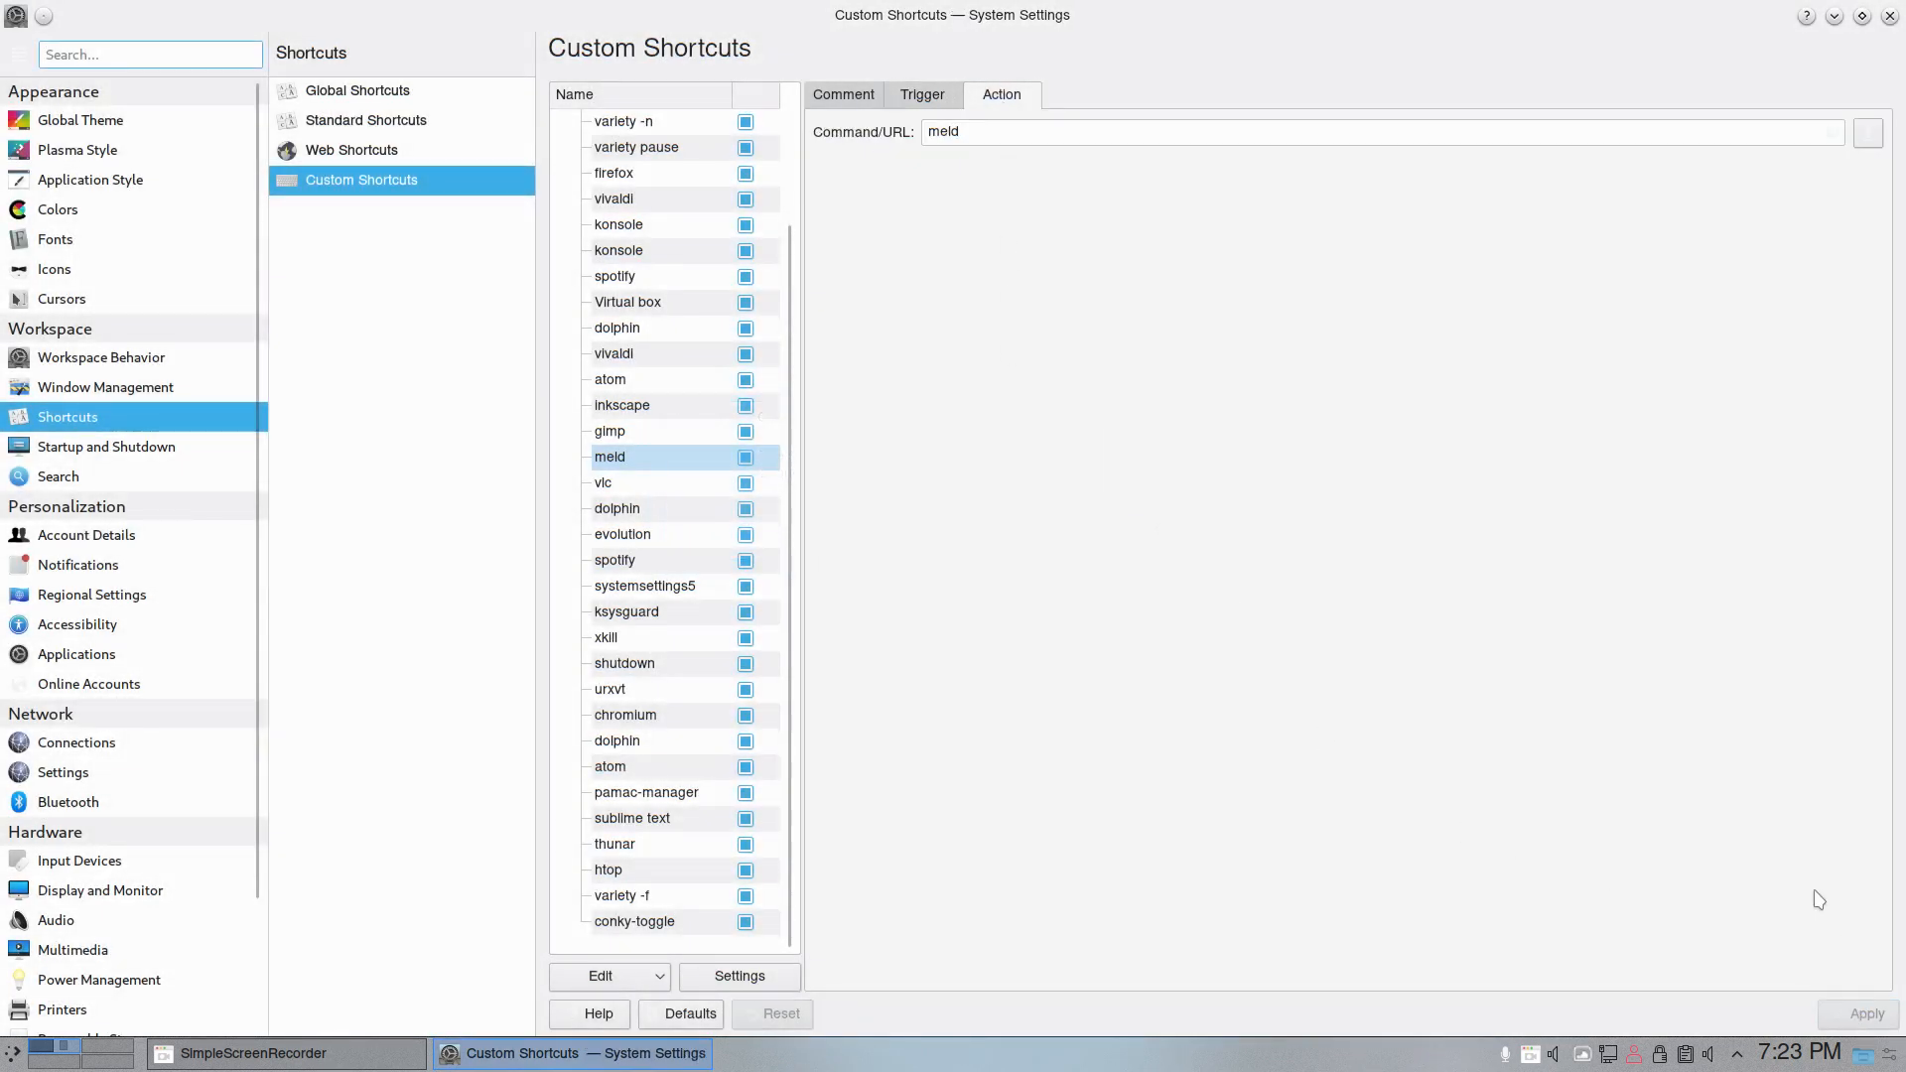
- Test the Meta+F5 shortcut by launching Meld, close System Settings, and maximize and close the Meld window
key("super+F5")
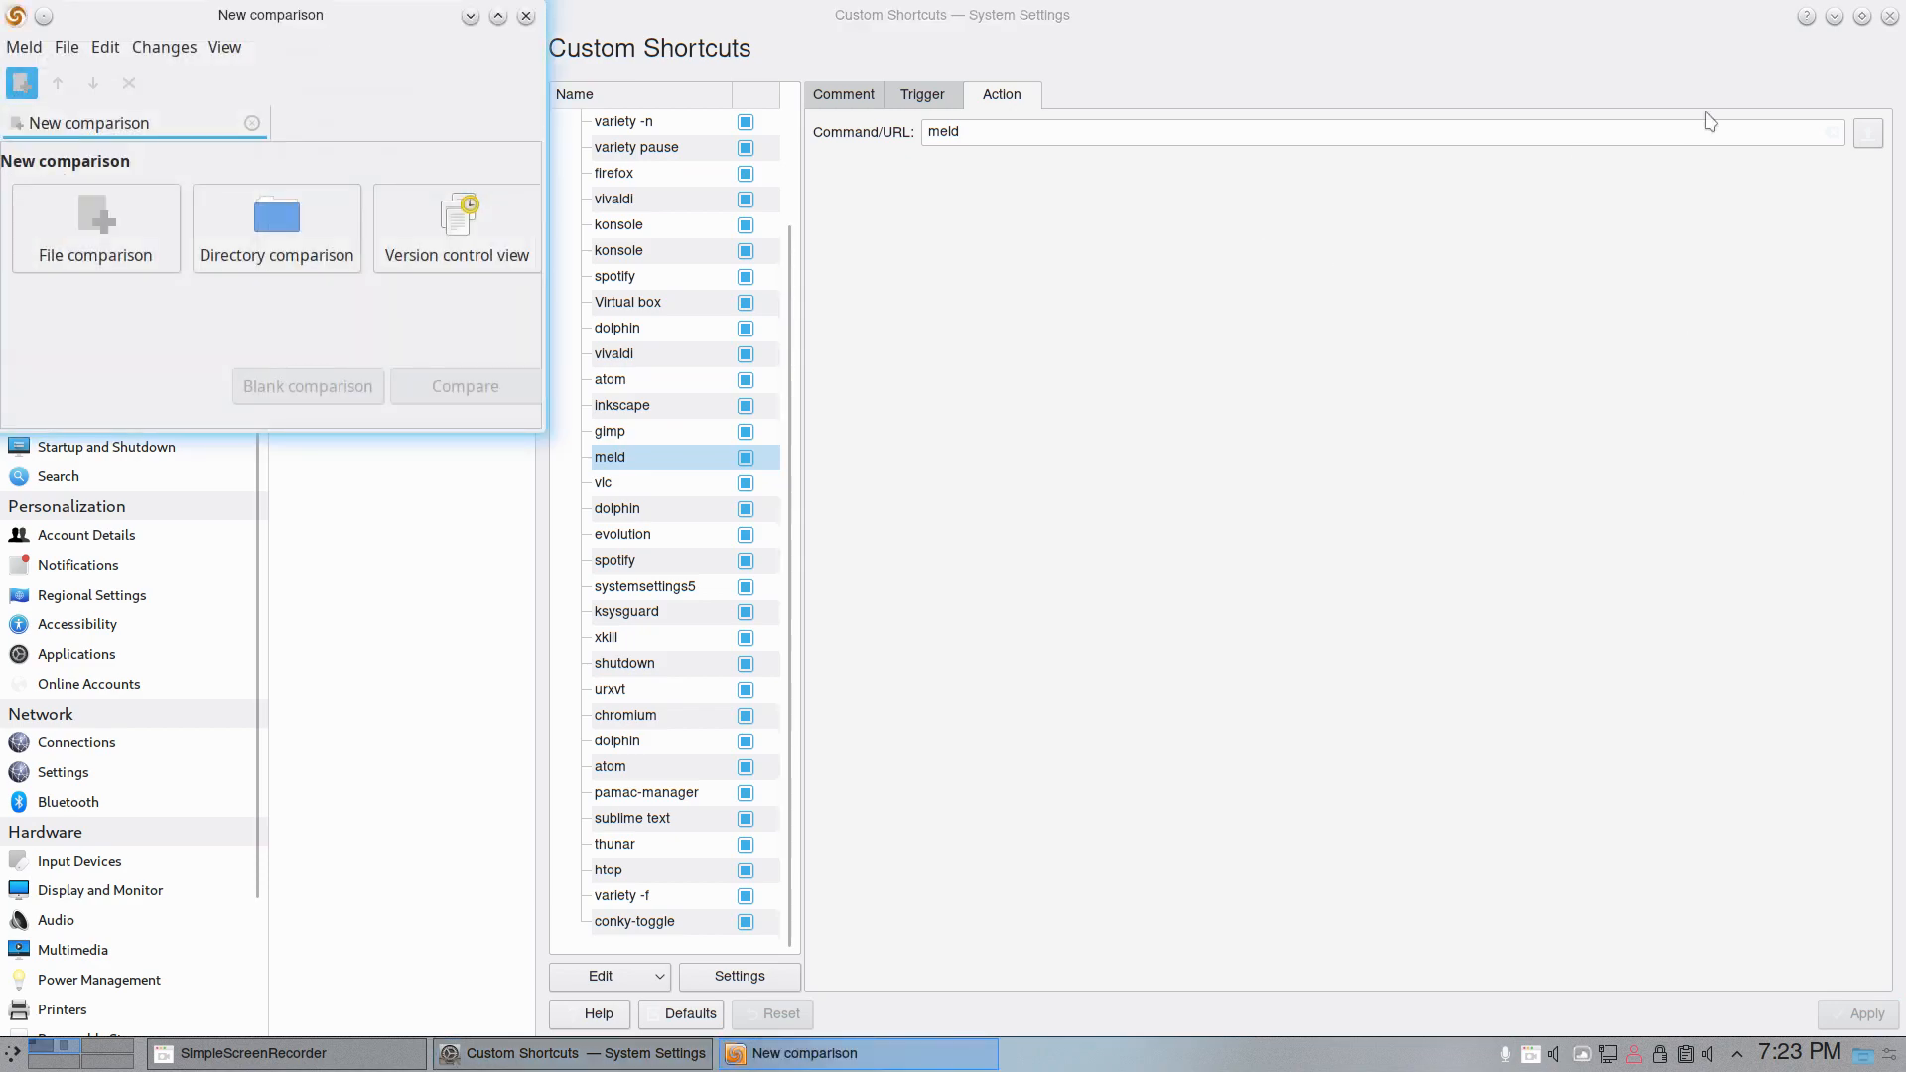
left_click(1889, 16)
double_click(371, 6)
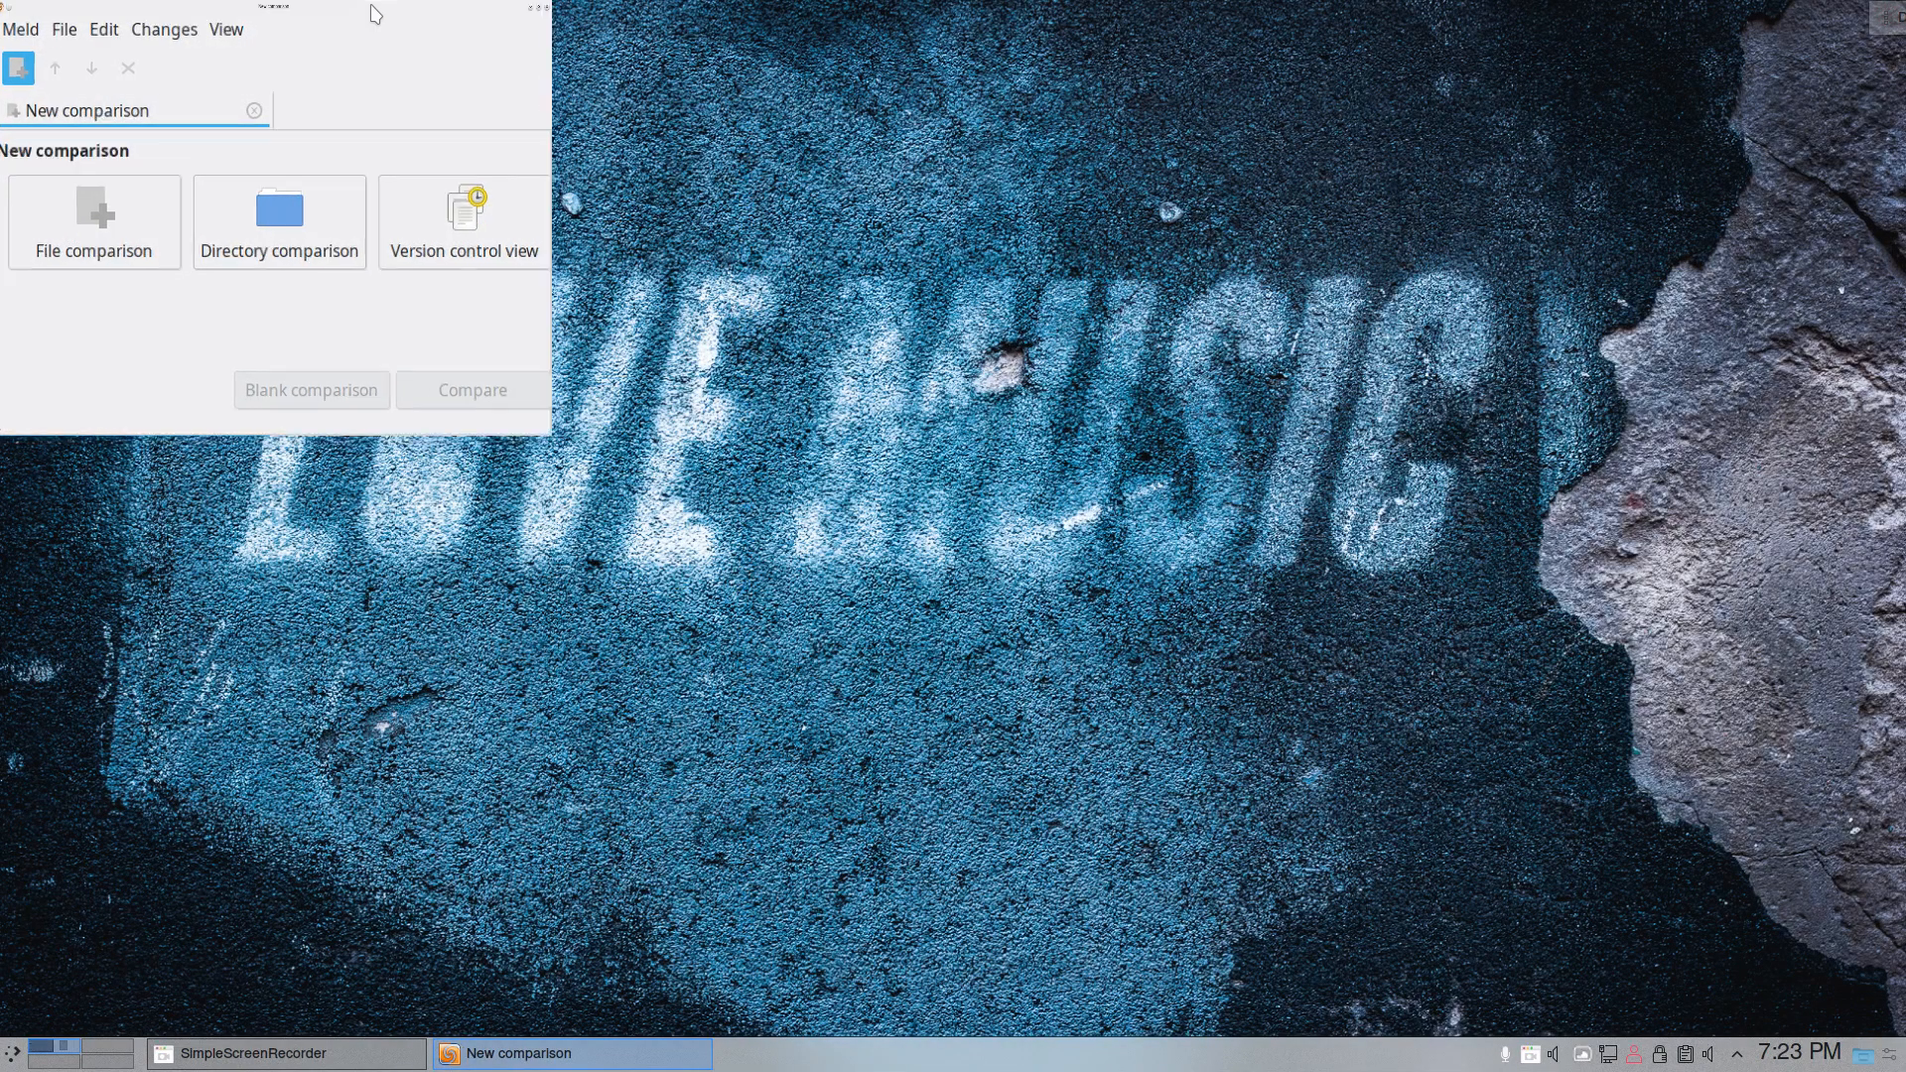
left_click(1890, 16)
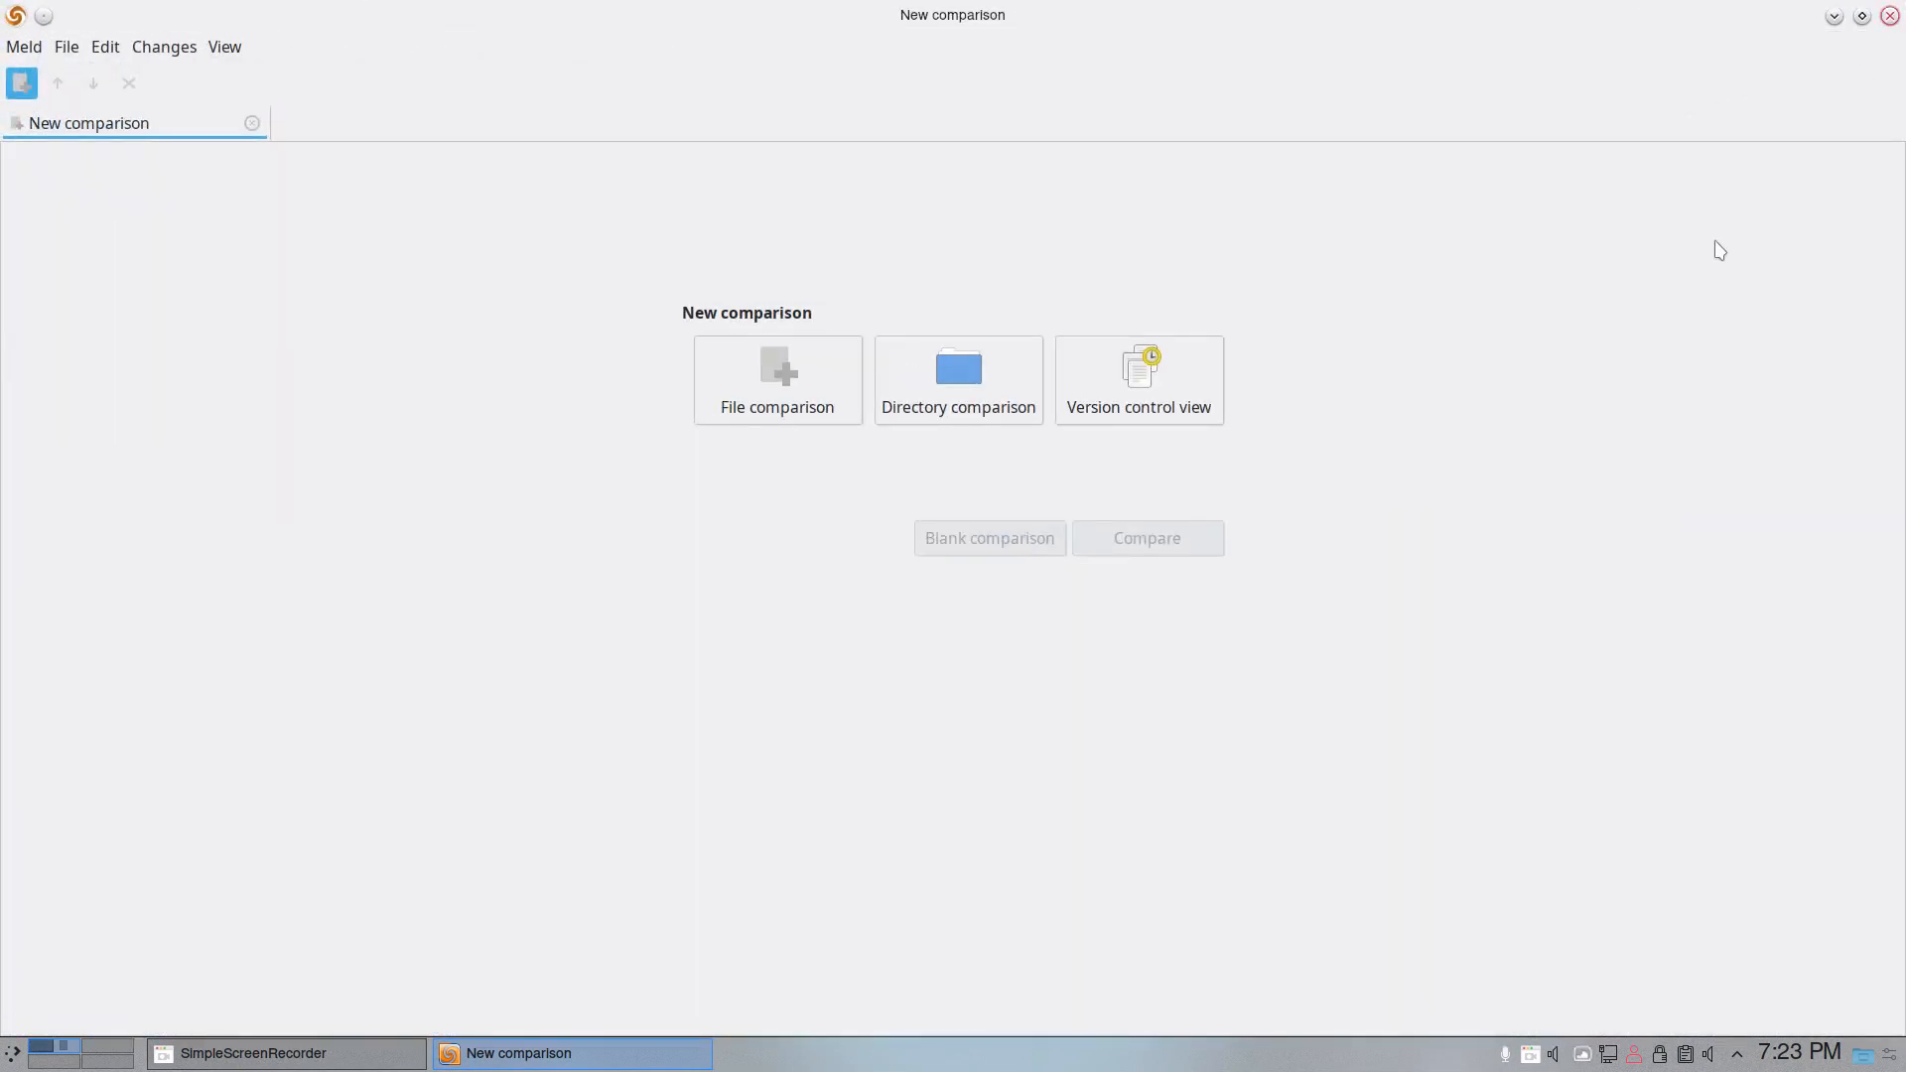
- Reopen System Settings and apply McMojave as the SDDM login screen theme, authenticating with the account password
left_click(13, 1060)
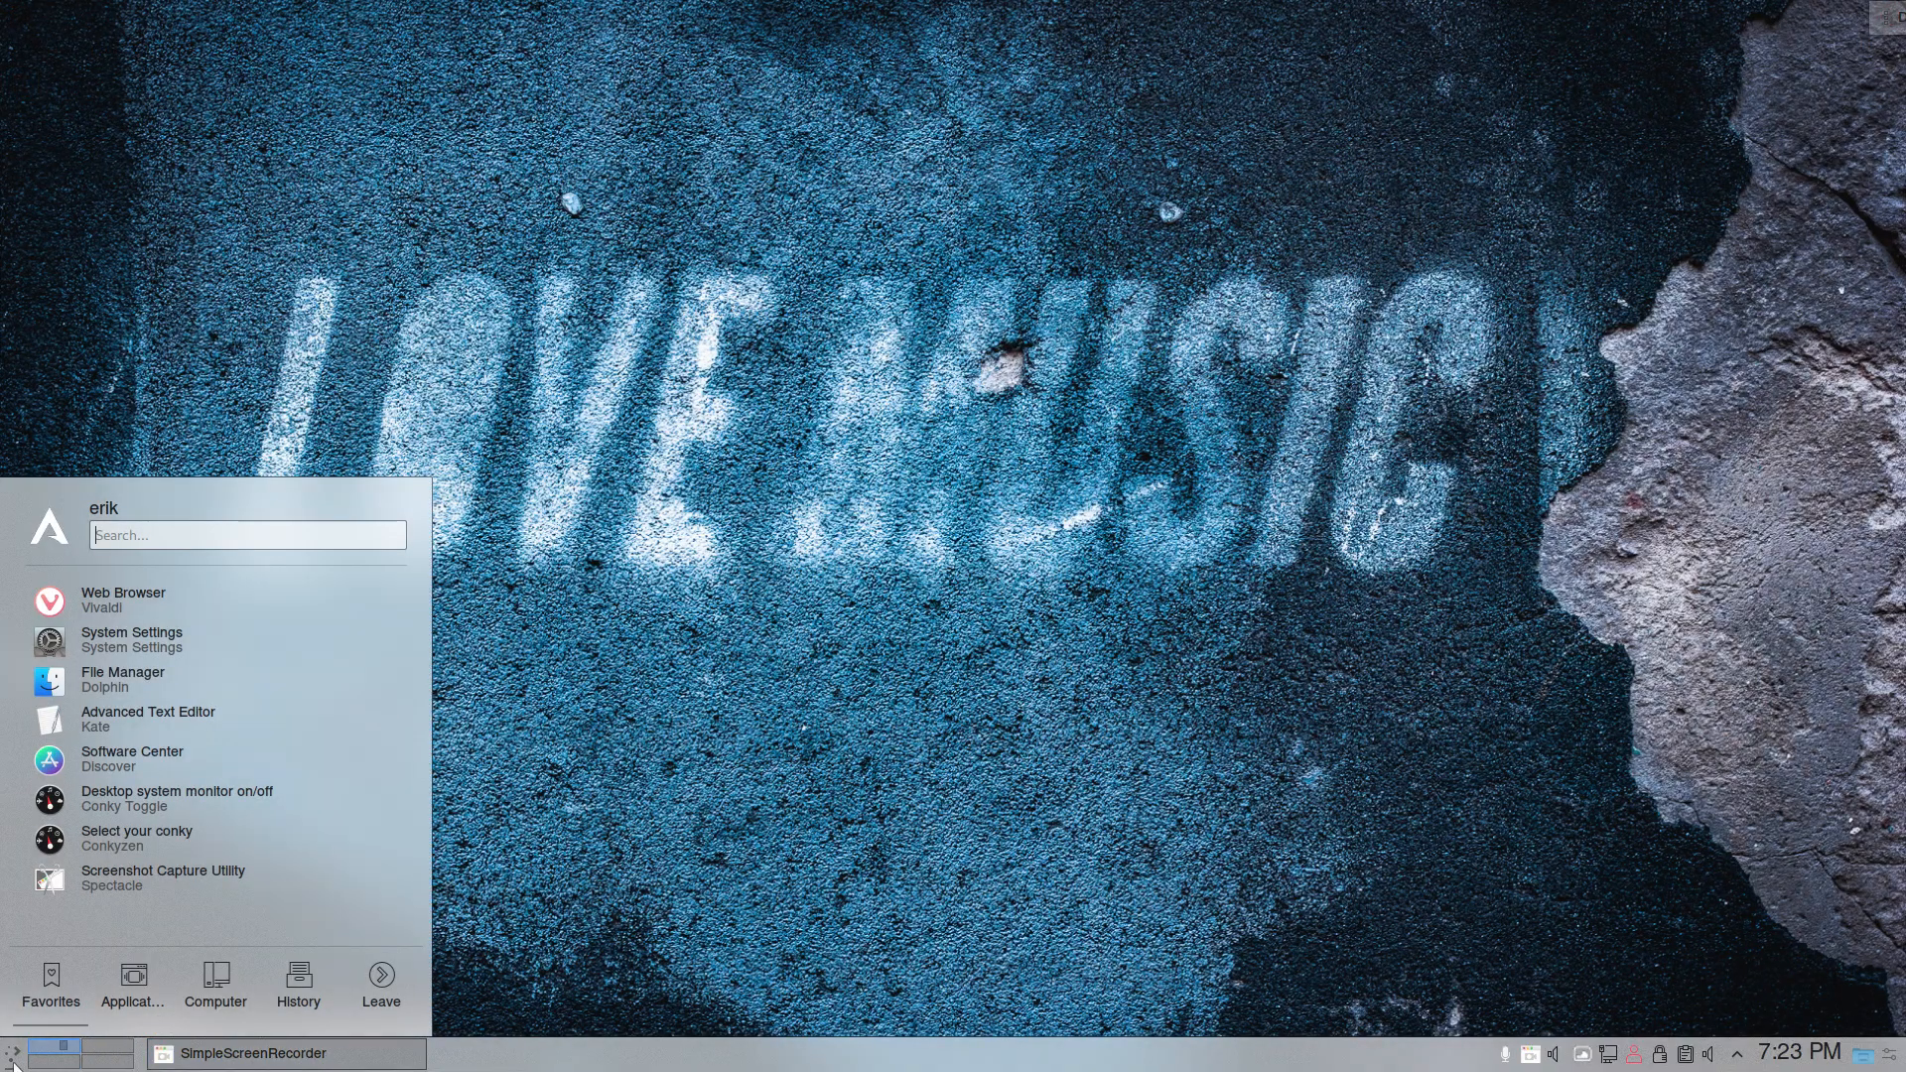
left_click(109, 641)
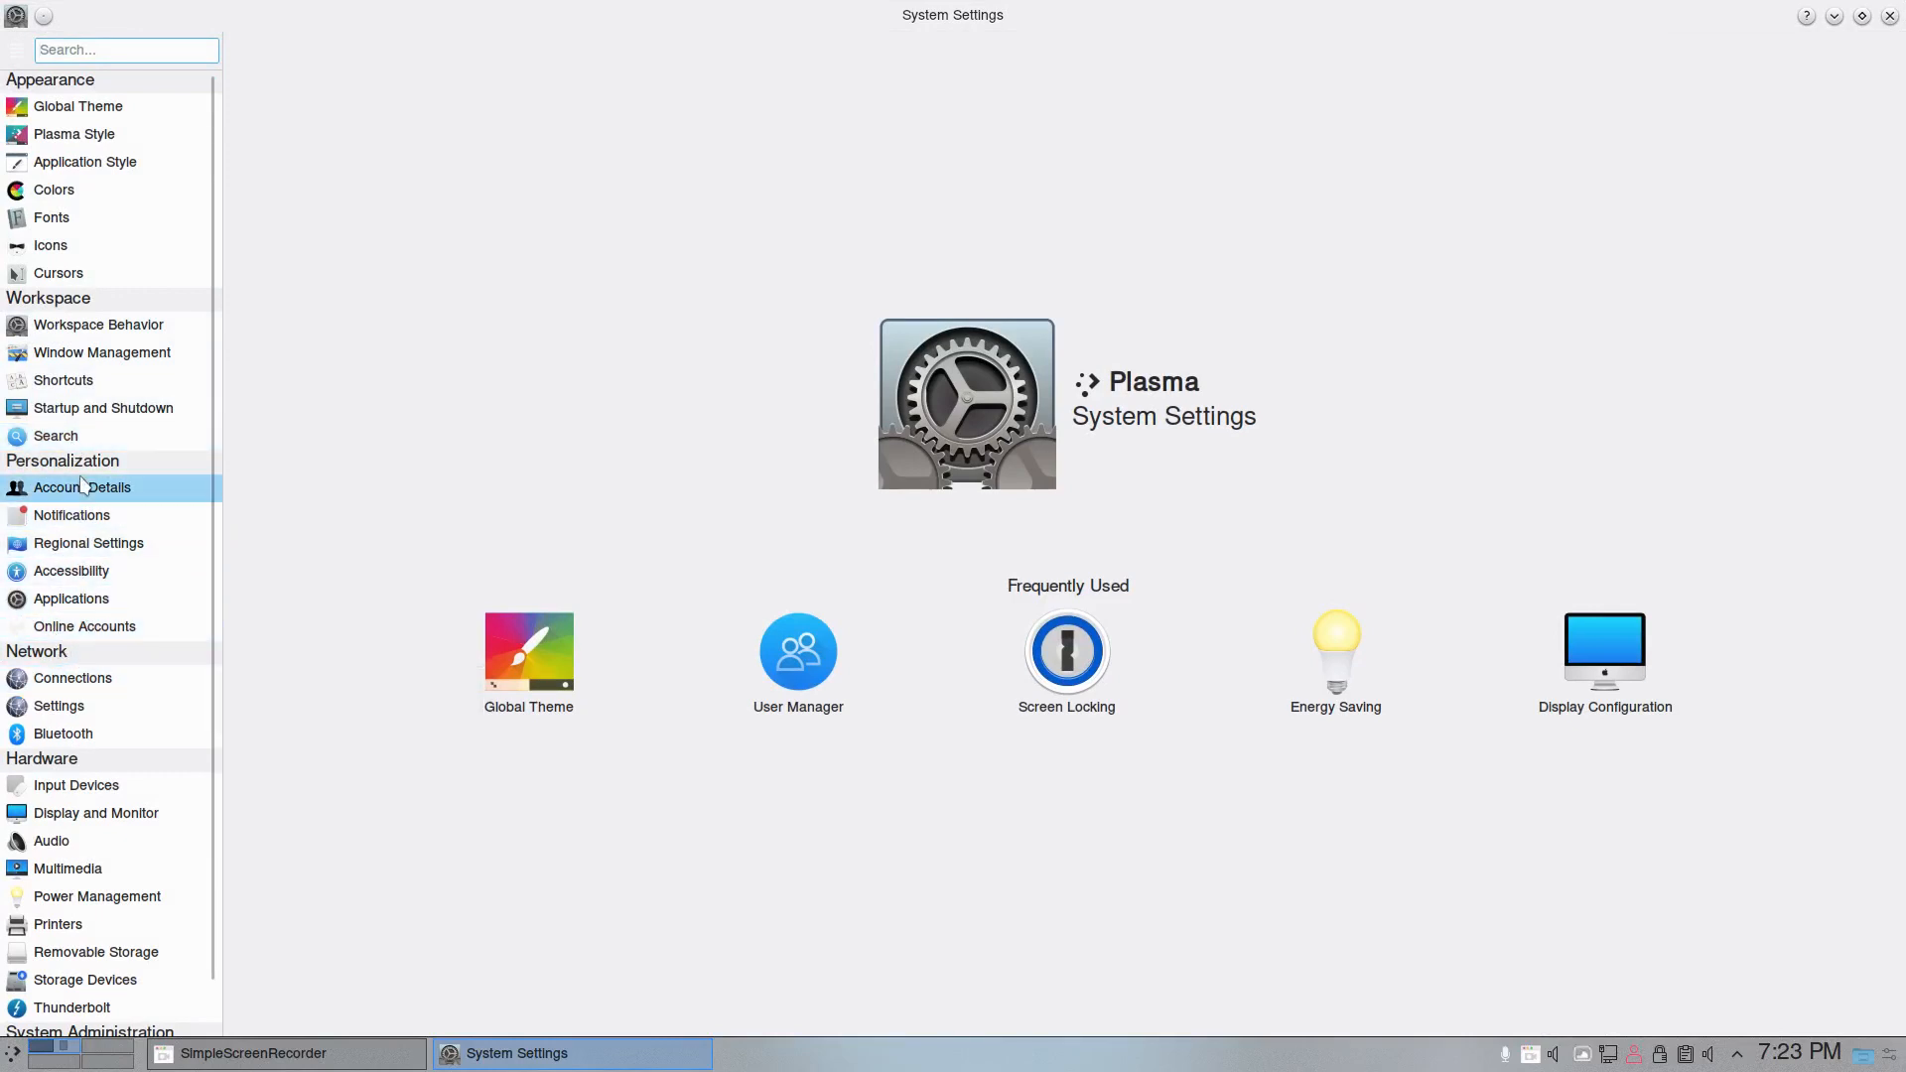
left_click(107, 420)
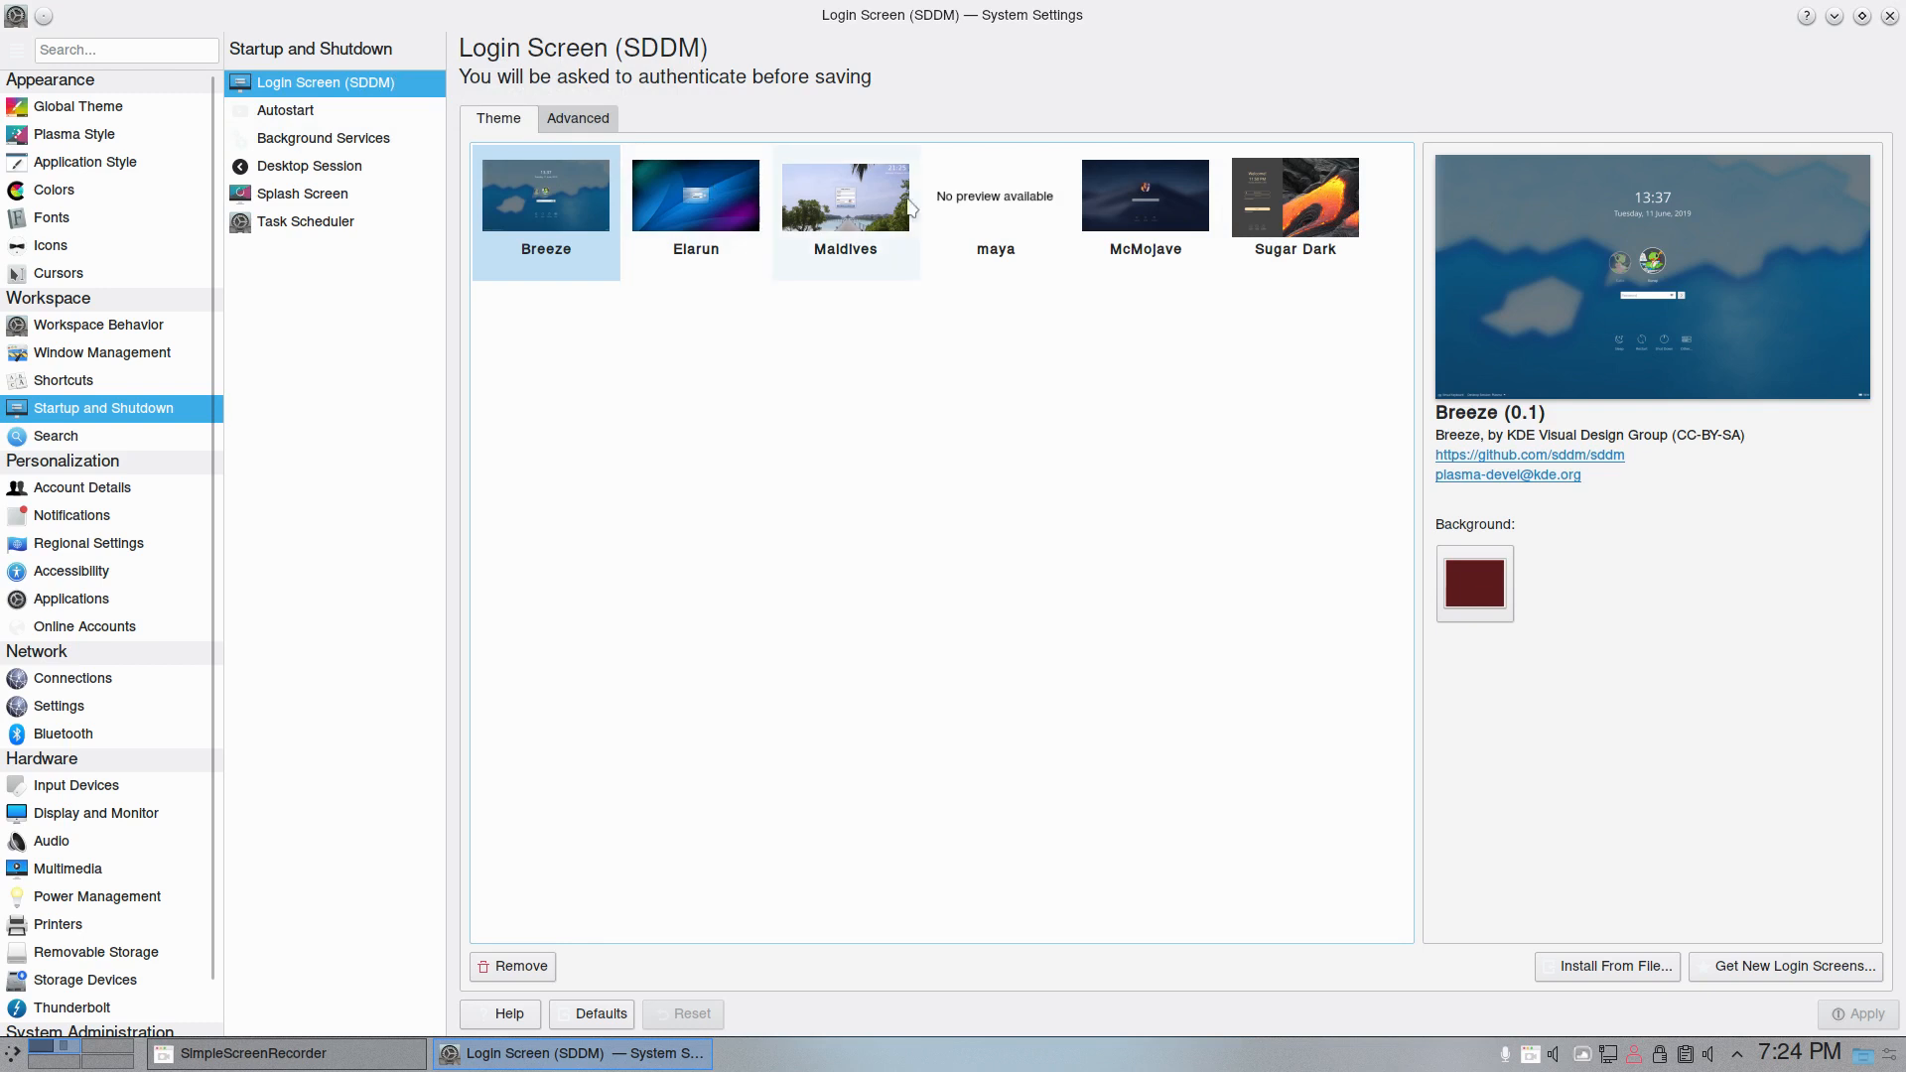
left_click(1271, 199)
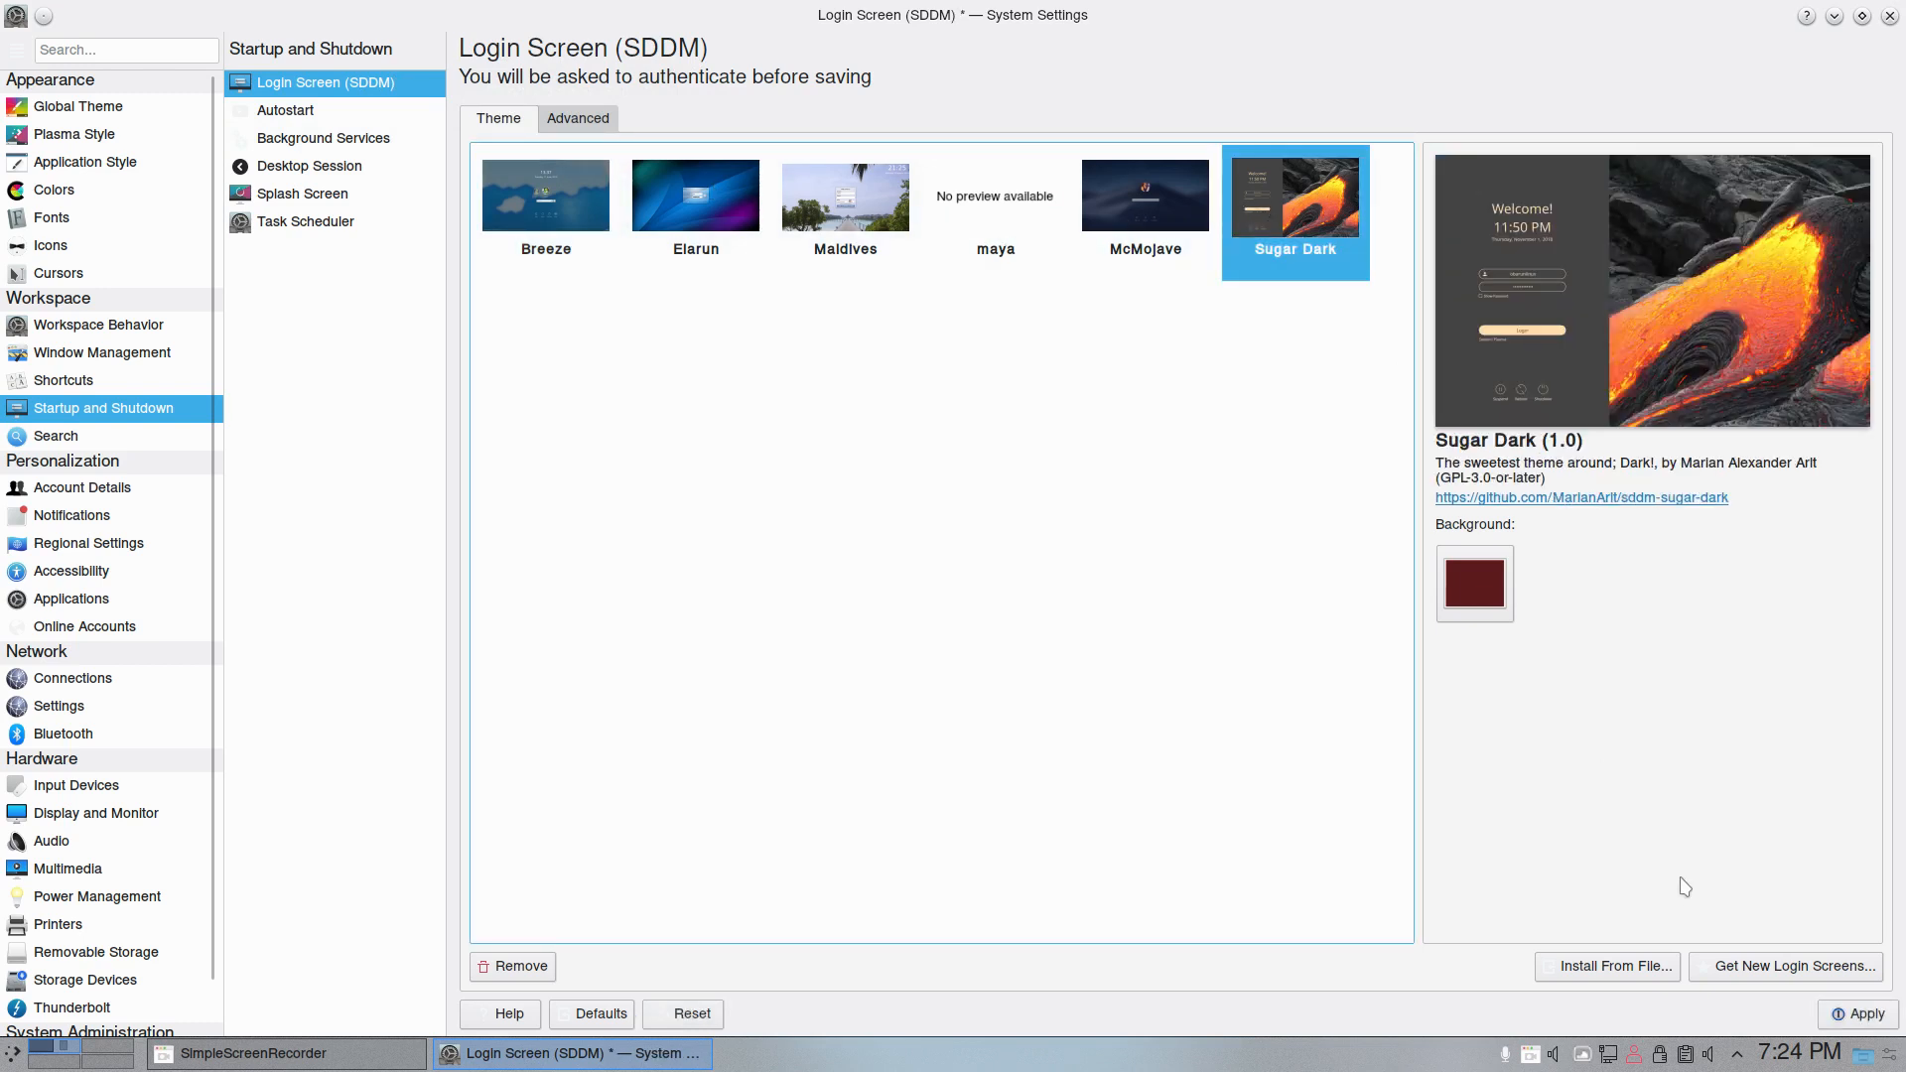
left_click(1145, 209)
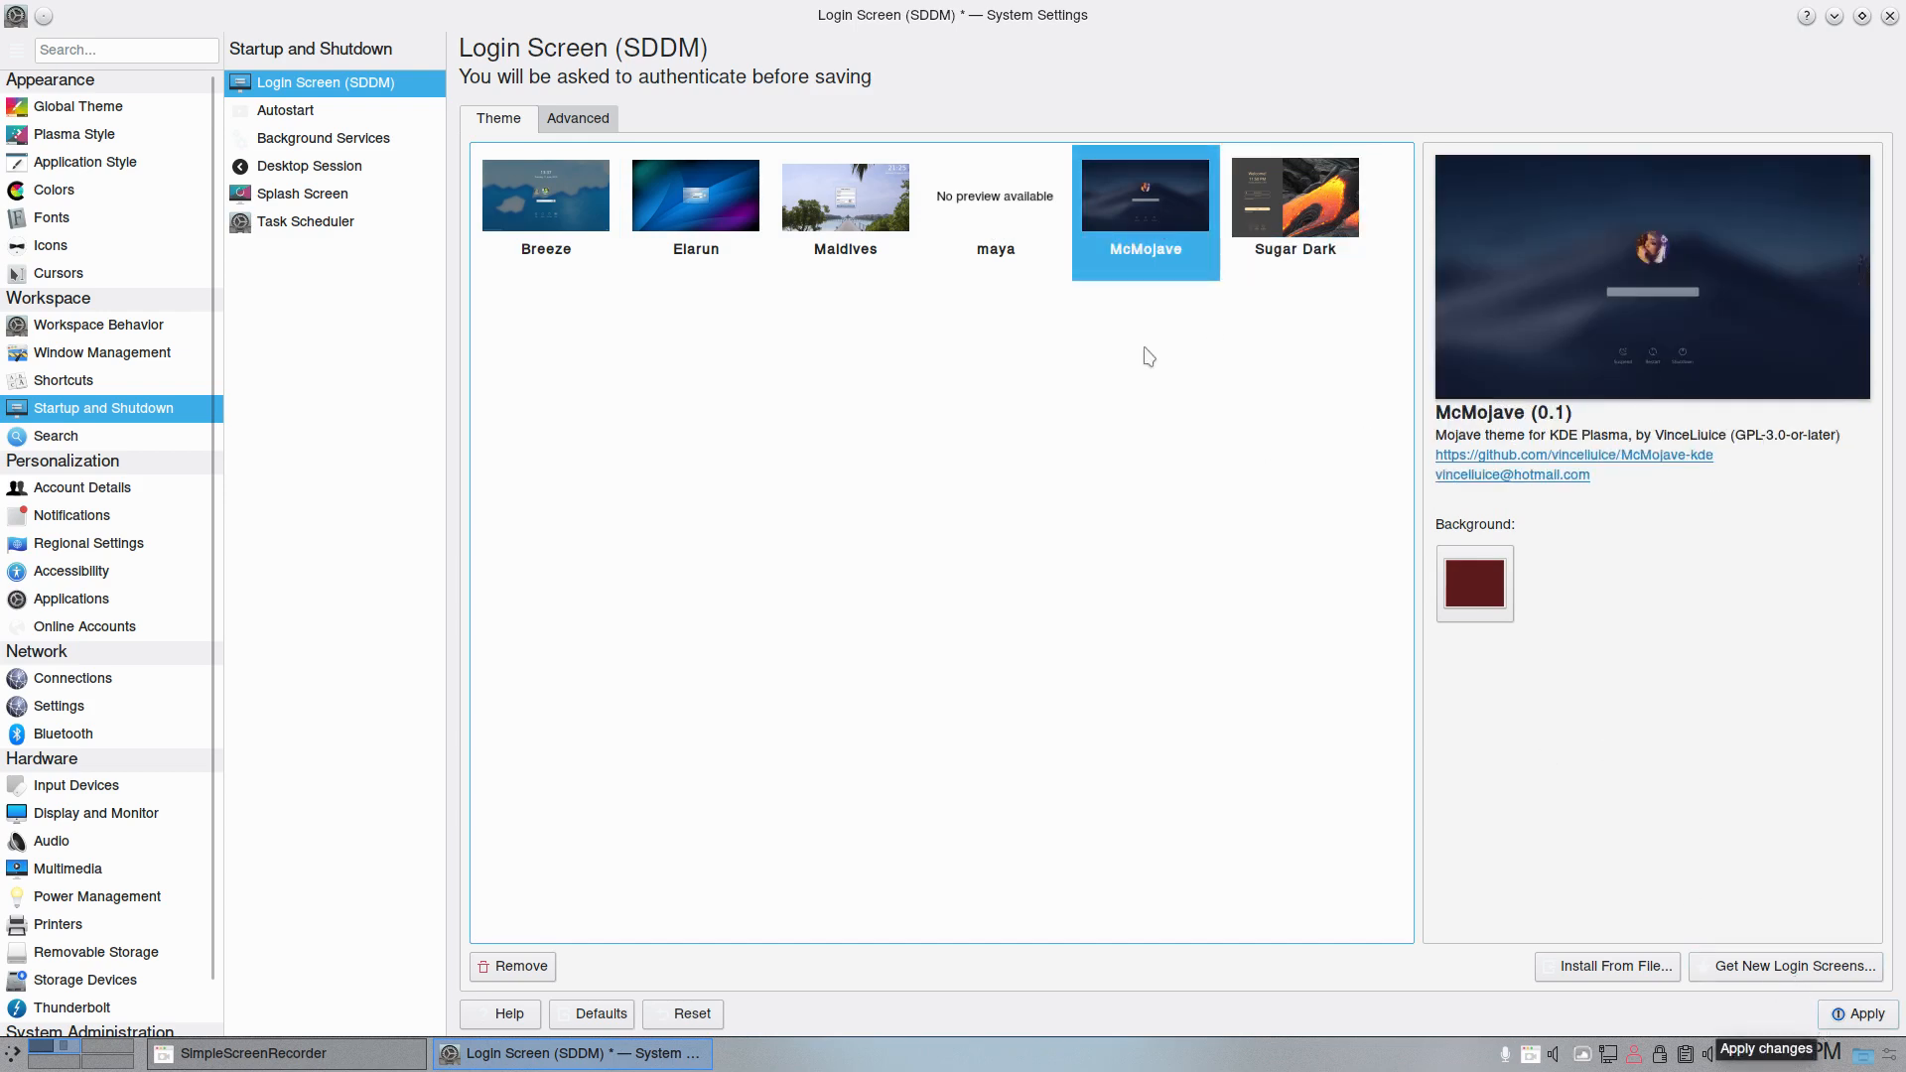
left_click(1856, 1013)
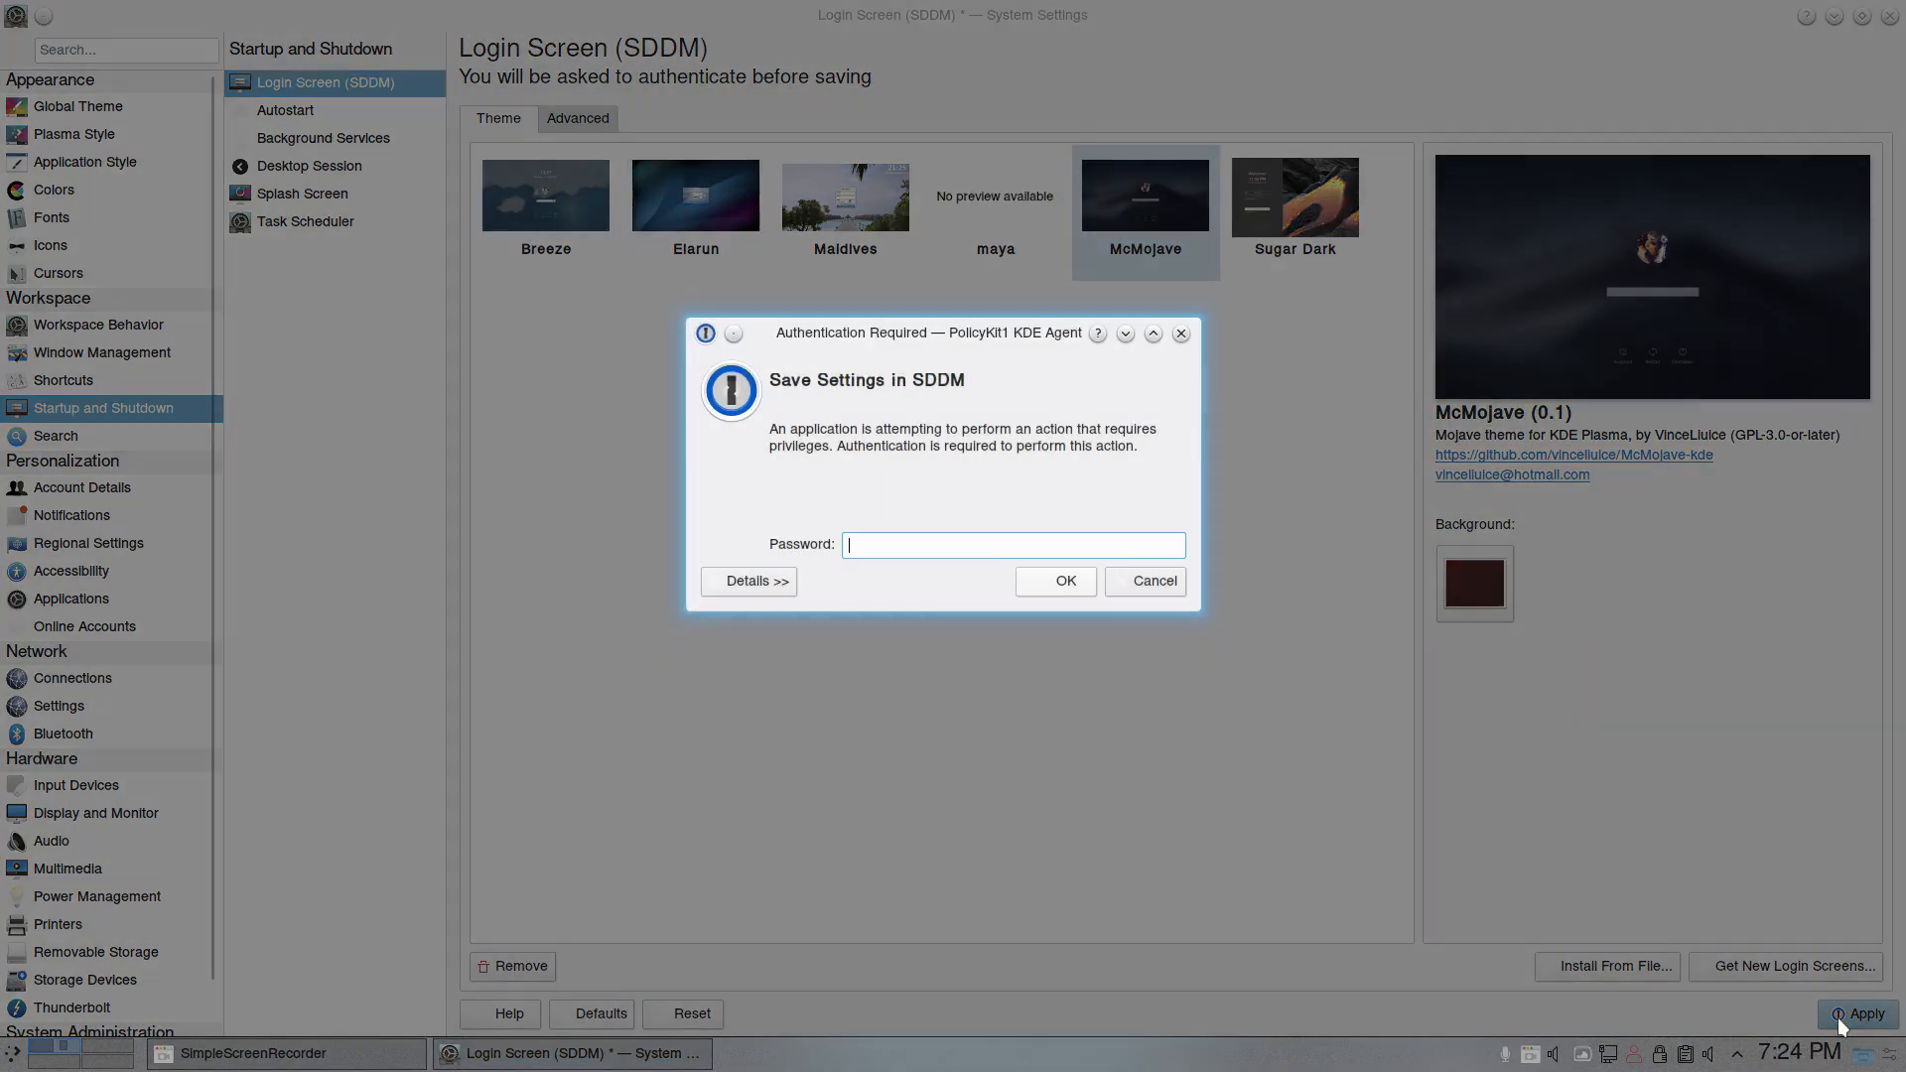
type("••••")
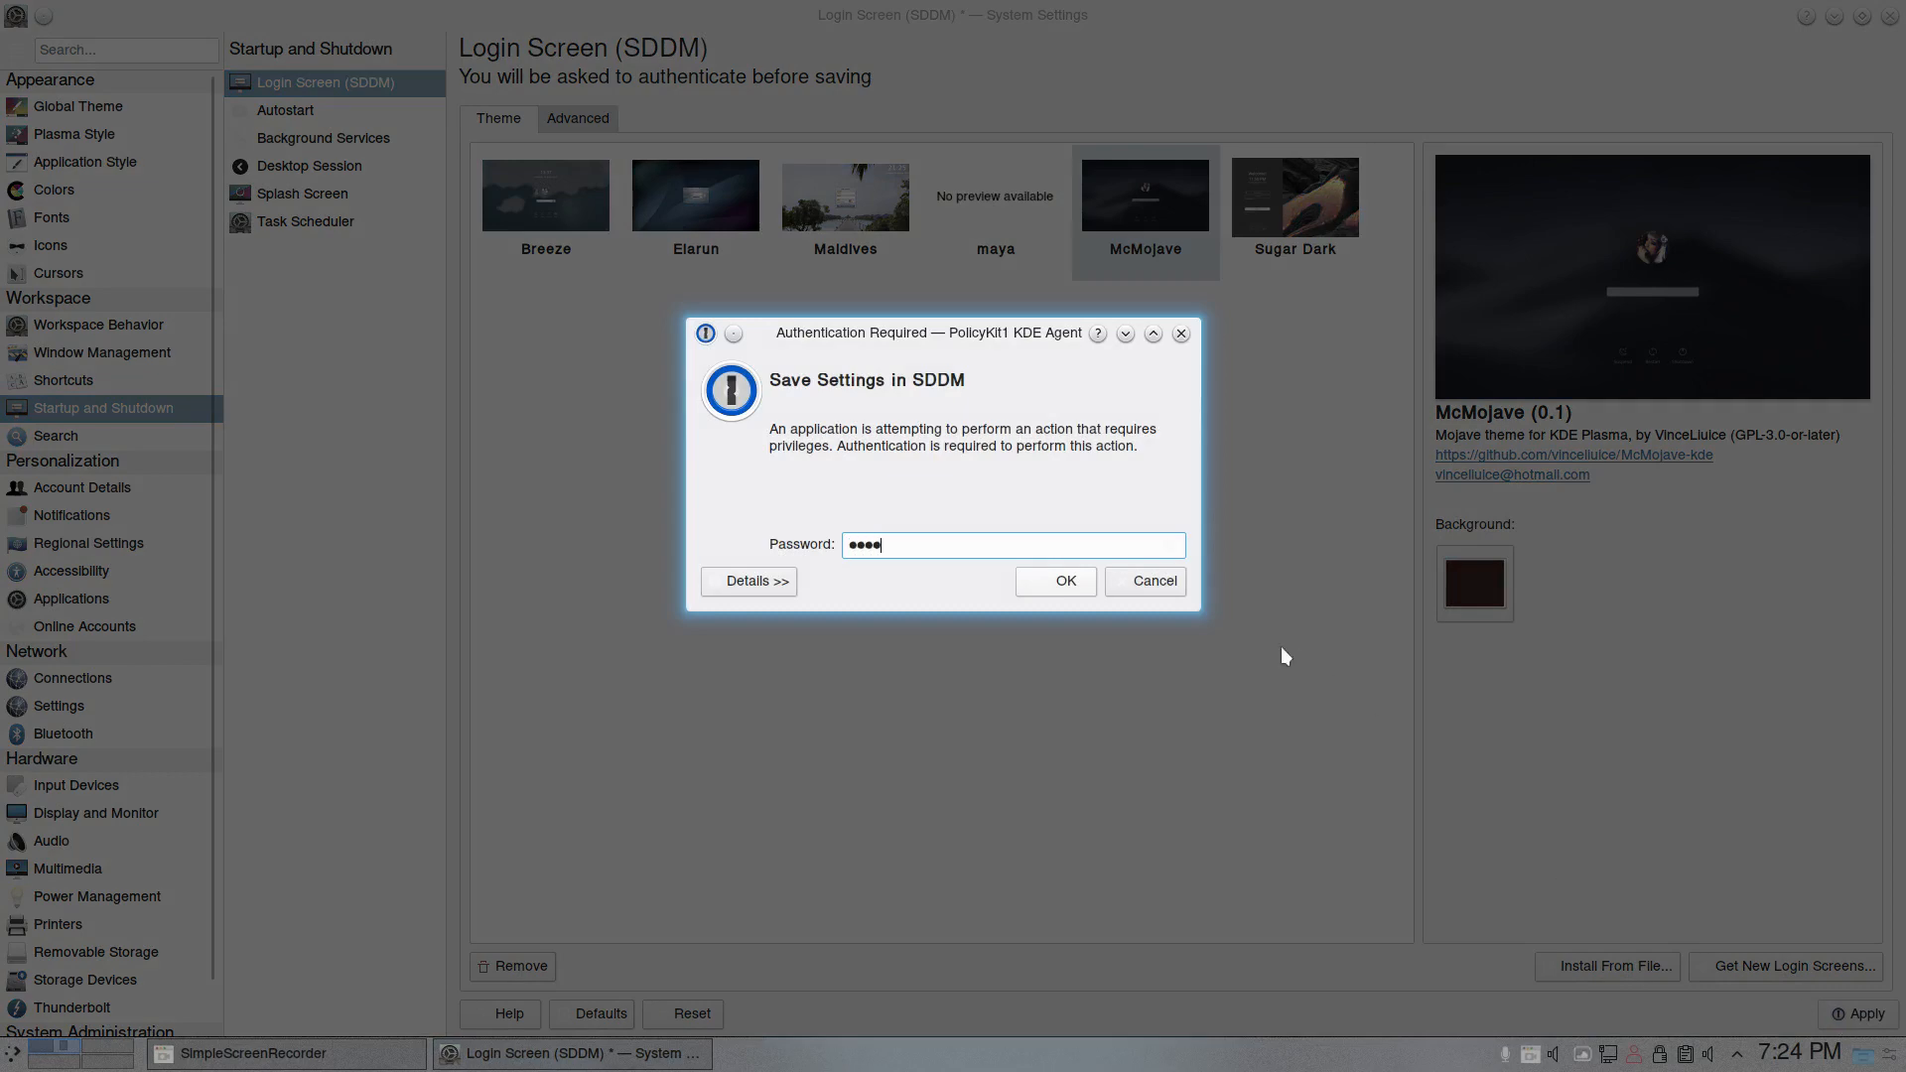
key("Return")
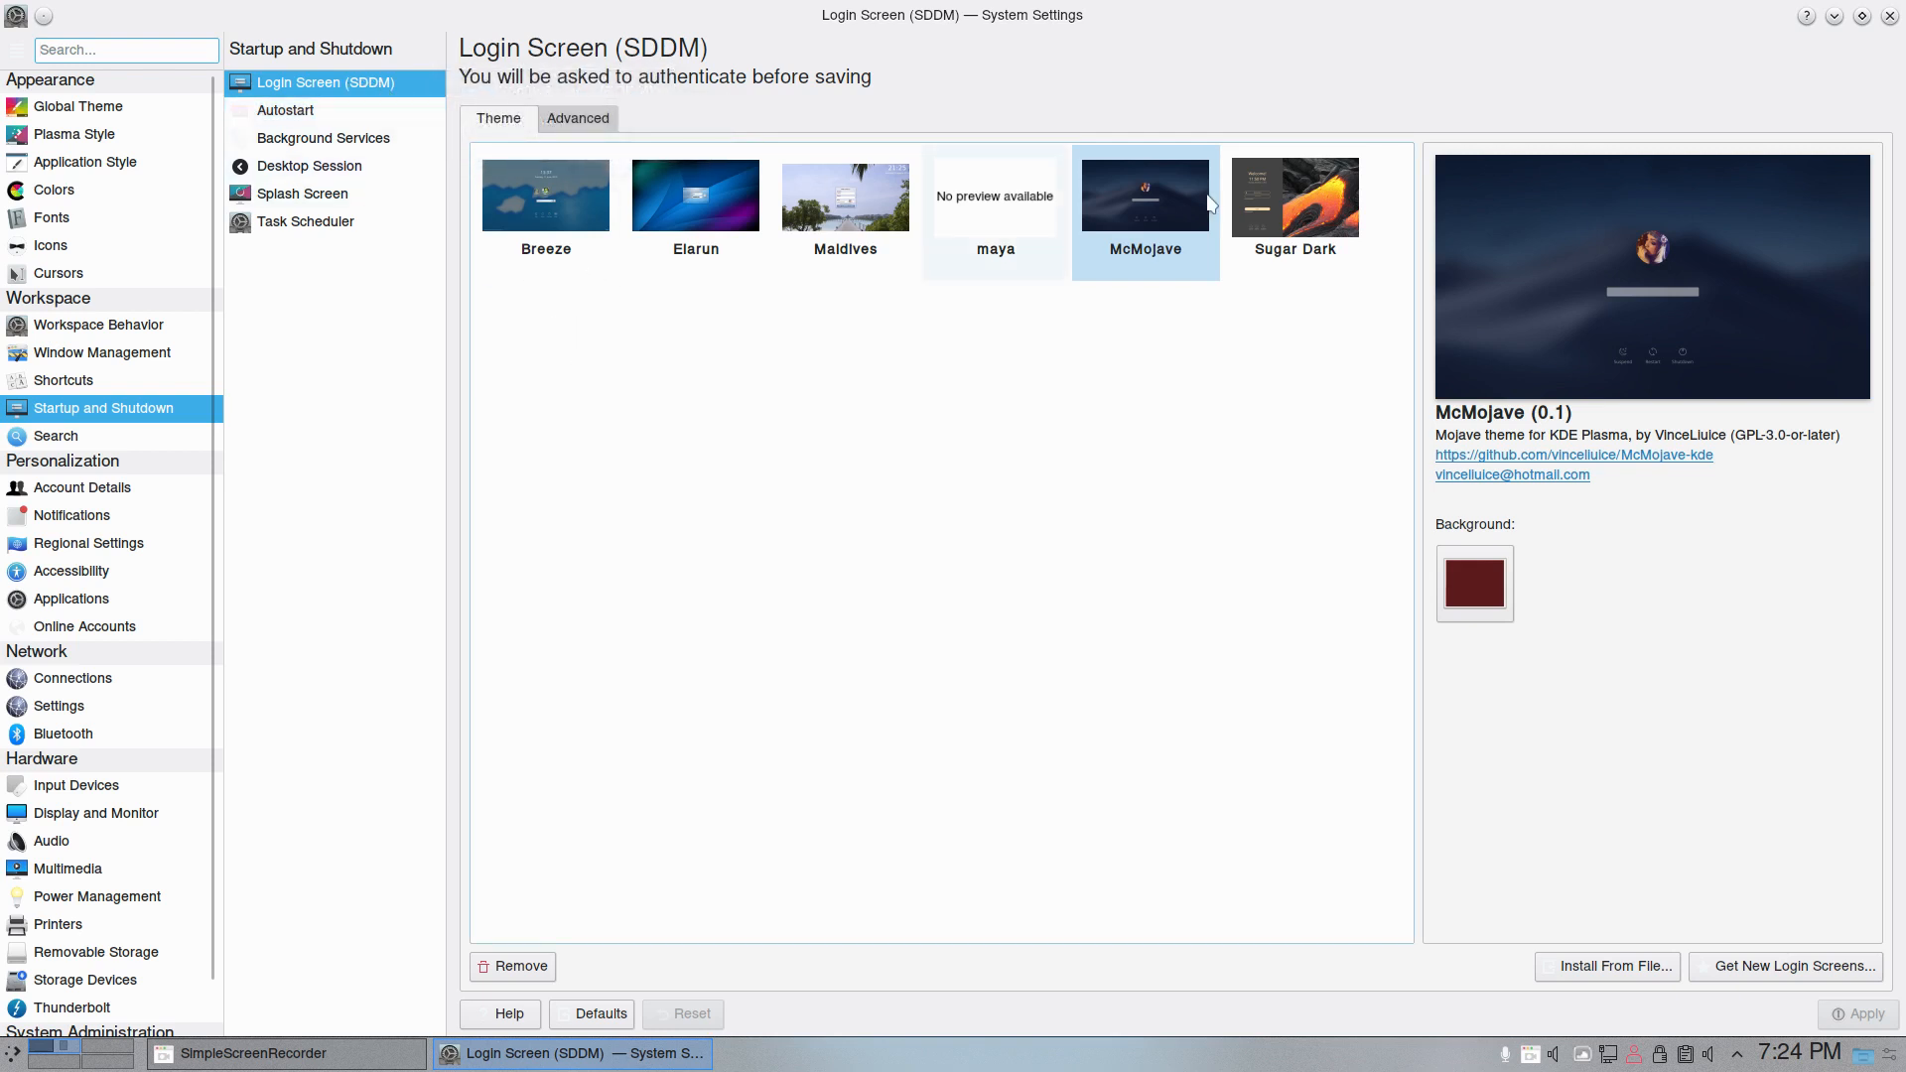
- Review the Autostart, Background Services, Desktop Session, Task Scheduler and Splash Screen settings, dismissing the Task Scheduler welcome message
left_click(307, 113)
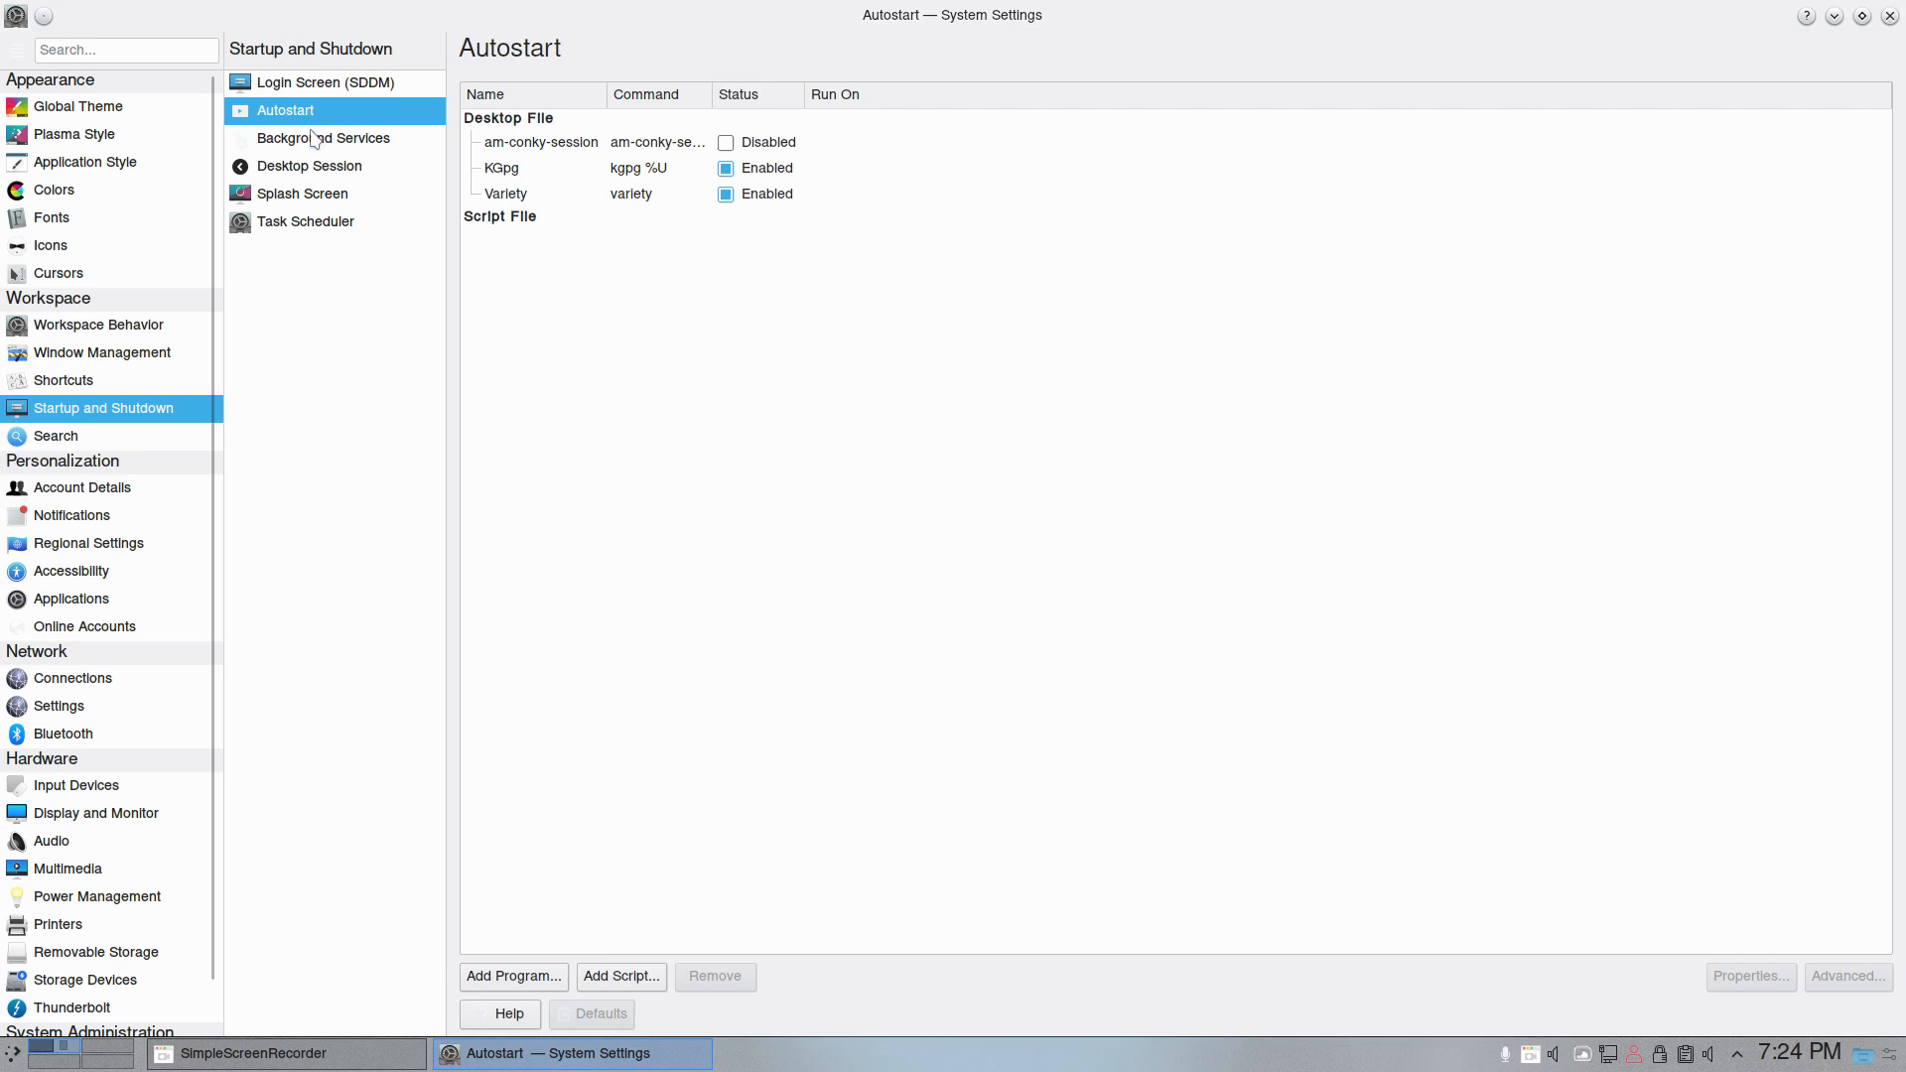
left_click(313, 137)
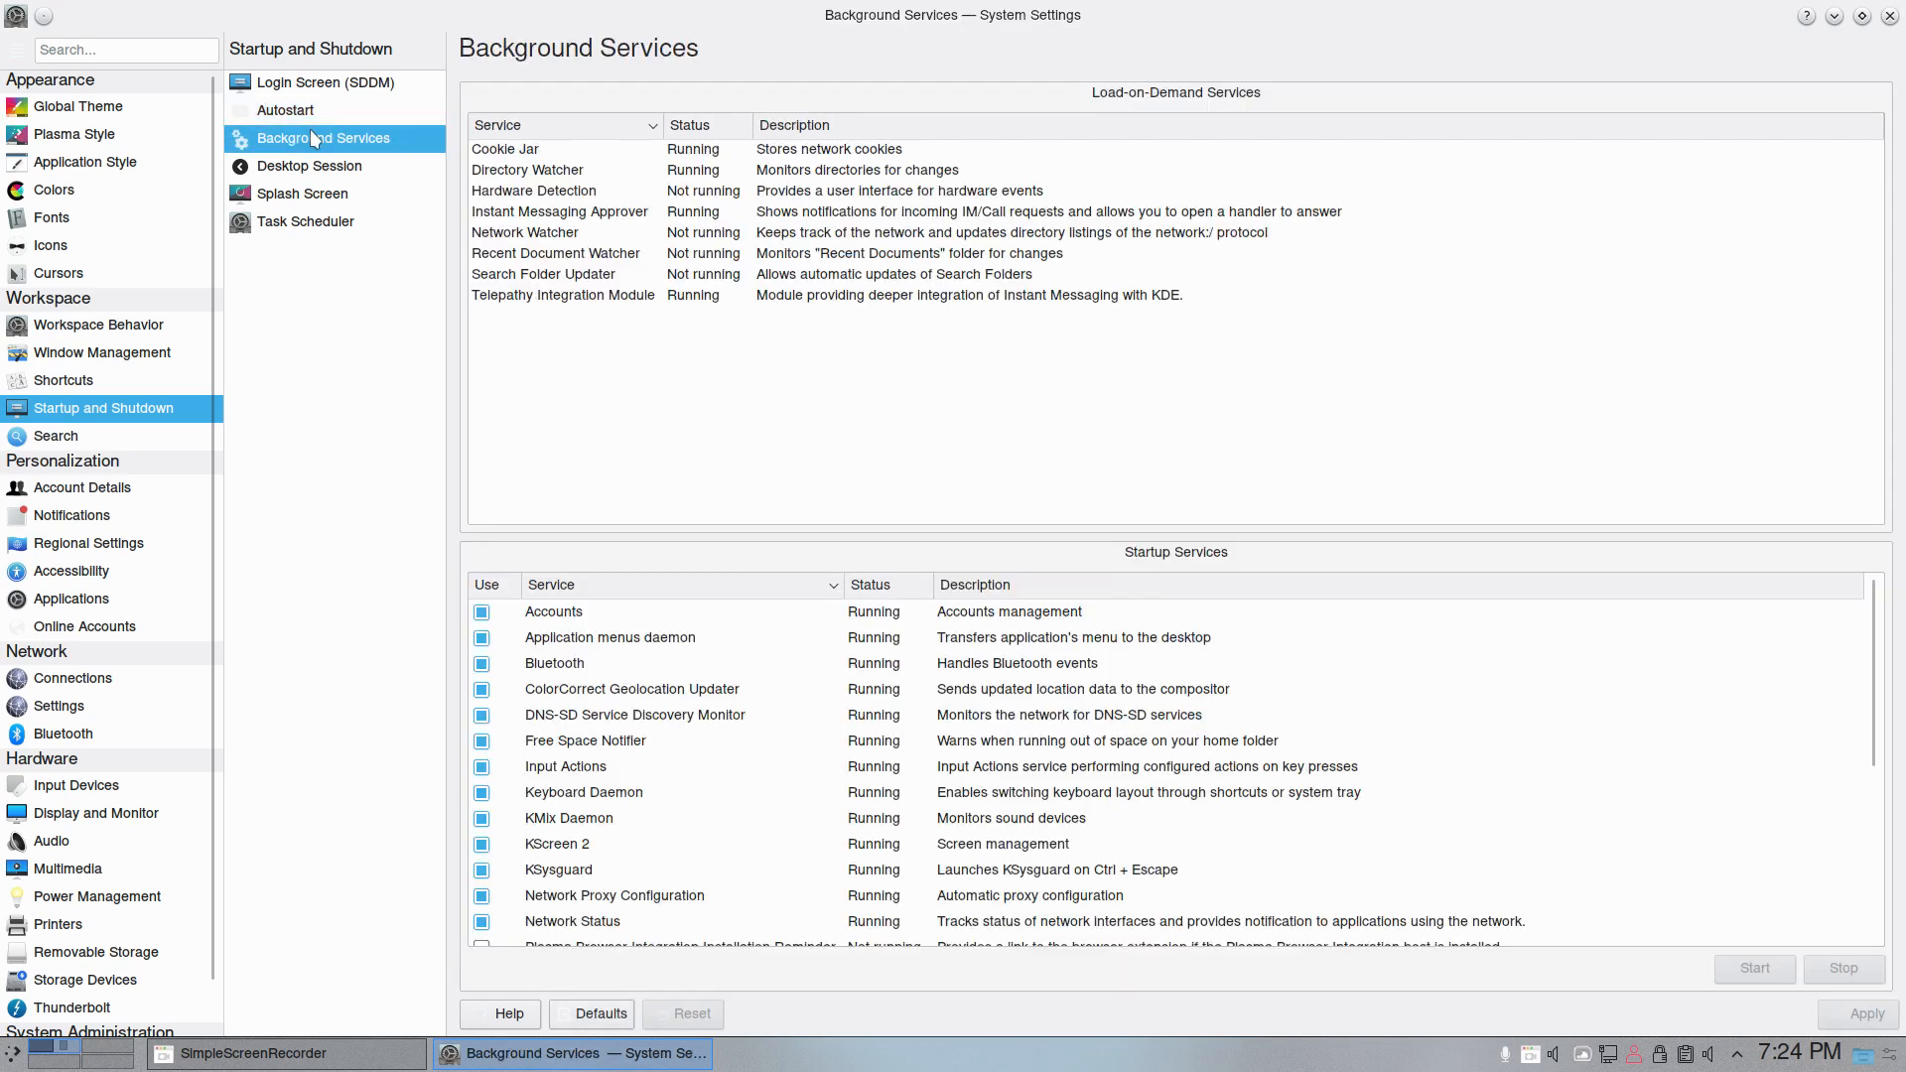
left_click(316, 166)
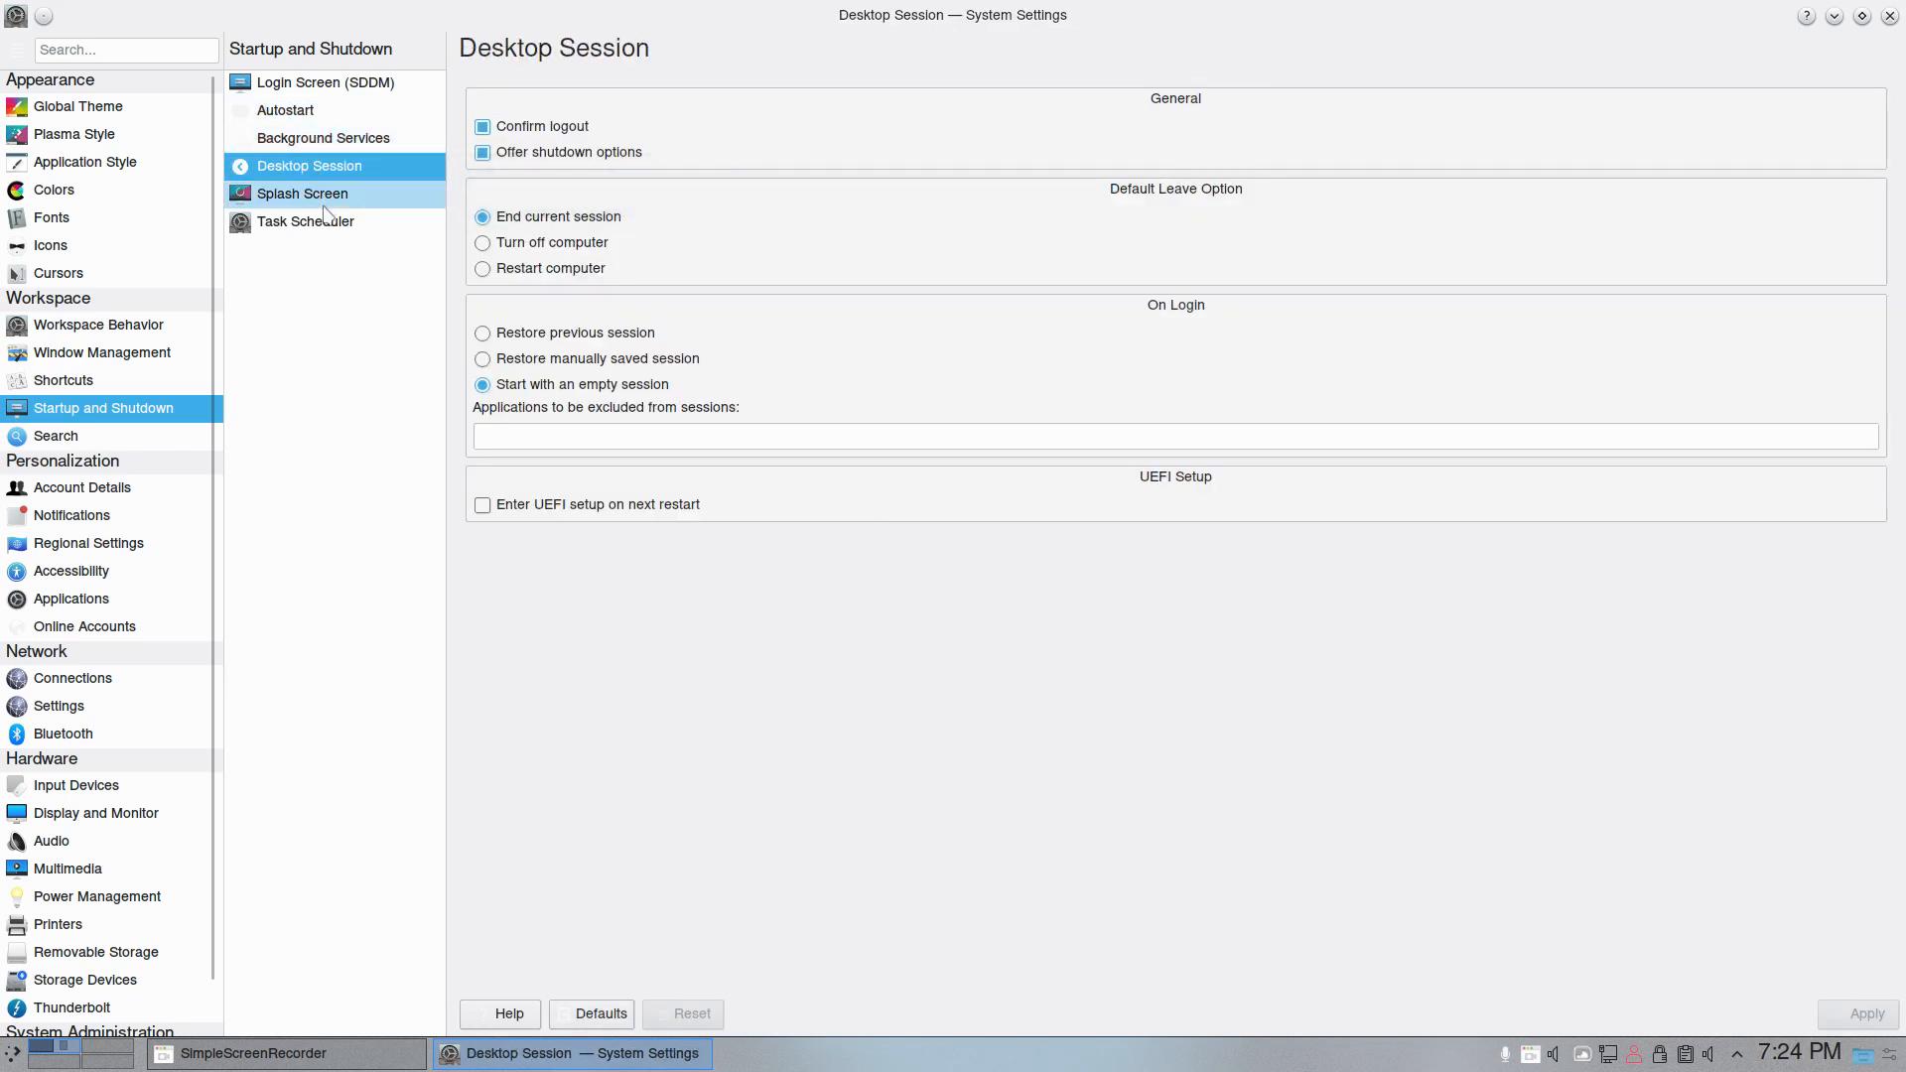
left_click(325, 218)
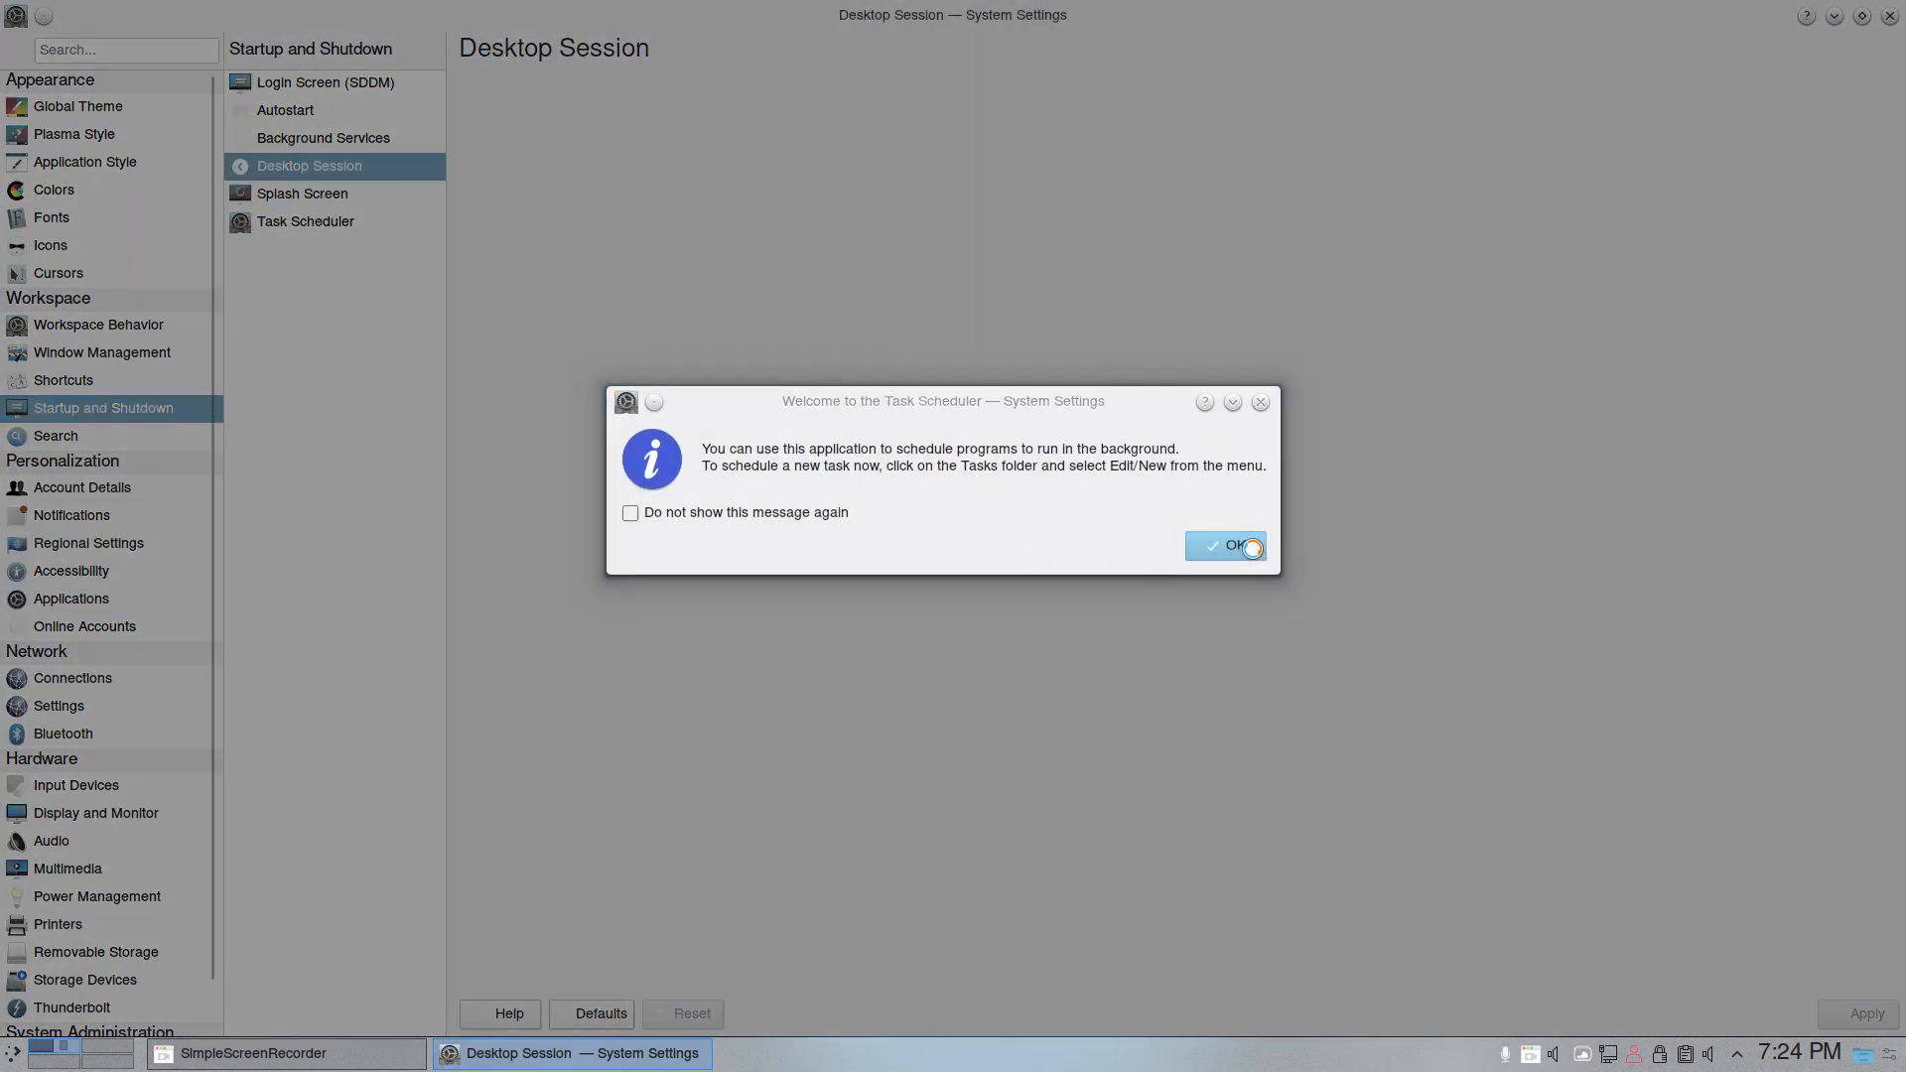
left_click(1251, 548)
left_click(335, 196)
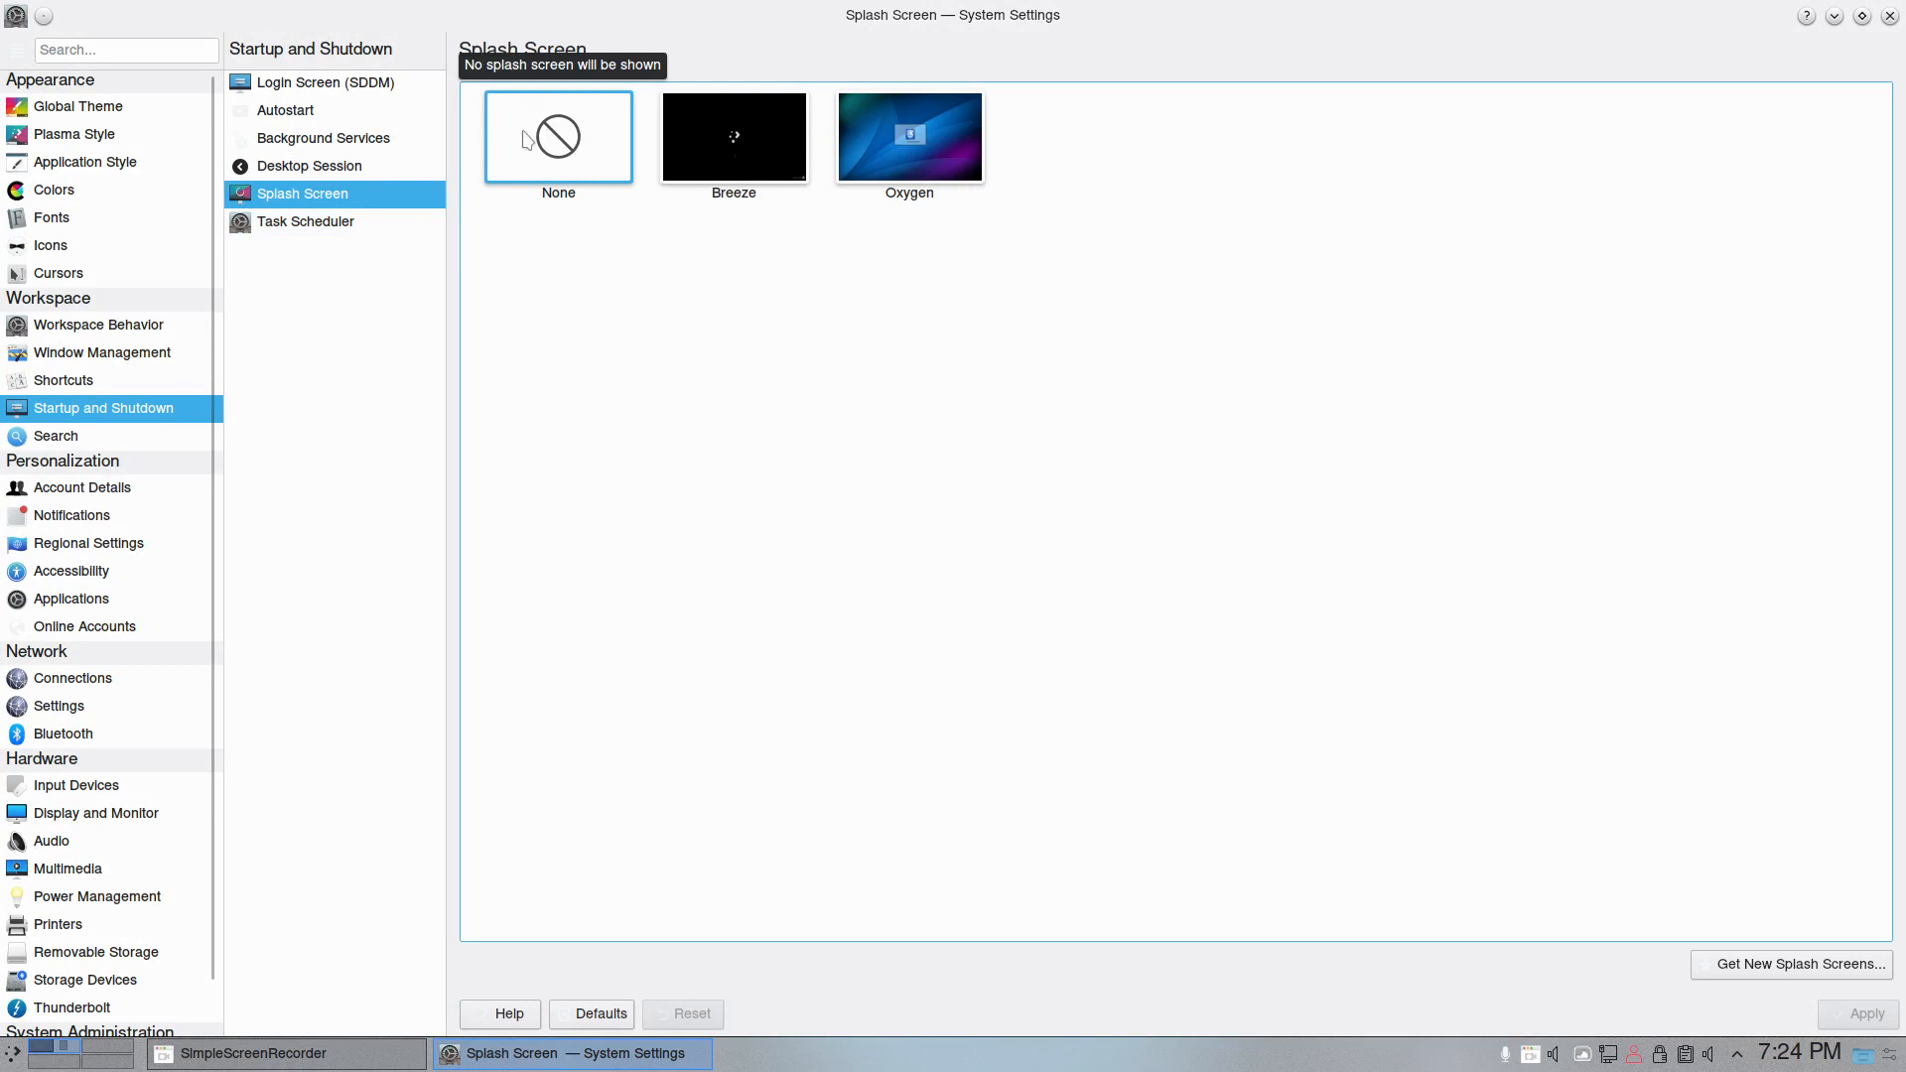
mouse_move(738, 133)
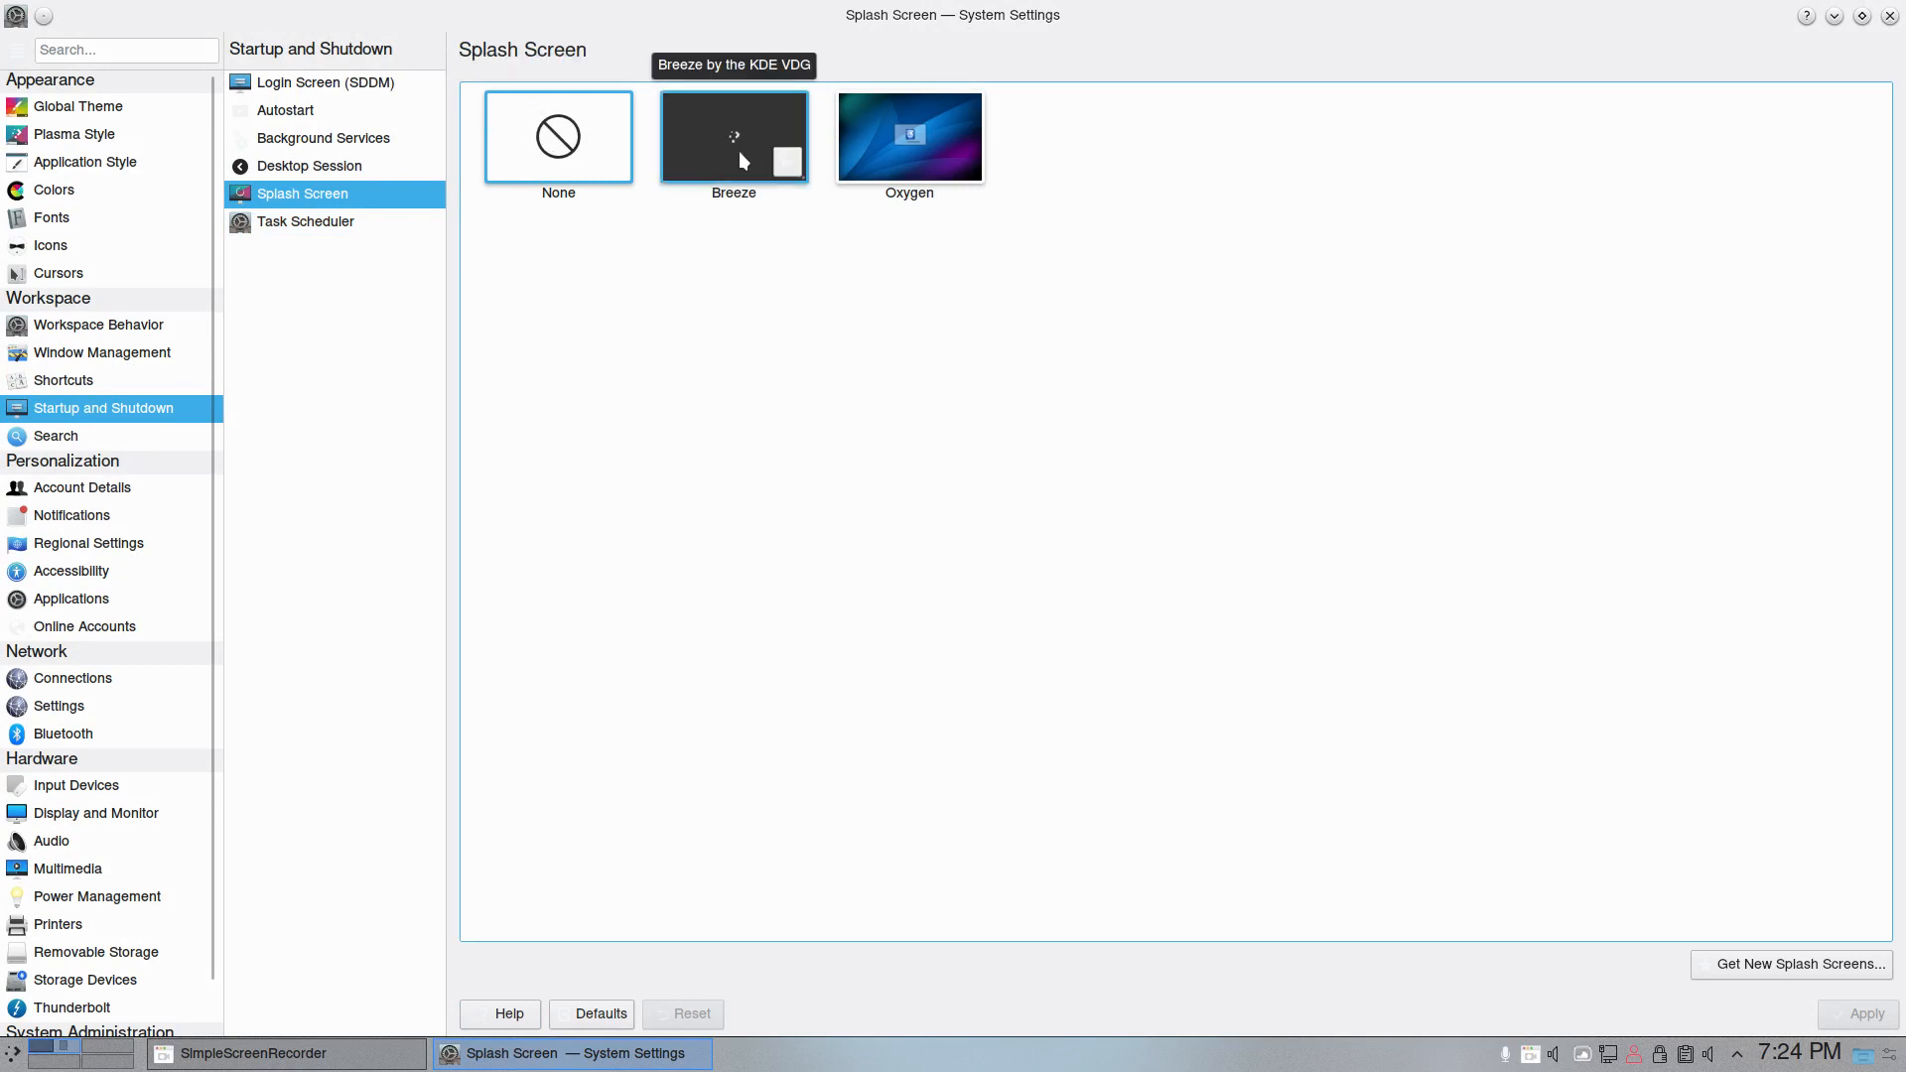
- Preview the Breeze and Oxygen splash screens, discard the selection change, dismiss the Task Scheduler welcome message and return to Splash Screen
left_click(741, 152)
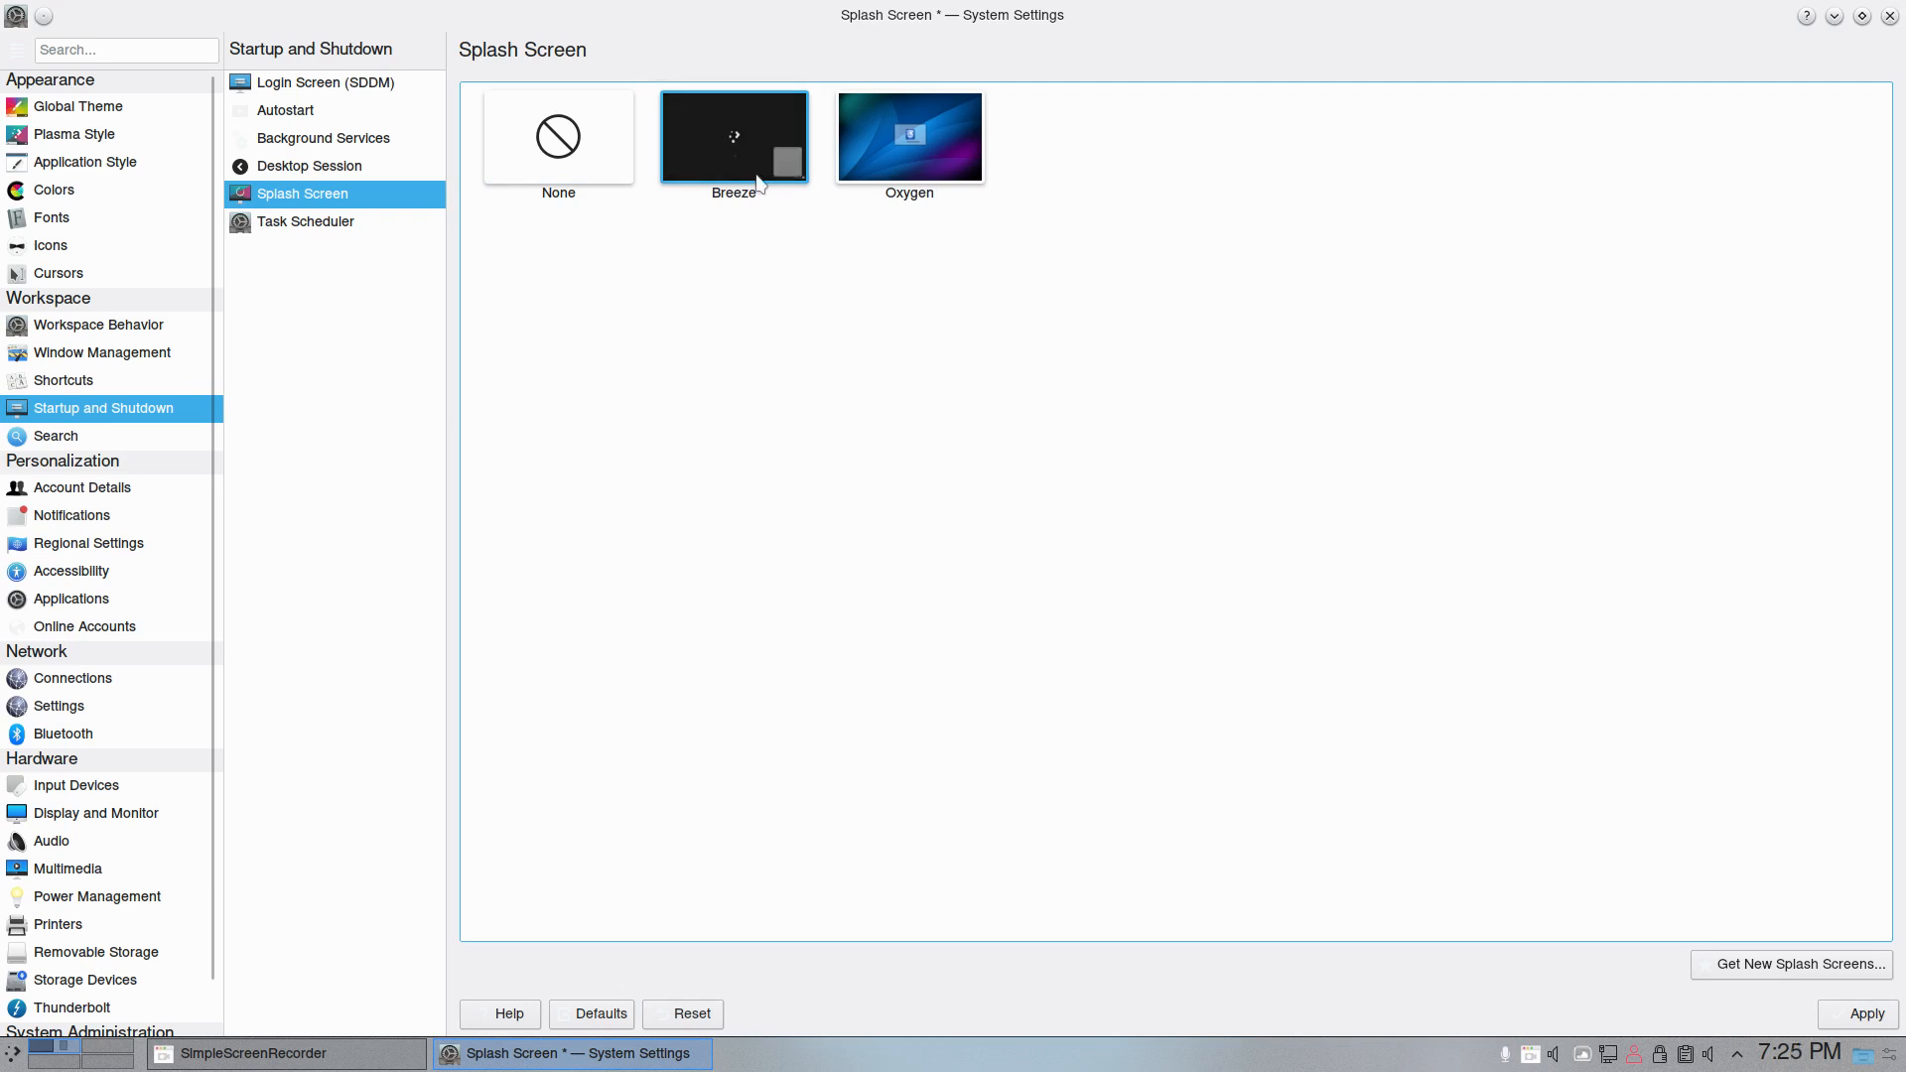
left_click(789, 161)
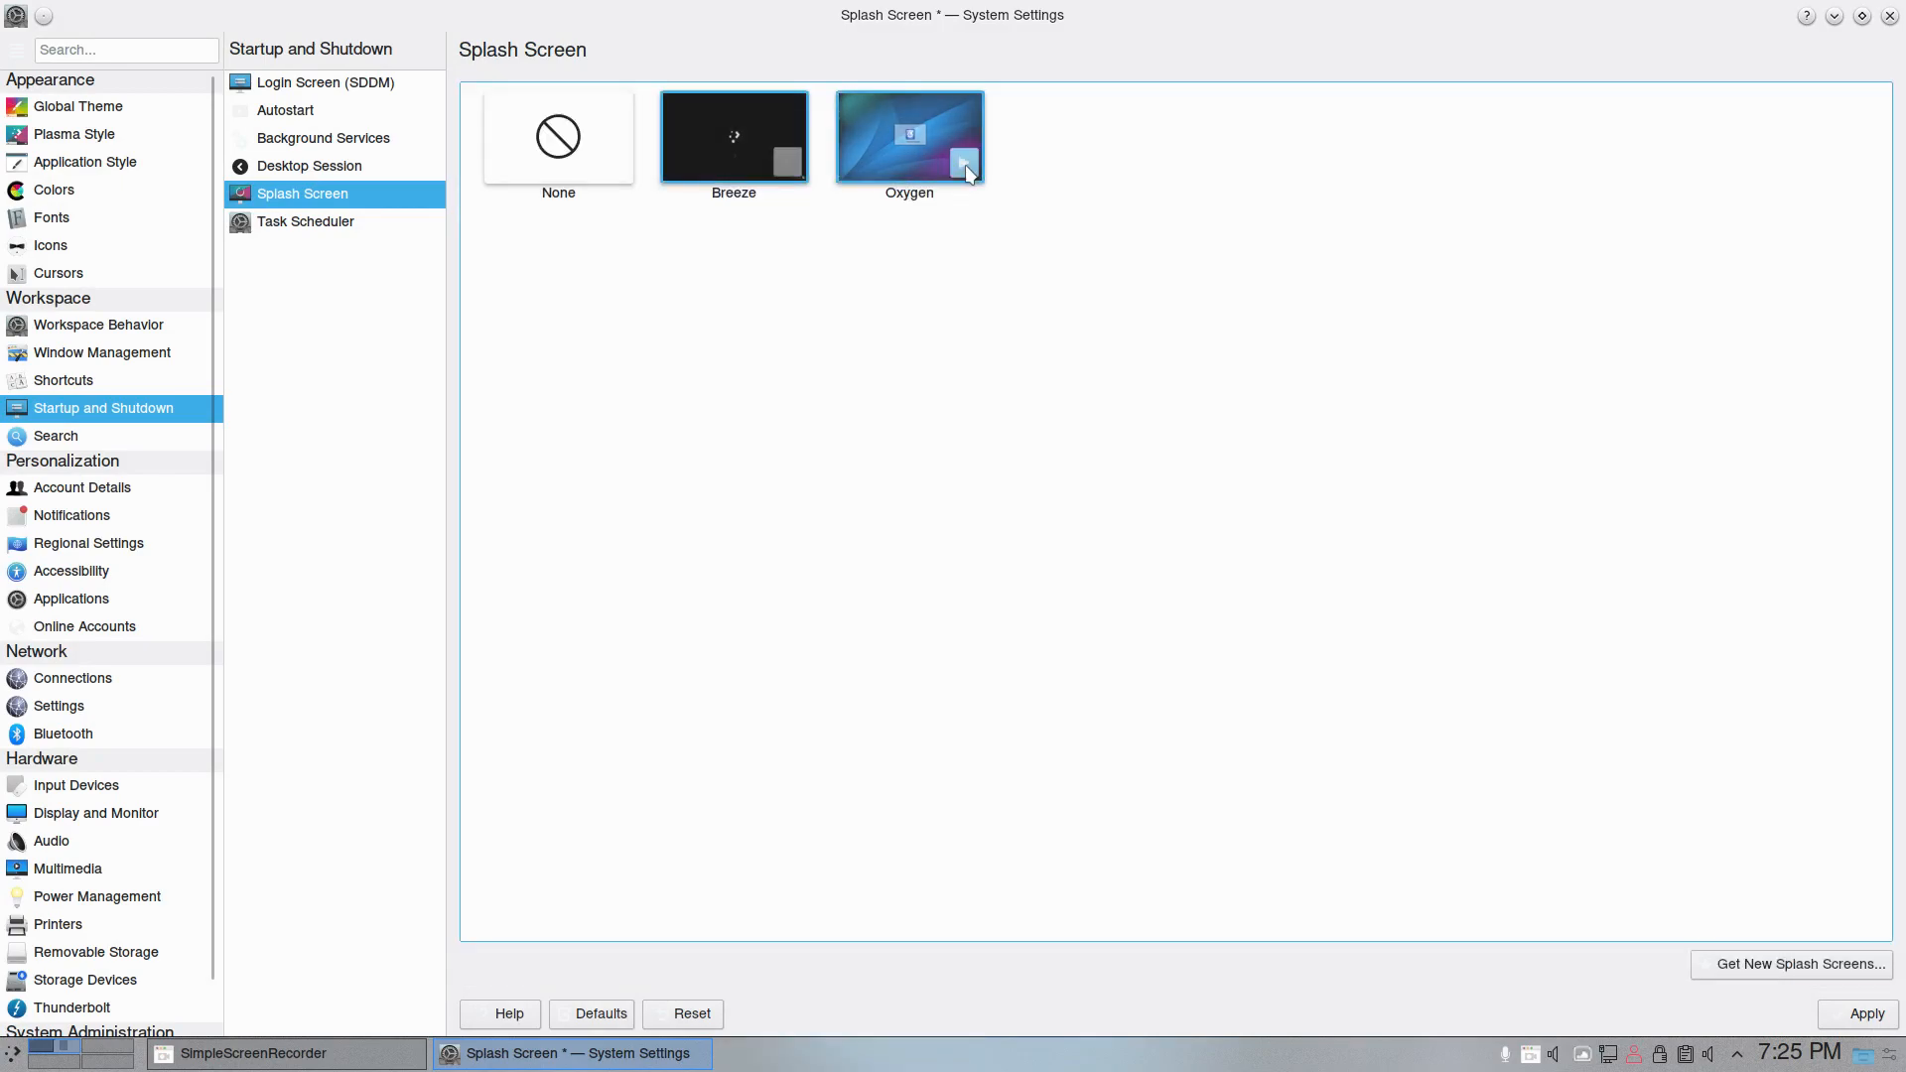
left_click(964, 164)
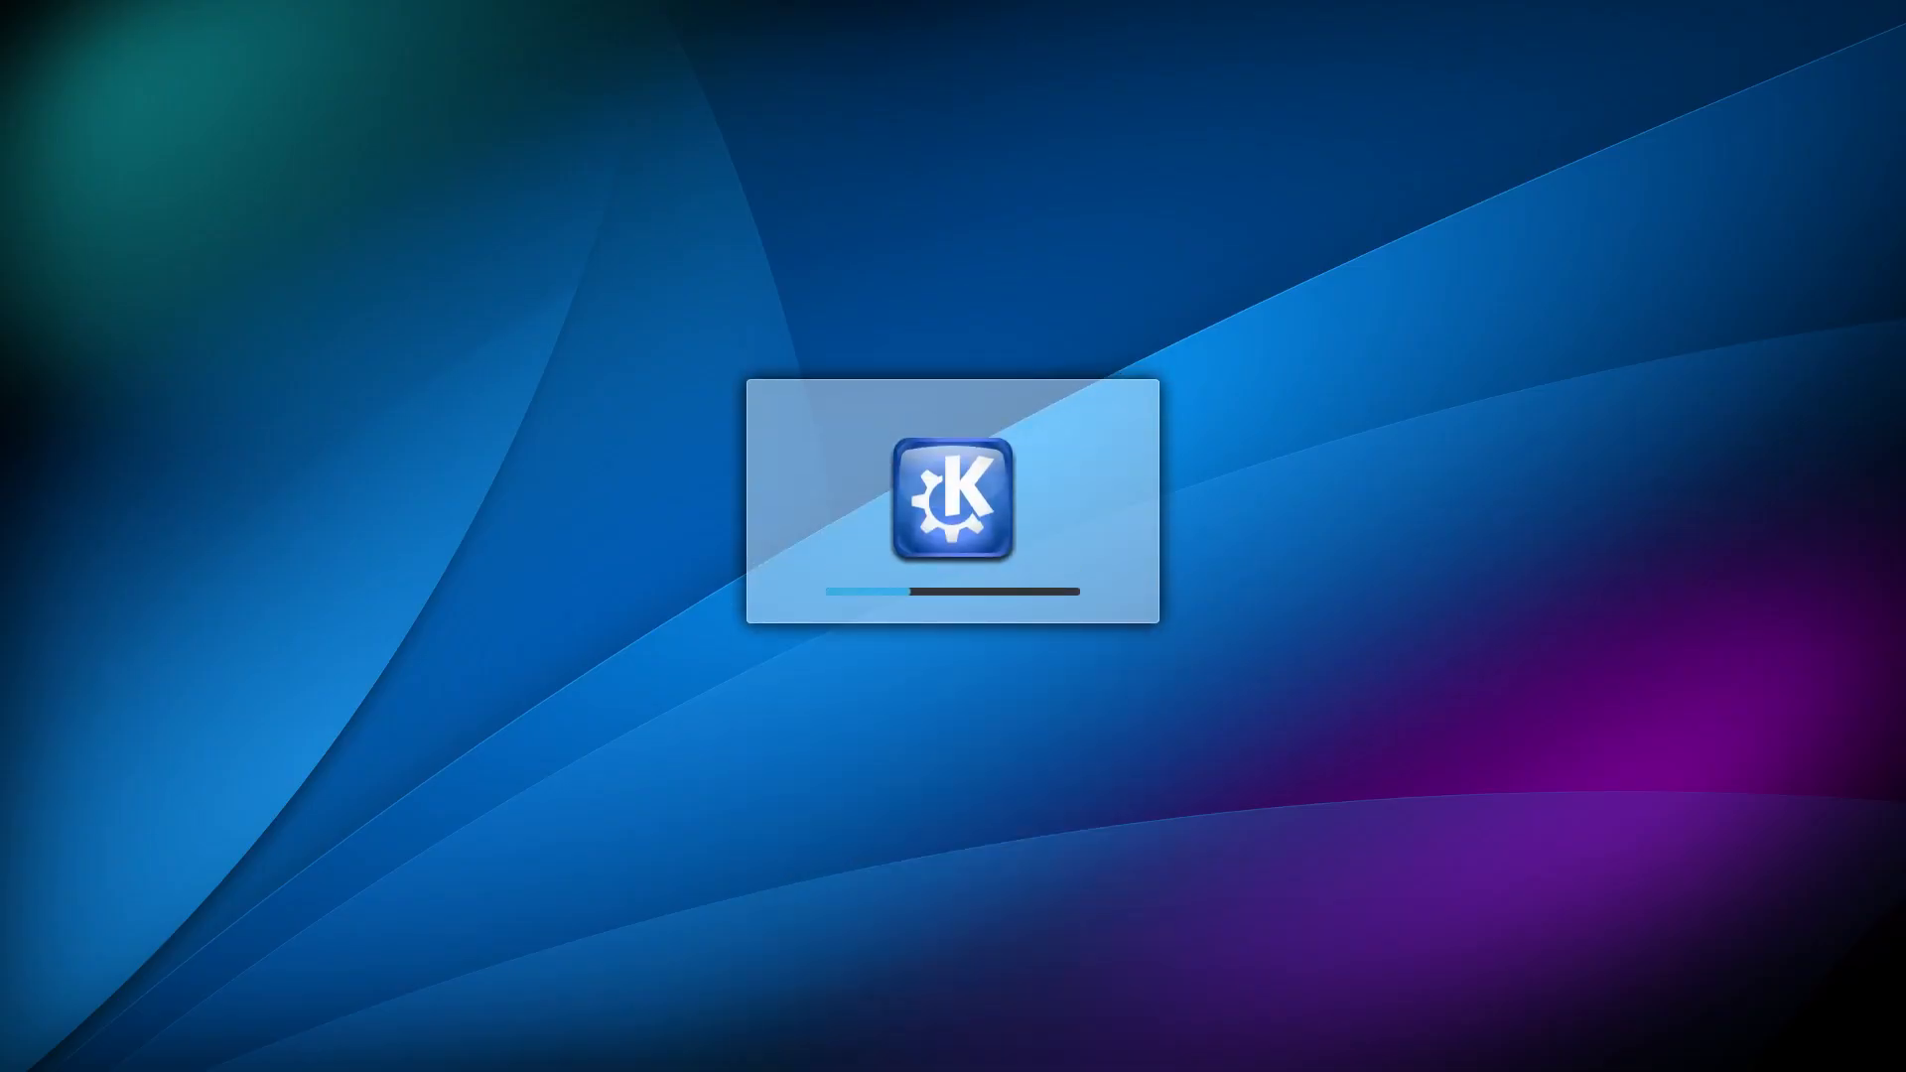
left_click(342, 184)
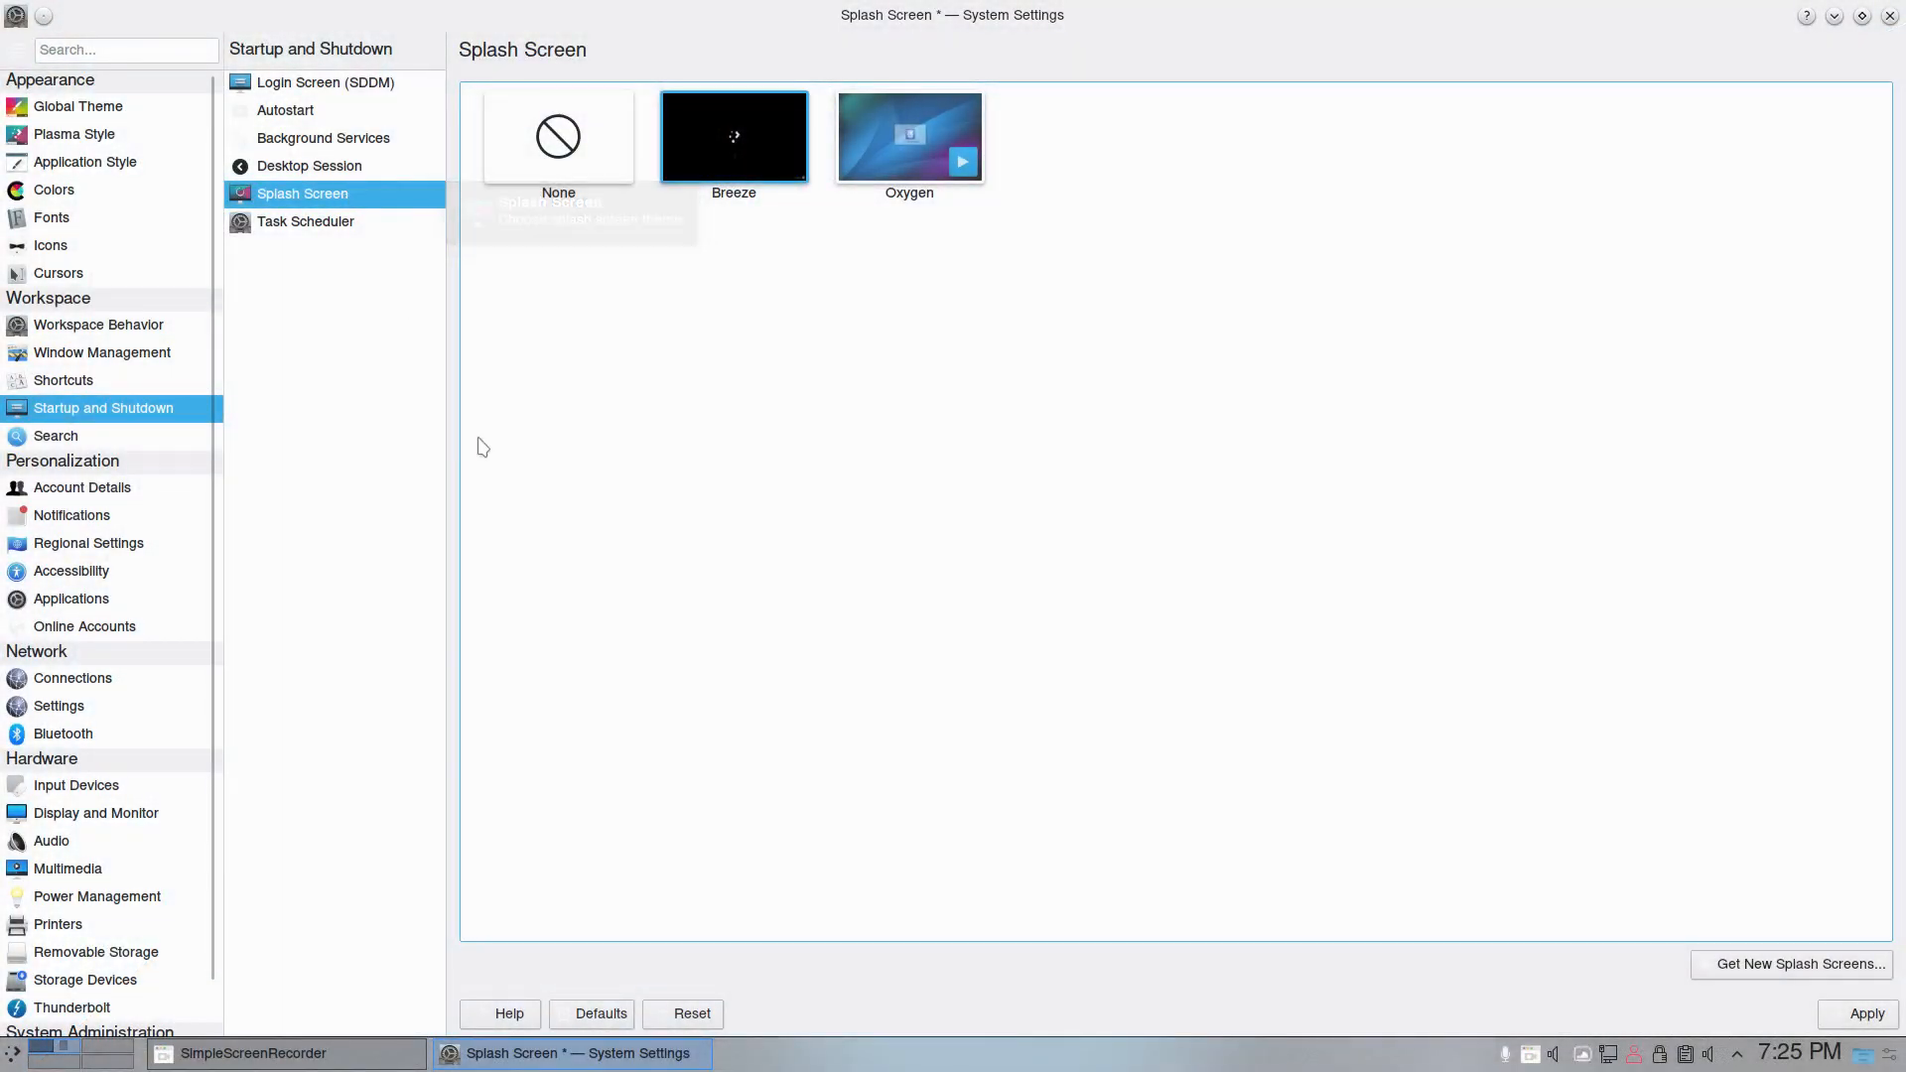
left_click(331, 223)
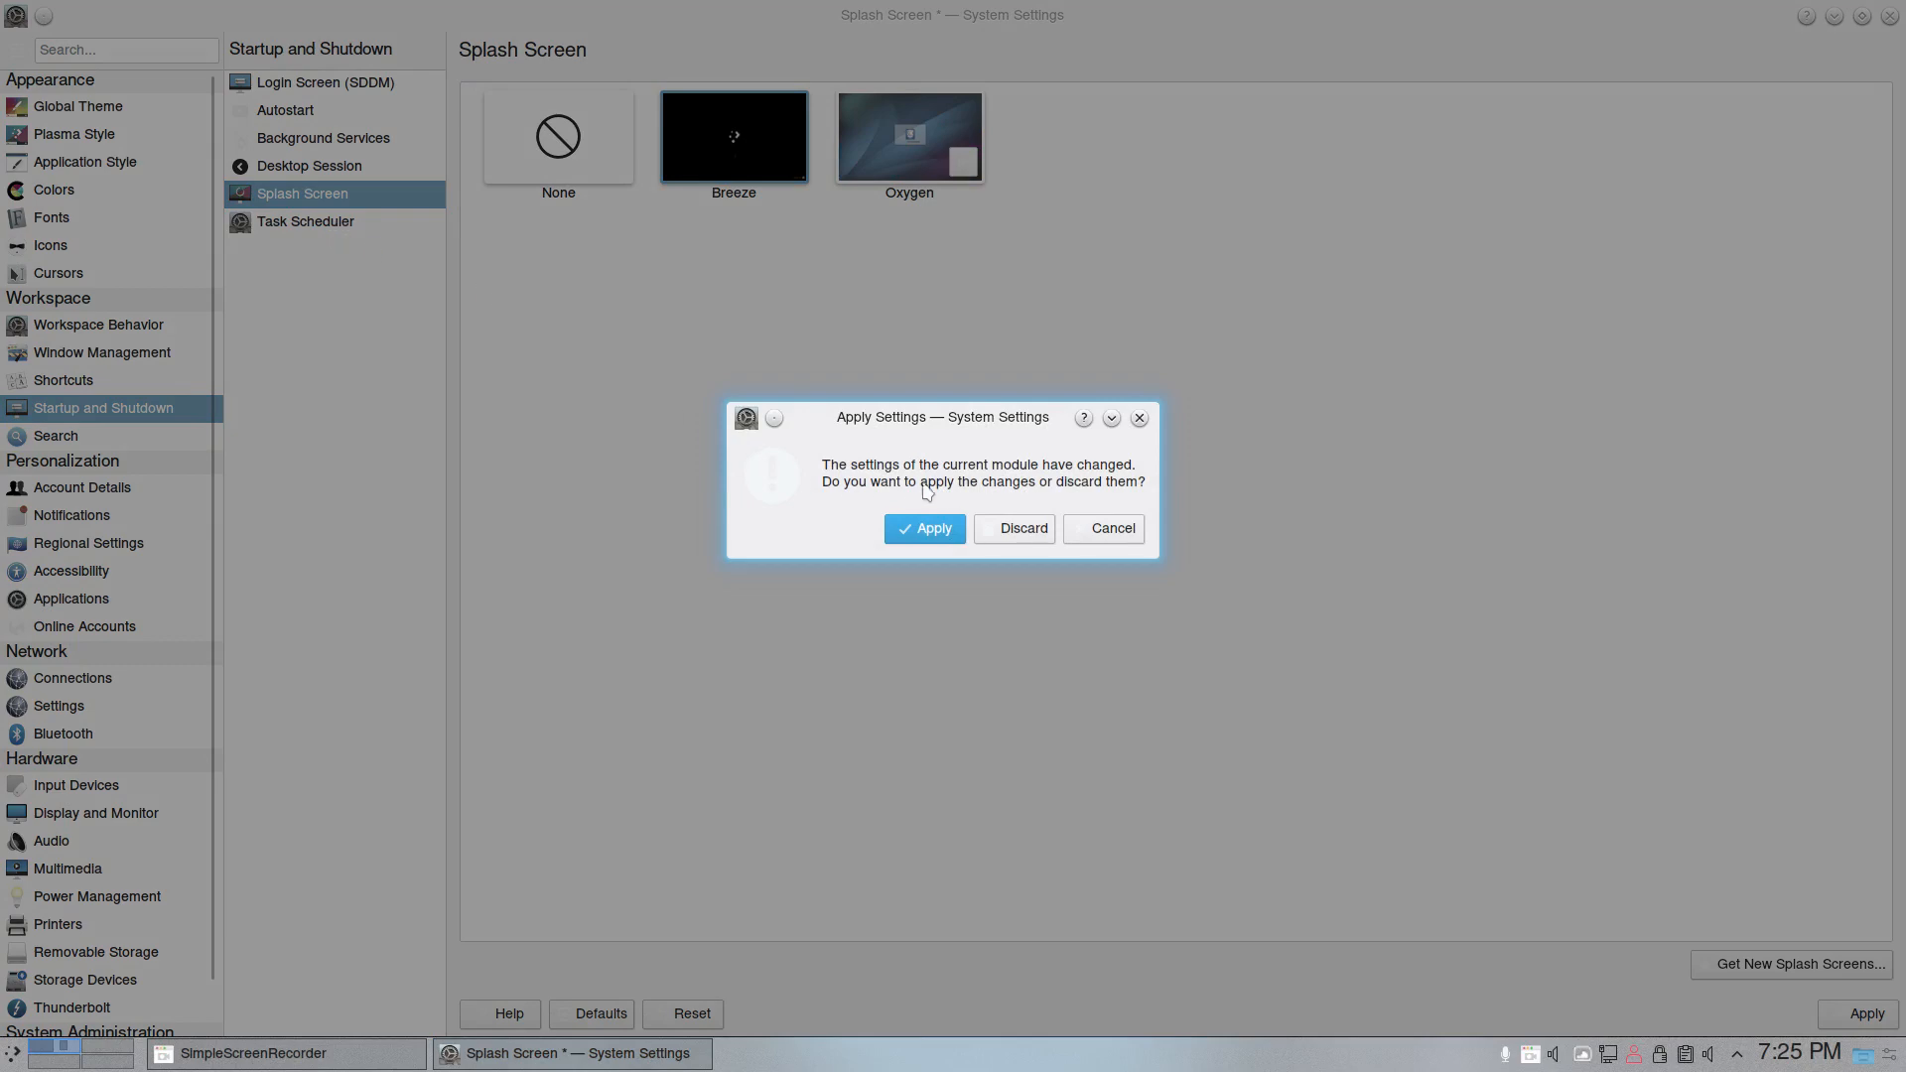
left_click(1008, 529)
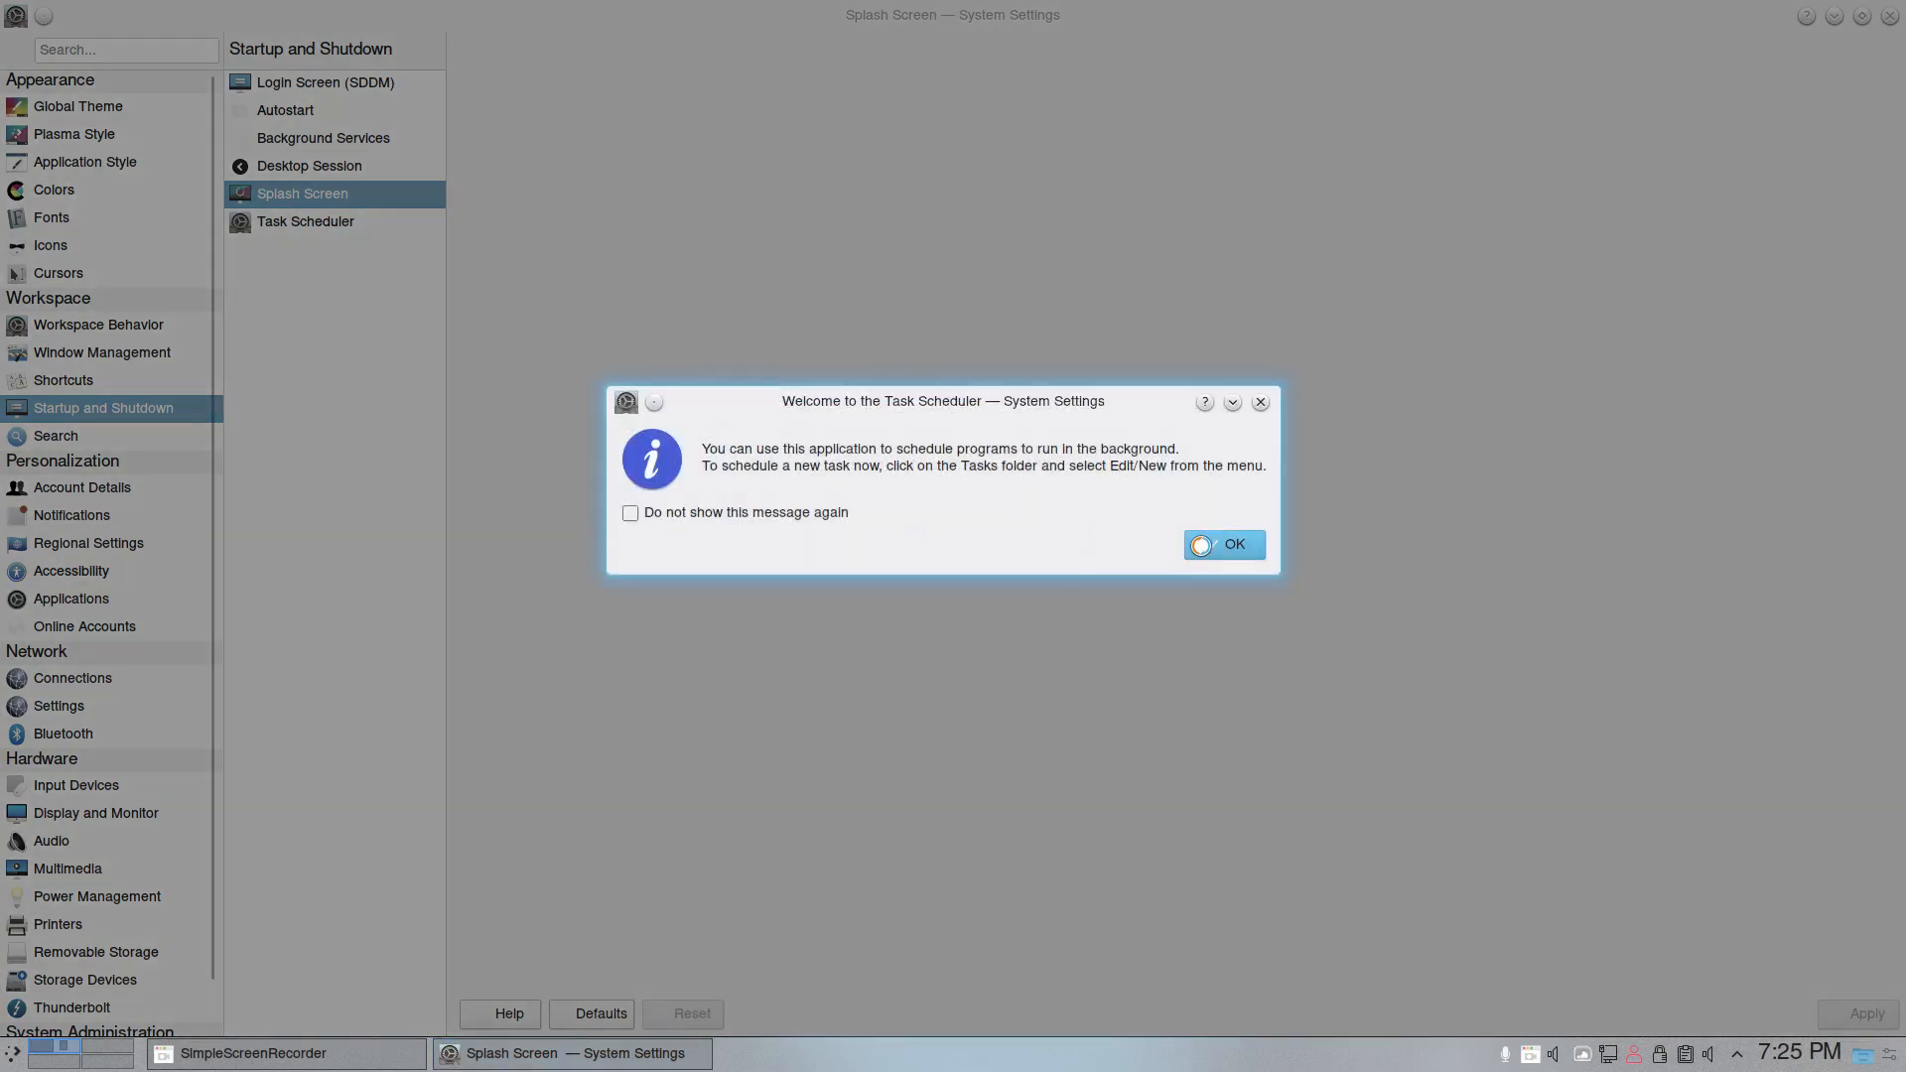
left_click(1201, 545)
left_click(417, 195)
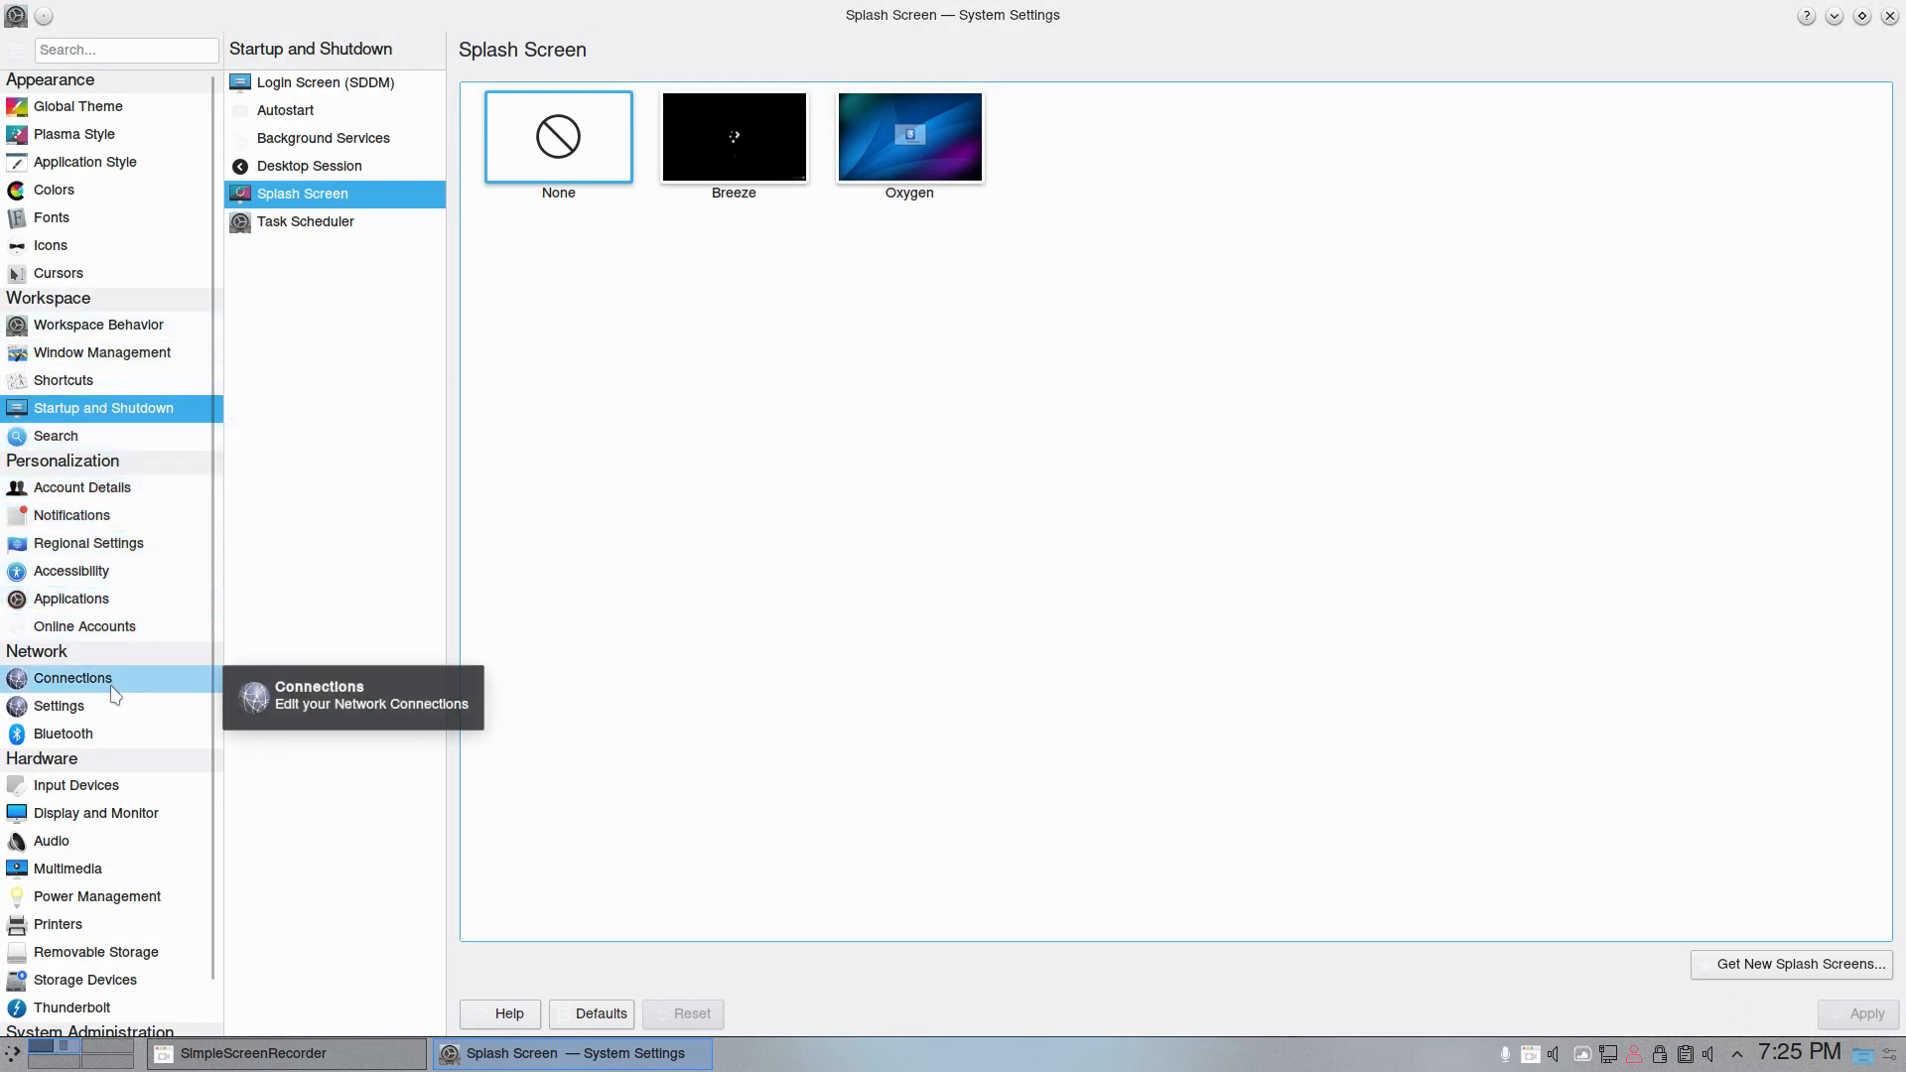
- Turn on NumLock on Plasma Startup in the keyboard hardware settings and apply the change
left_click(109, 792)
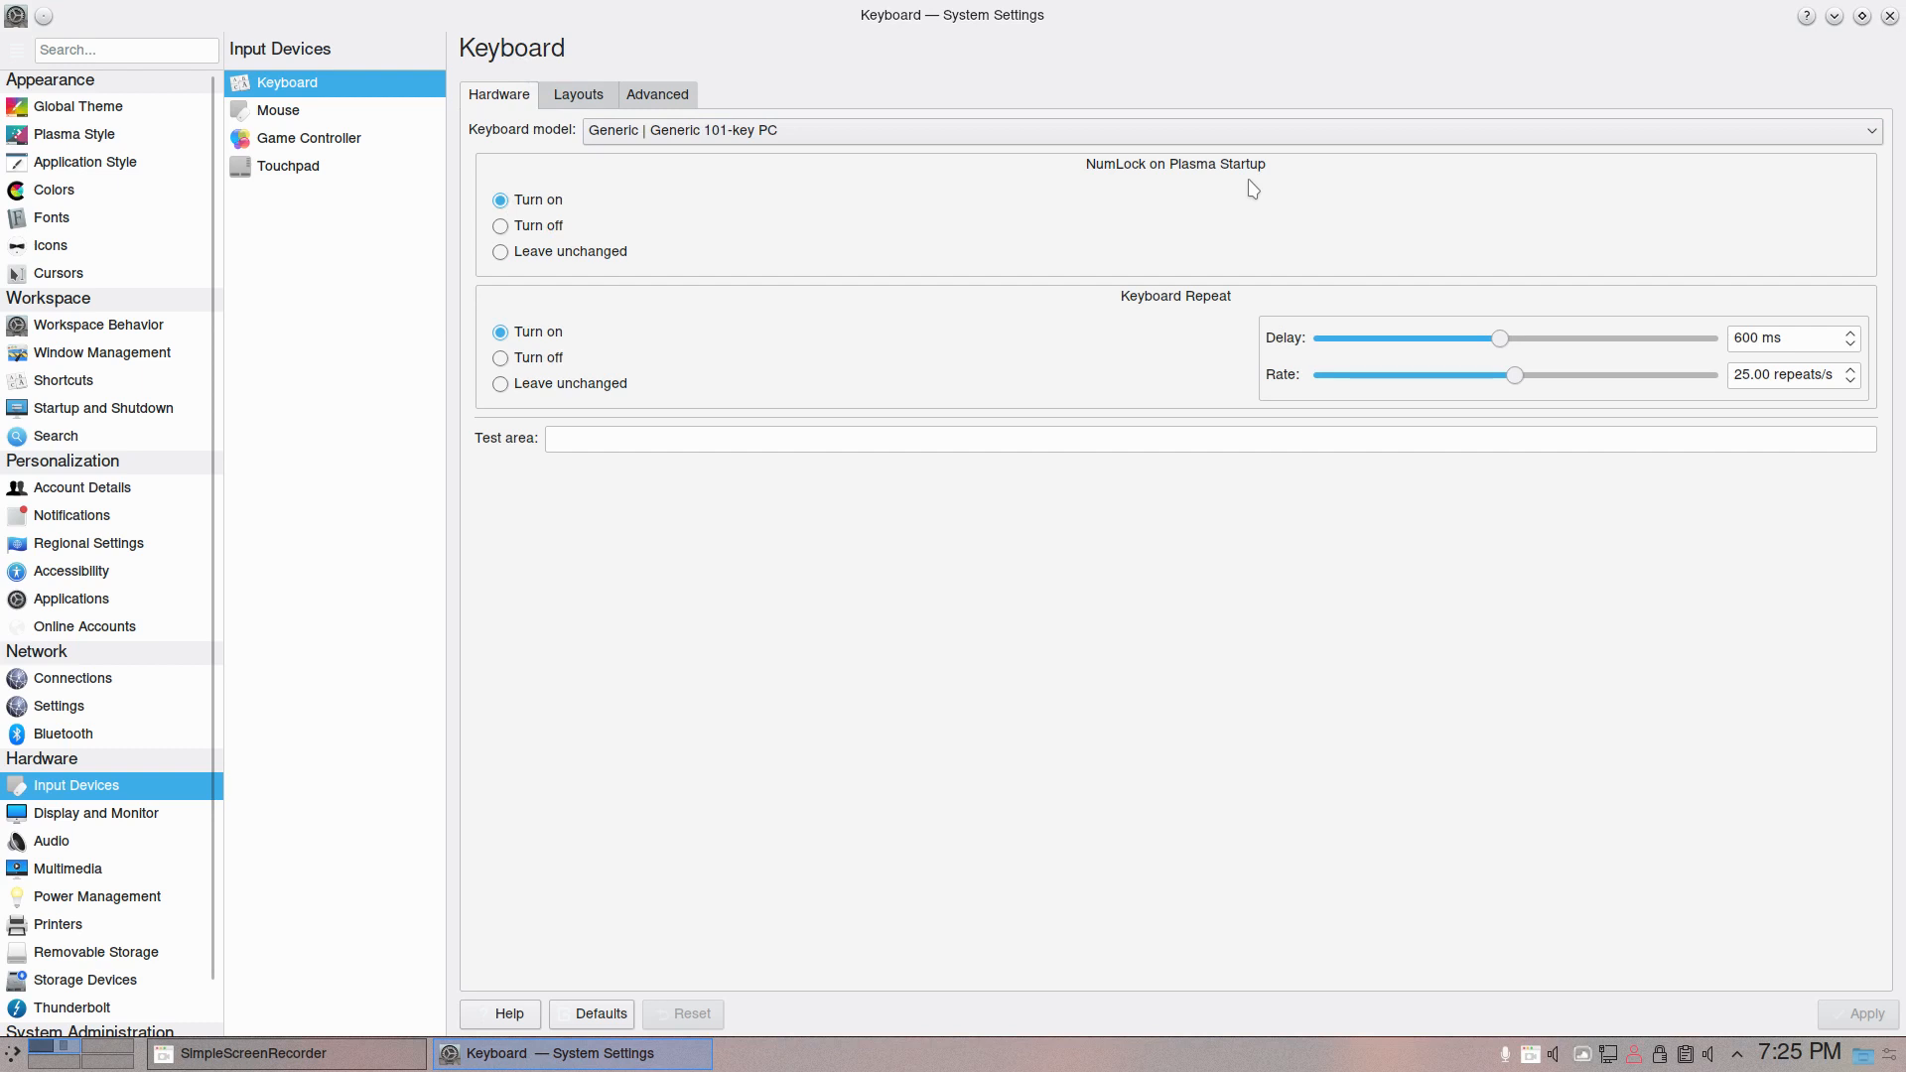
left_click(502, 202)
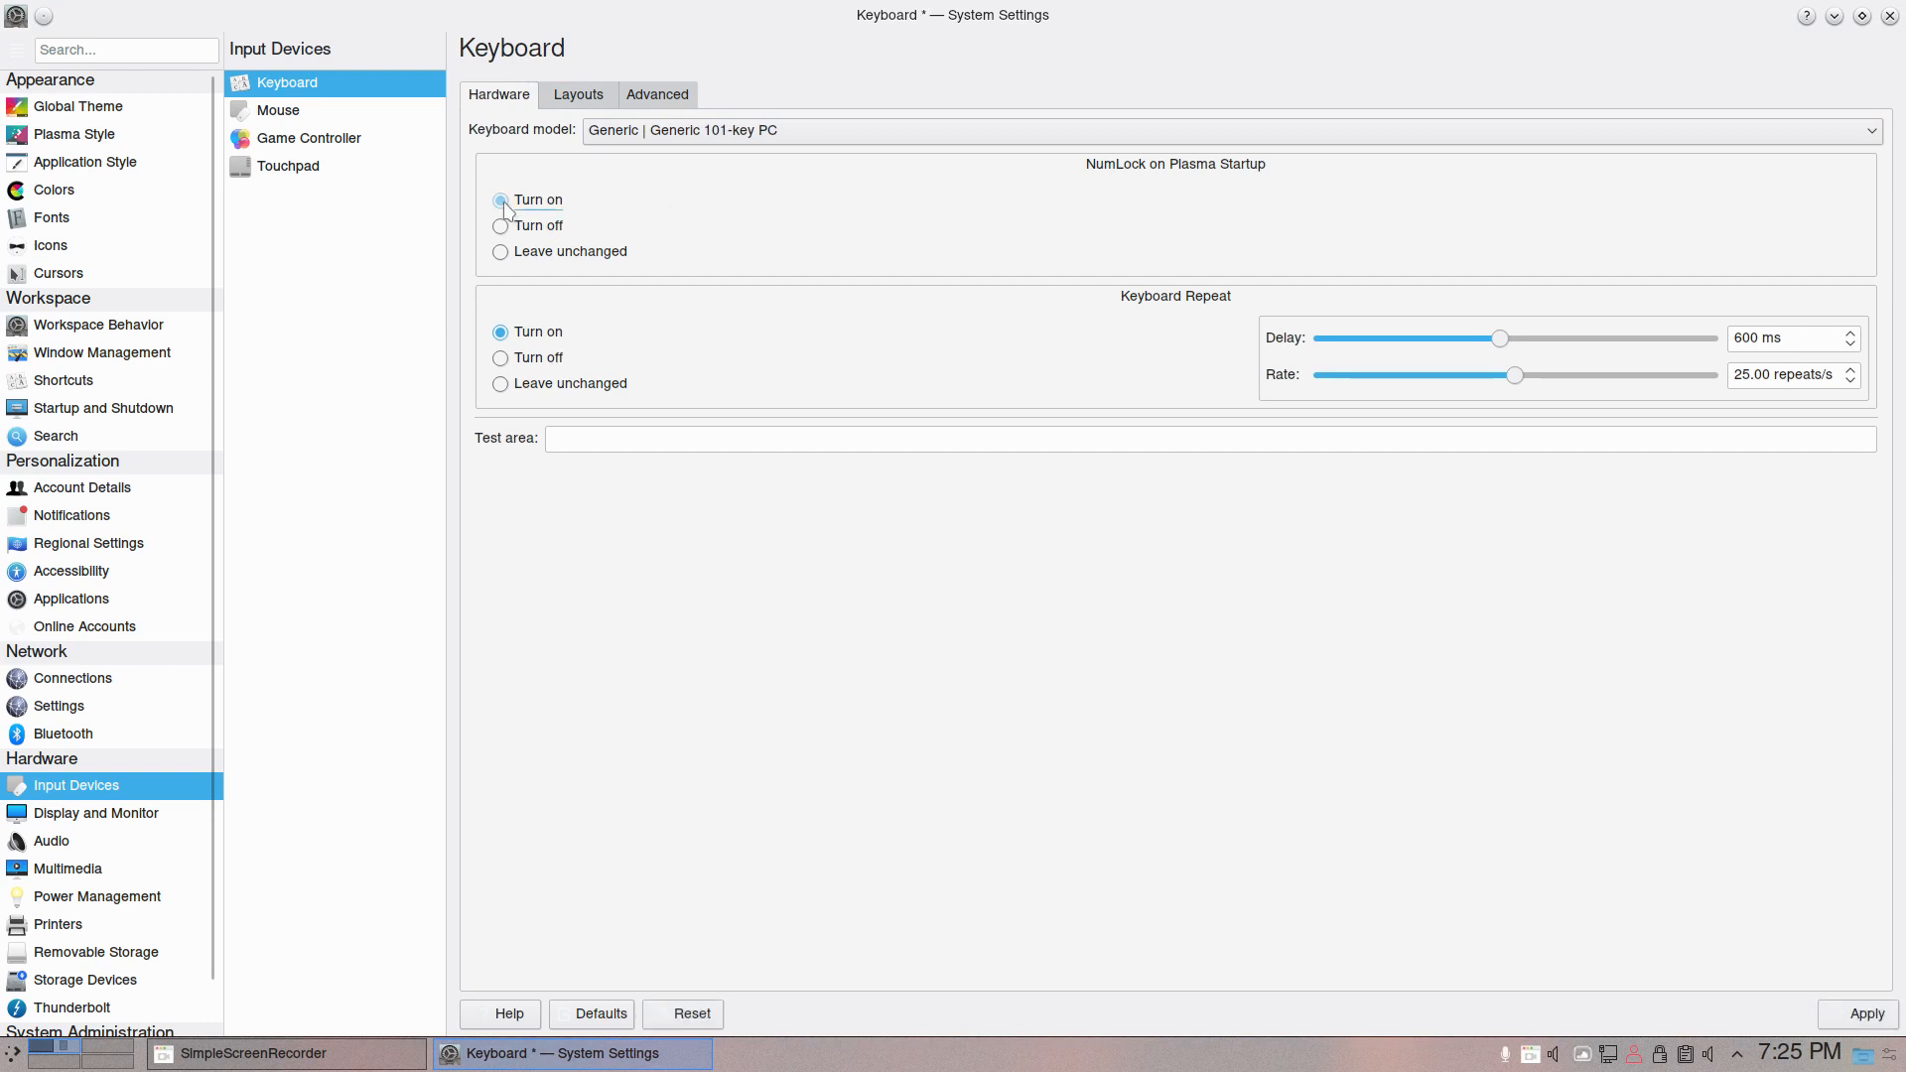
left_click(1864, 1014)
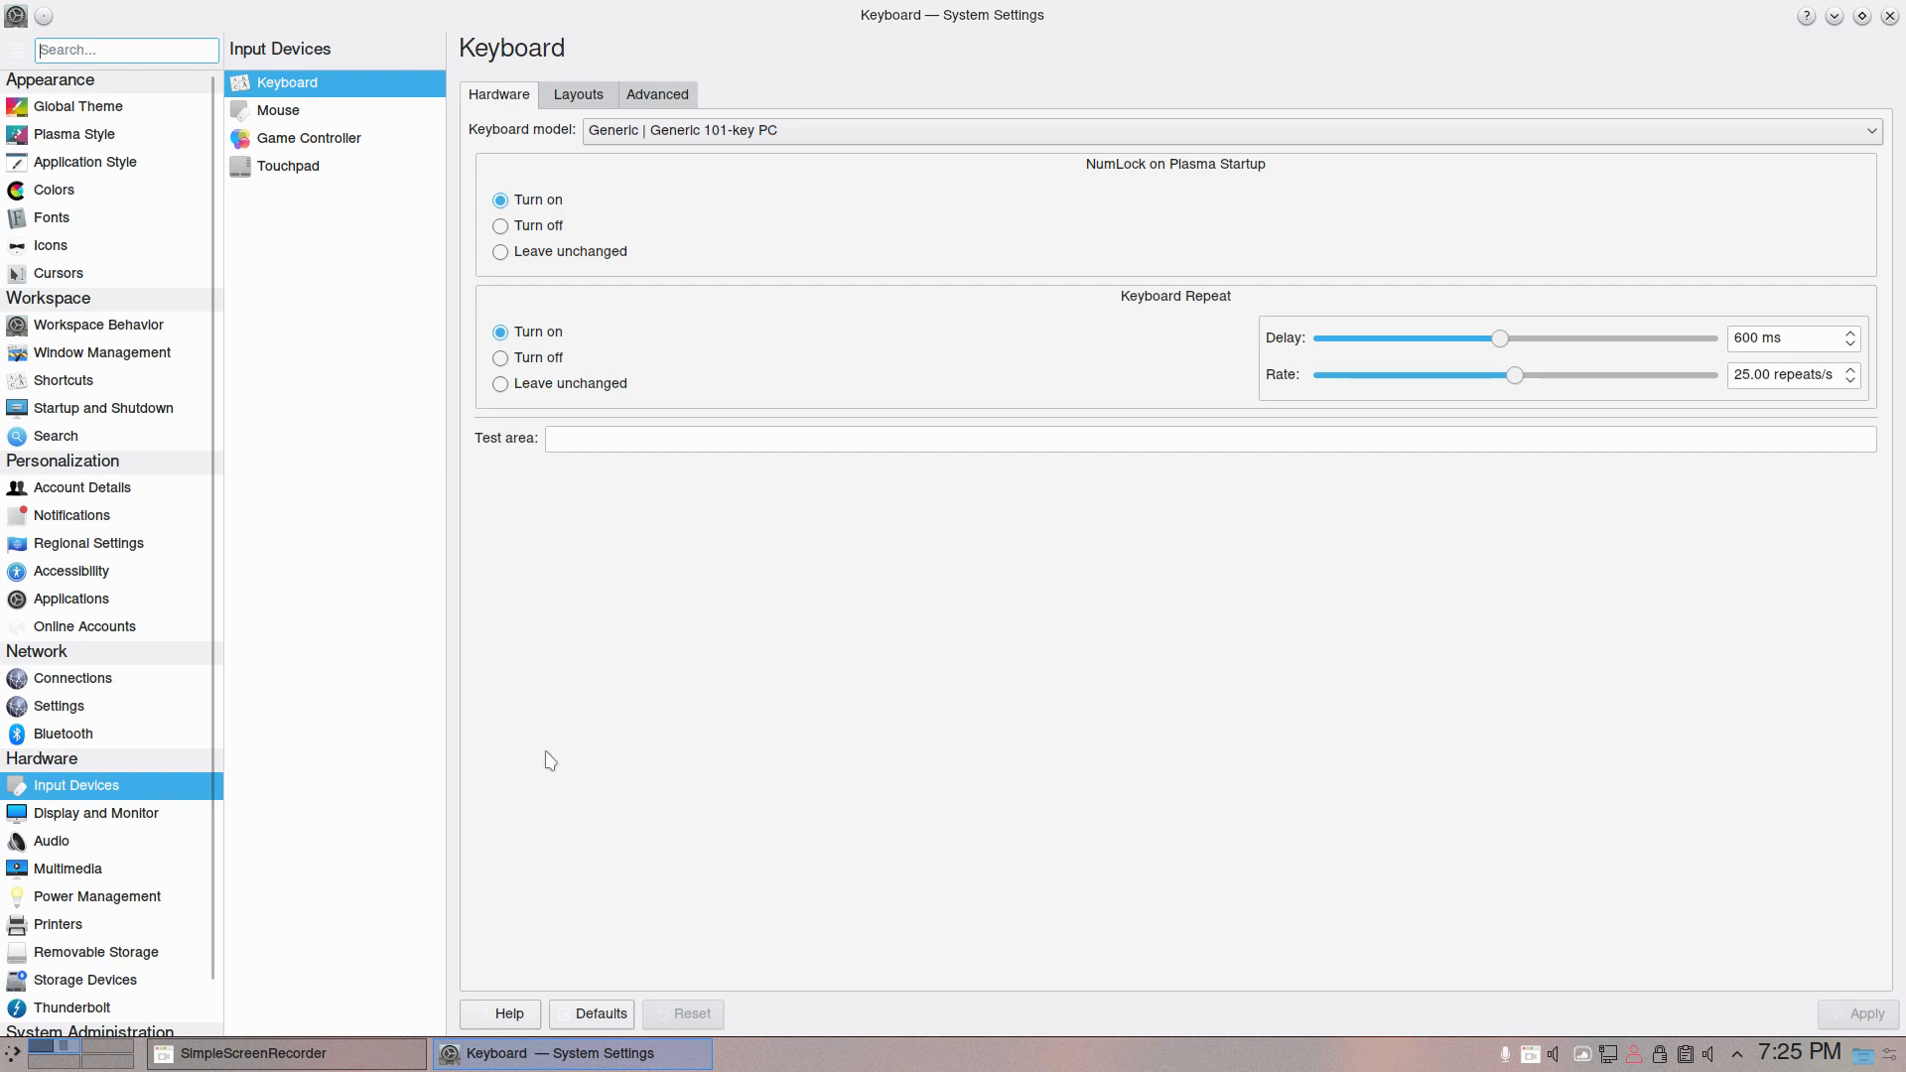
- Review the Display Configuration, Gamma and Compositor settings, including the tearing prevention options, and close System Settings
left_click(83, 820)
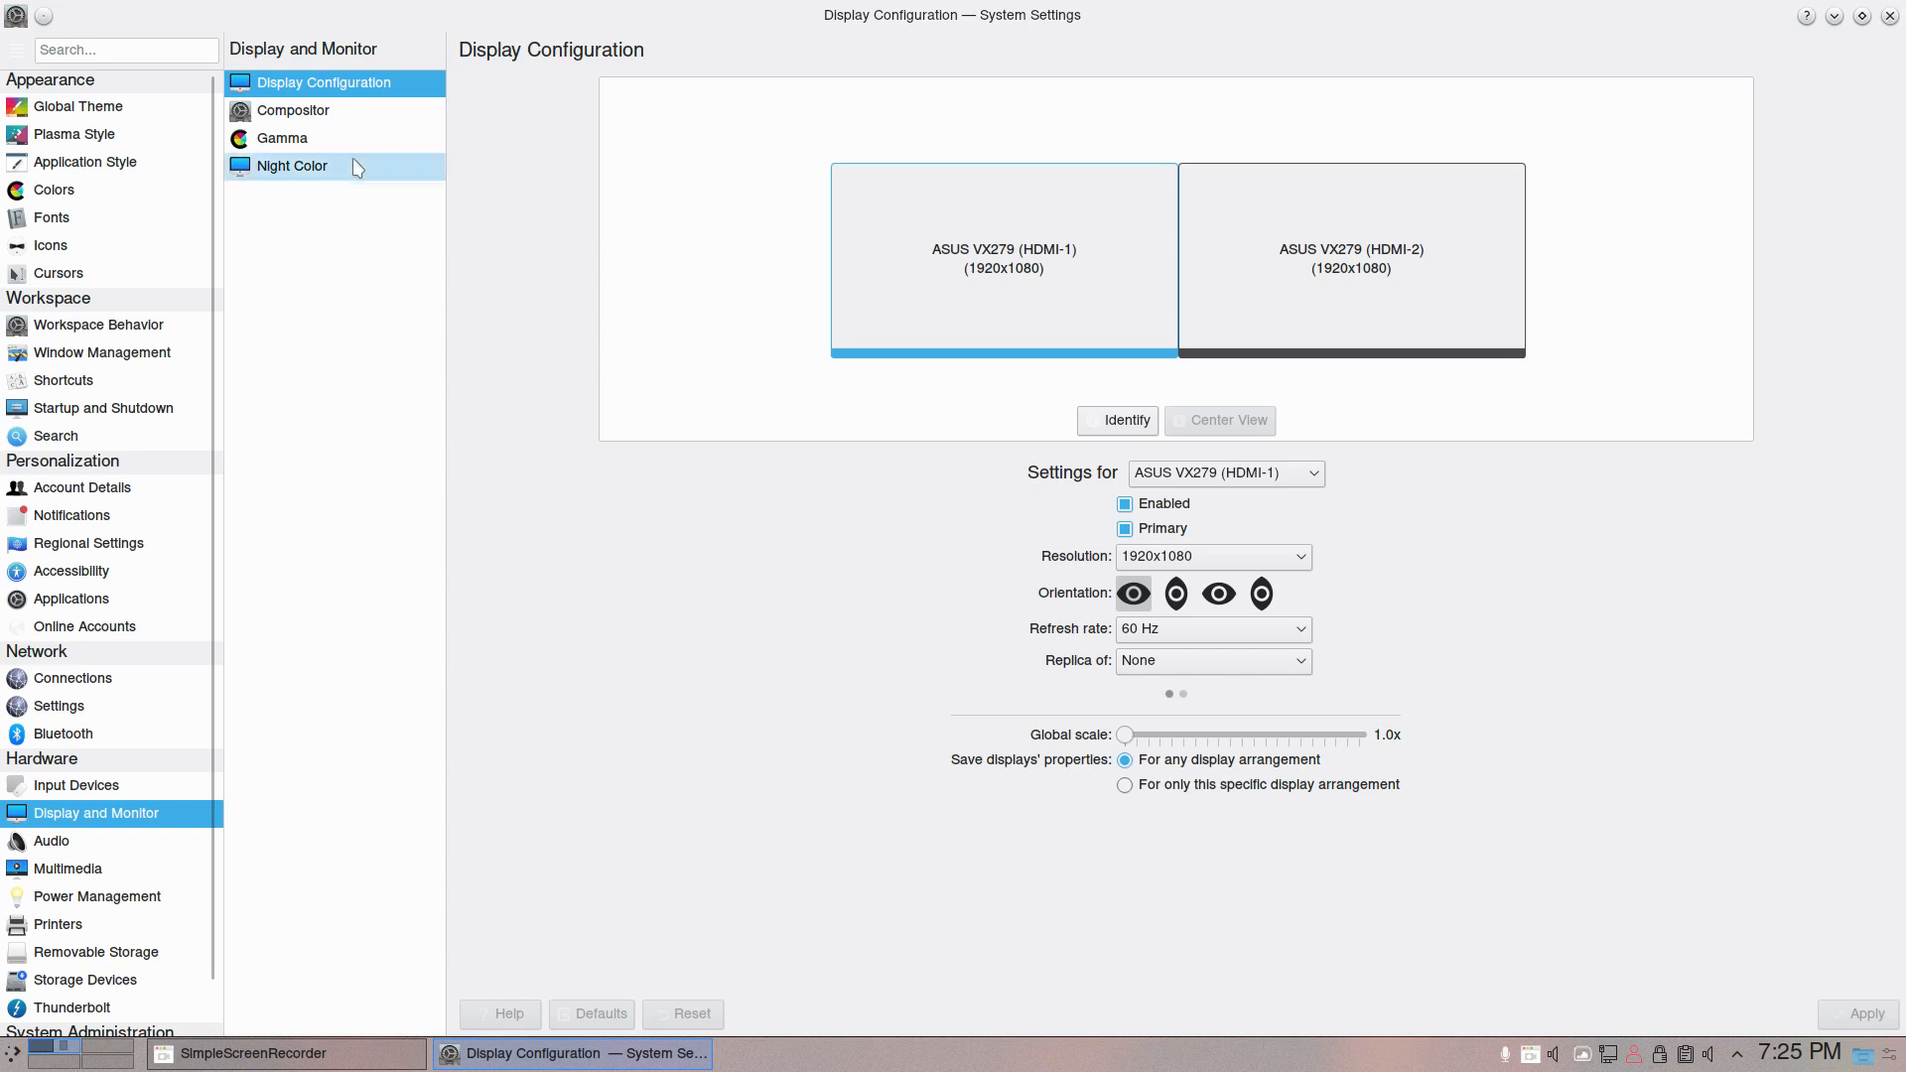
left_click(314, 142)
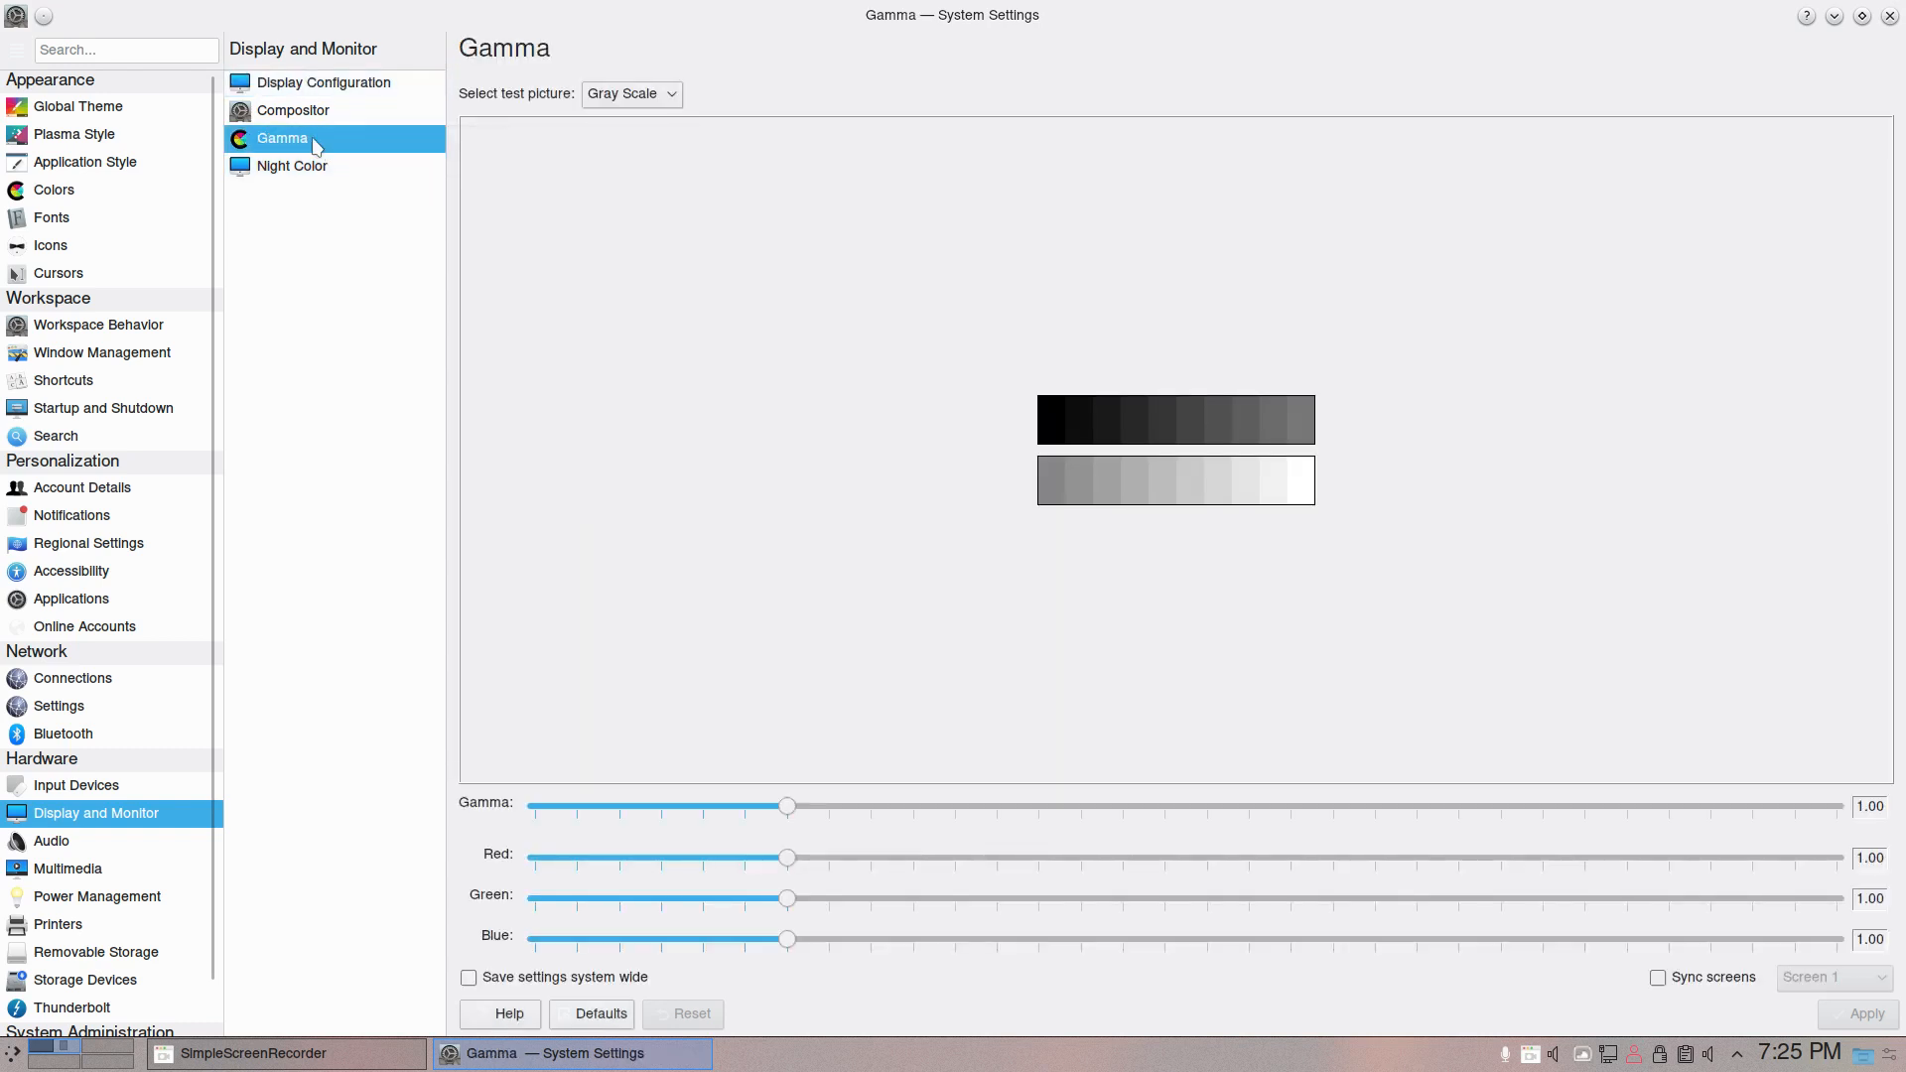
left_click(299, 115)
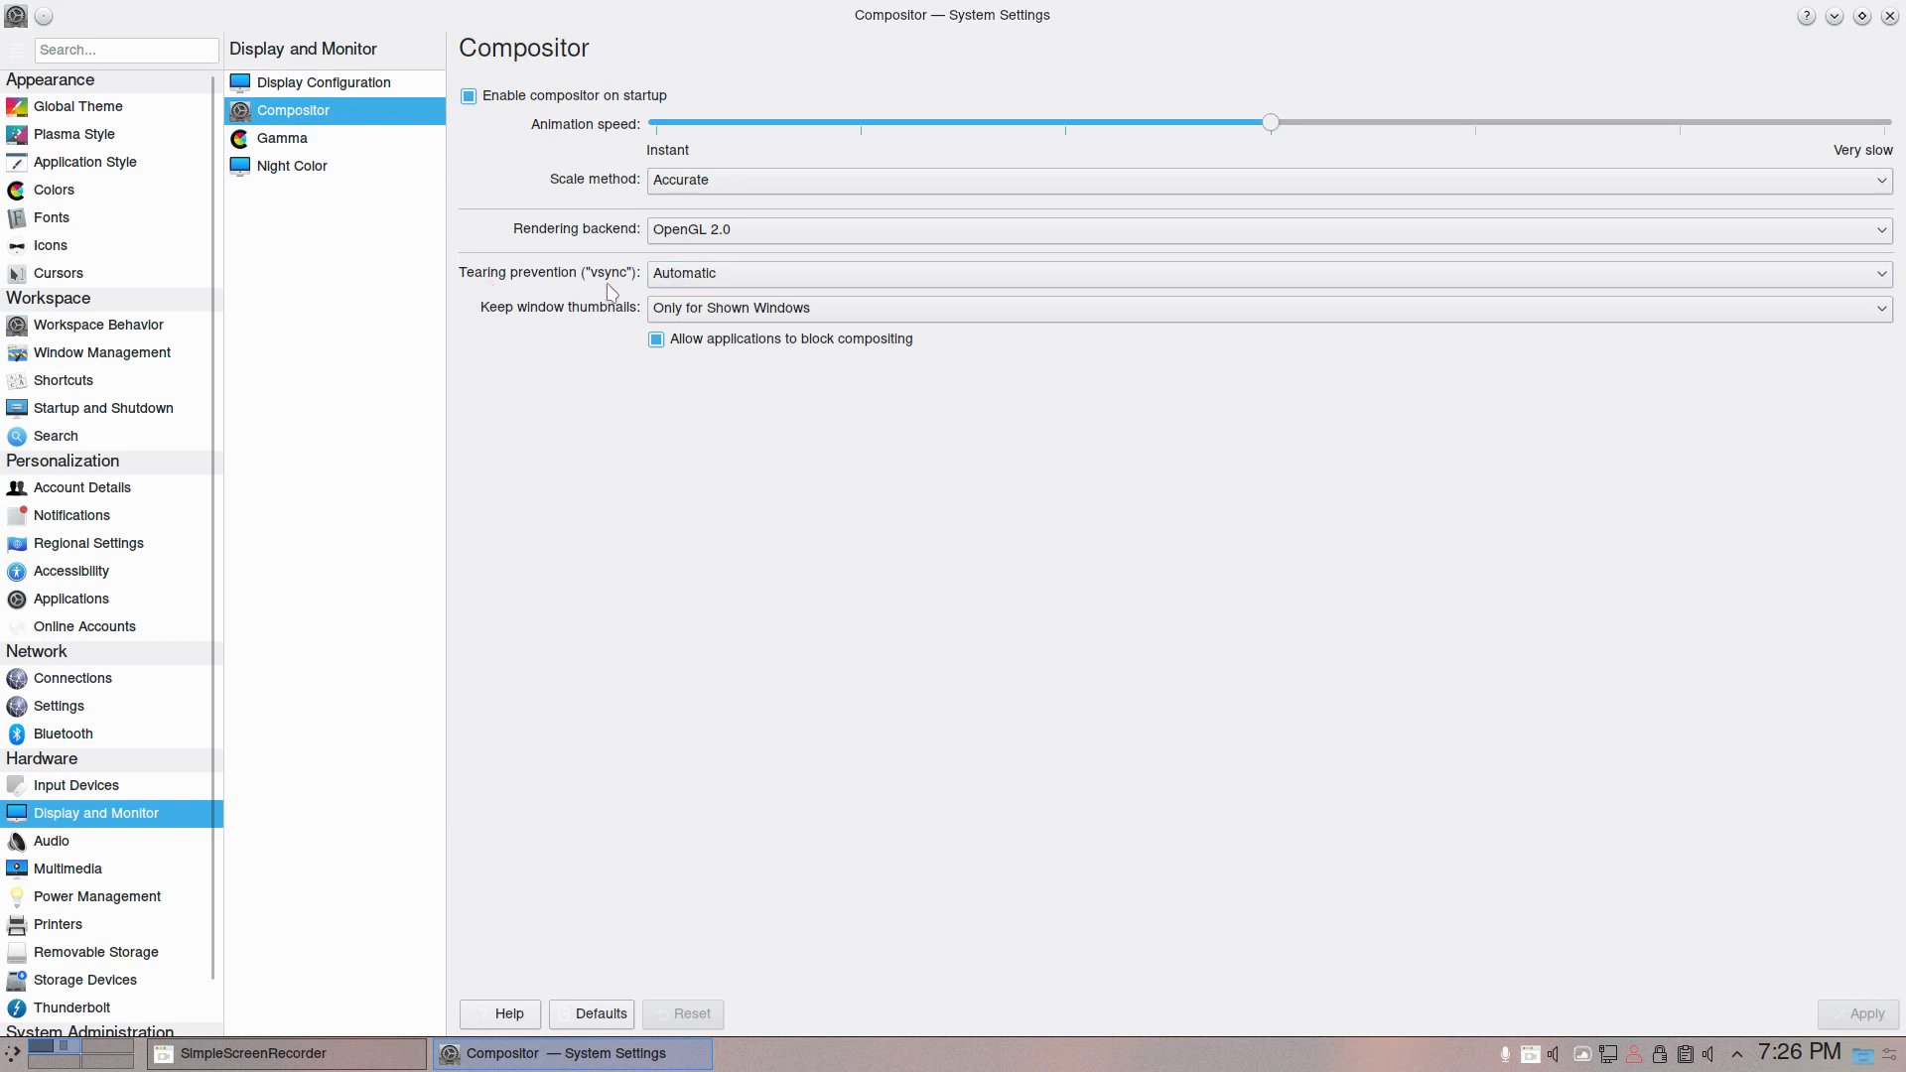
left_click(675, 285)
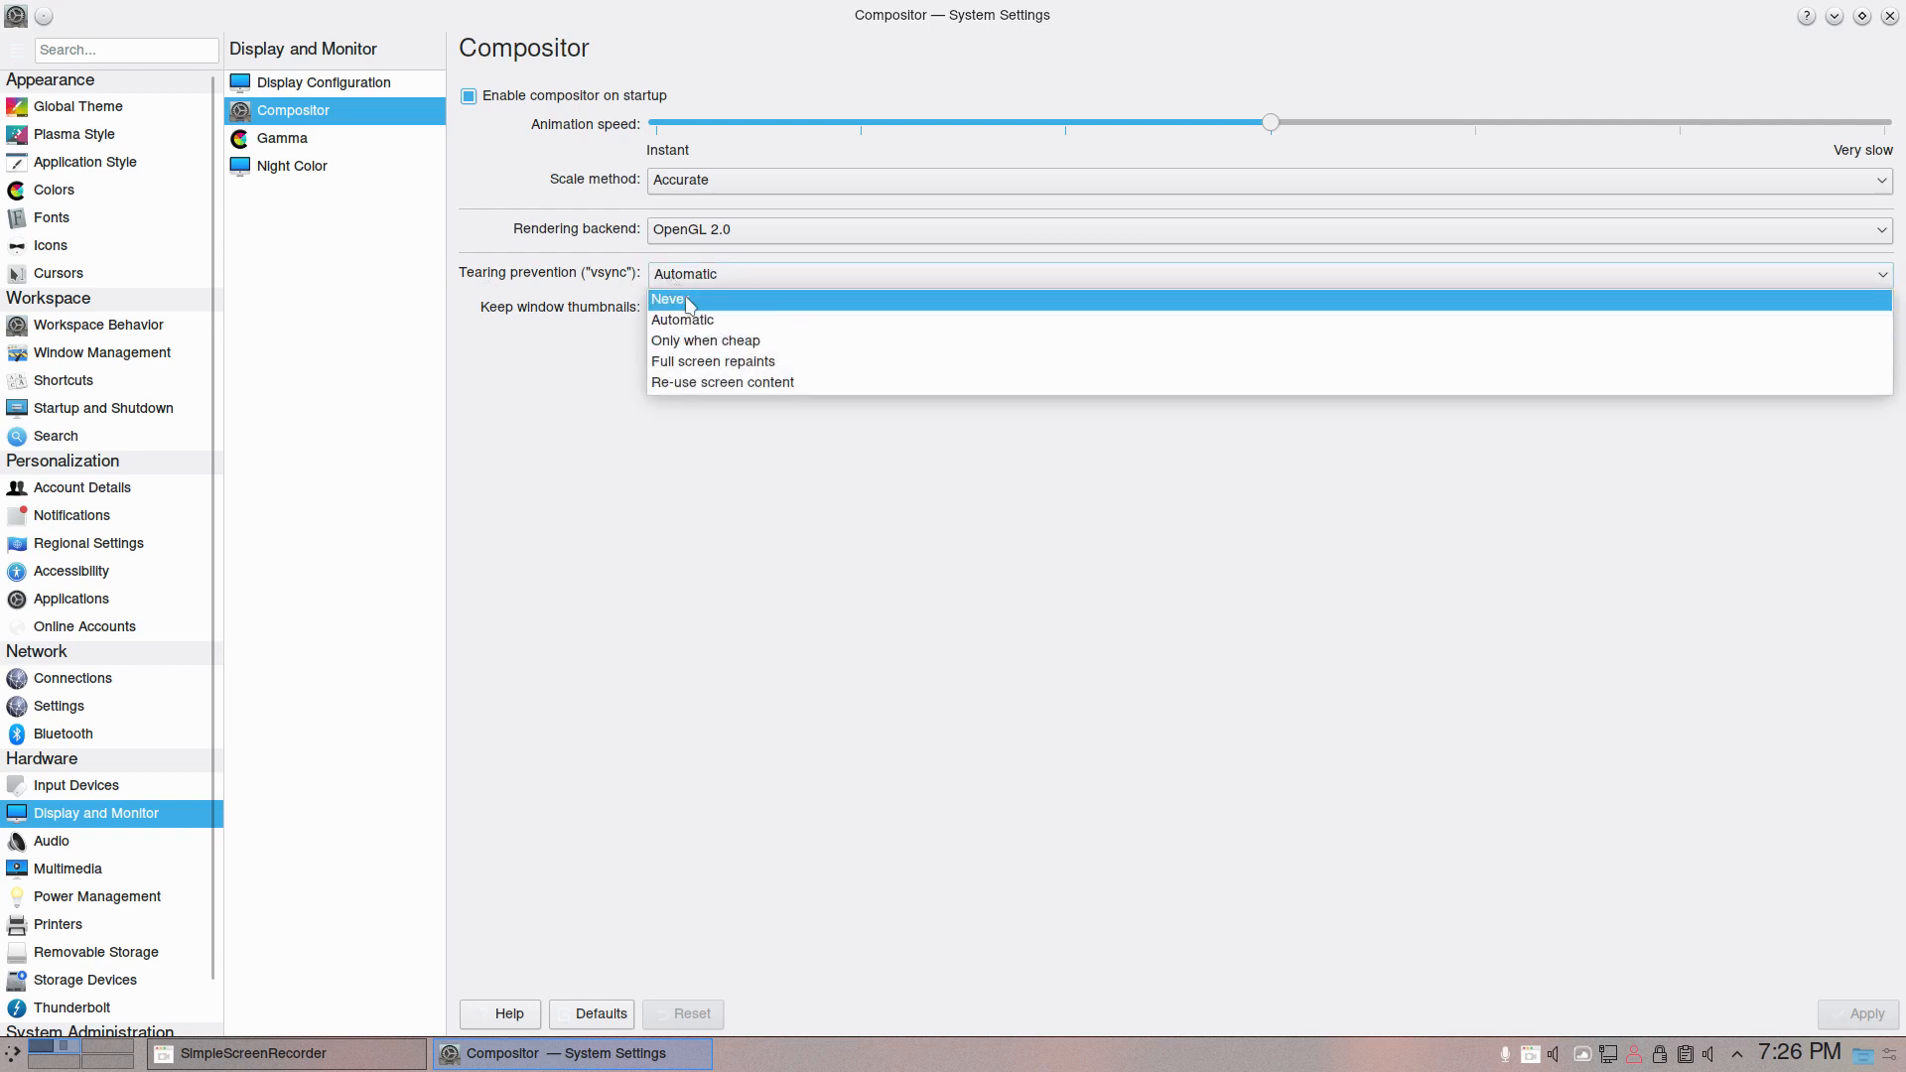
left_click(812, 644)
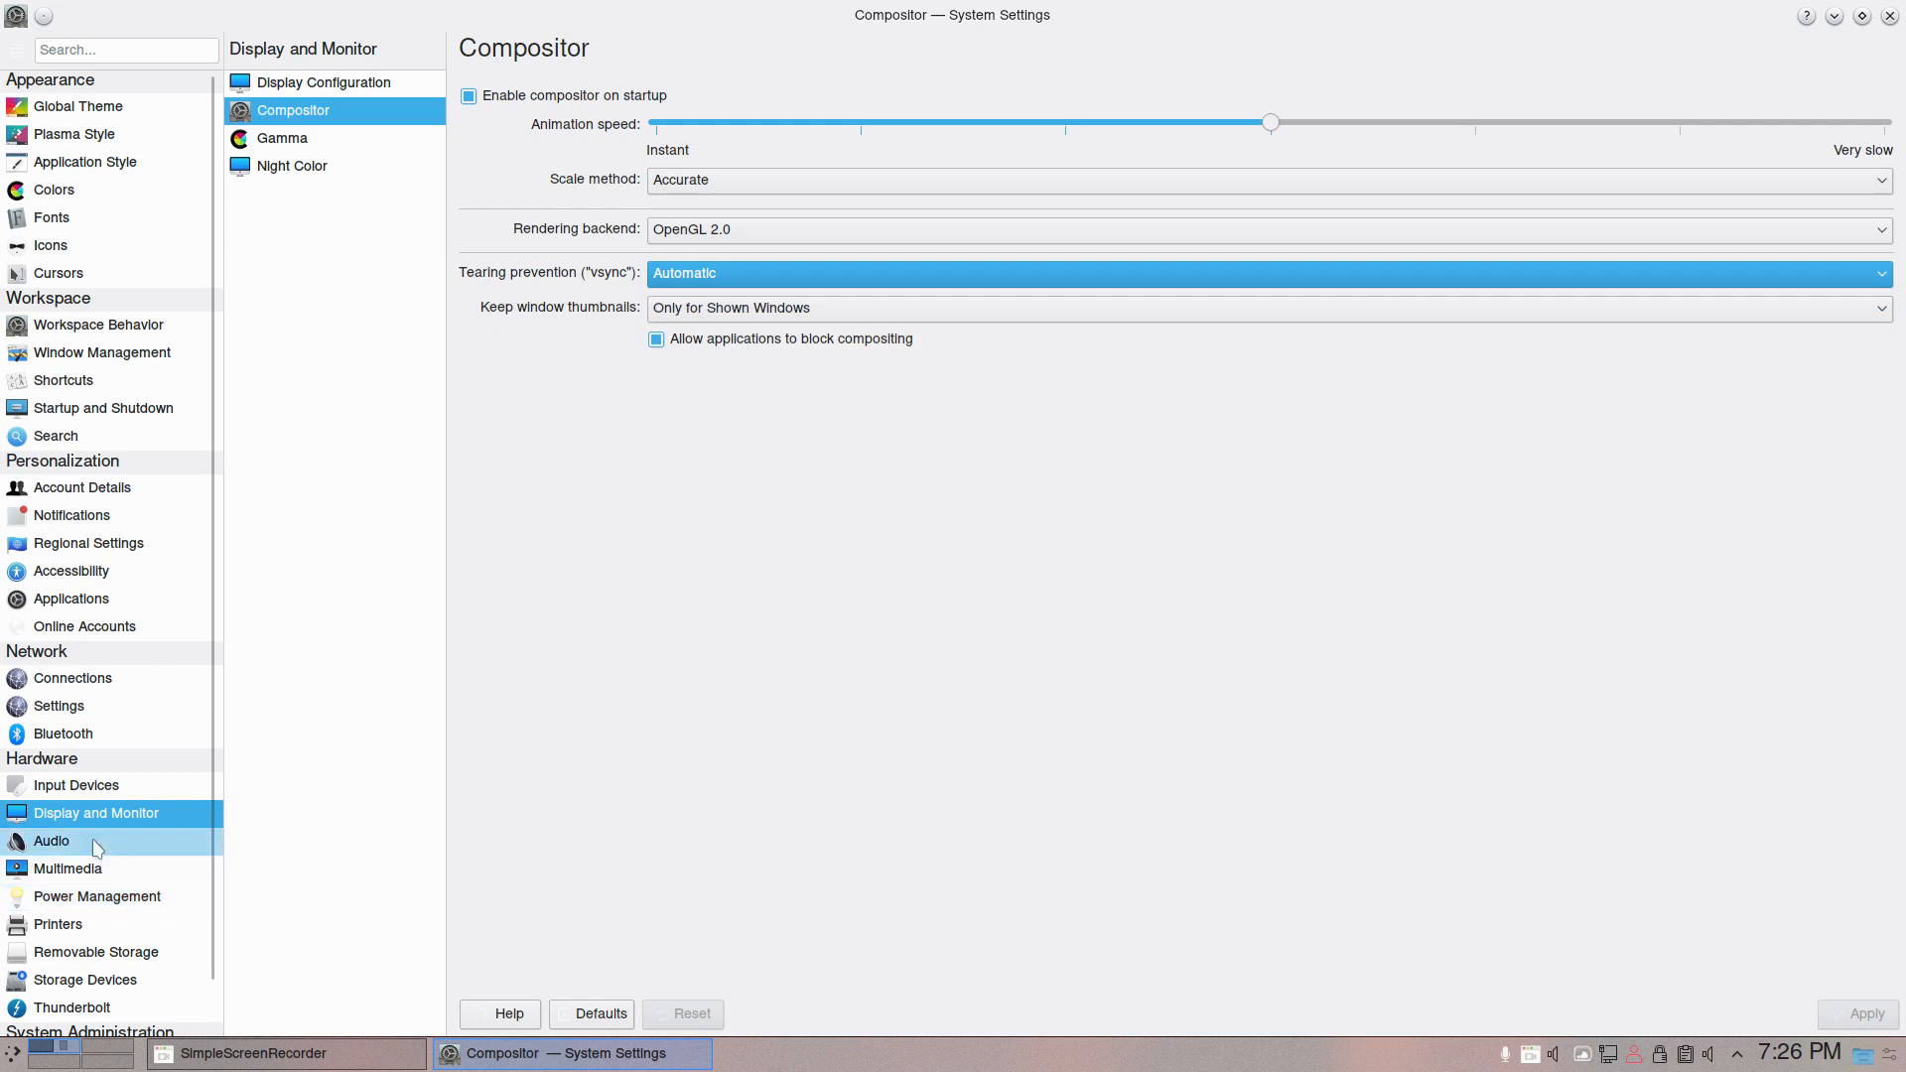
scroll(99, 968, "down", 1)
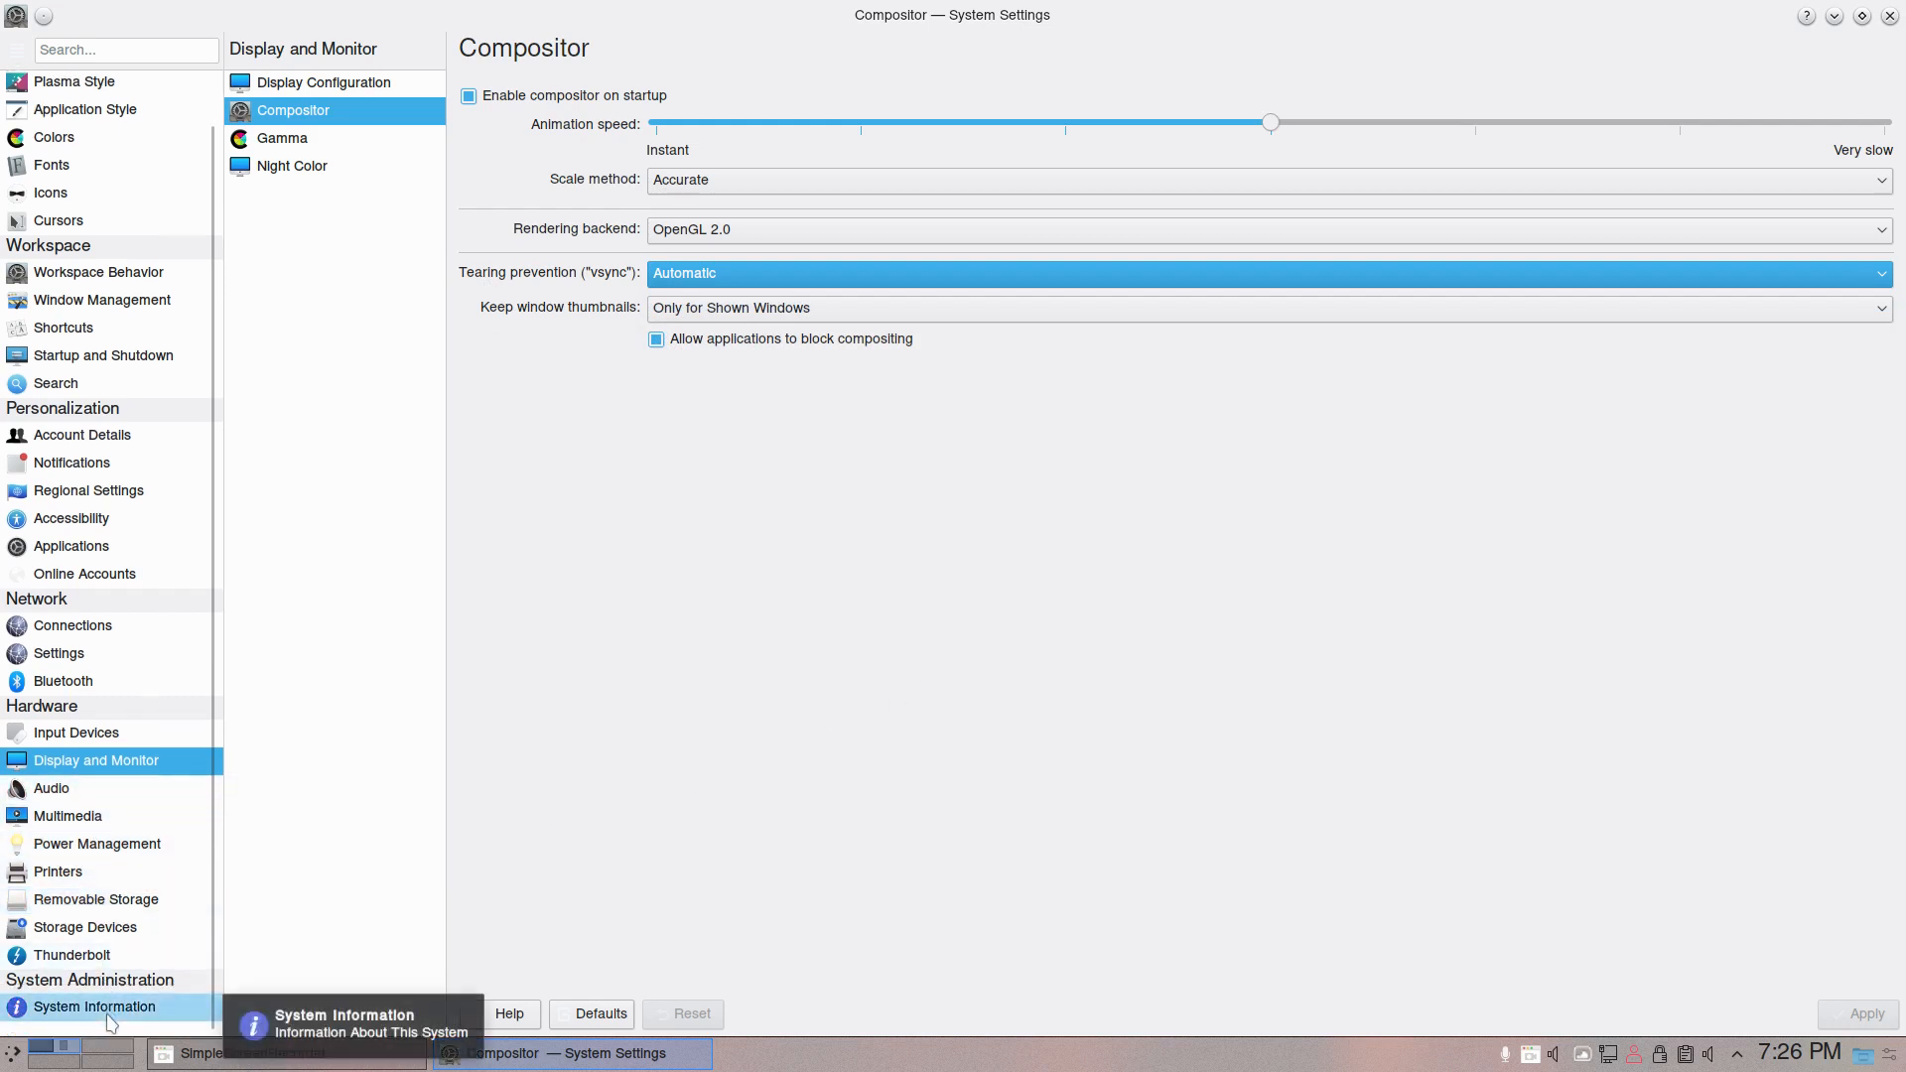
scroll(123, 726, "up", 1)
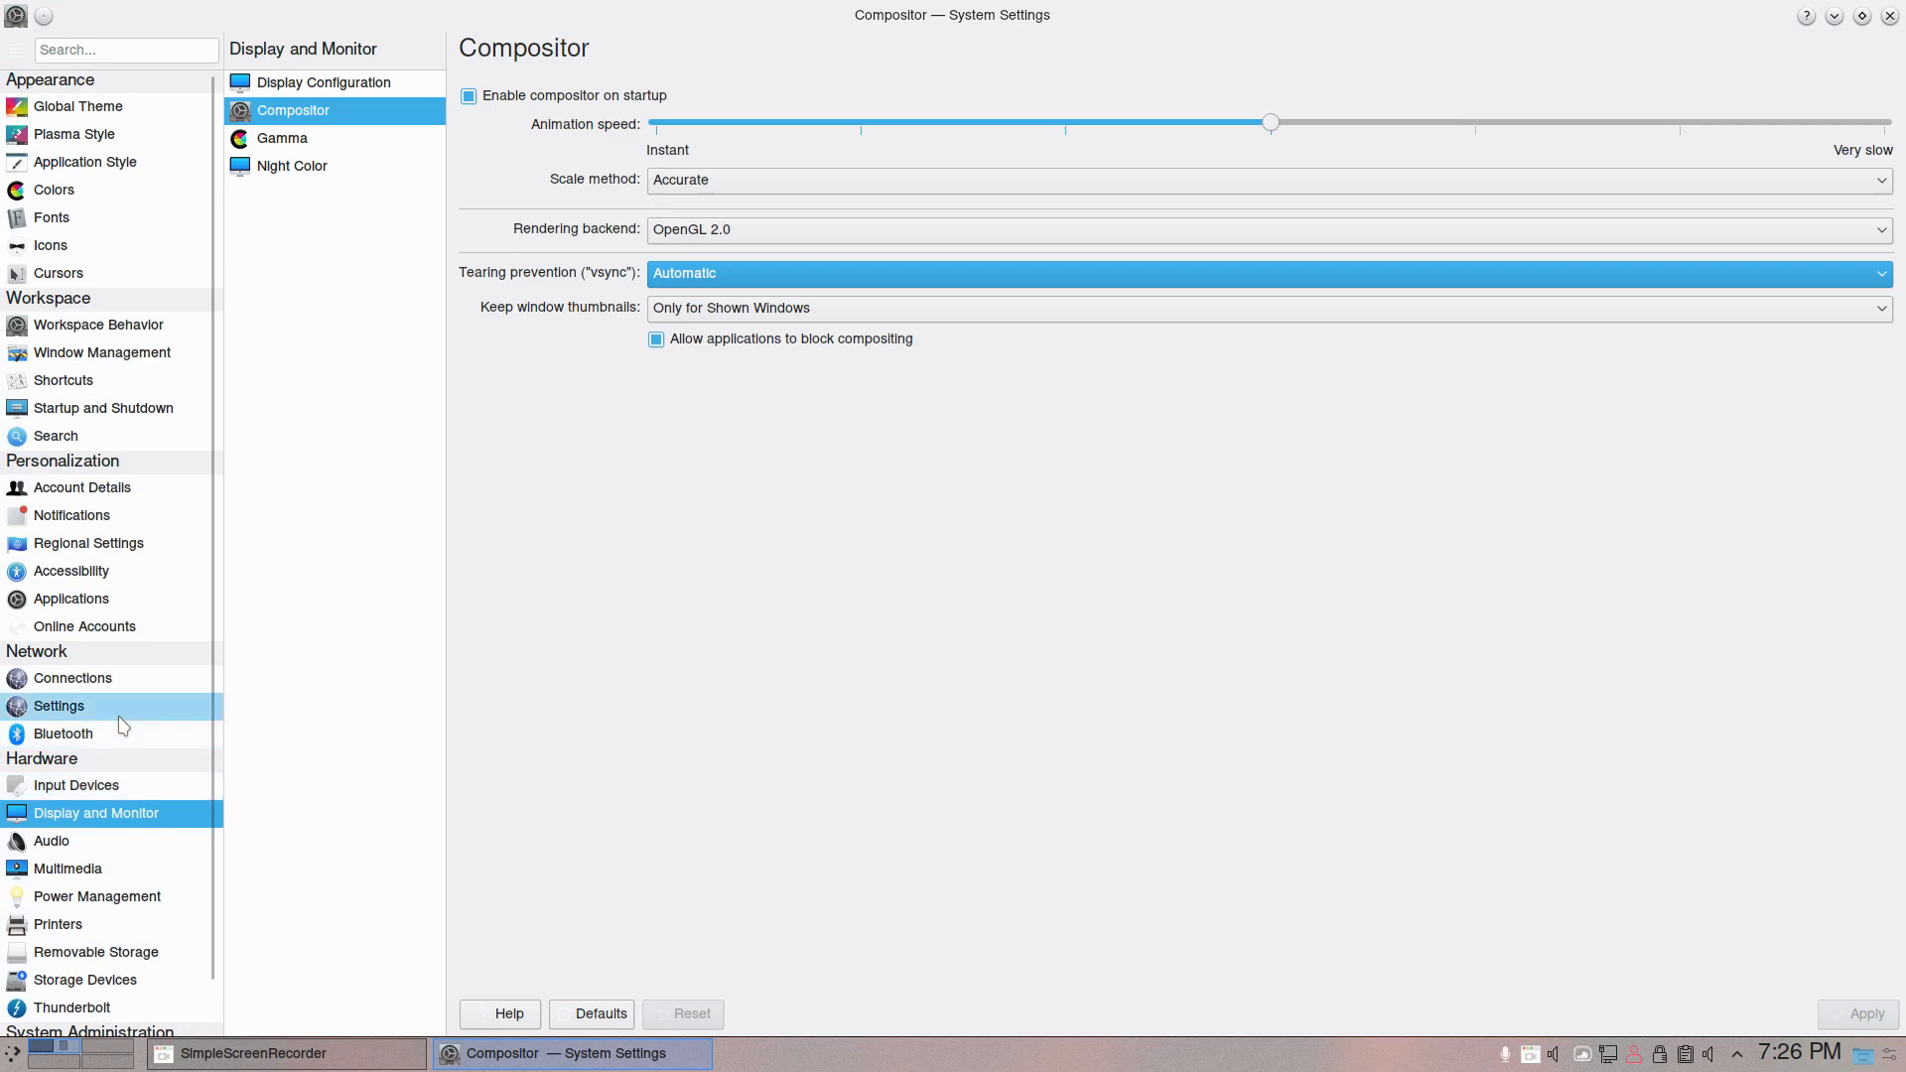
left_click(1398, 868)
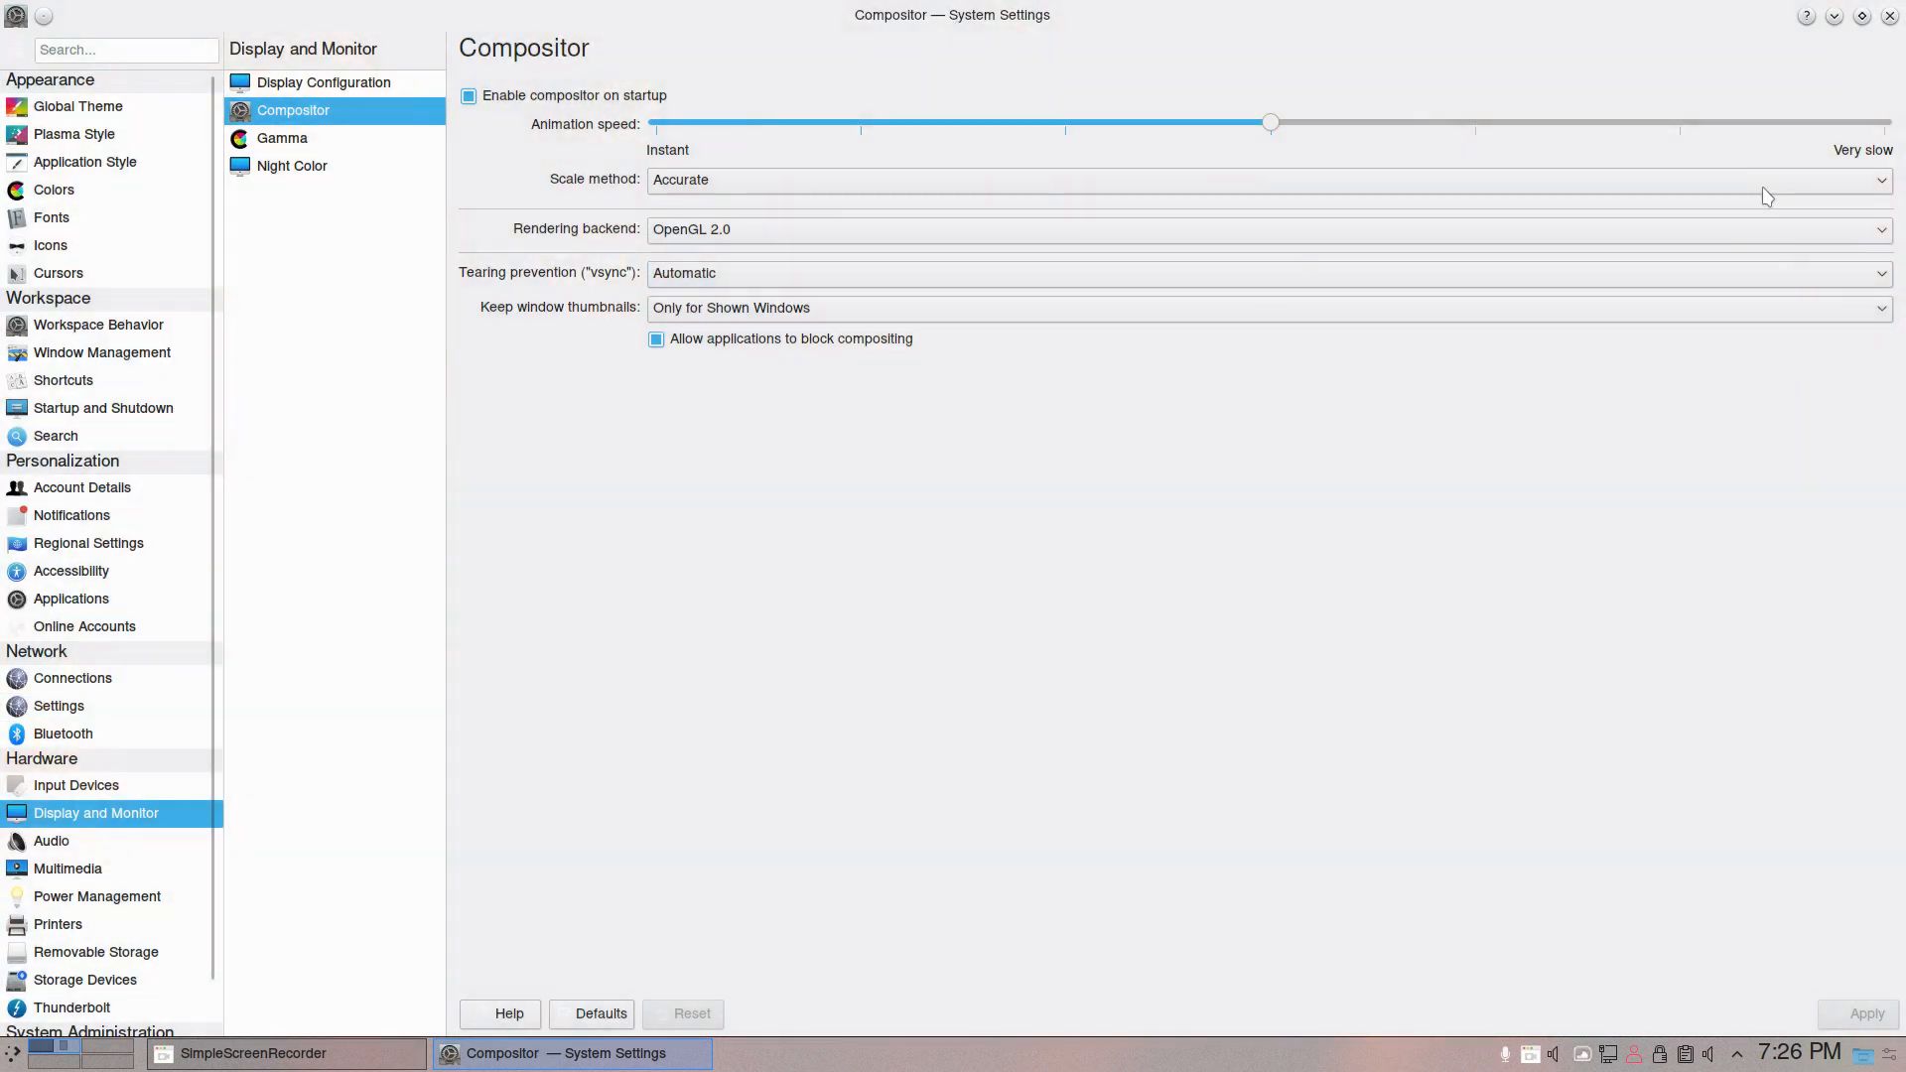
left_click(1888, 17)
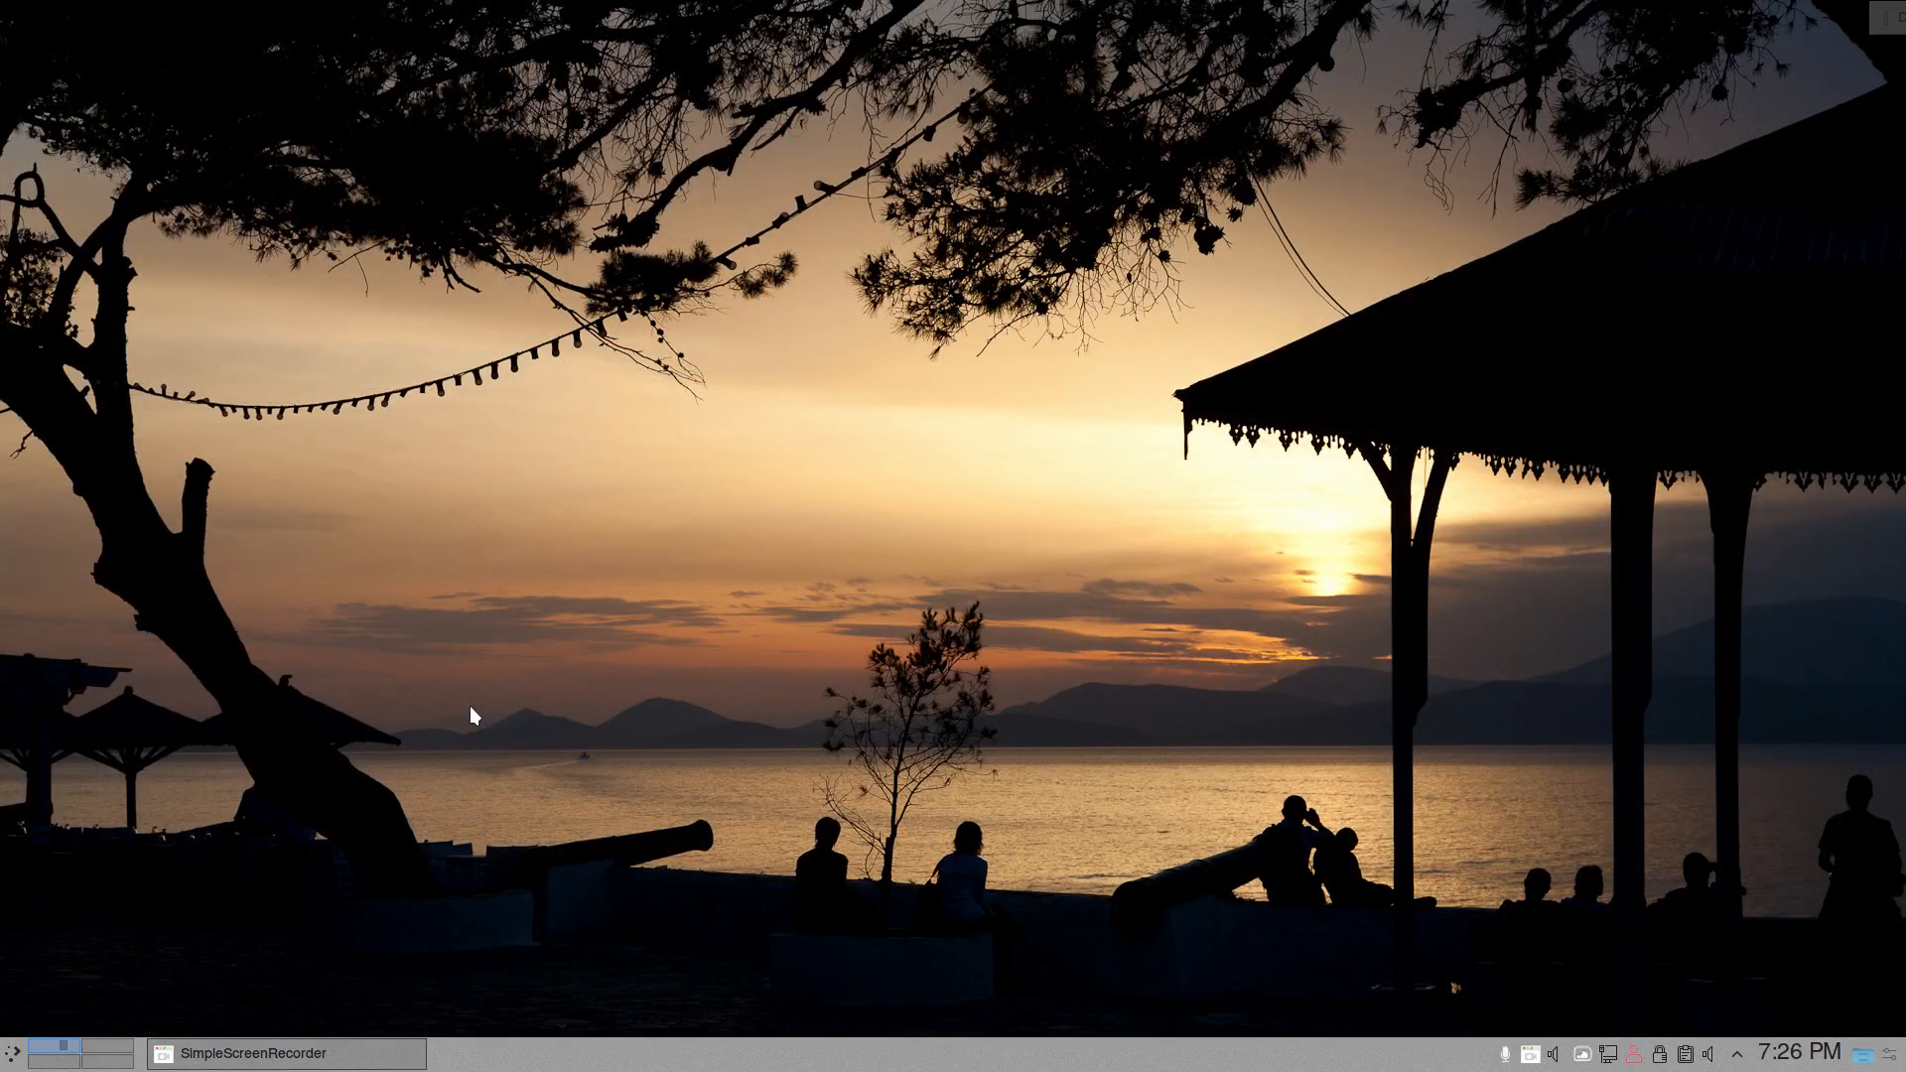
- Look through the current application launcher and switch it to the alternative Application Menu widget
left_click(11, 1058)
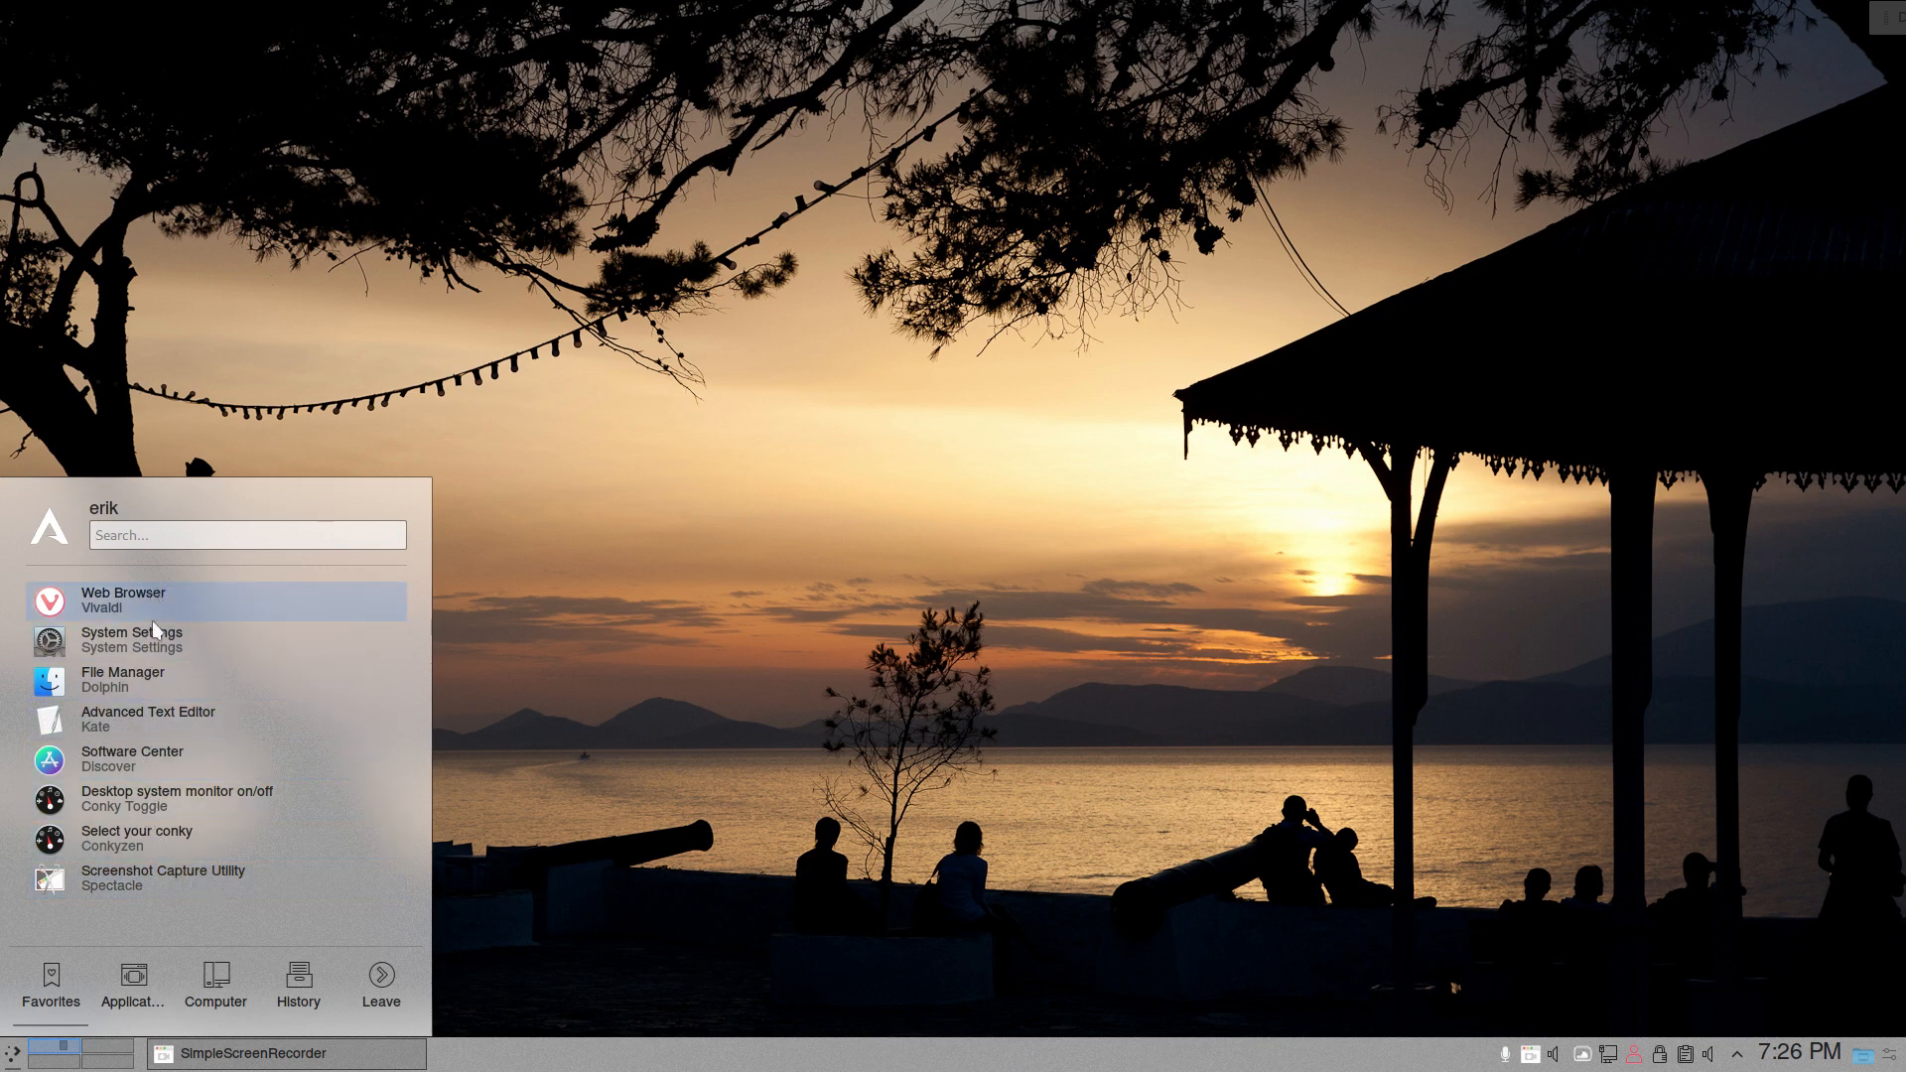
mouse_move(139, 974)
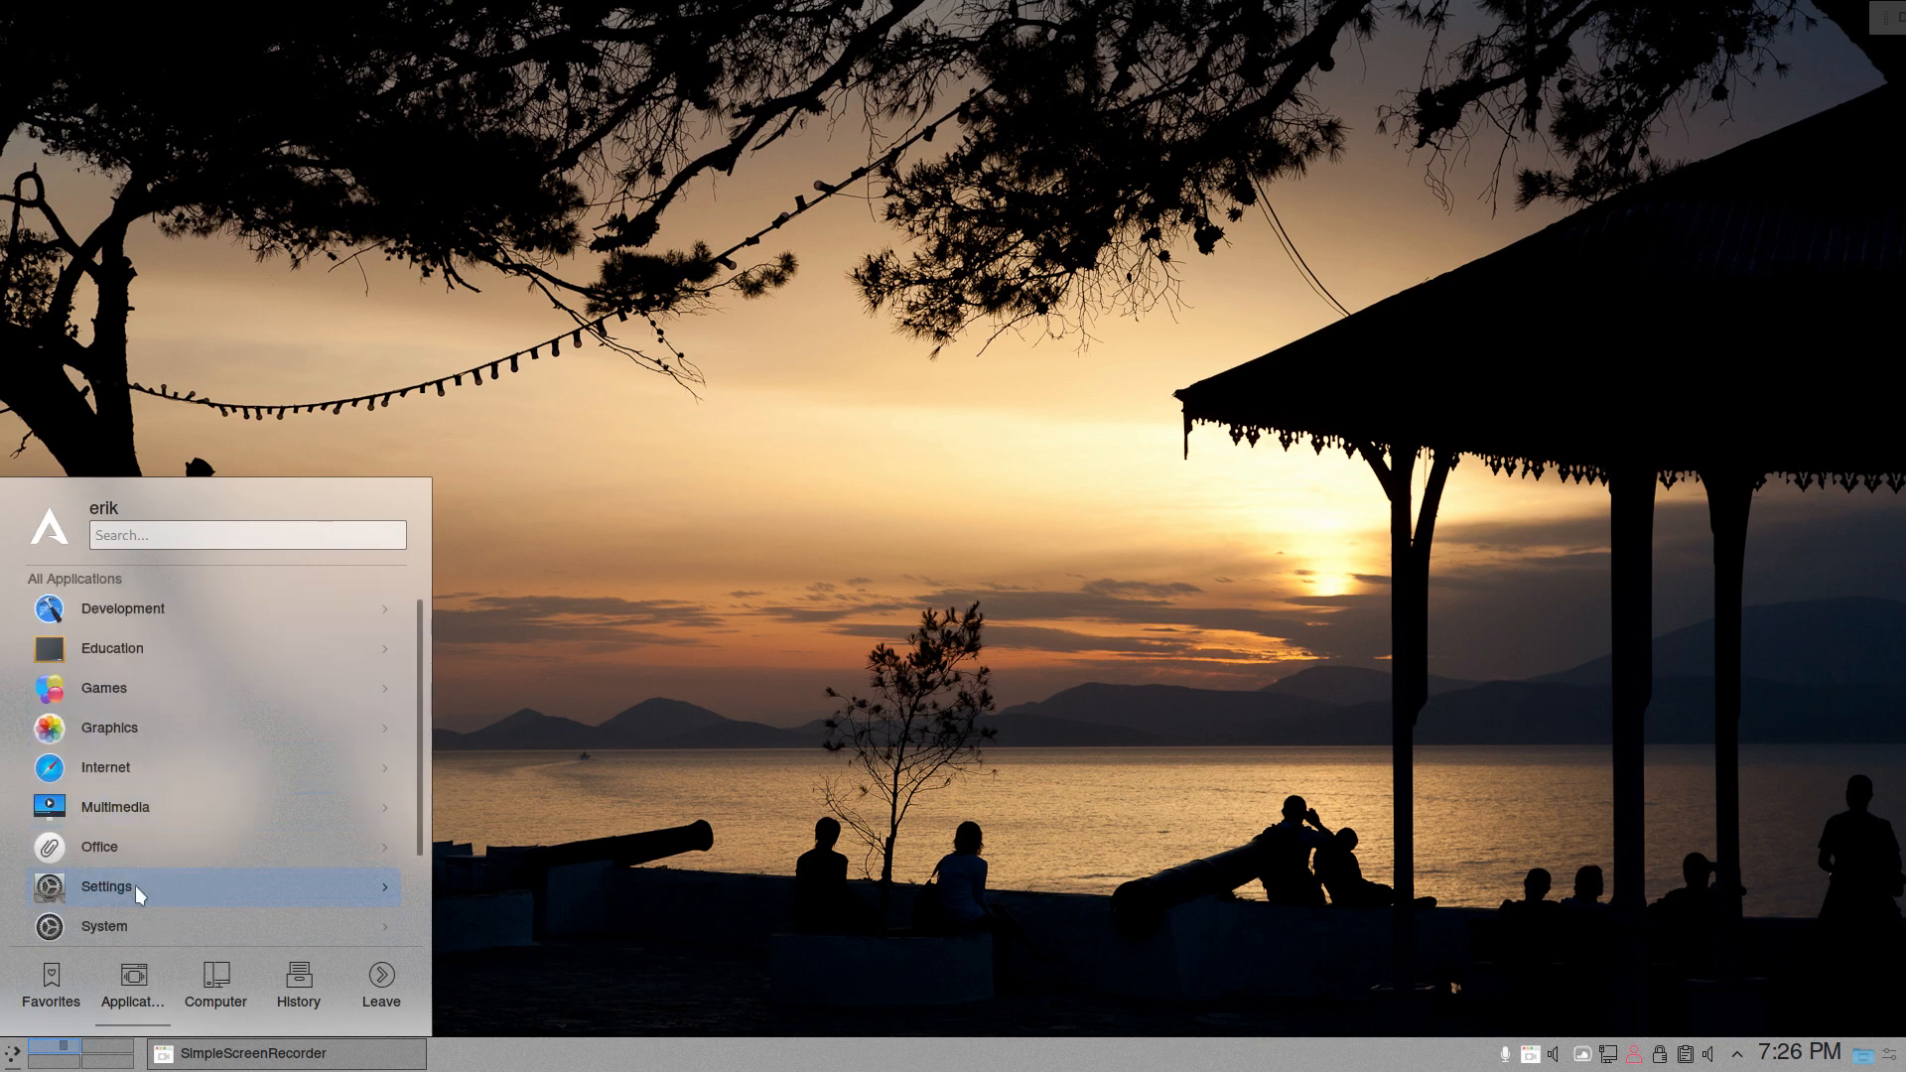
right_click(12, 1054)
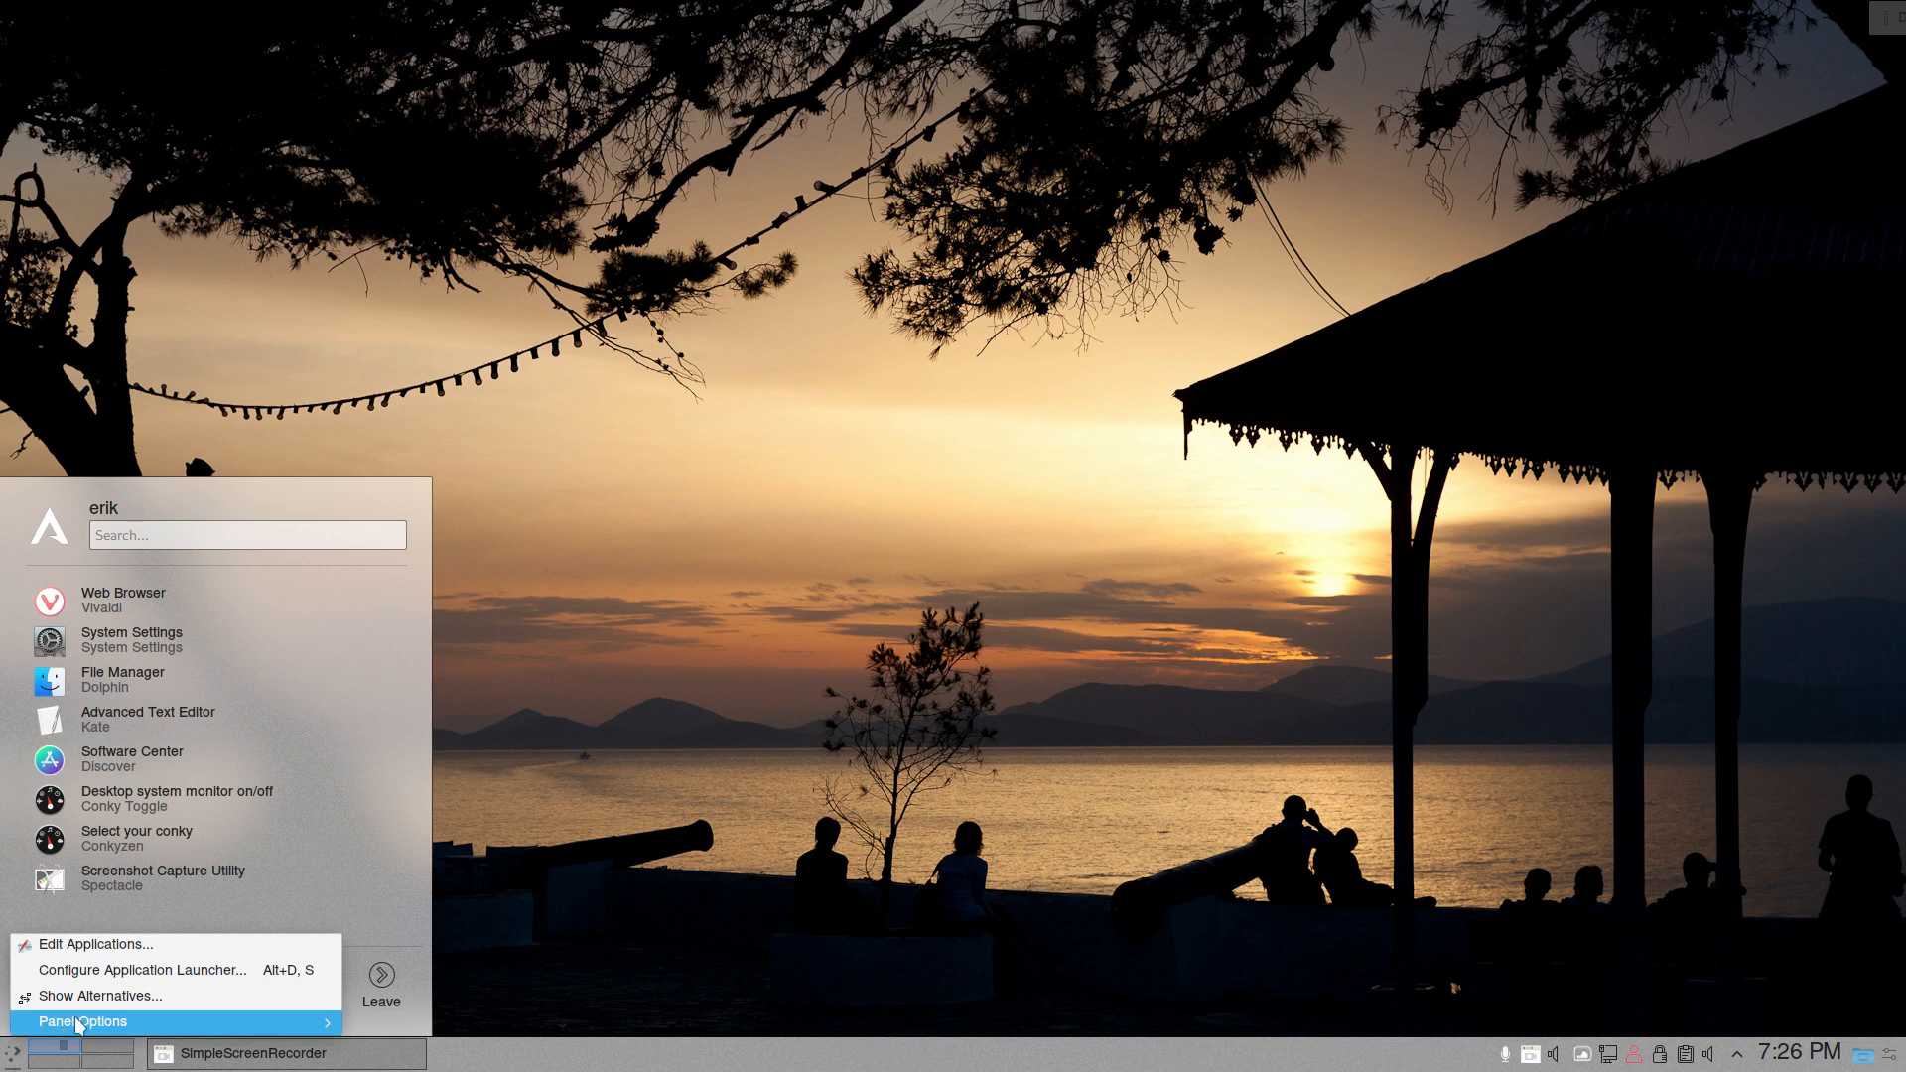
left_click(103, 997)
left_click(138, 961)
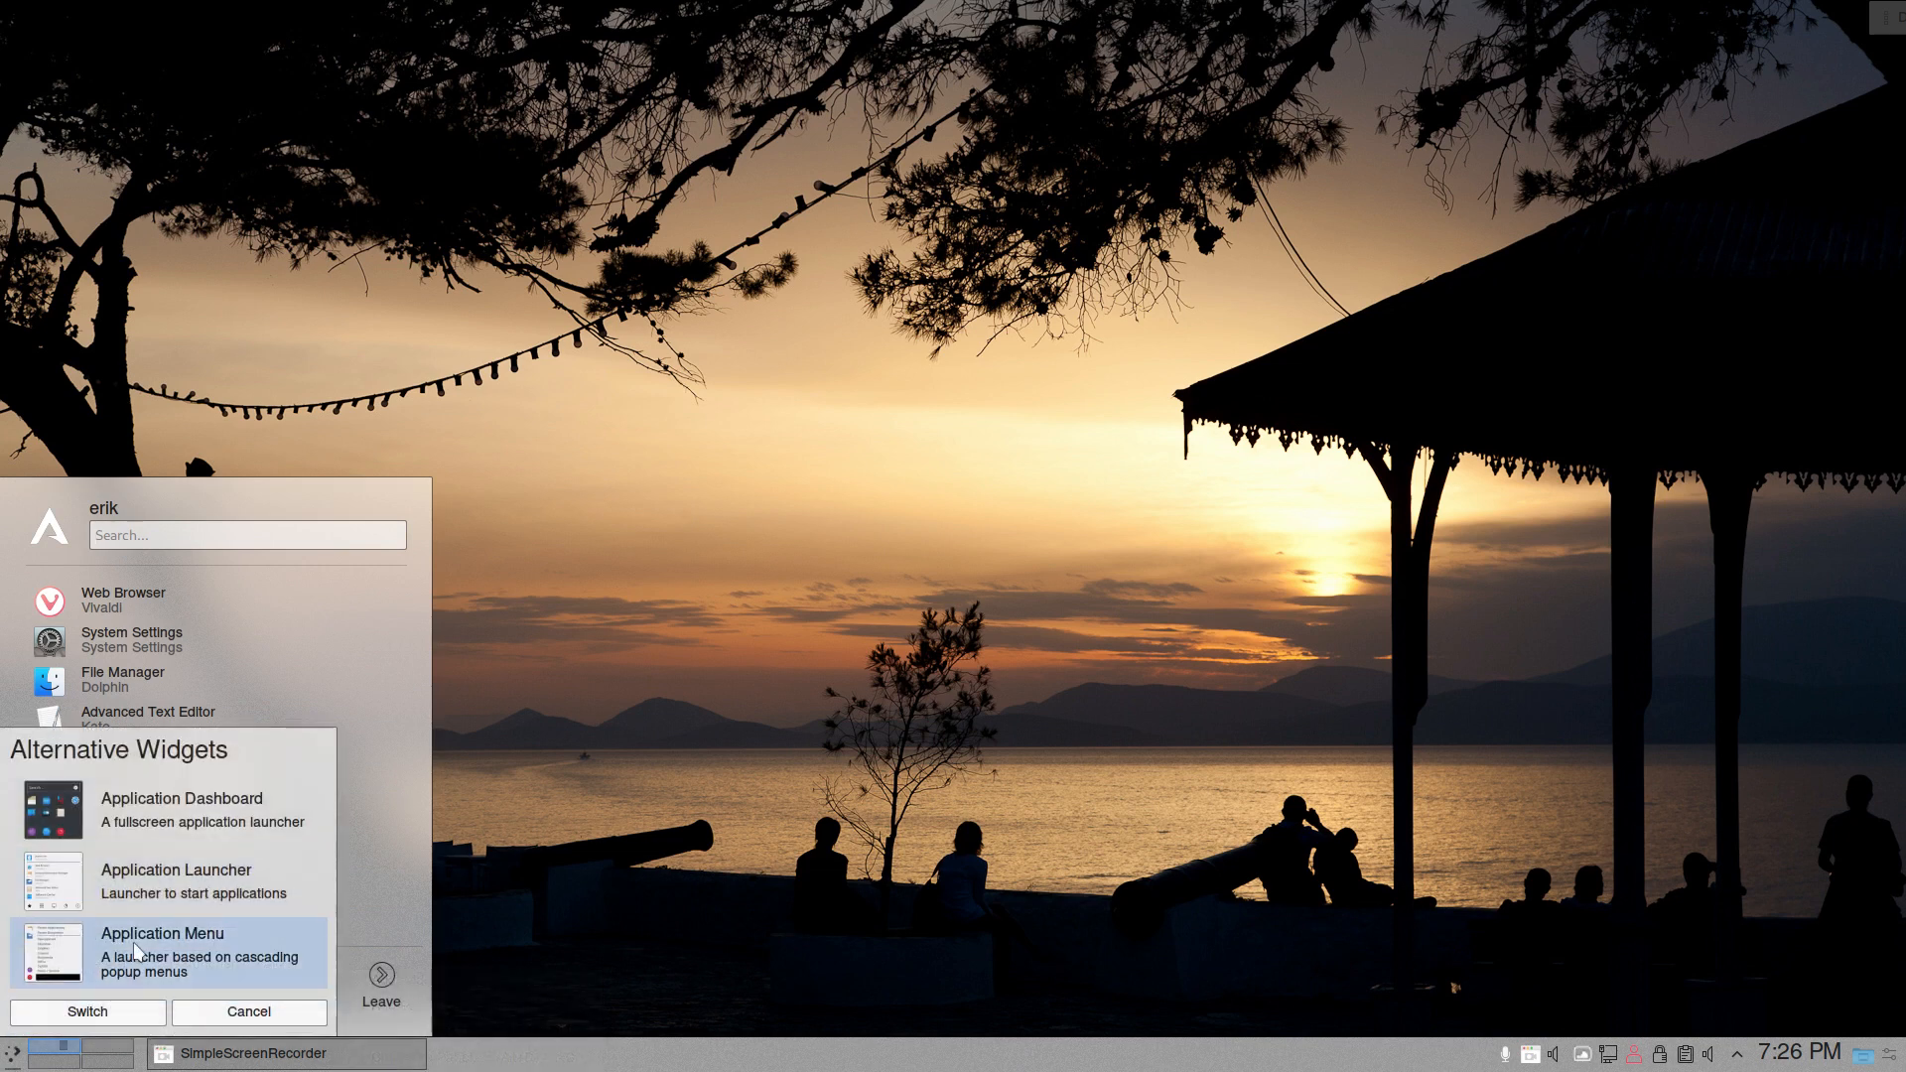
left_click(124, 1013)
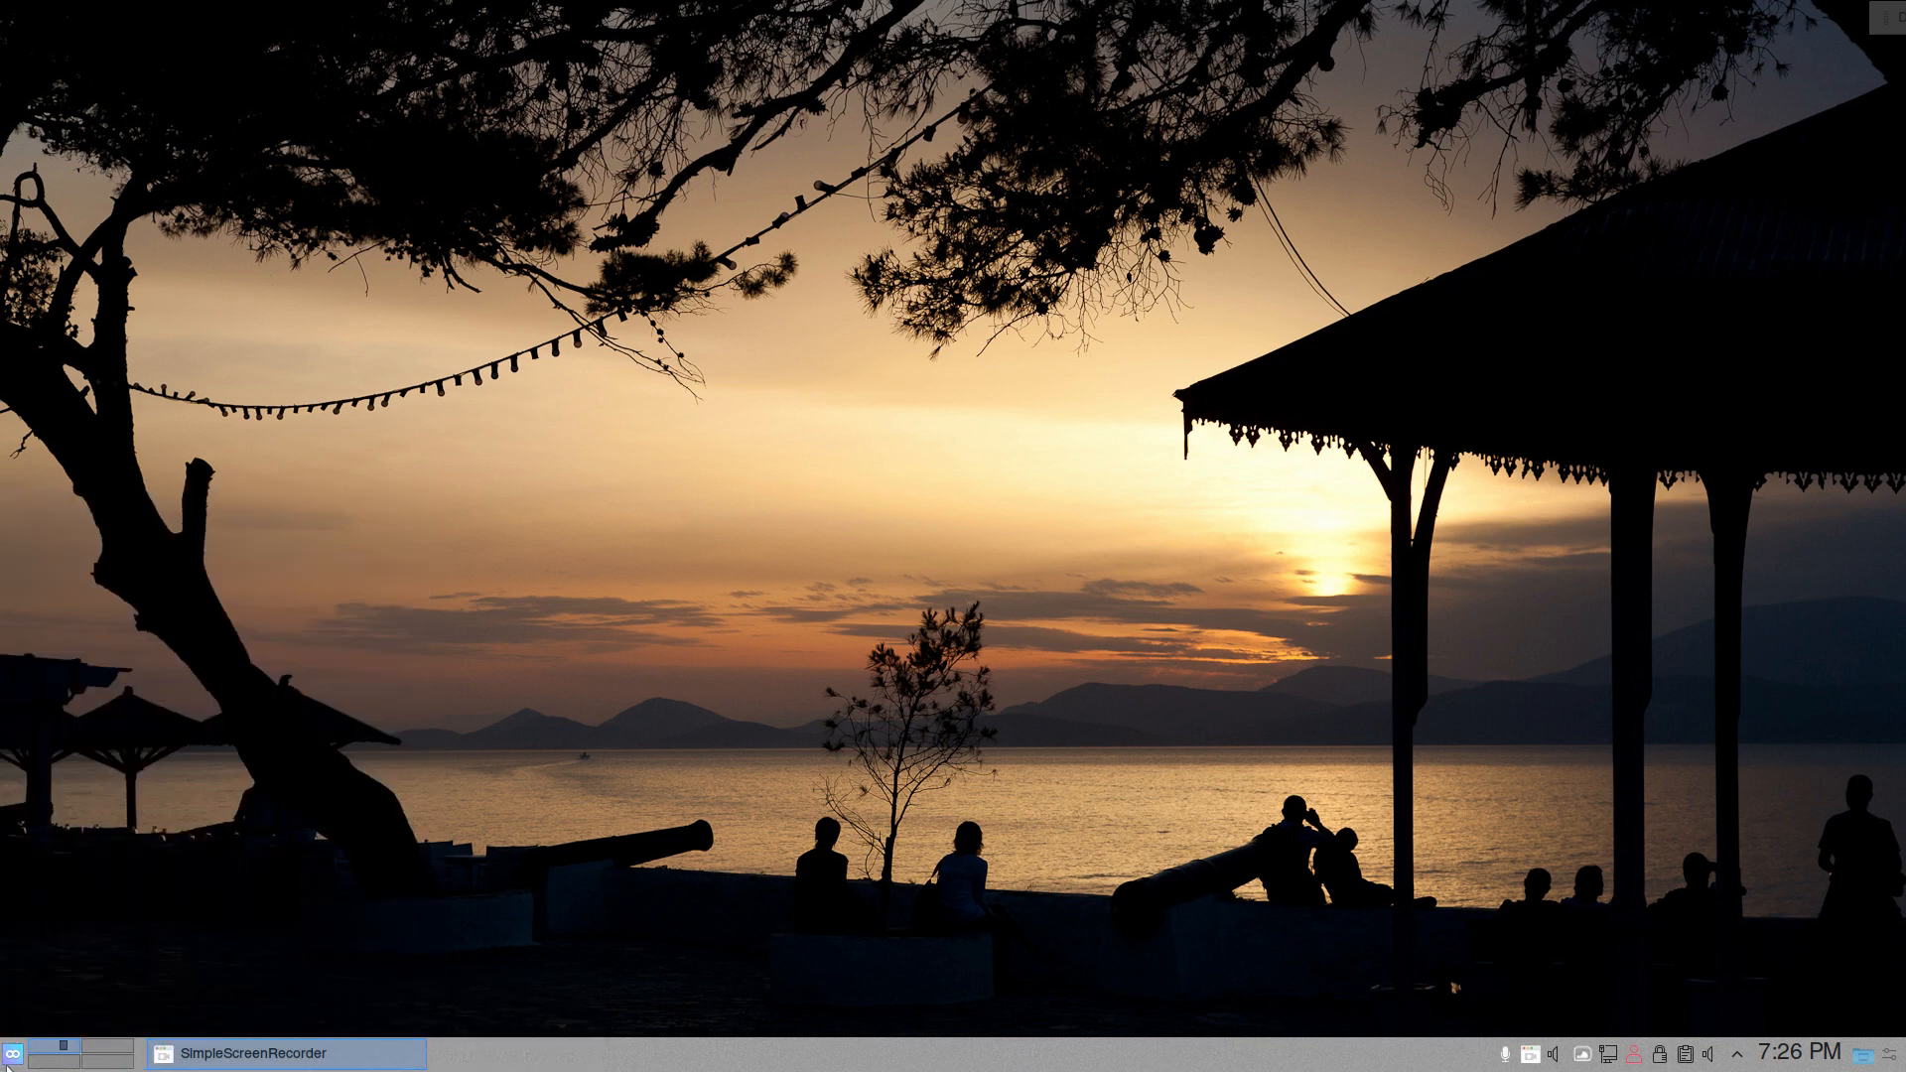
- Examine the Application Menu's general settings and its keyboard shortcut, and close the settings dialog
right_click(12, 1054)
left_click(95, 972)
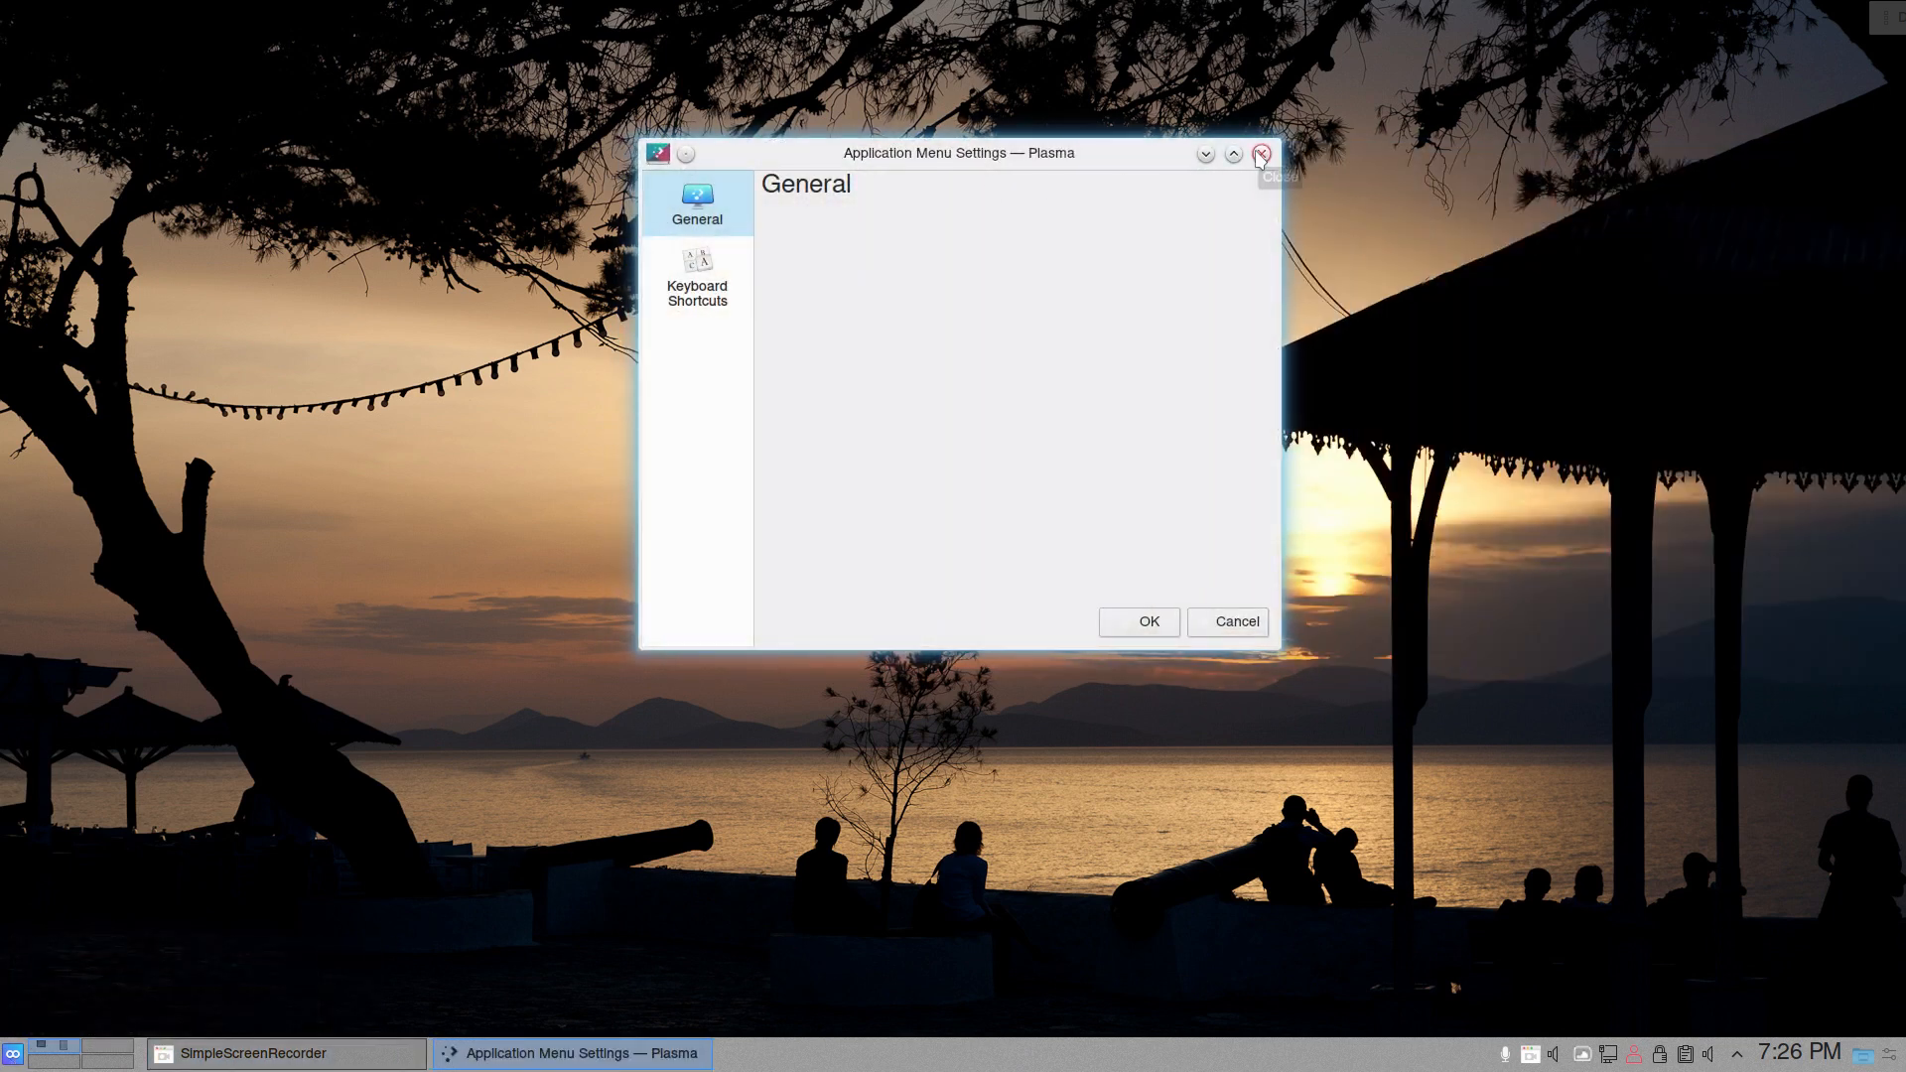
left_click(1261, 155)
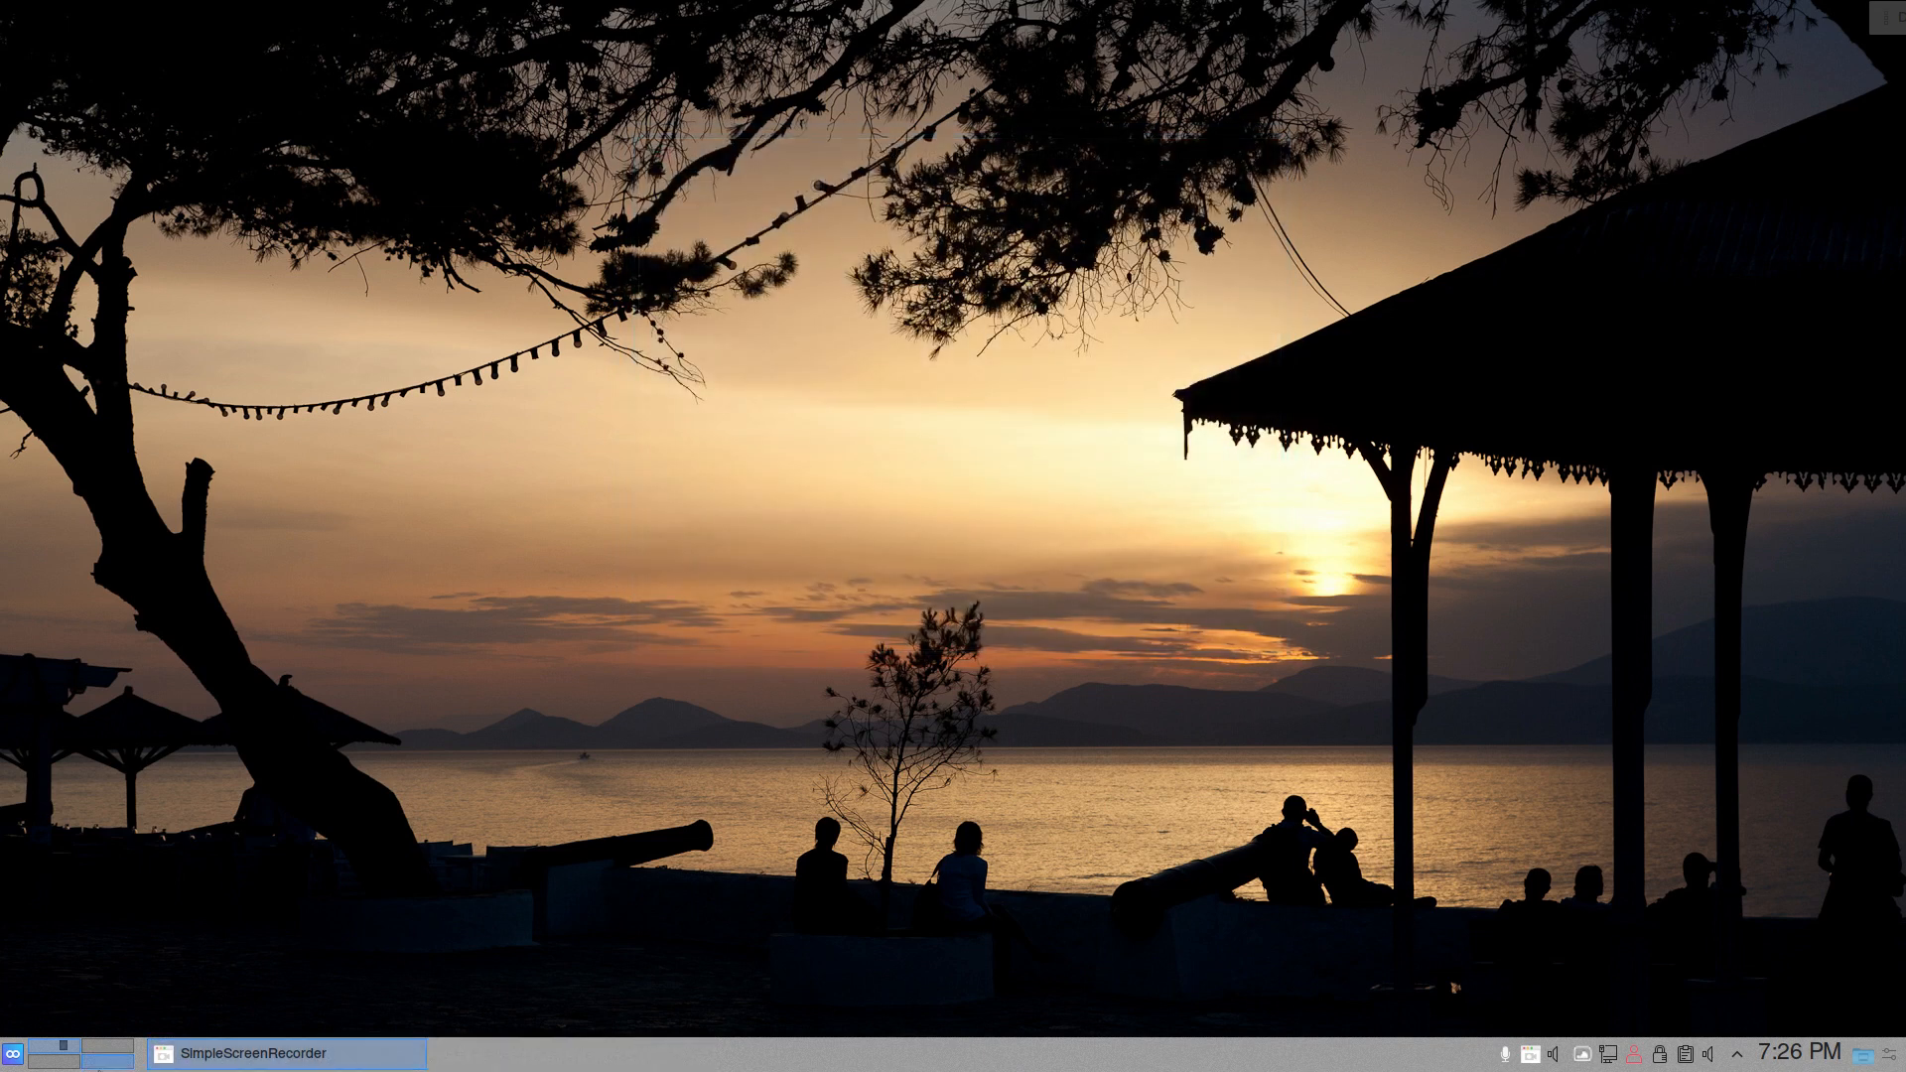
right_click(15, 1066)
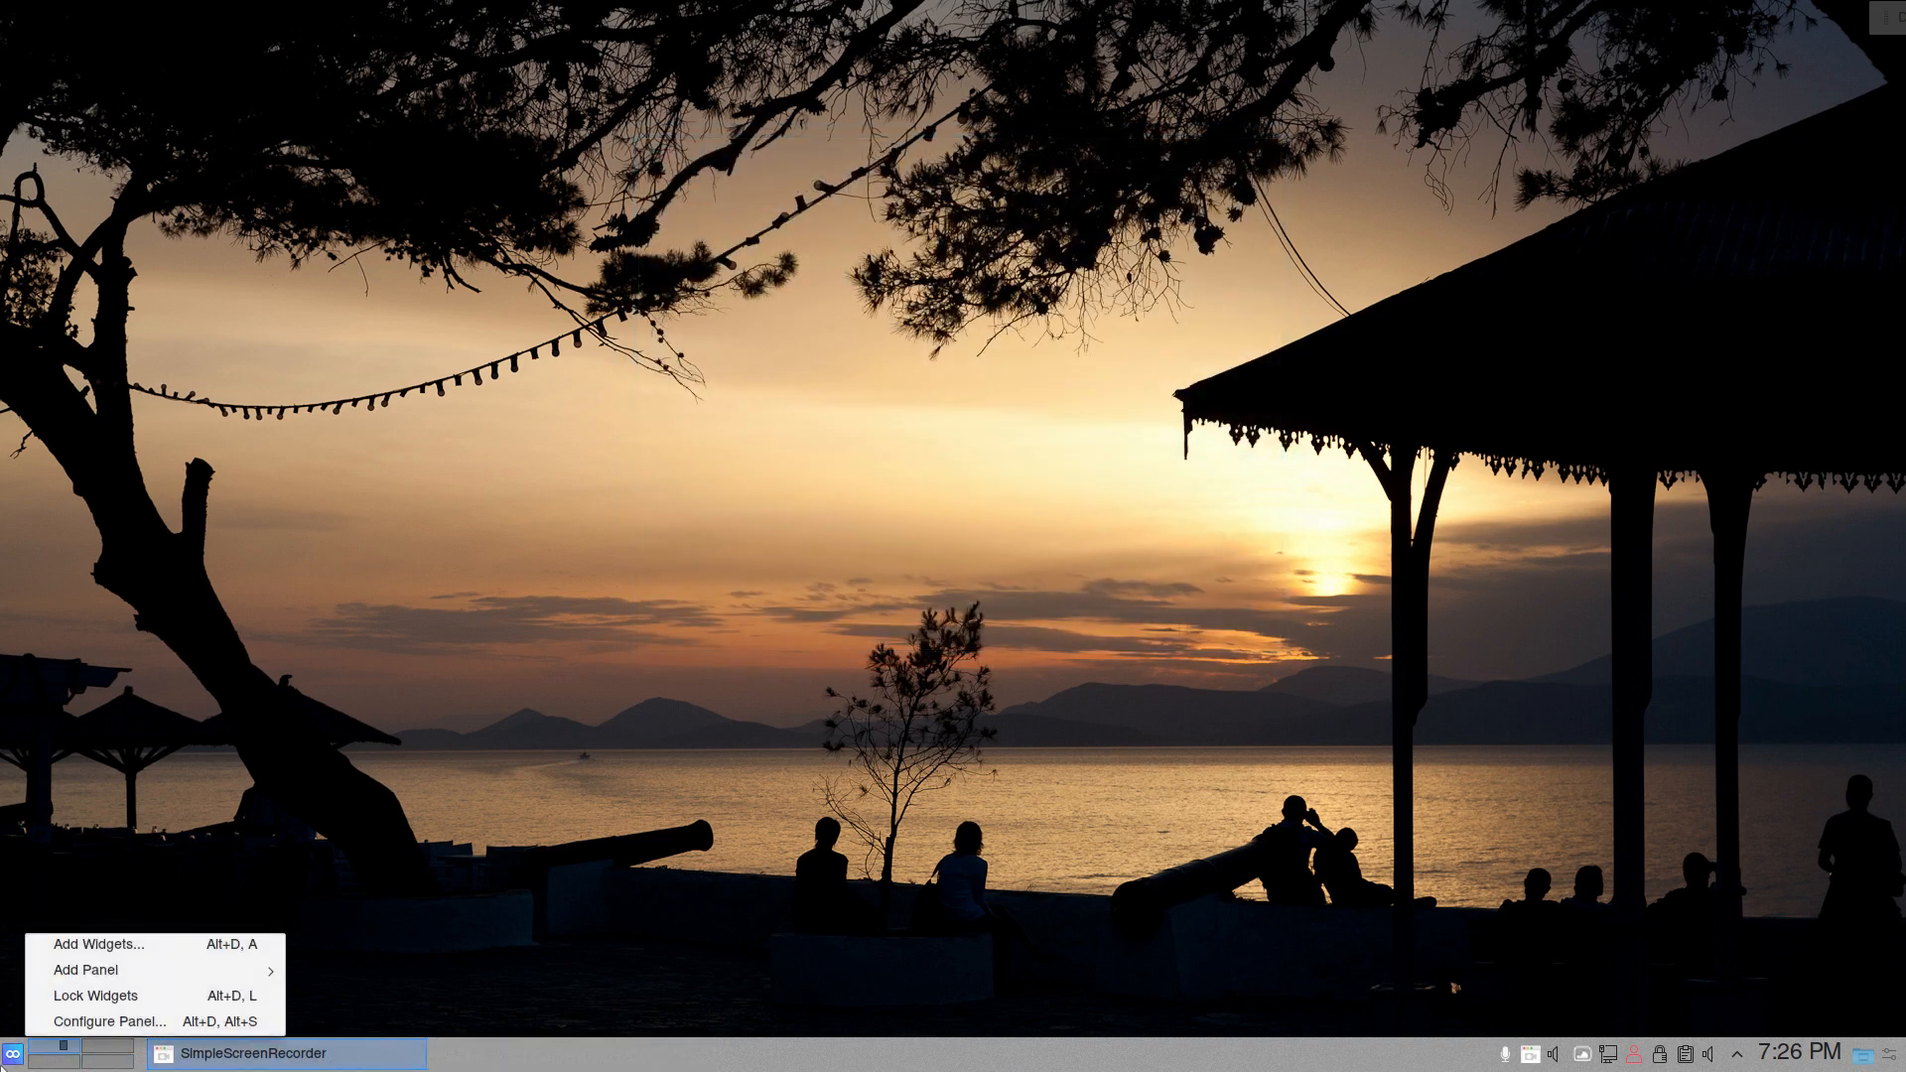
left_click(2, 1069)
right_click(3, 1066)
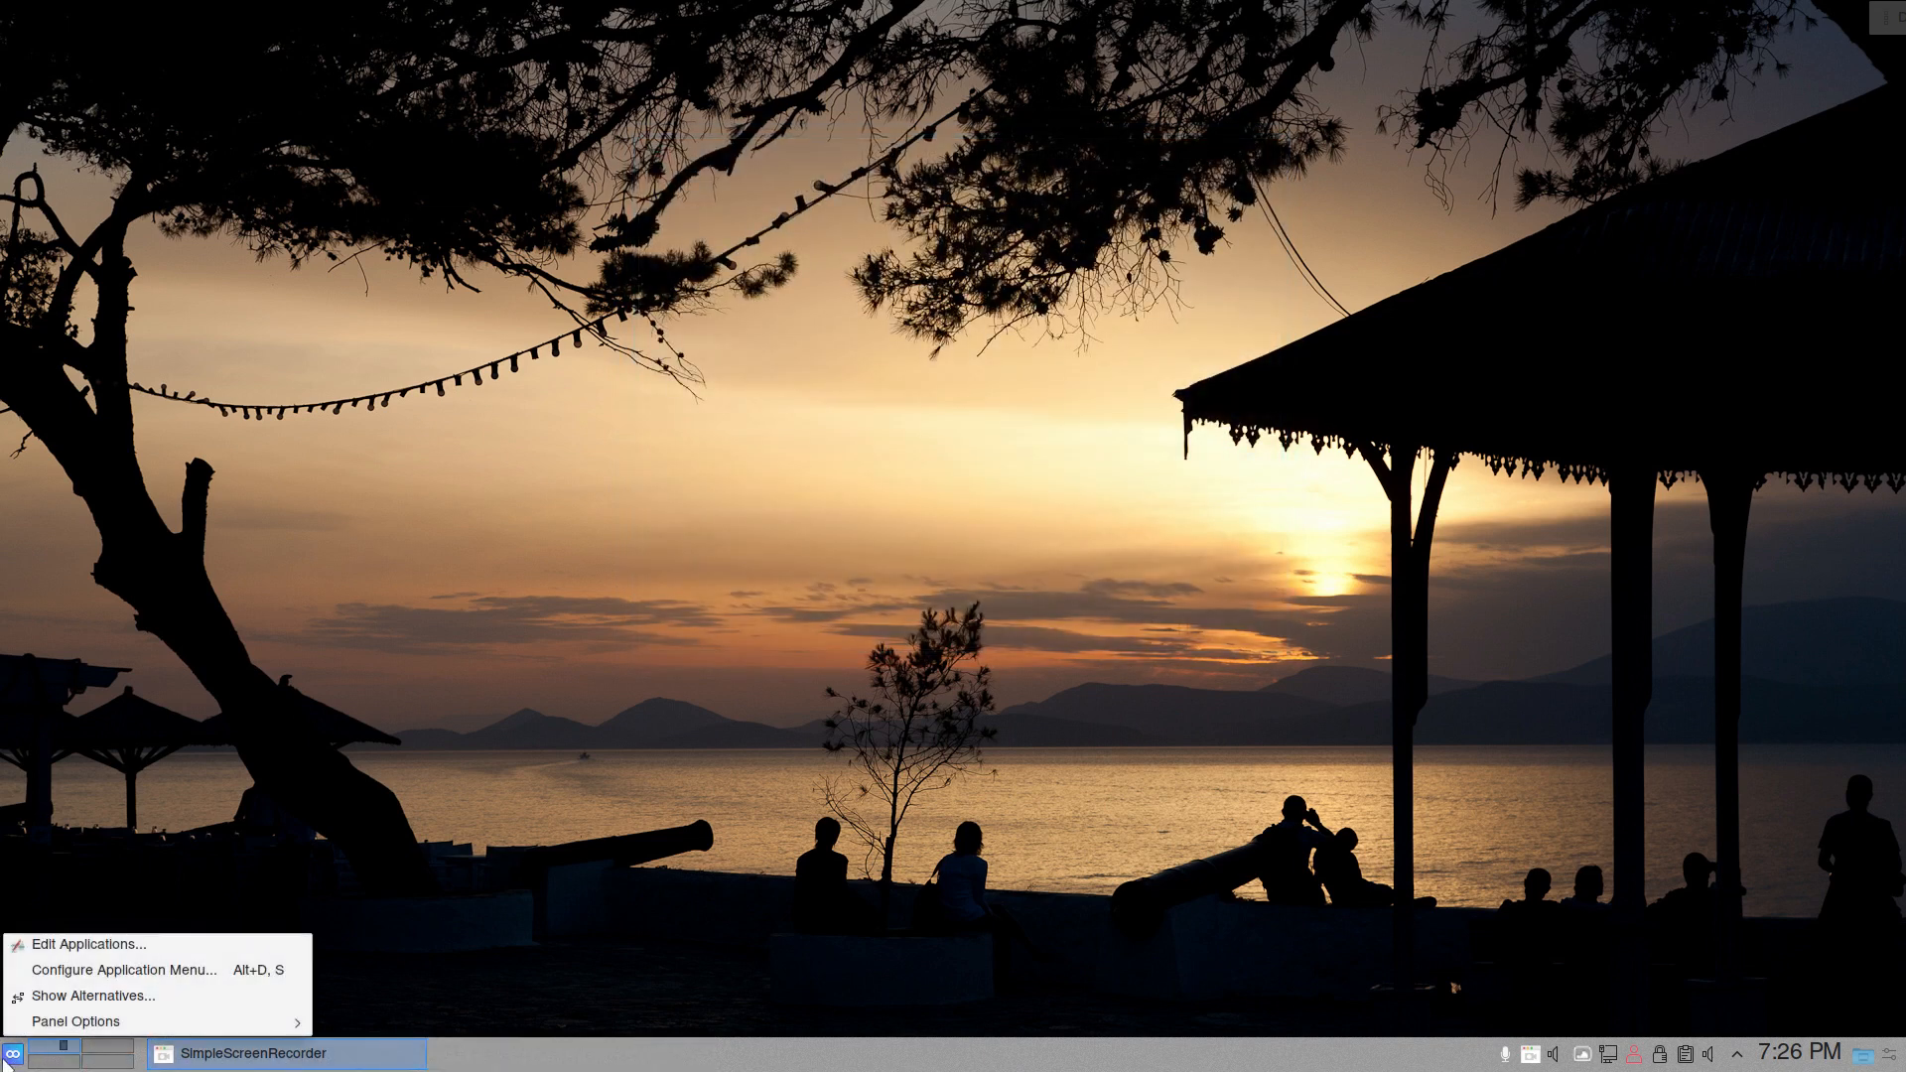
left_click(117, 970)
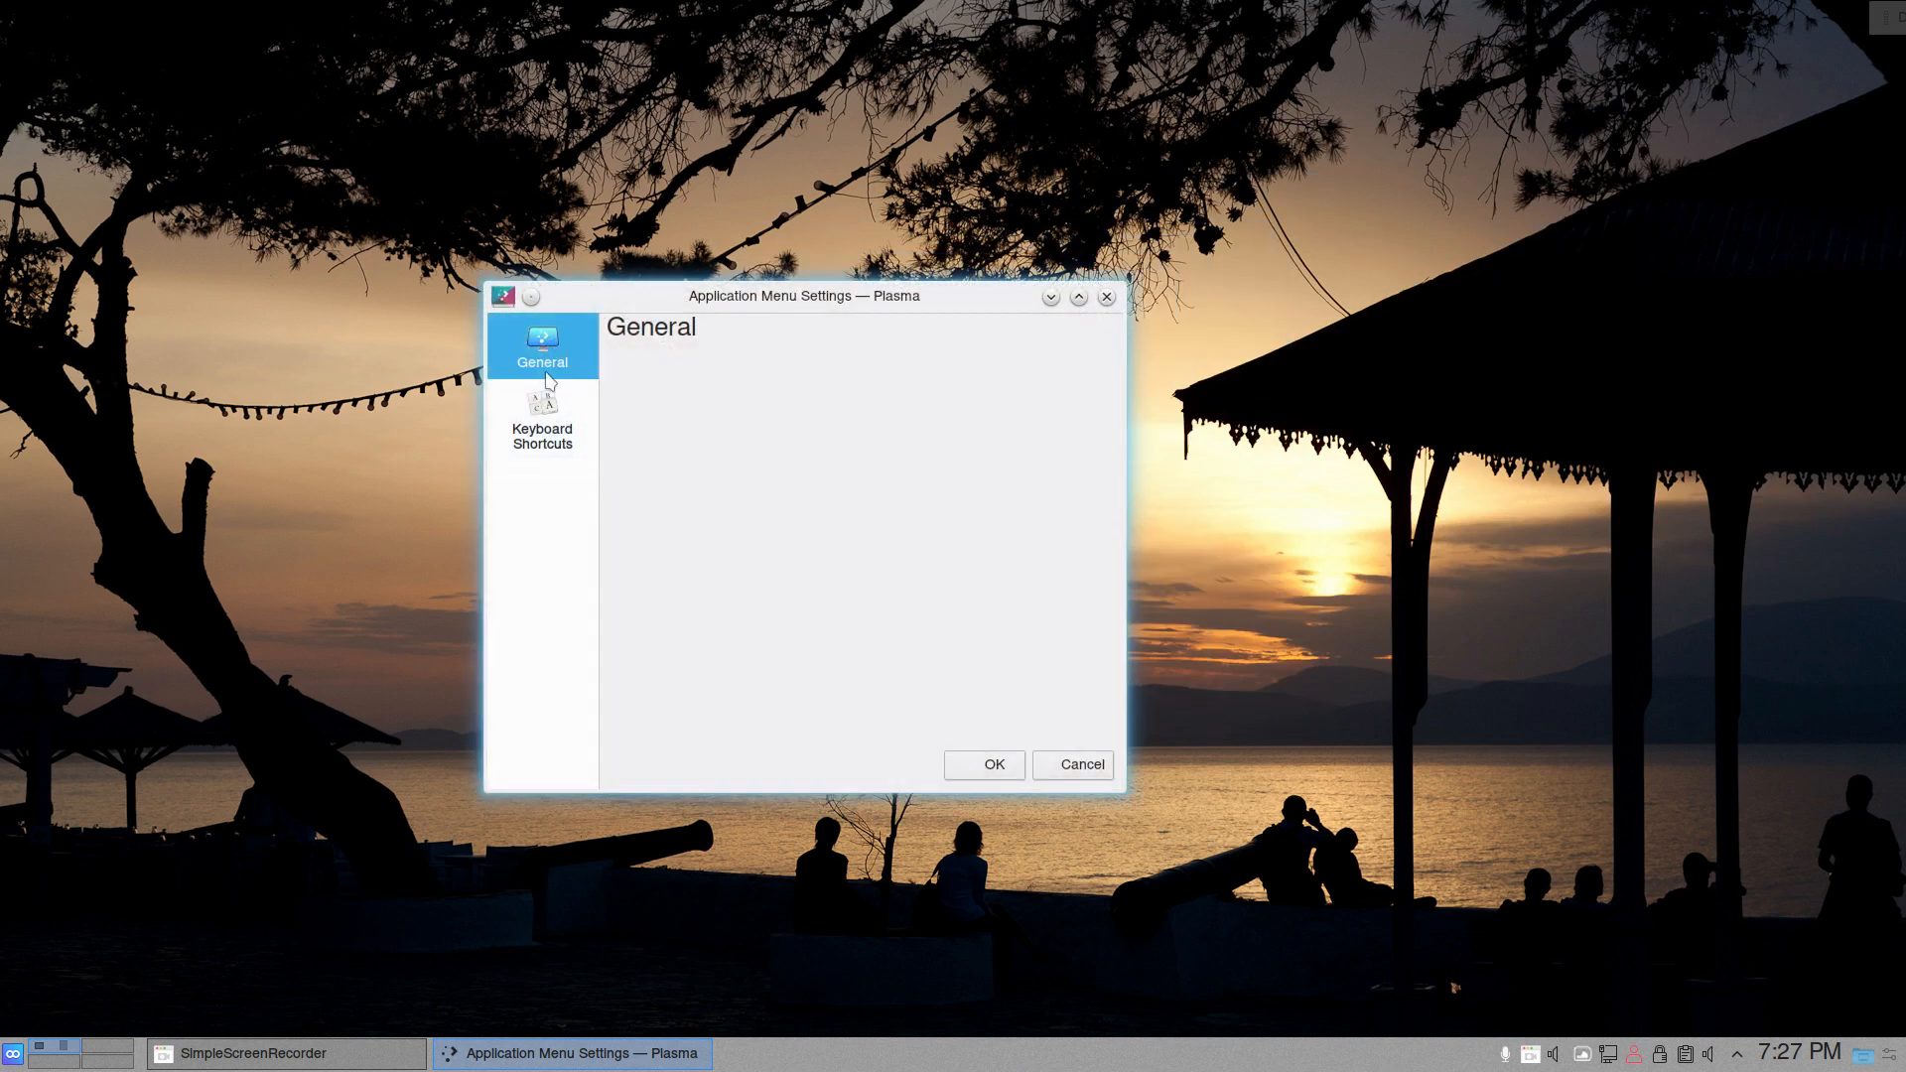
left_click(549, 411)
left_click(549, 372)
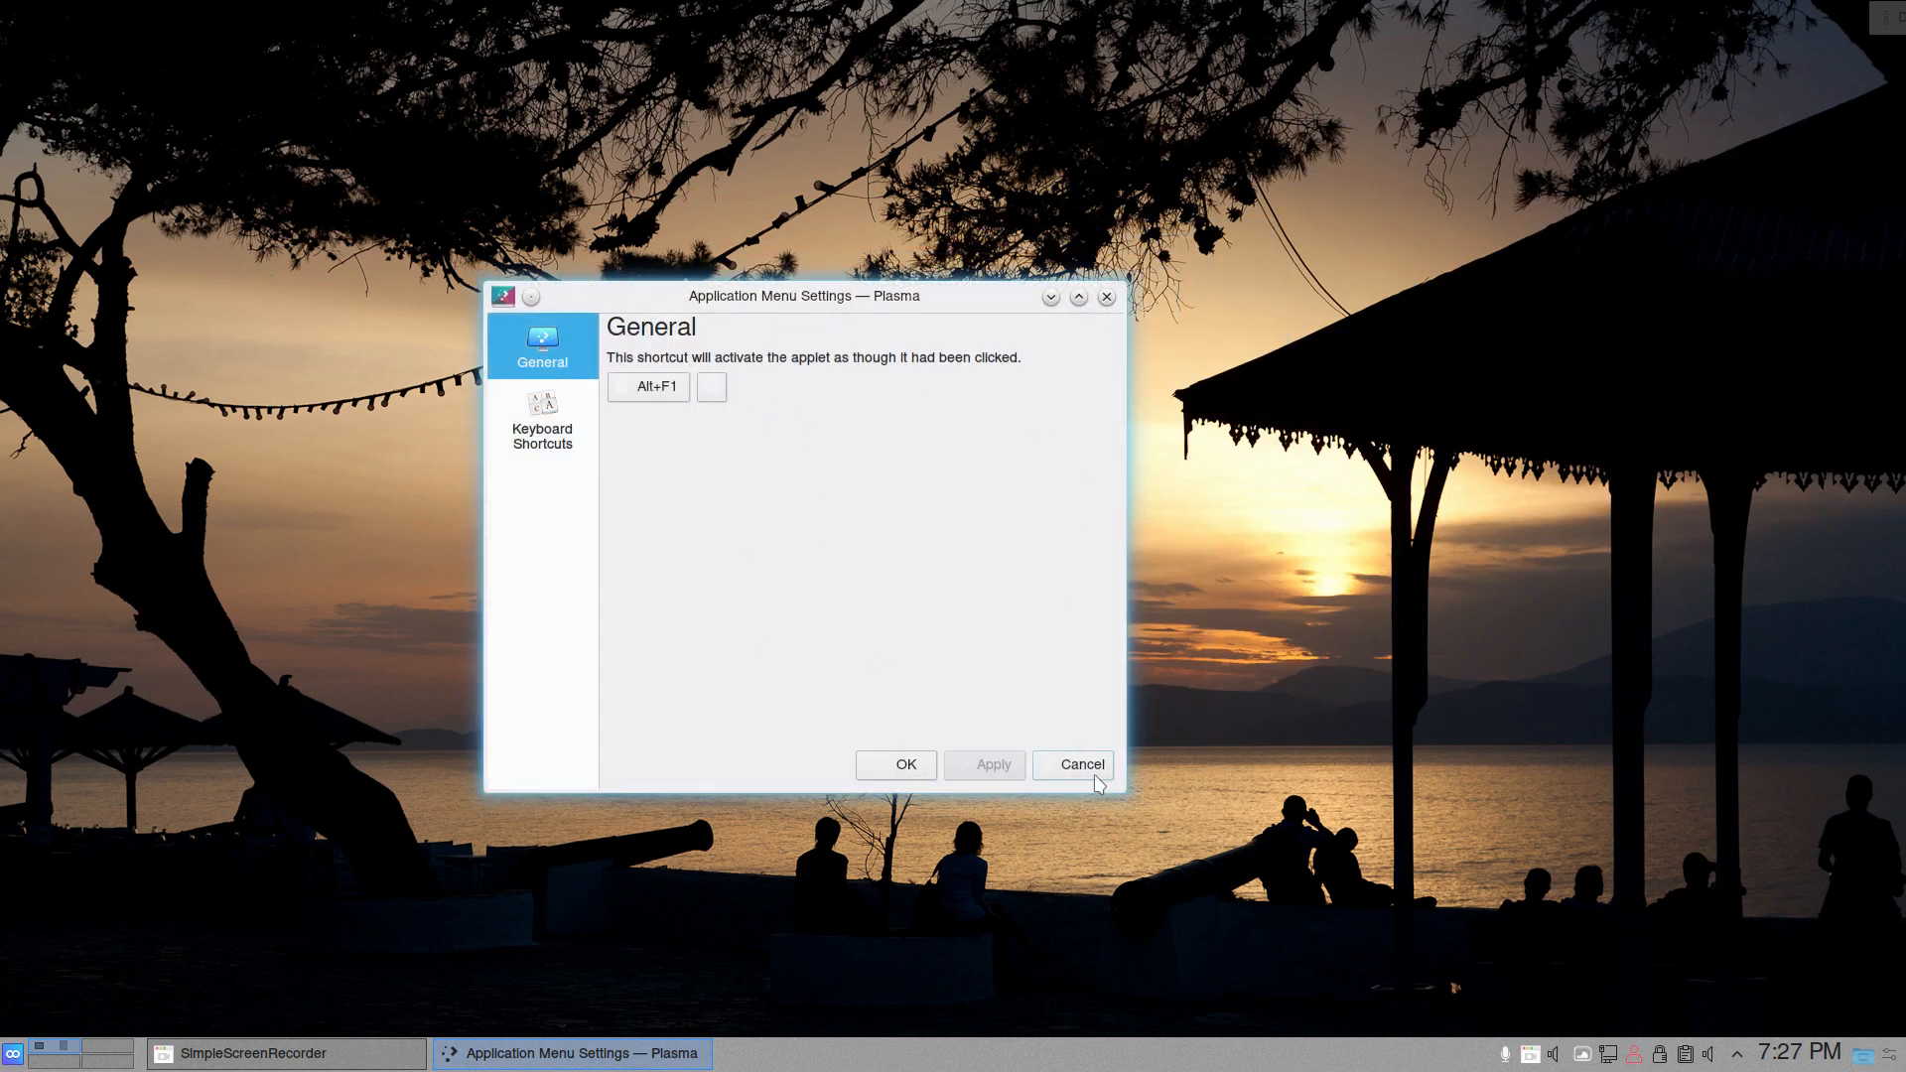
left_click(899, 770)
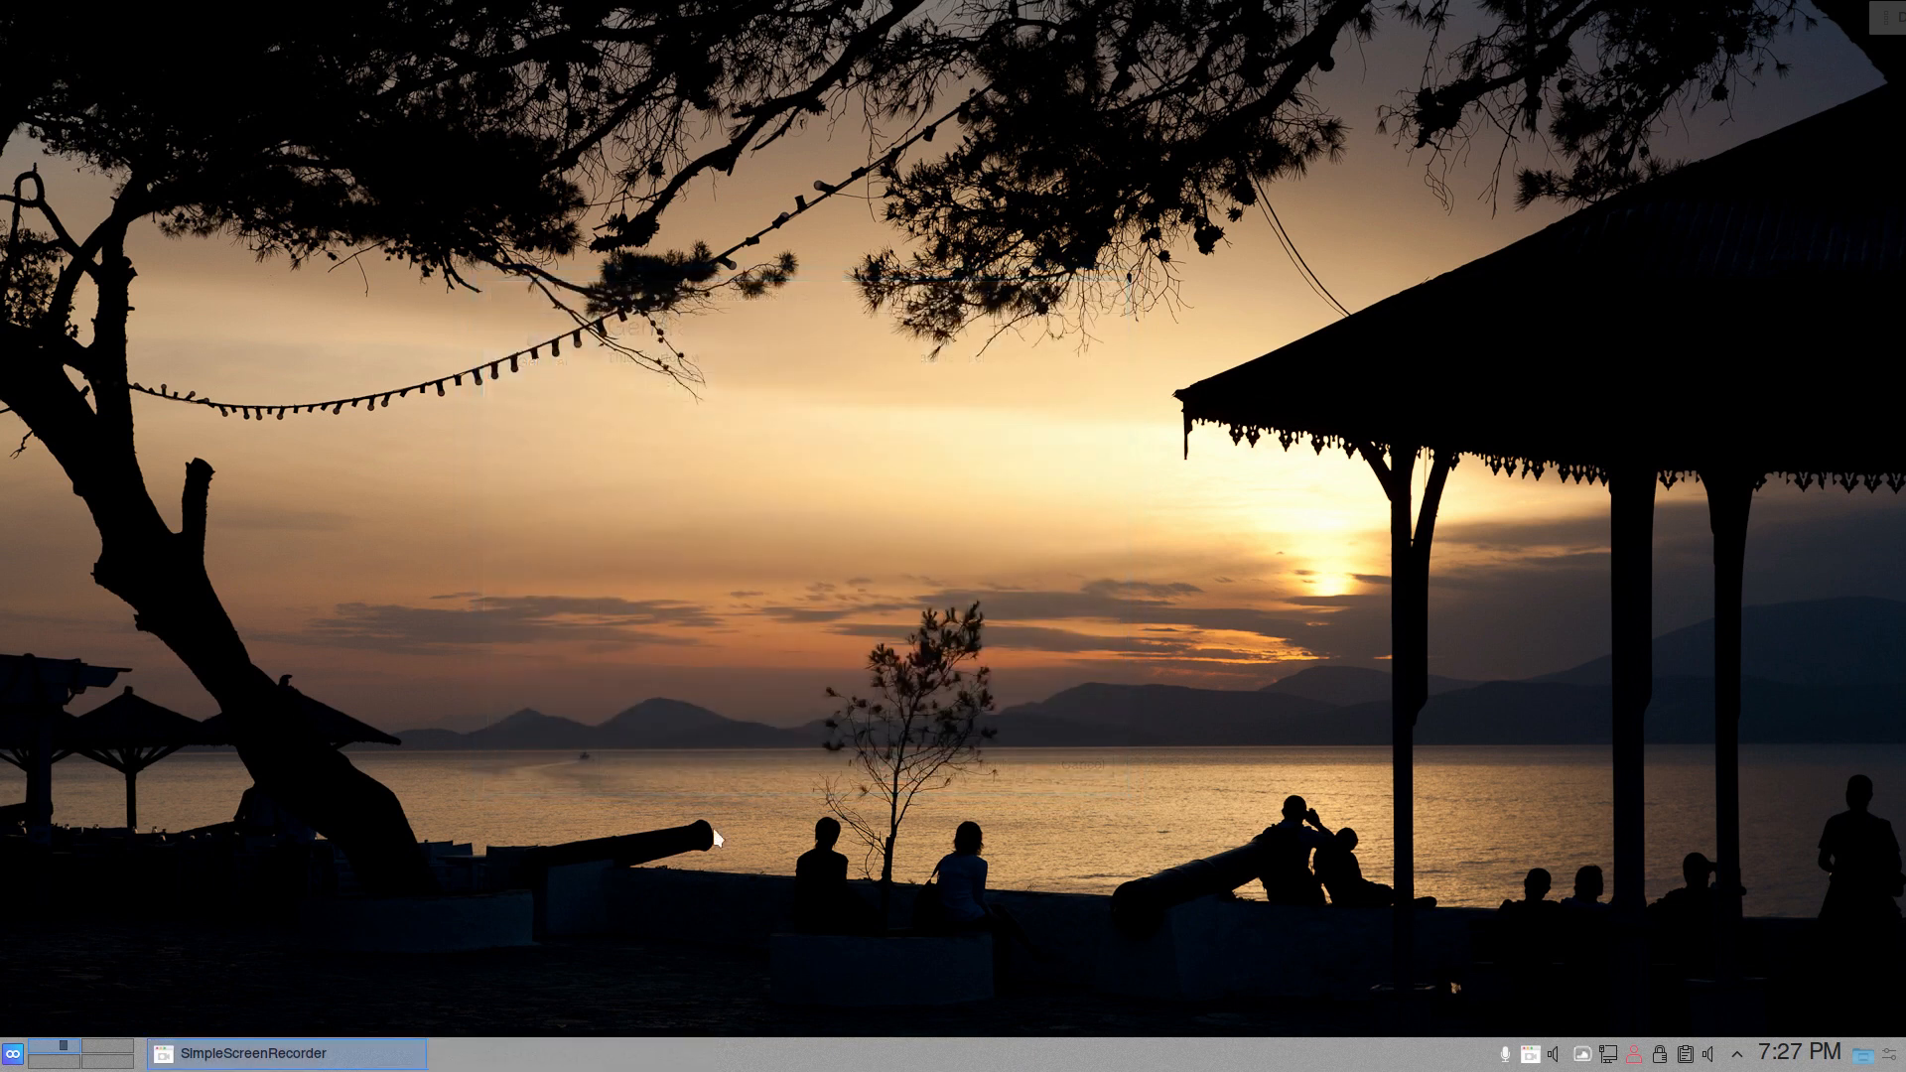
- Review the panel options and alternative widgets of the Application Menu, and cancel without switching
right_click(12, 1053)
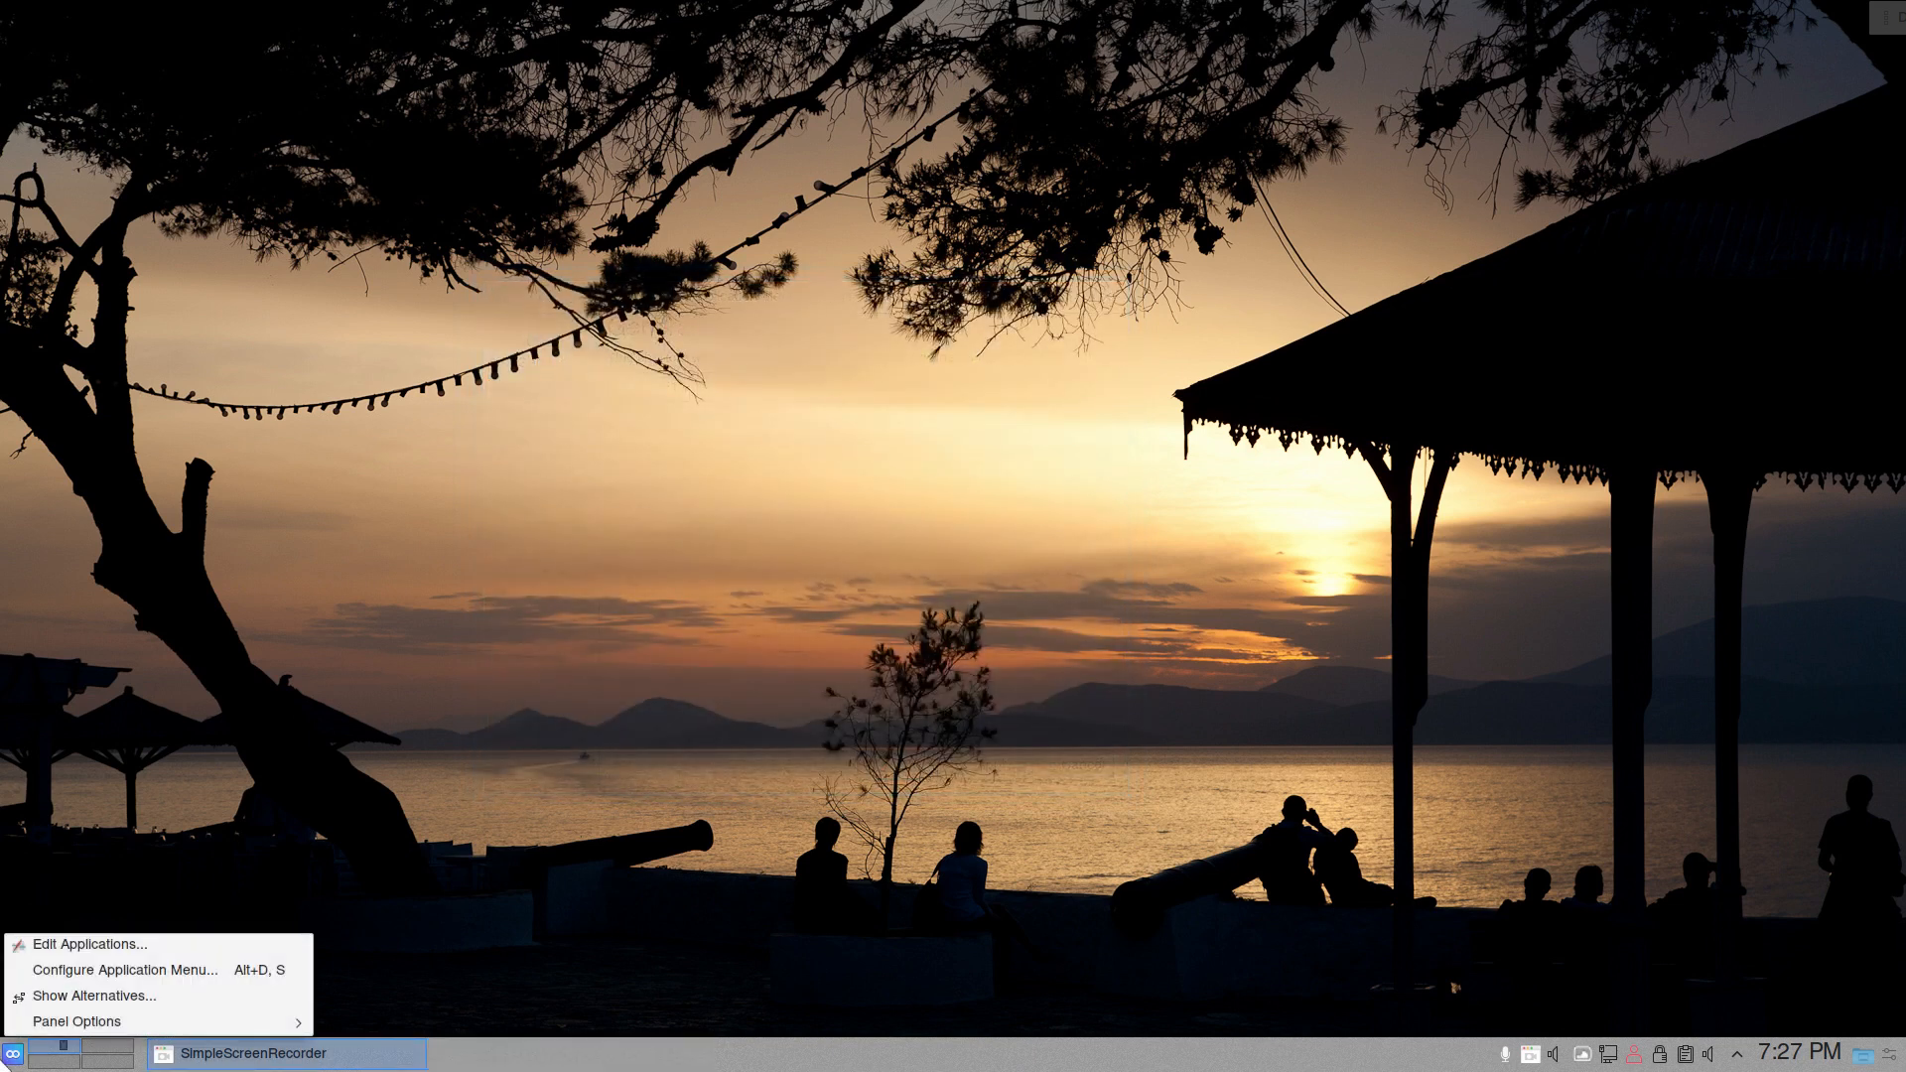
mouse_move(110, 1031)
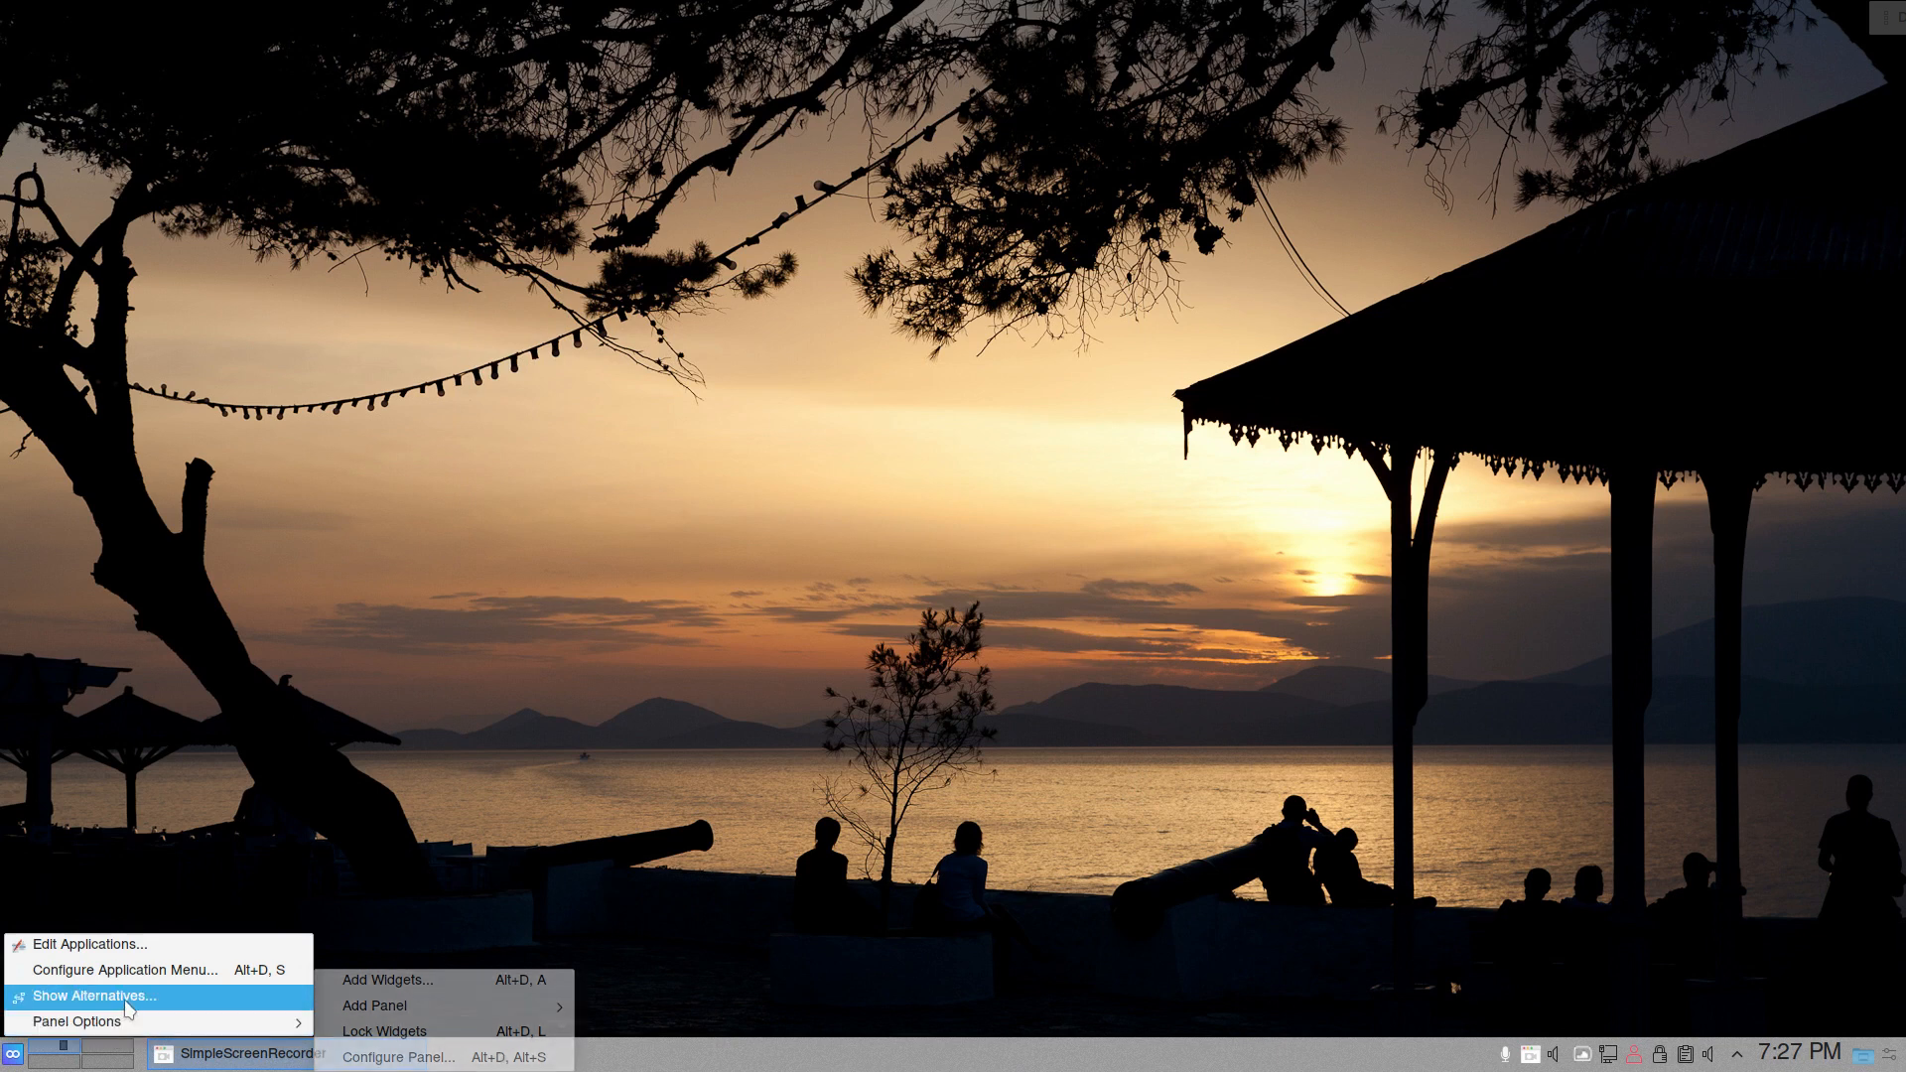
left_click(127, 999)
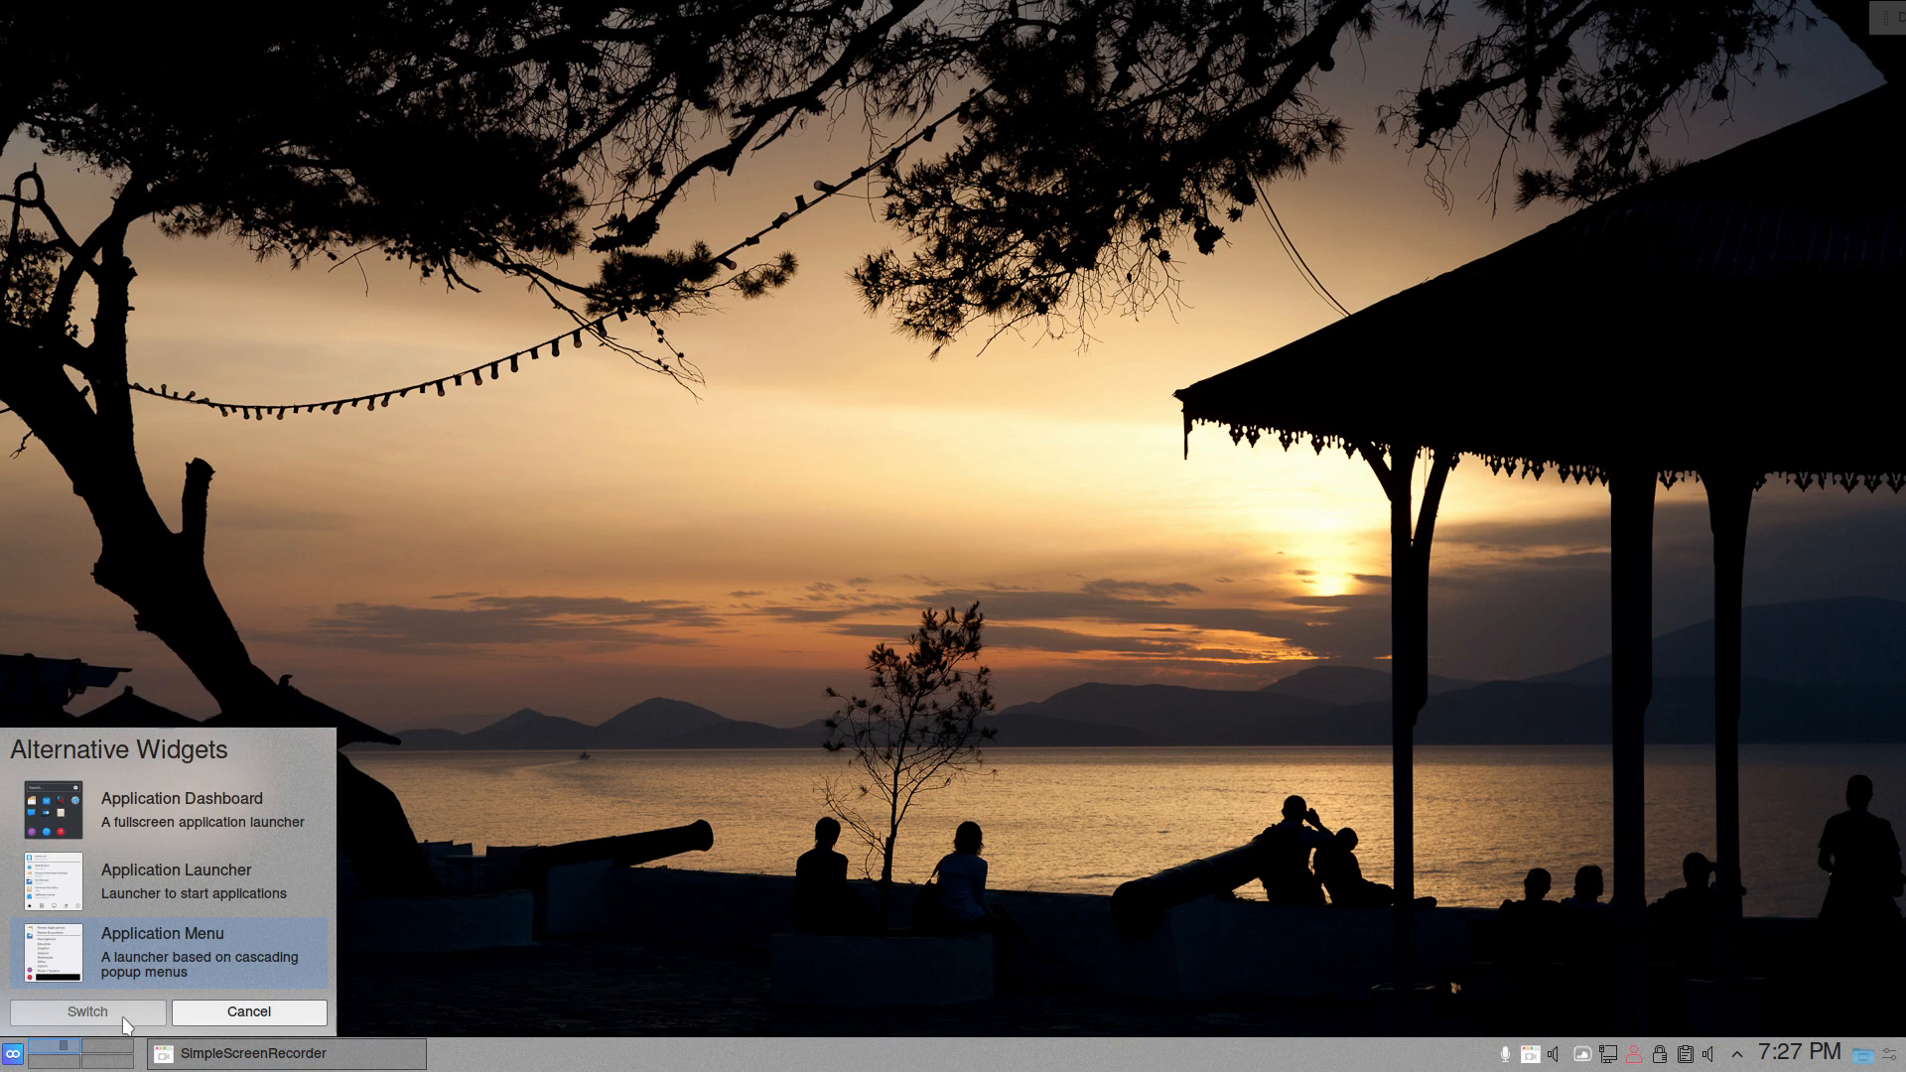
left_click(199, 1020)
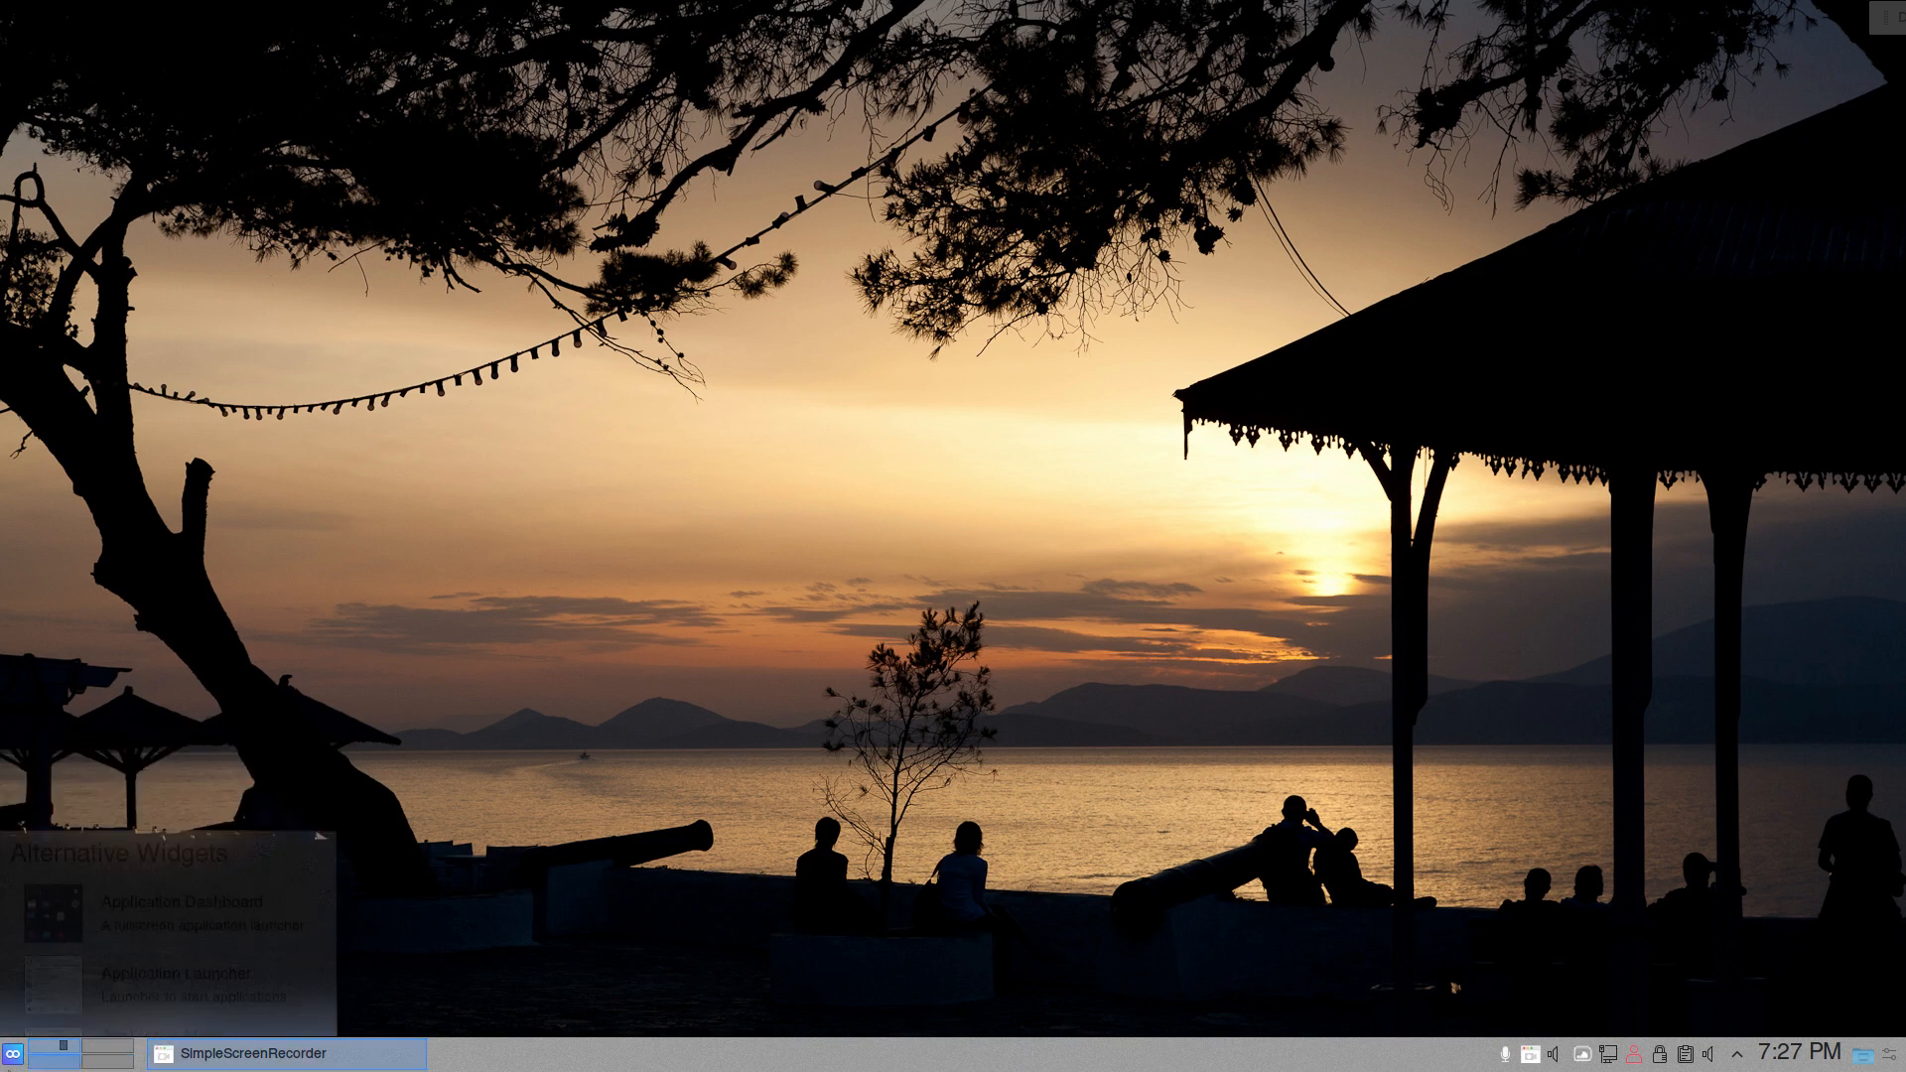
- Look through the Application Menu's categories, including the Development, Lost & Found and Games submenus, and close the menu
left_click(4, 1066)
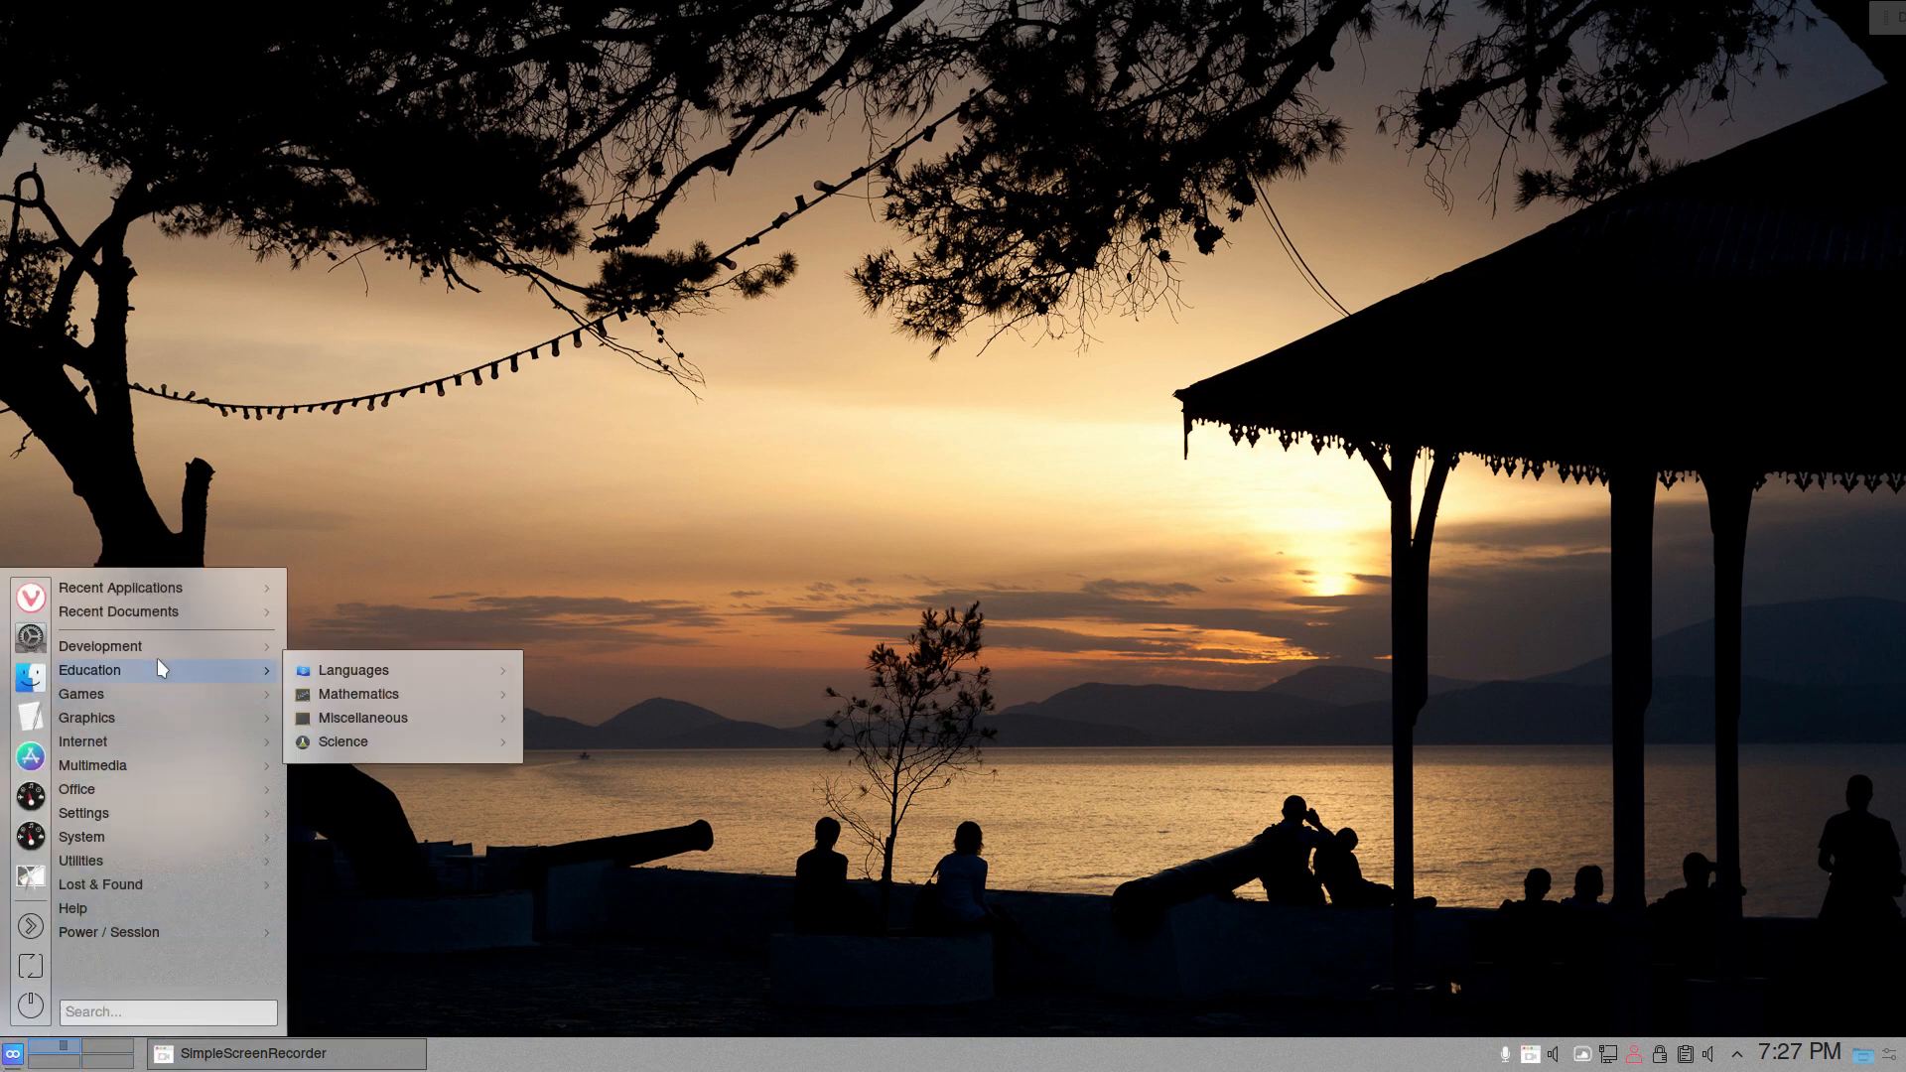
mouse_move(157, 637)
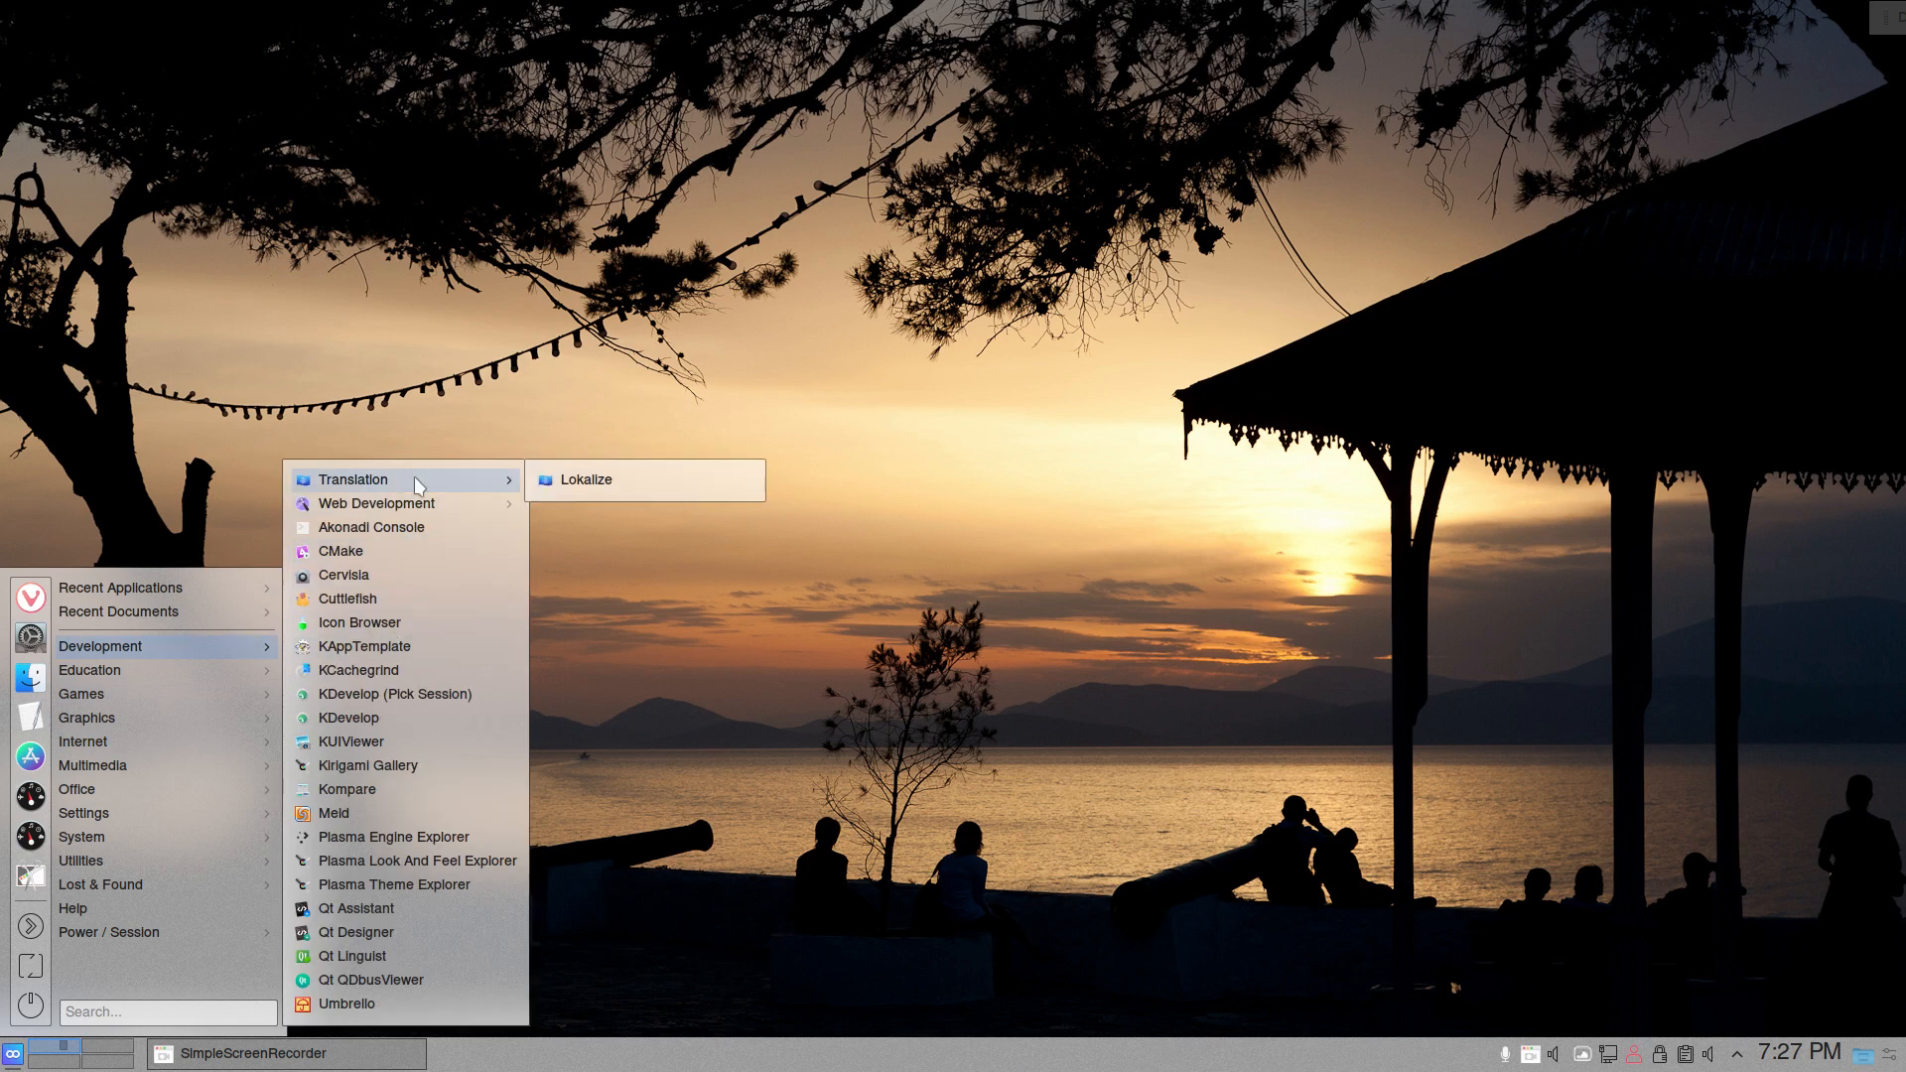
mouse_move(422, 507)
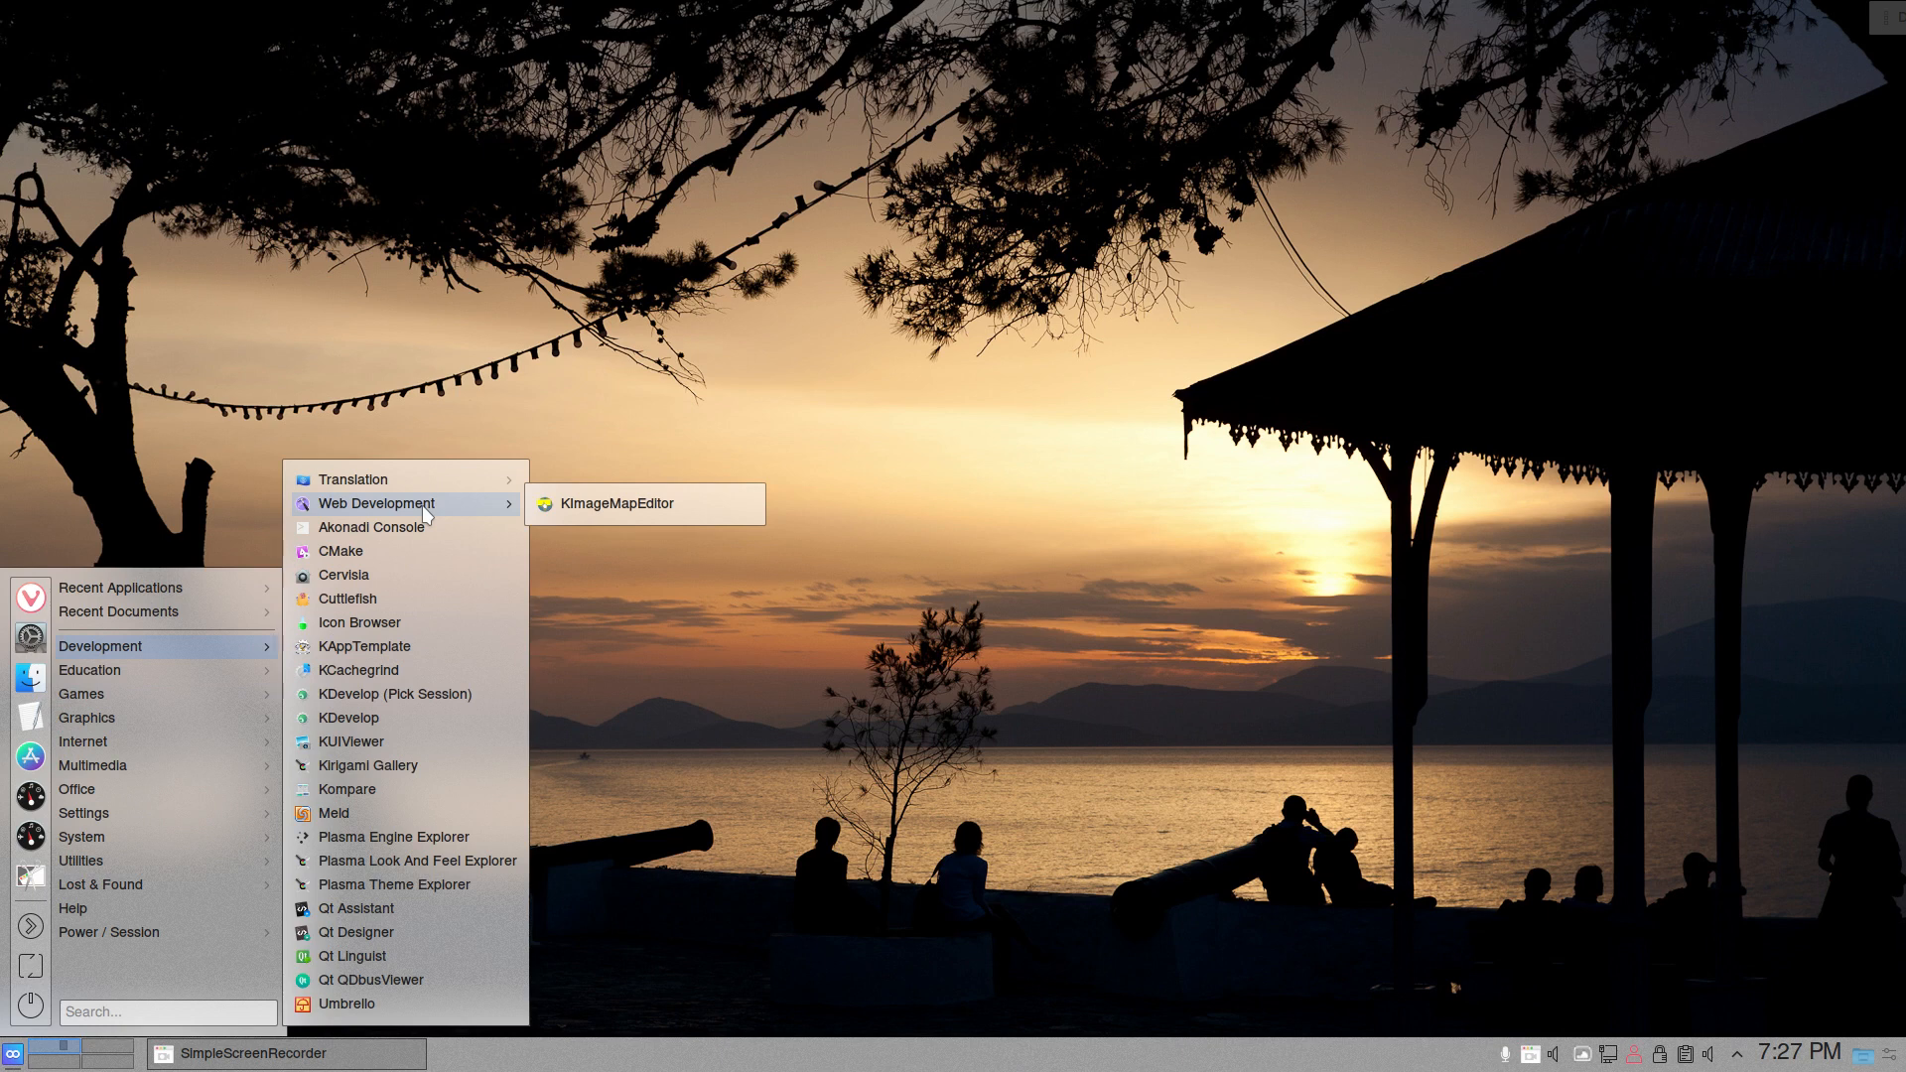
mouse_move(147, 693)
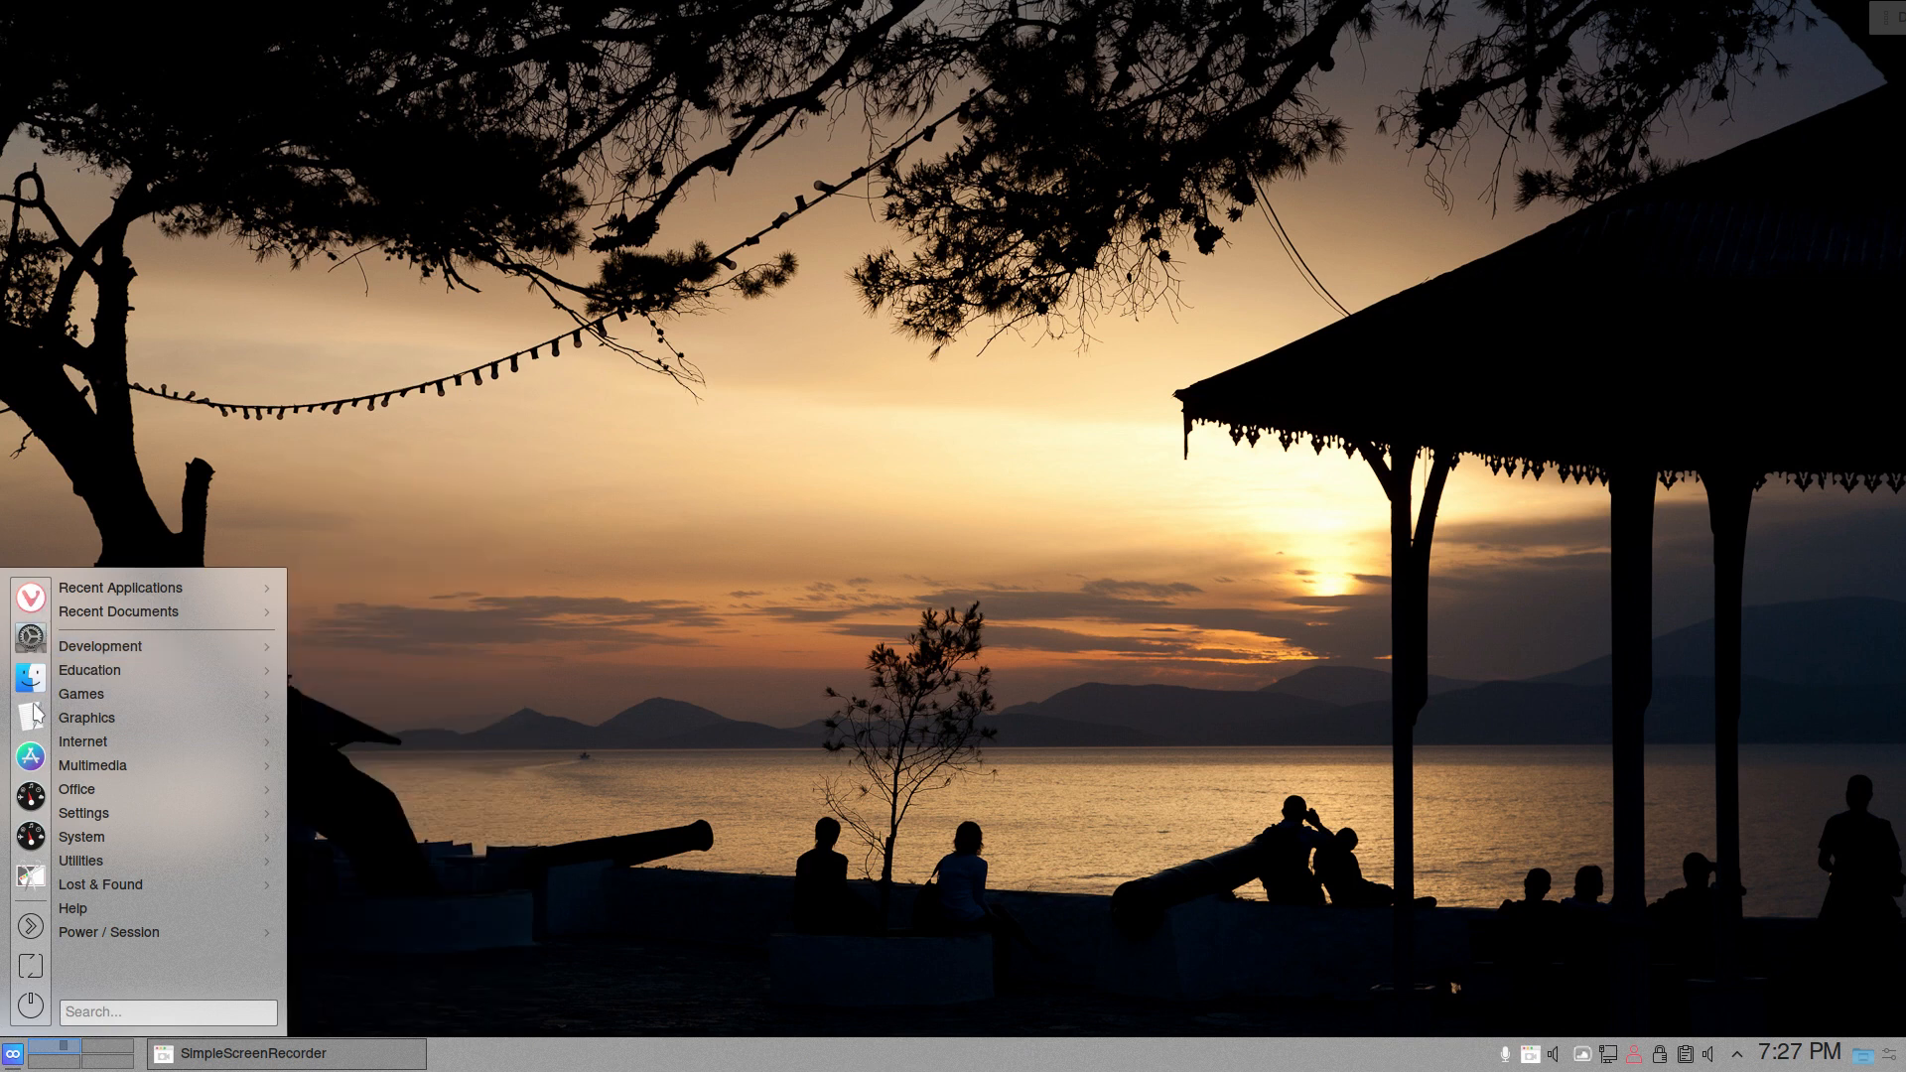
mouse_move(118, 873)
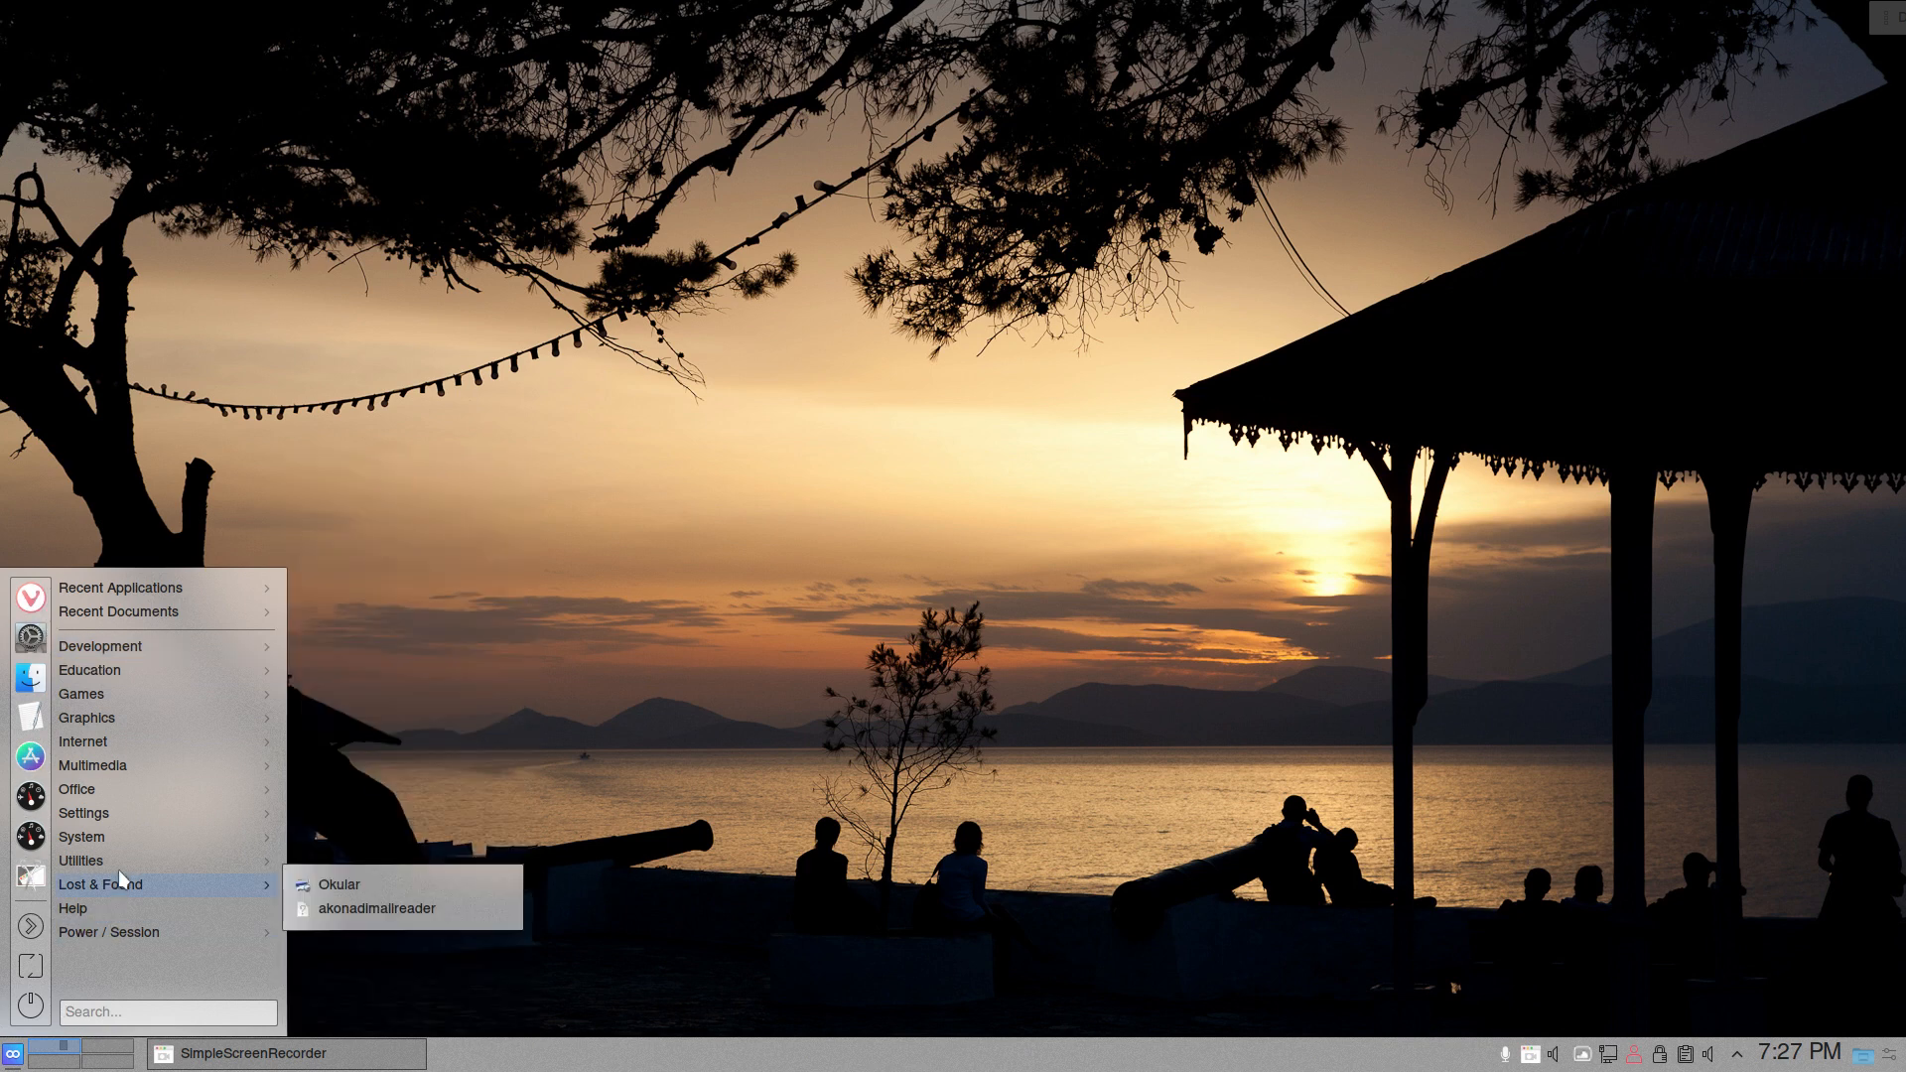
mouse_move(169, 788)
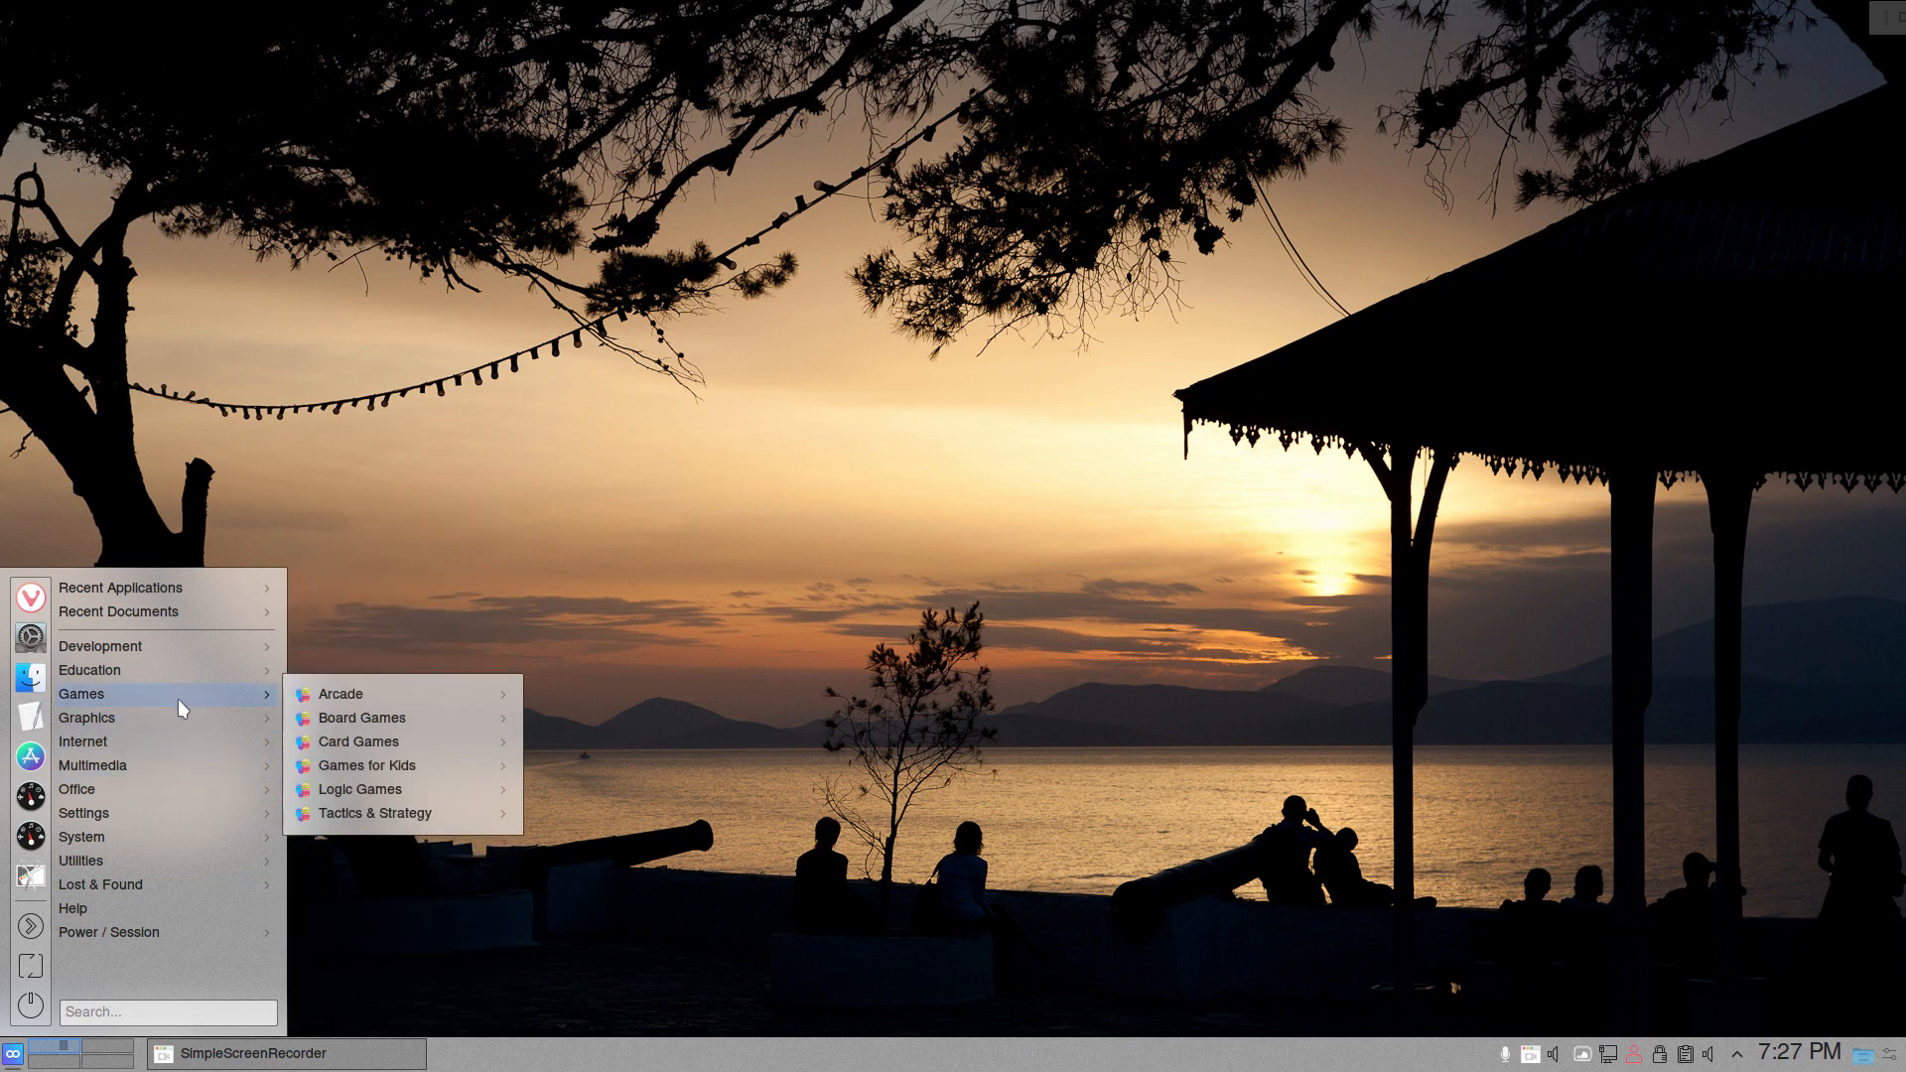
mouse_move(372, 693)
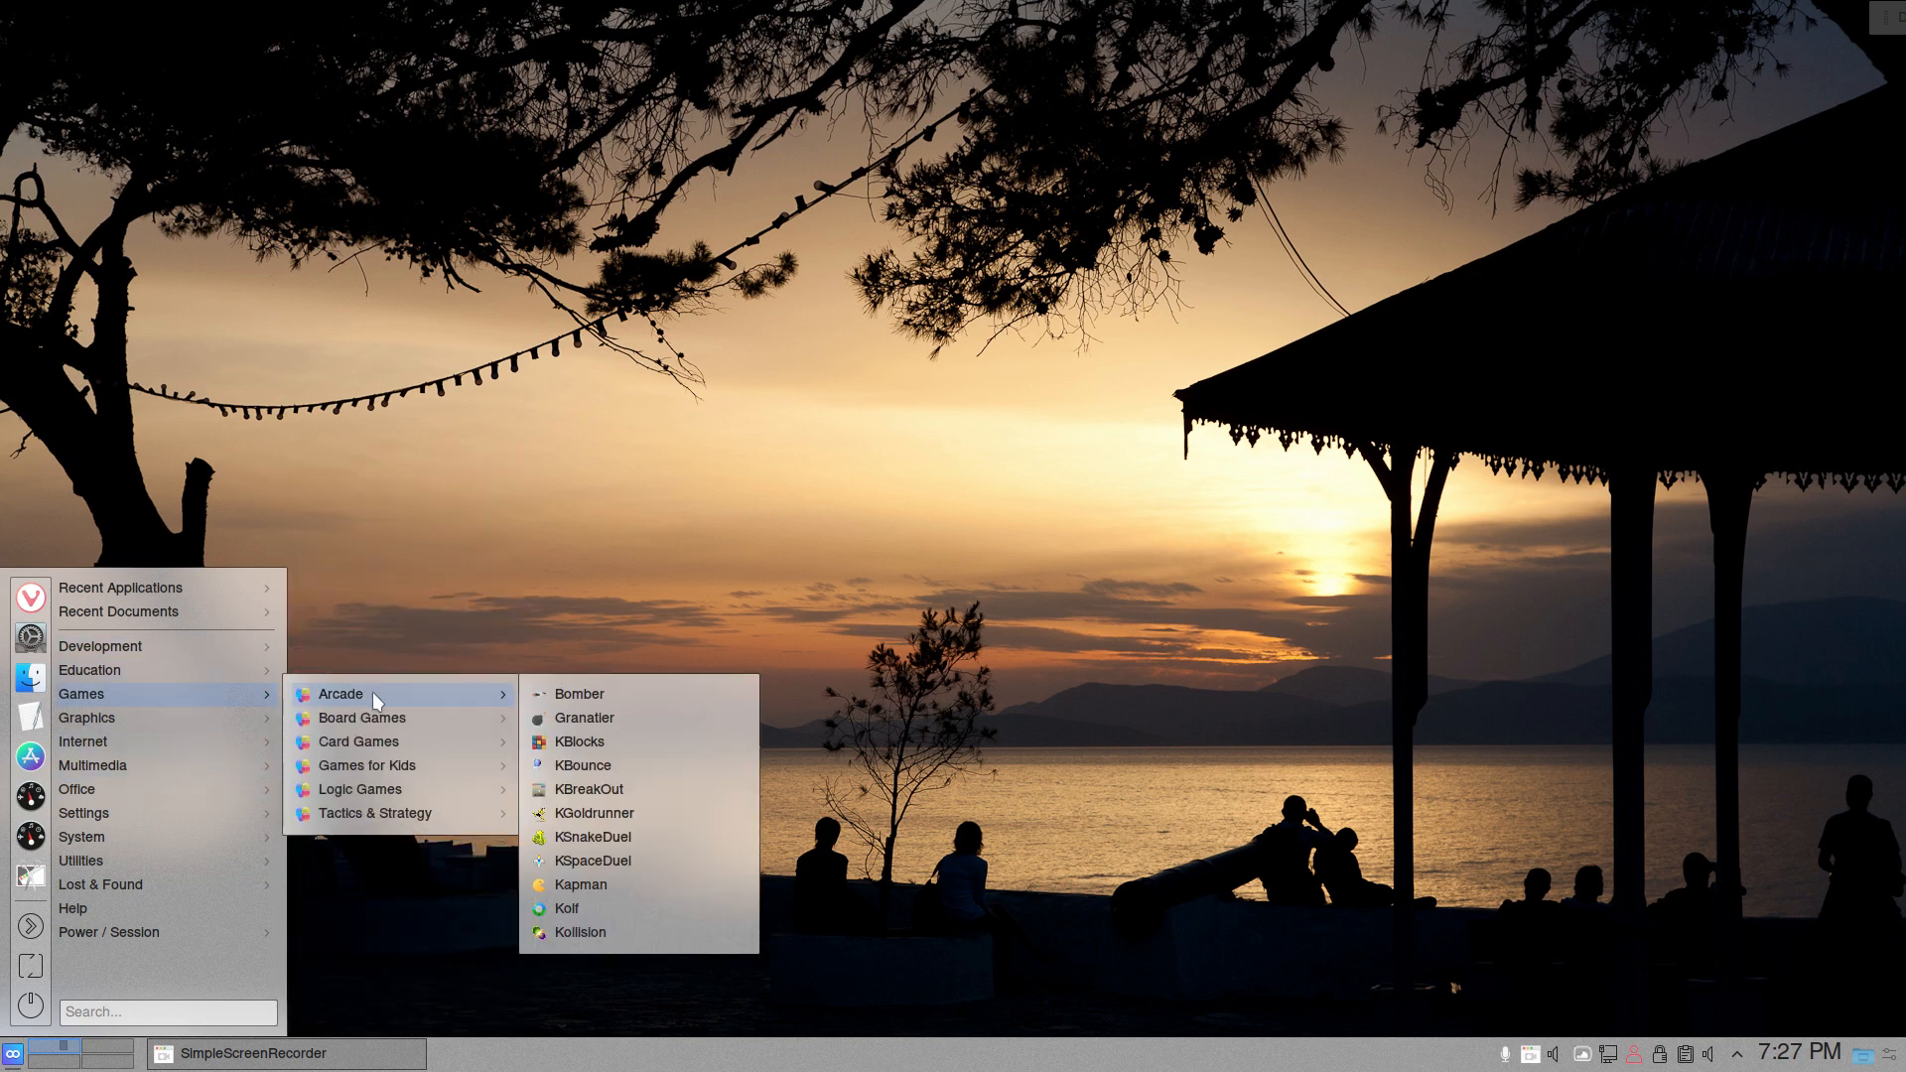
mouse_move(460, 738)
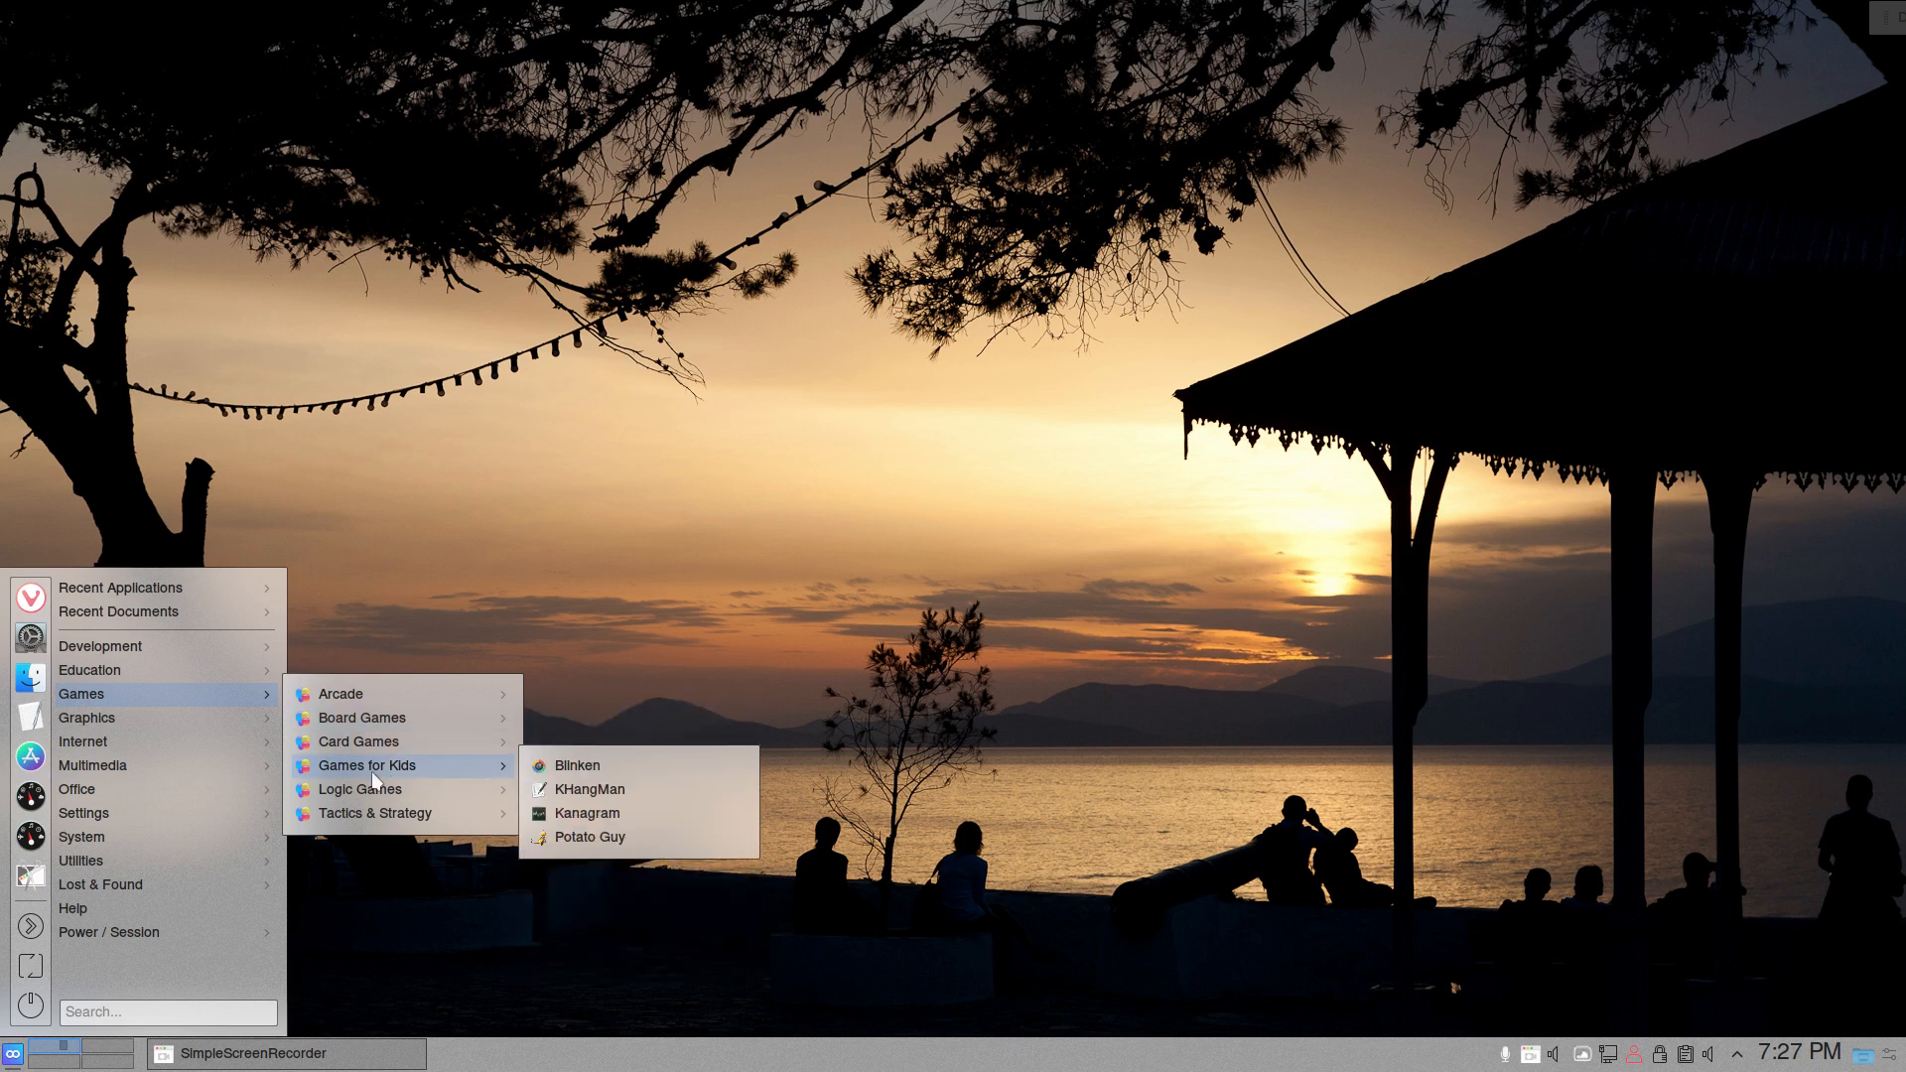
mouse_move(378, 782)
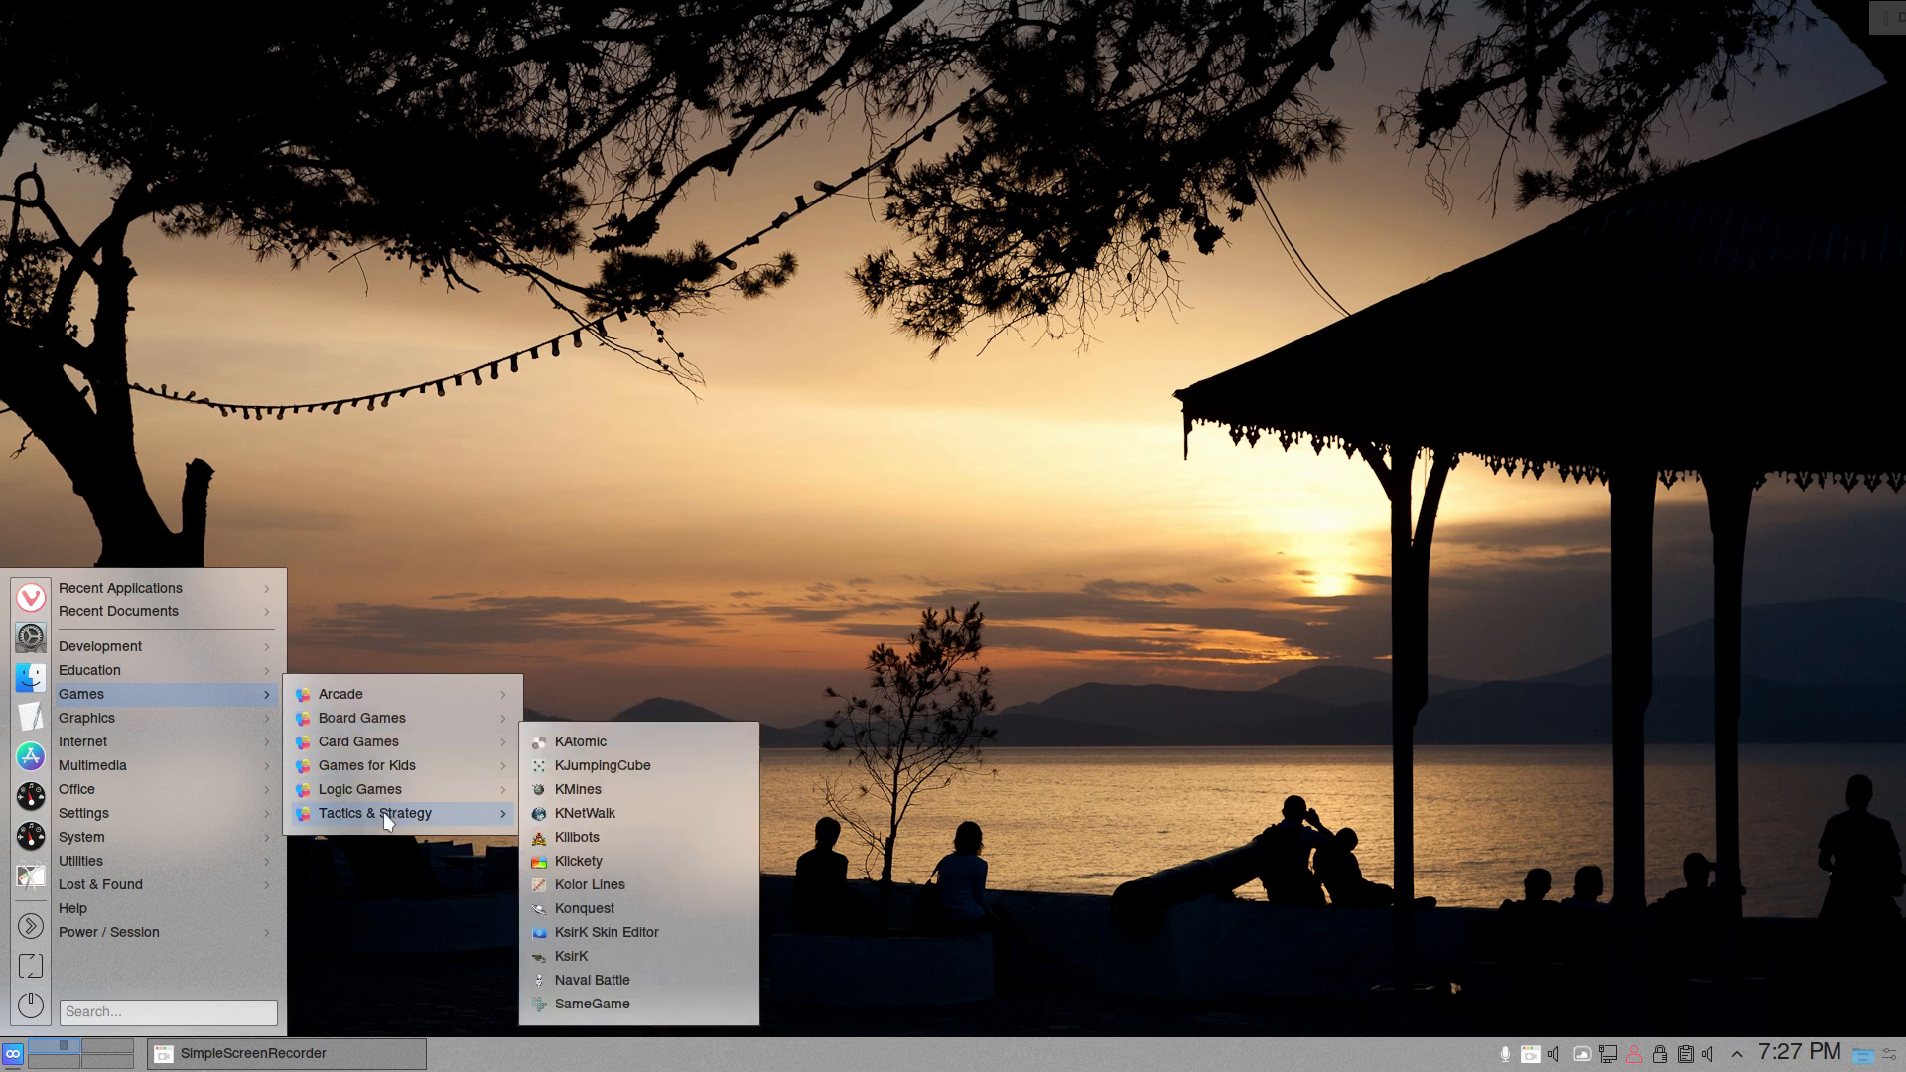
mouse_move(215, 655)
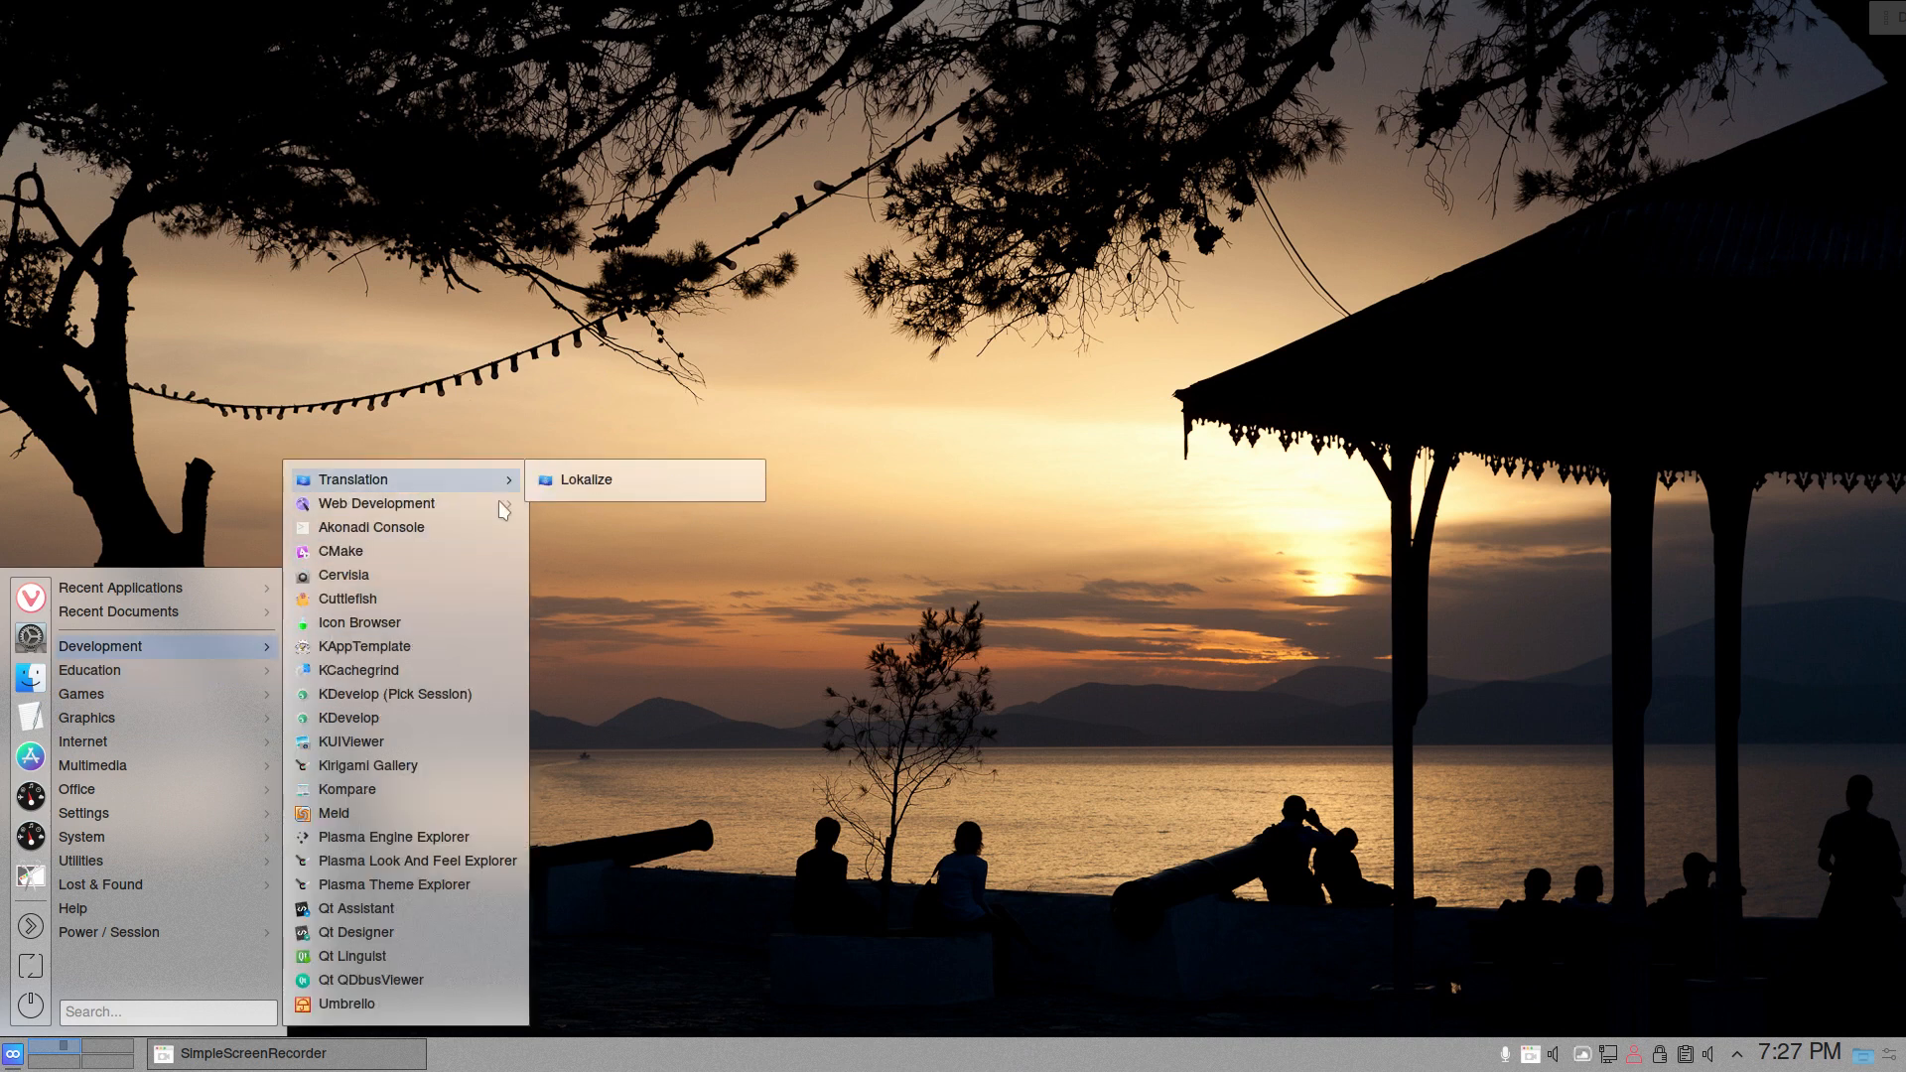
mouse_move(508, 511)
left_click(568, 387)
- Review the System Information page in System Settings for the software and hardware details, and close System Settings
left_click(14, 1053)
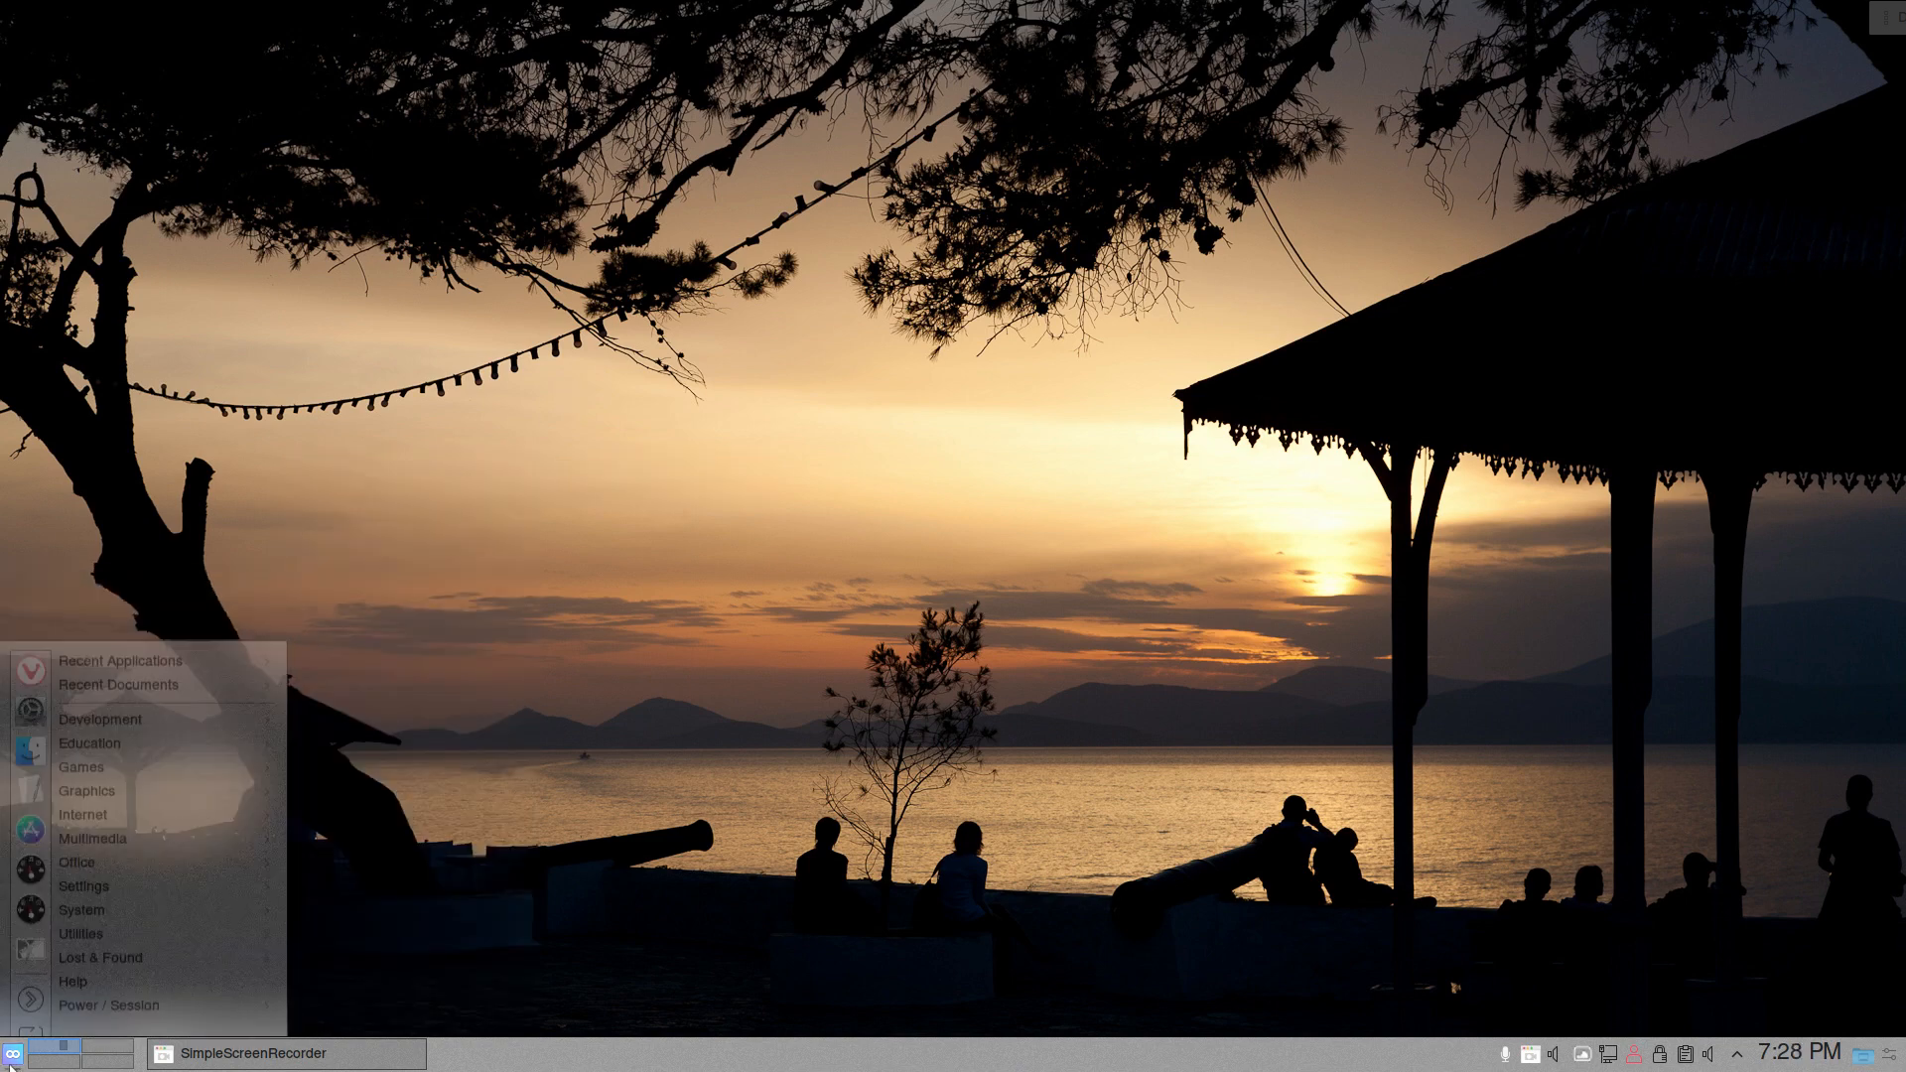
left_click(31, 637)
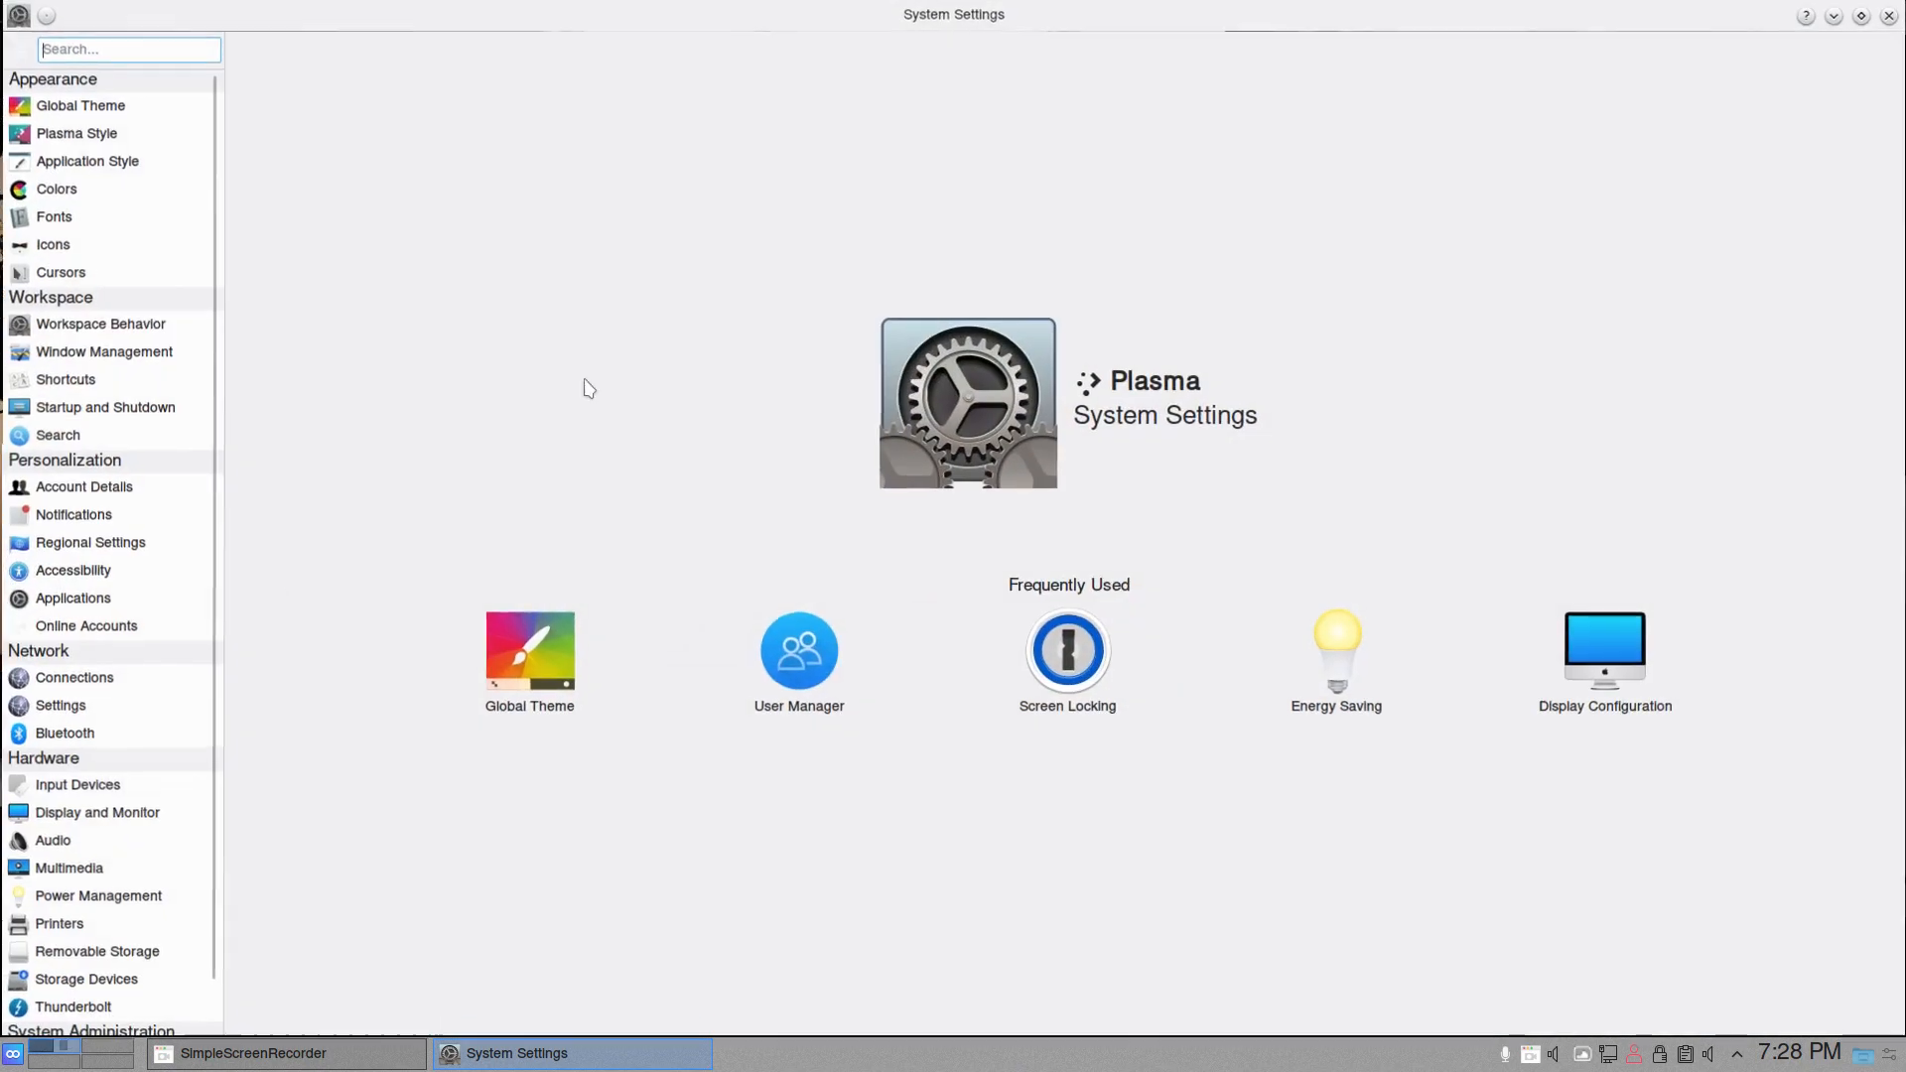
scroll(54, 1012, "down", 1)
left_click(95, 1007)
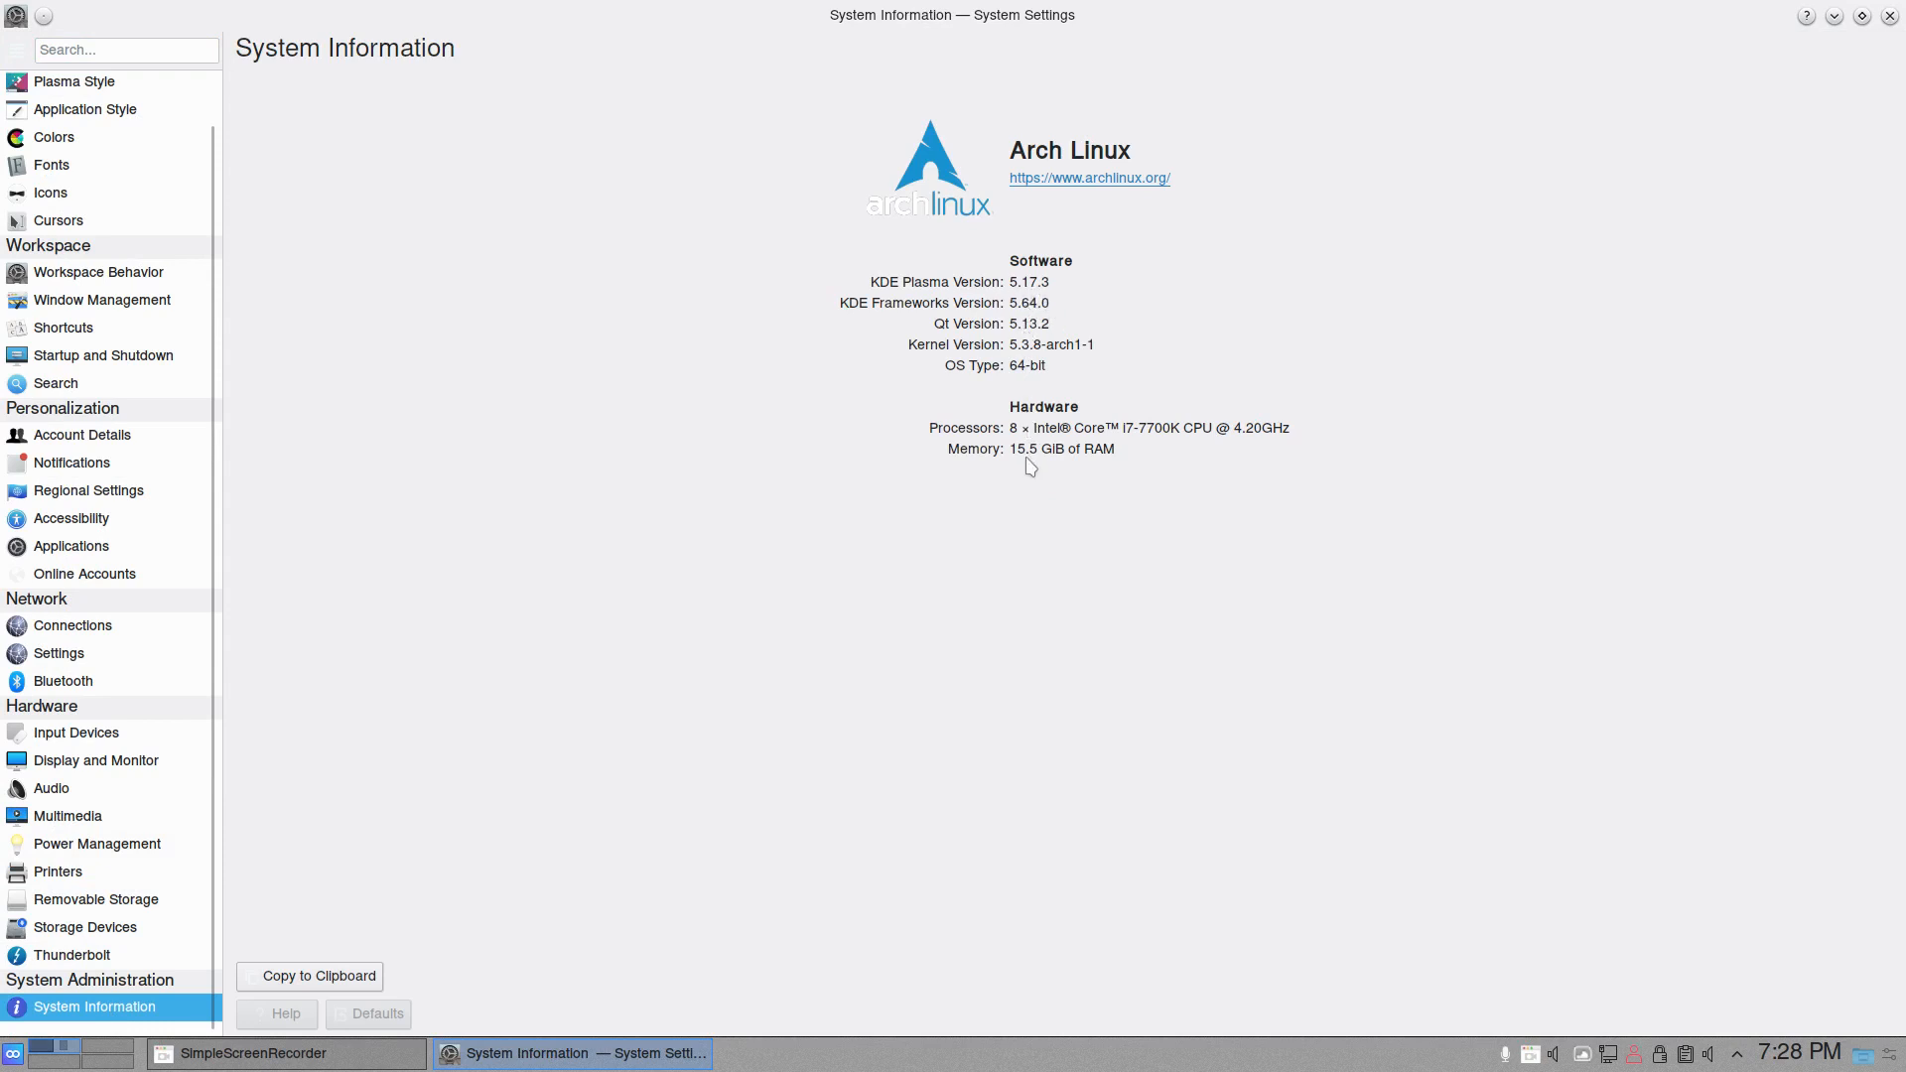
left_click(1890, 15)
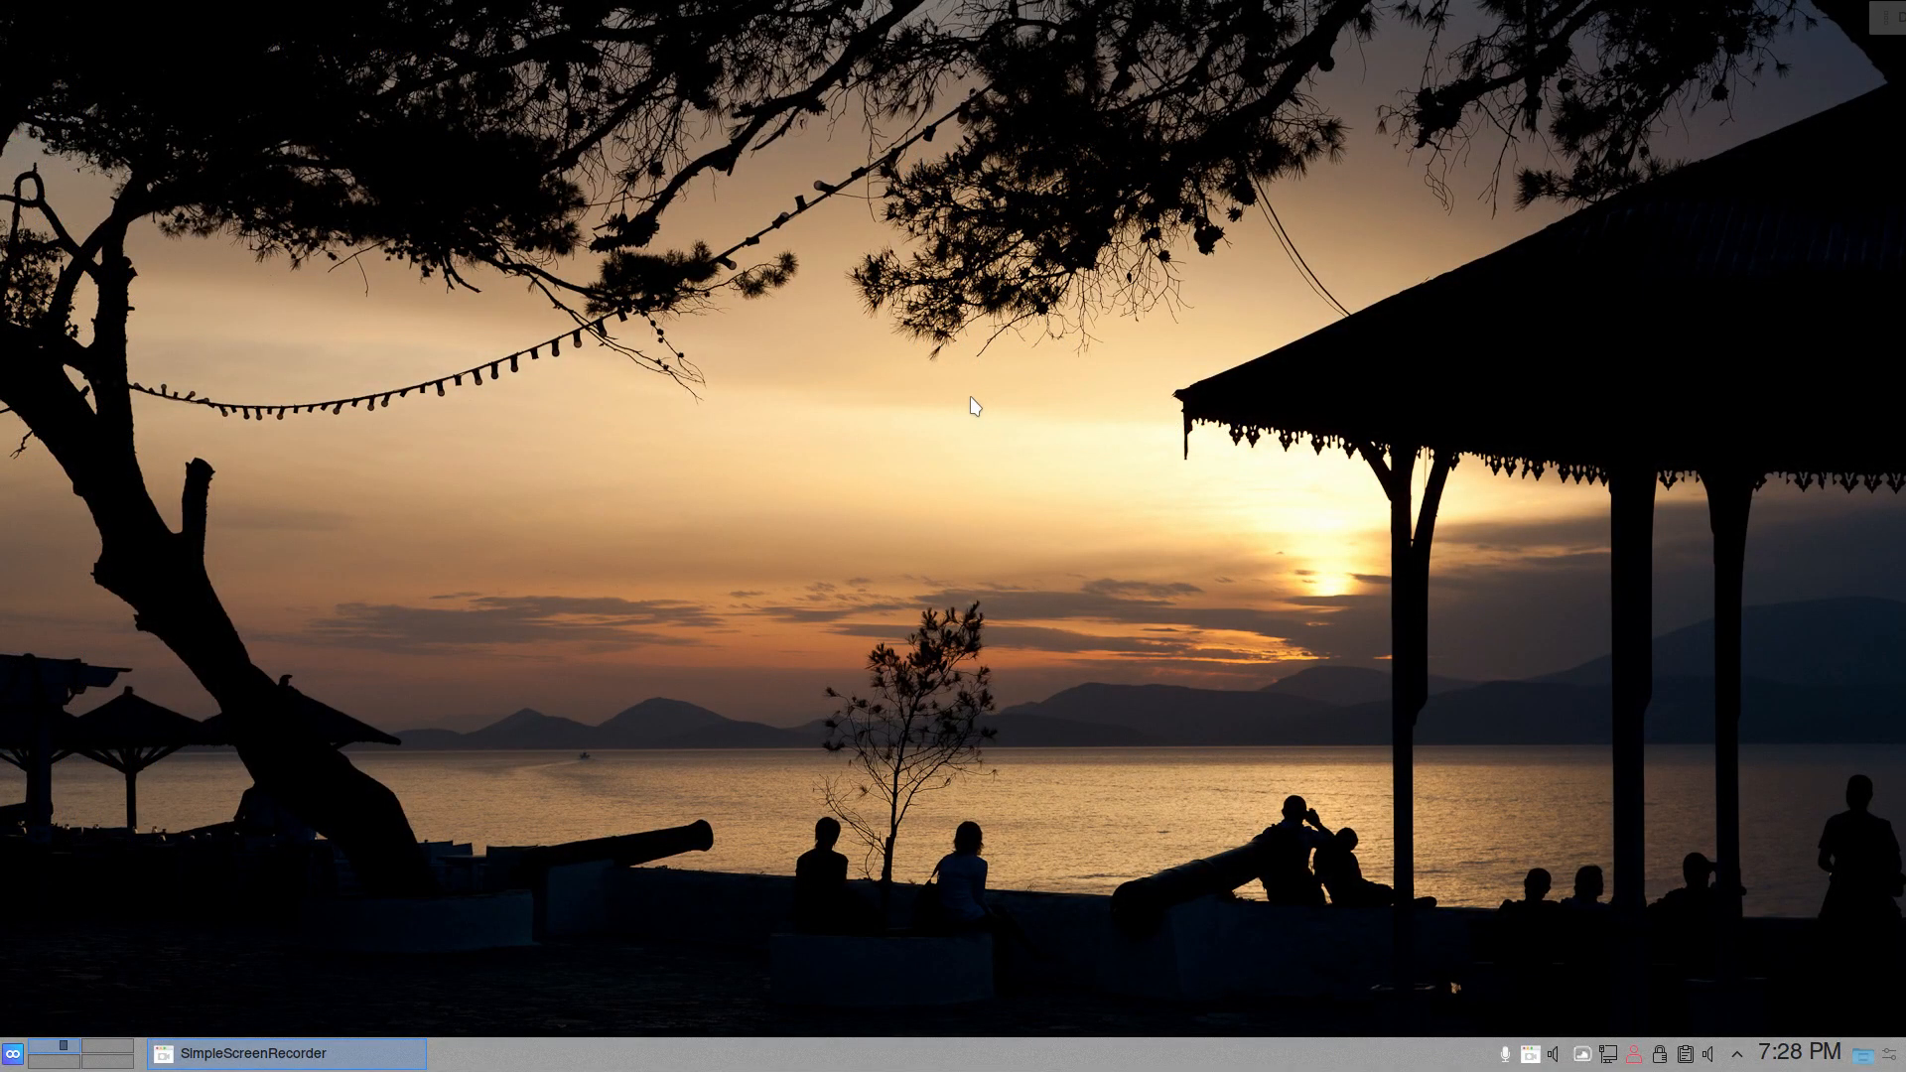